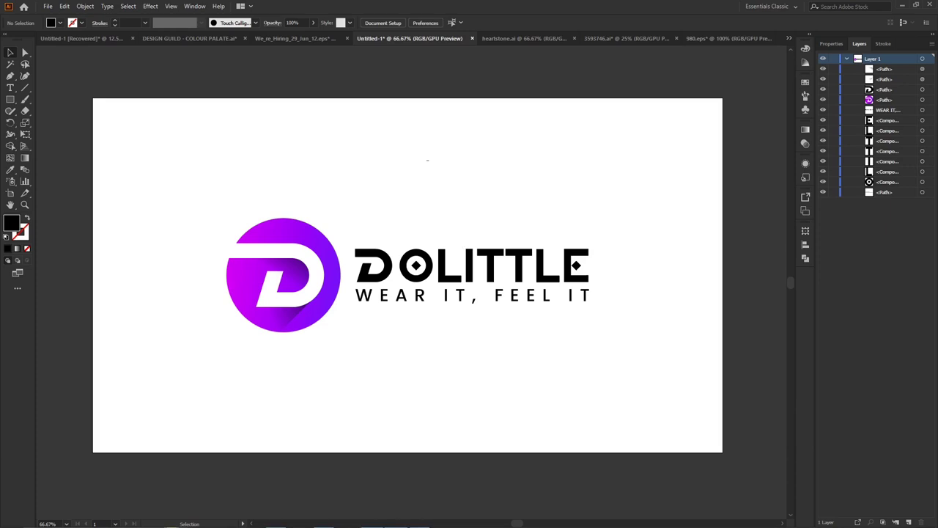
Step: Switch to Telegram, look through the mockup files shared in the CaterGraphix Resources group, and return to Illustrator
click(324, 520)
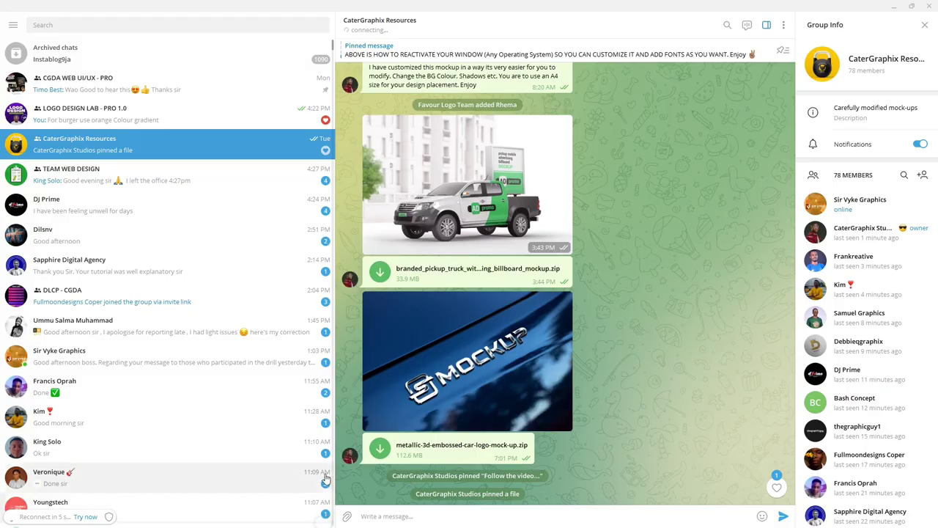
scroll(511, 313, up, 10)
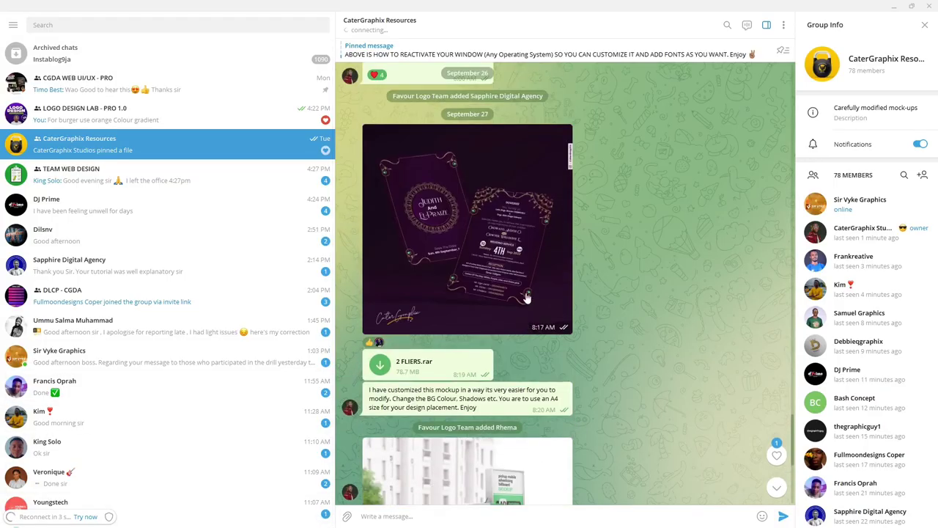
scroll(526, 296, up, 8)
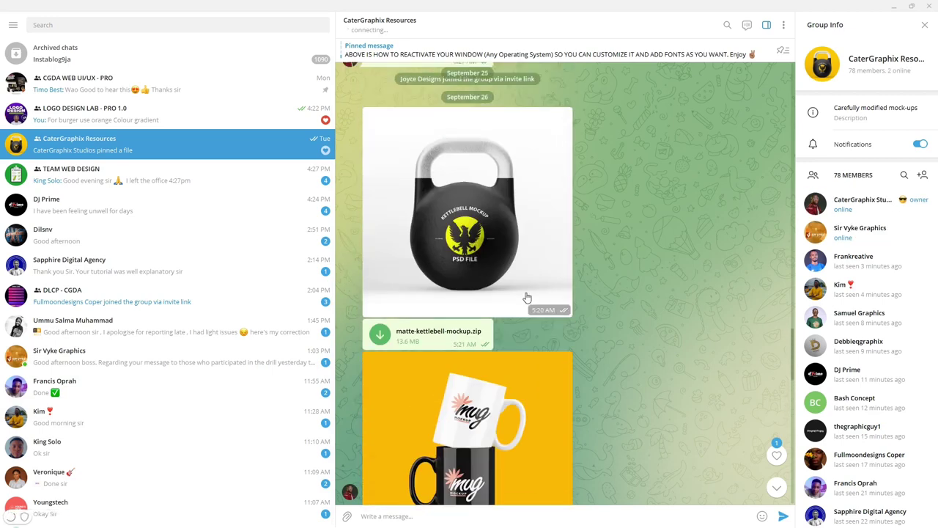
scroll(541, 305, up, 5)
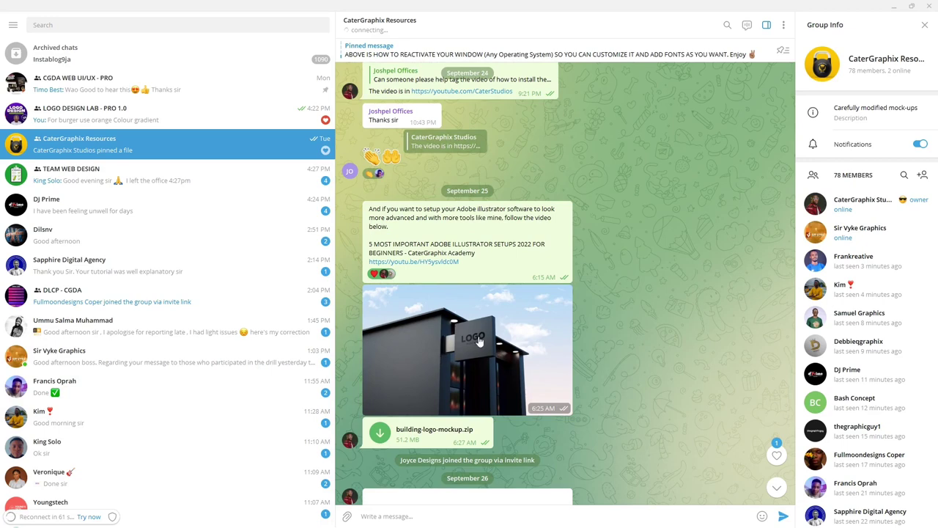
scroll(493, 294, up, 5)
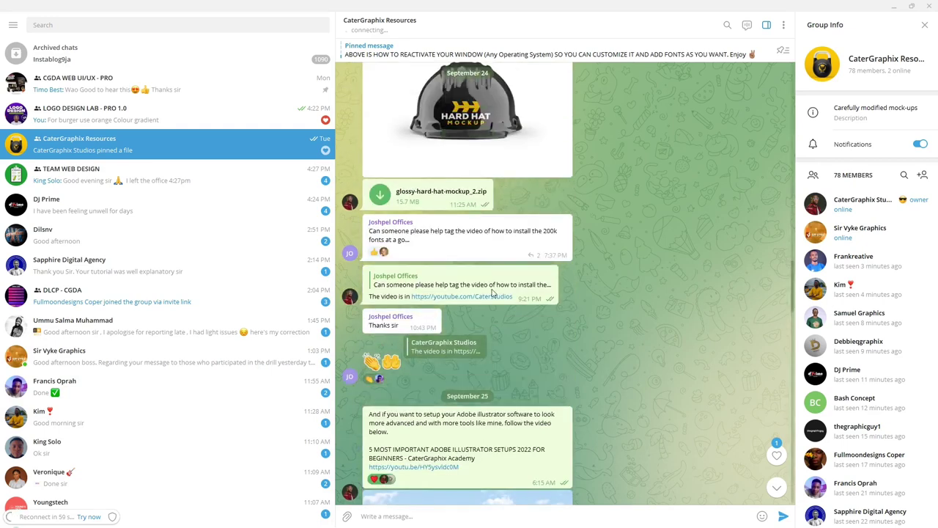
scroll(492, 294, up, 5)
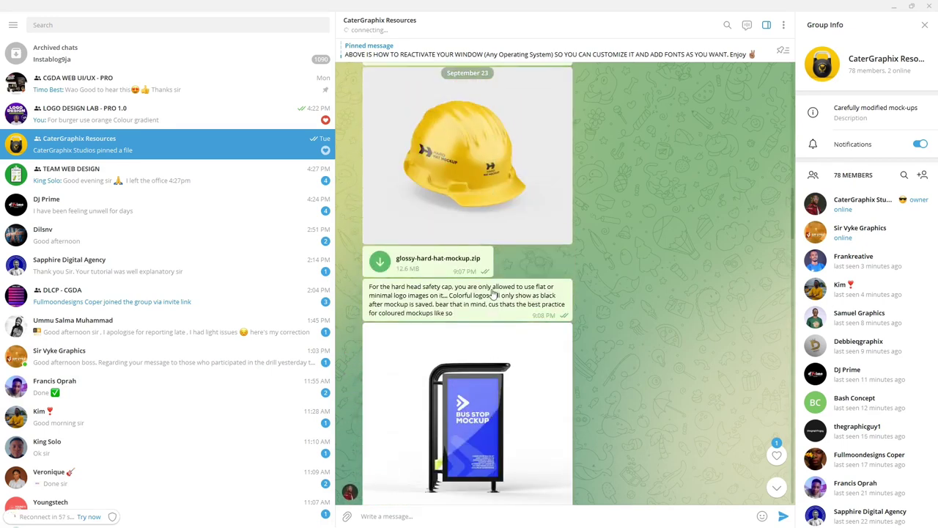
scroll(493, 293, down, 3)
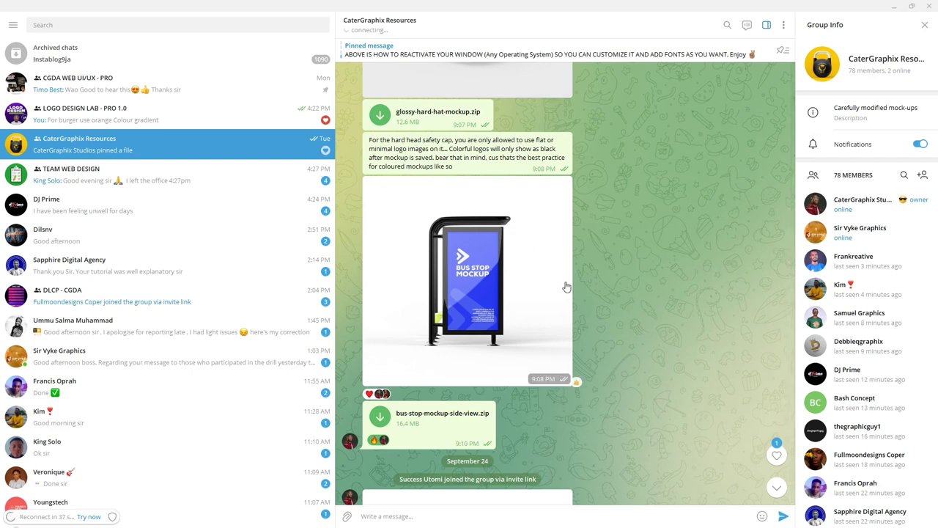
click(894, 6)
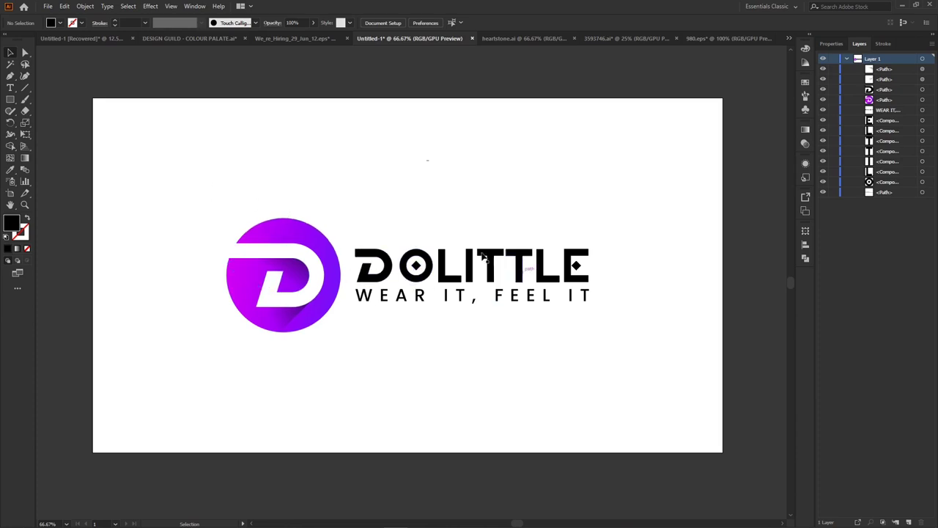
Step: Scale the complete DOLITTLE logo with its tagline down to about 279 × 86 px and review its transform scaling options
drag(184, 188, 688, 364)
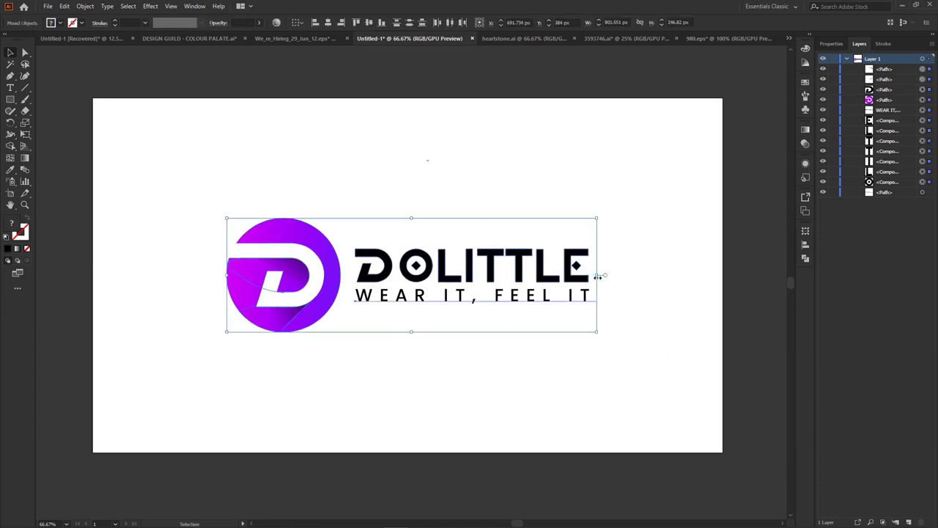
drag(596, 275, 485, 259)
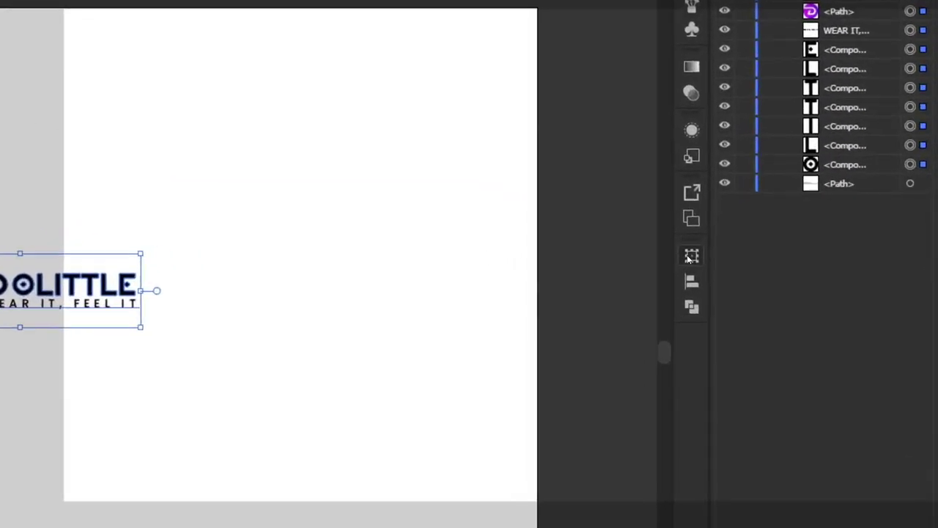
click(806, 232)
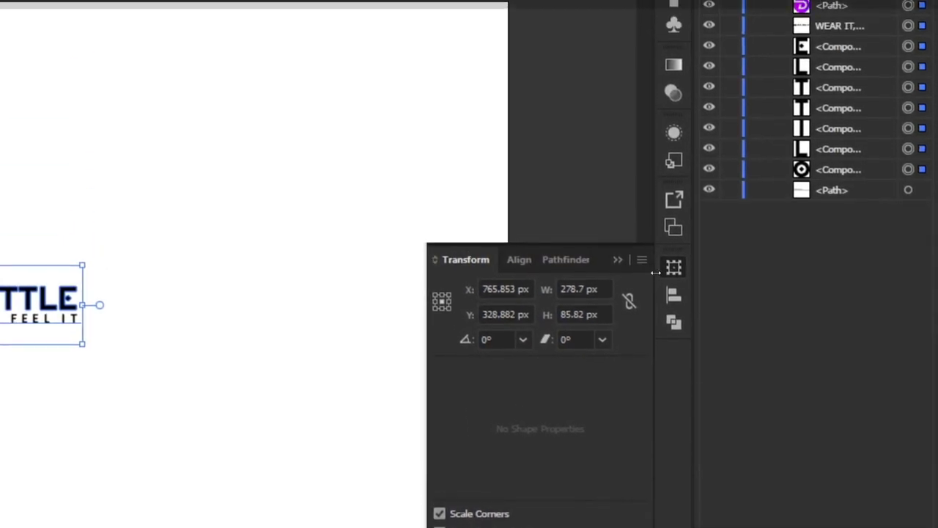
click(689, 10)
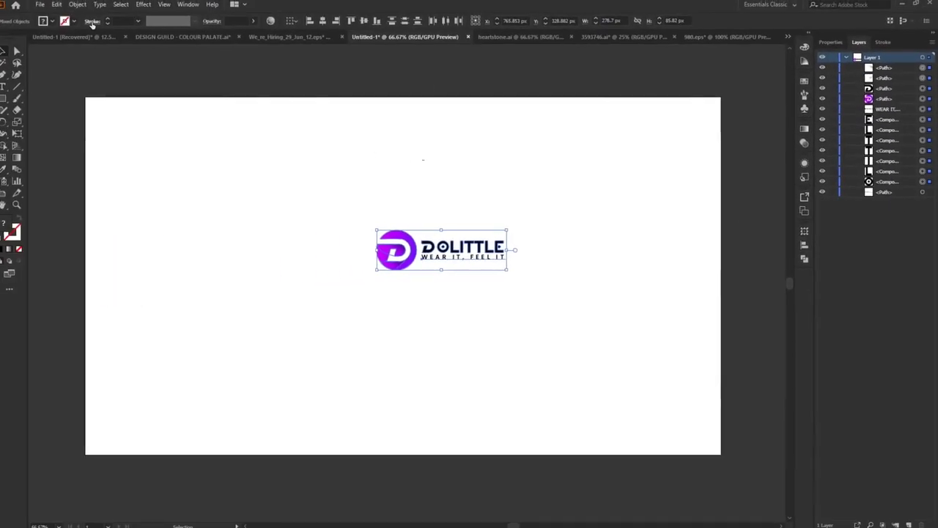
click(194, 6)
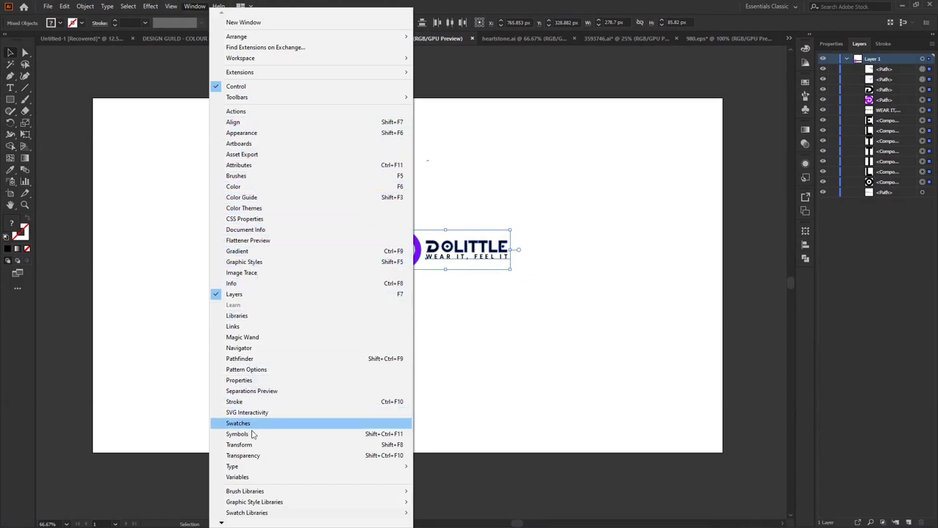
key(Escape)
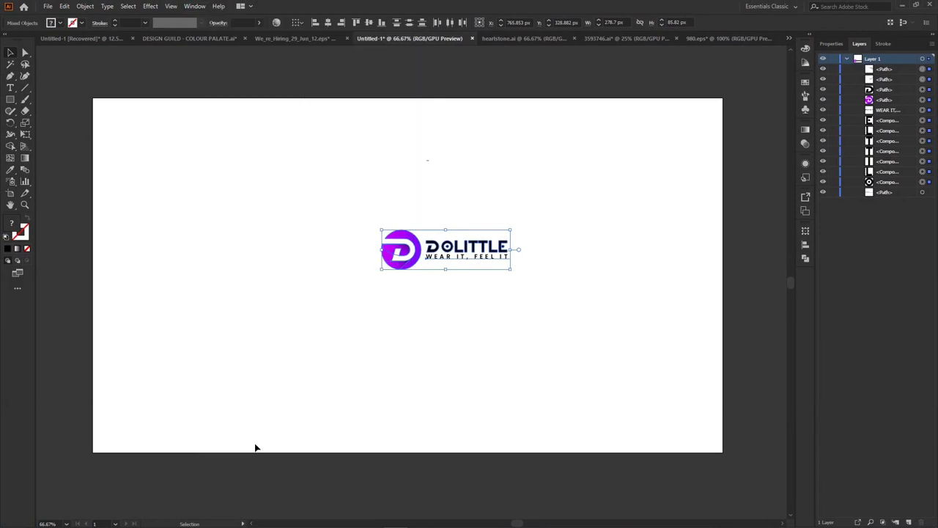
click(634, 258)
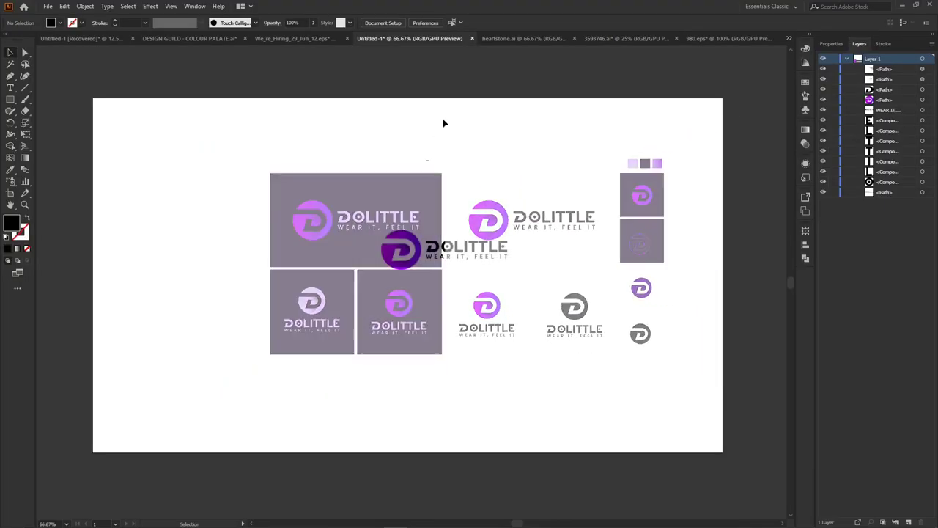
Step: Move the whole logo with its tagline off the artboard to just above its upper edge
click(539, 39)
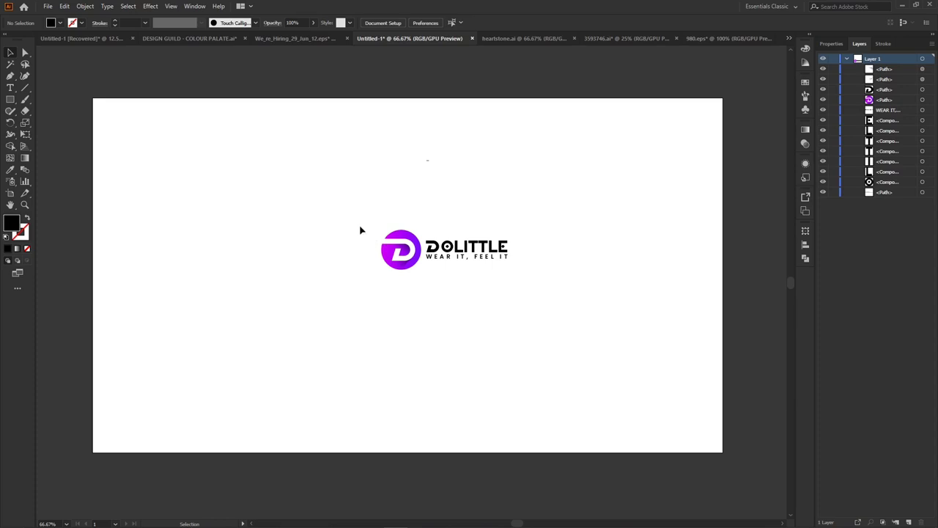
drag(349, 208, 601, 312)
drag(462, 249, 599, 68)
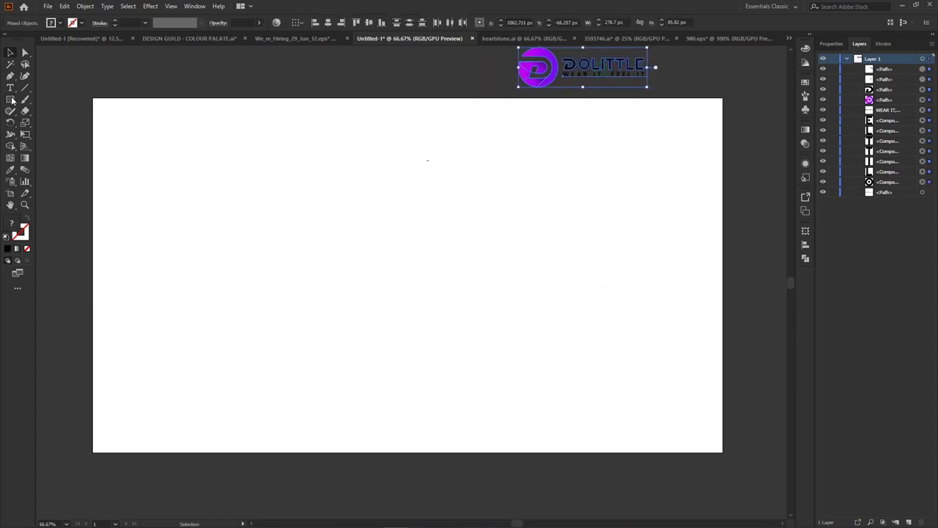
Step: Cover the artboard with a 1366 × 768 px rectangle filled light grey #ededed and lock it as the background
click(10, 100)
drag(92, 98, 723, 452)
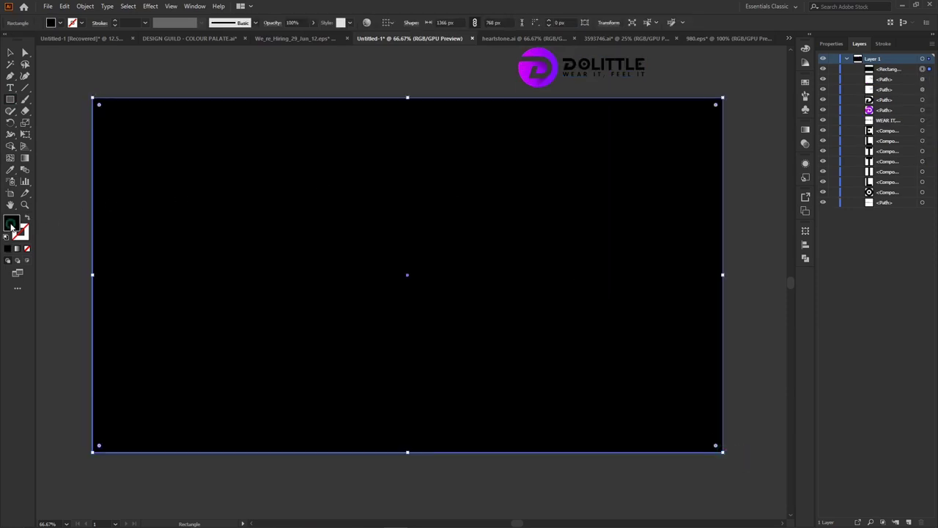
double_click(10, 223)
click(125, 204)
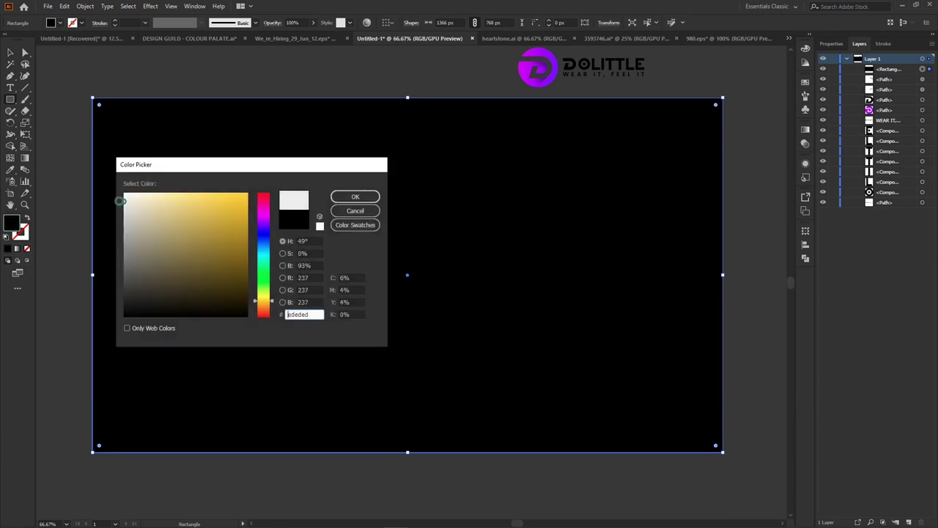
click(355, 196)
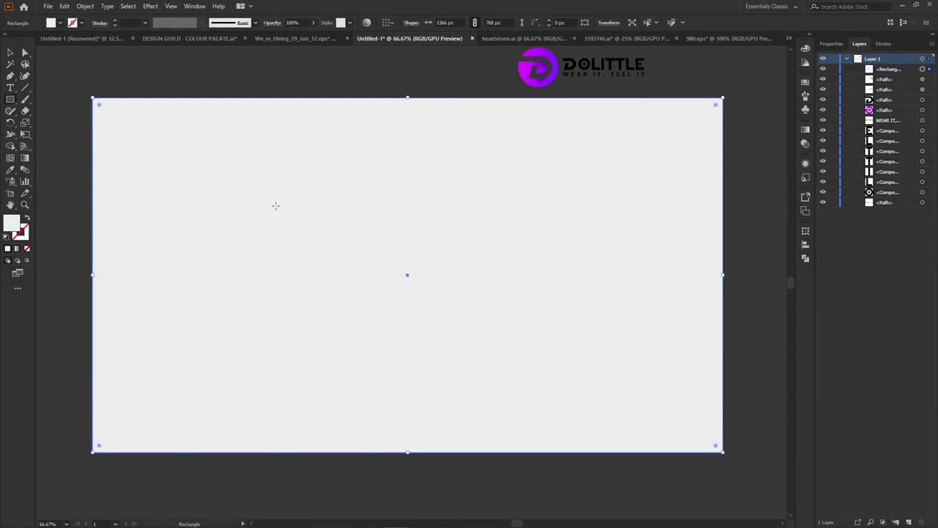
click(896, 69)
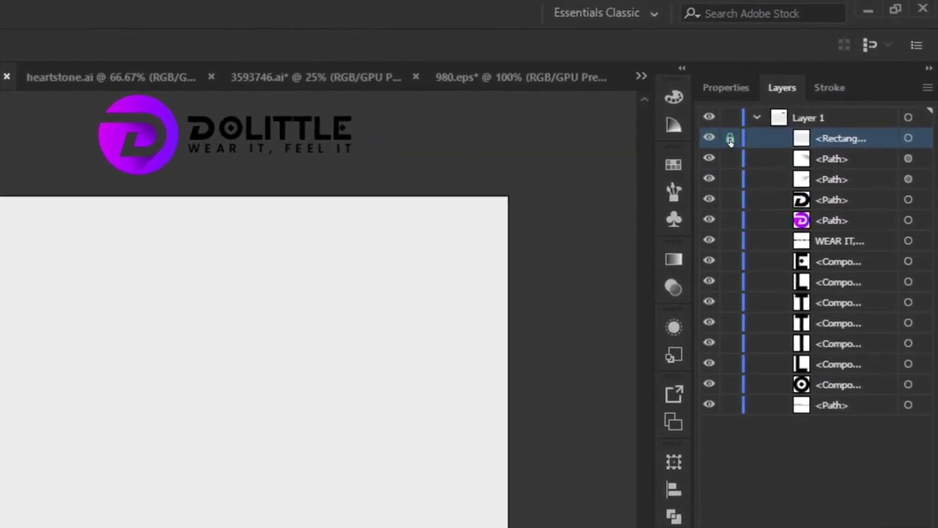
click(831, 70)
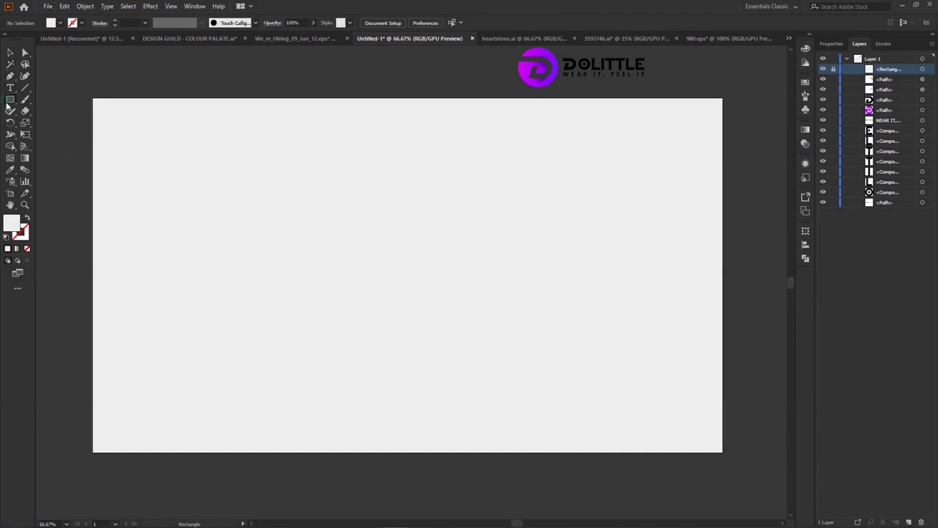
Step: Draw a rectangle about 577 × 315 px from the artboard's upper-left corner and fill it with black #000000
drag(91, 99, 293, 245)
mouse_move(342, 242)
mouse_down()
mouse_move(367, 241)
mouse_move(359, 243)
mouse_up()
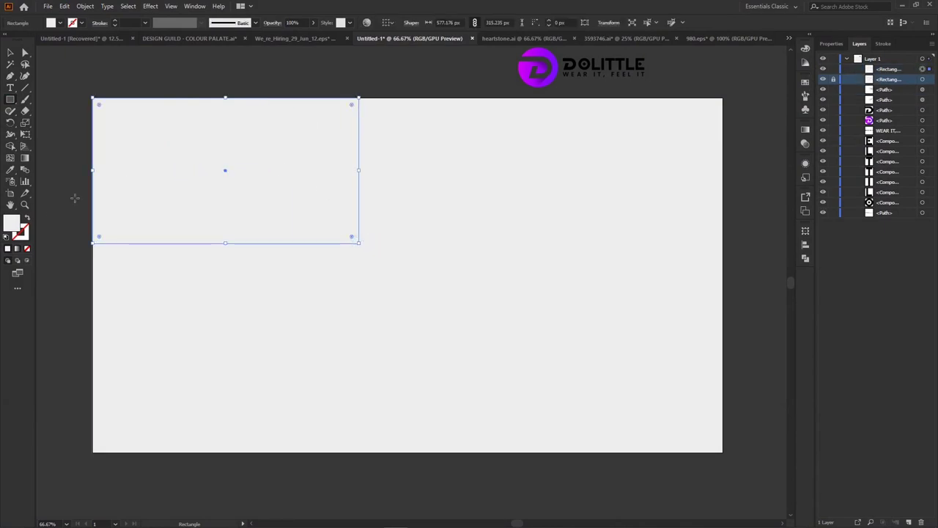
double_click(9, 227)
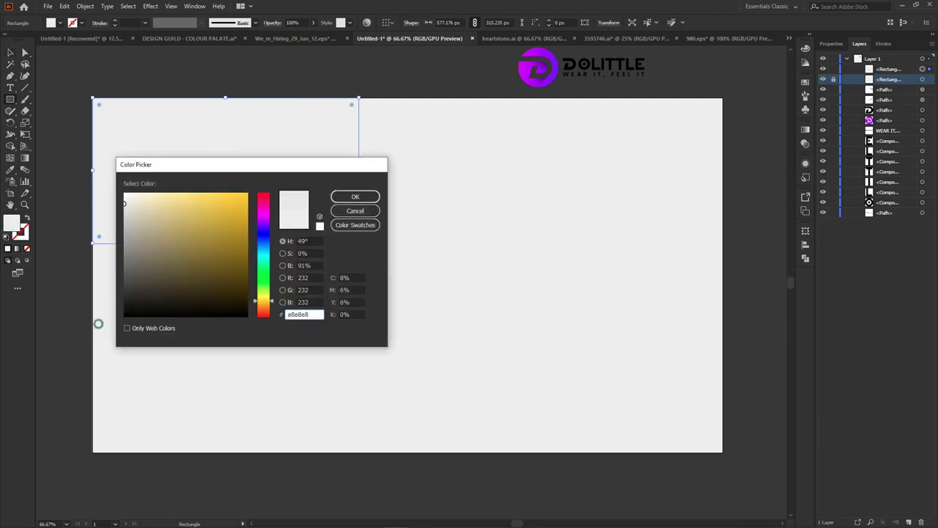
click(126, 315)
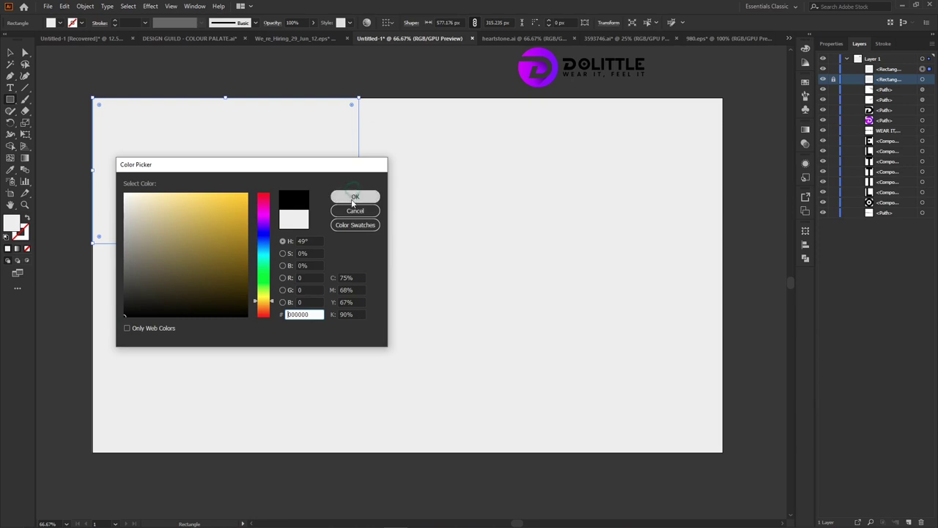
click(352, 197)
click(17, 56)
click(230, 74)
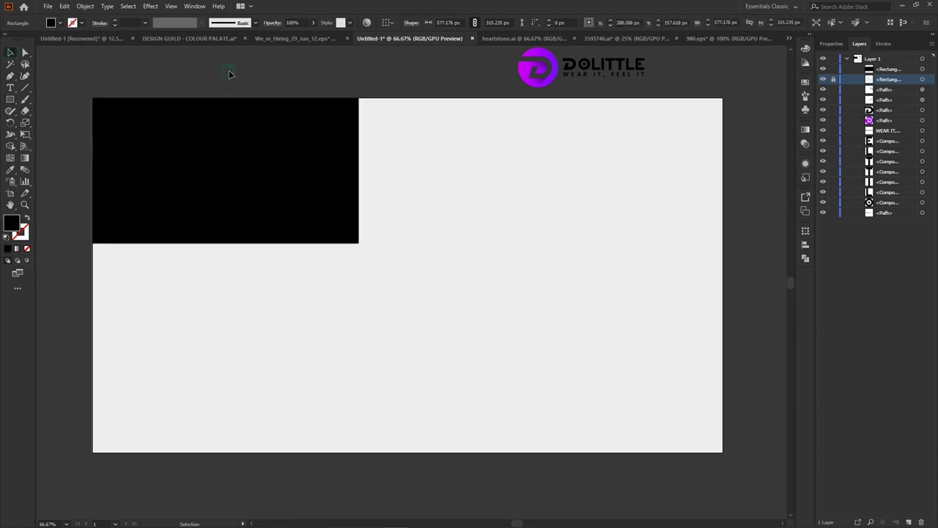
Step: Duplicate the black rectangle to its right with a narrow gap and fill the copy with white
drag(214, 176, 485, 173)
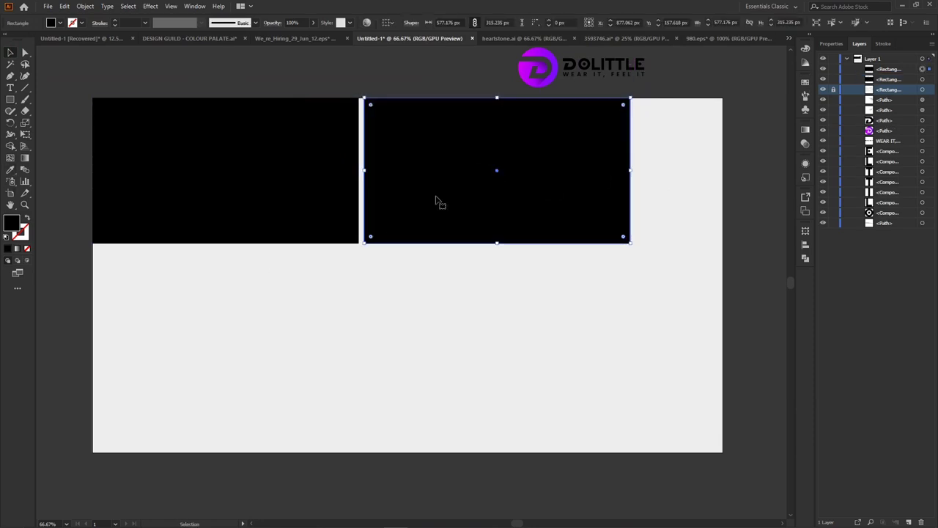
click(232, 162)
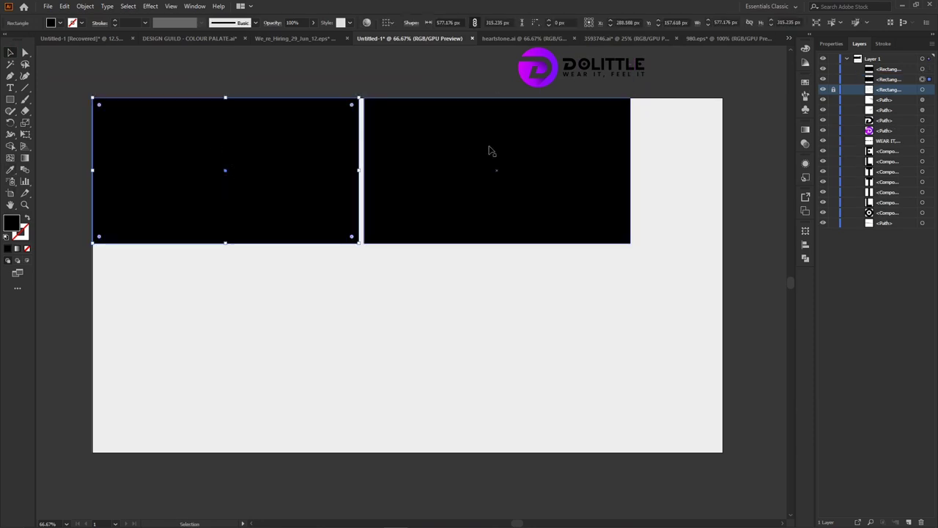
click(539, 142)
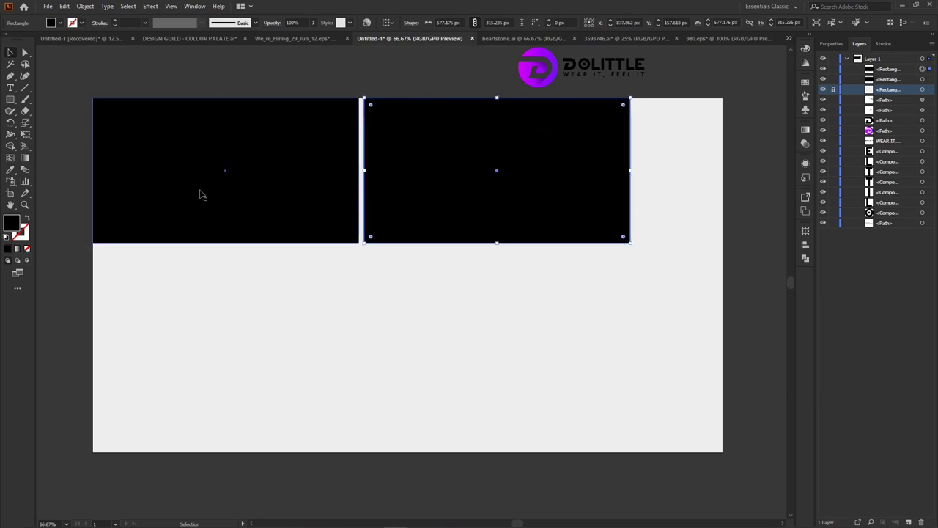
double_click(11, 222)
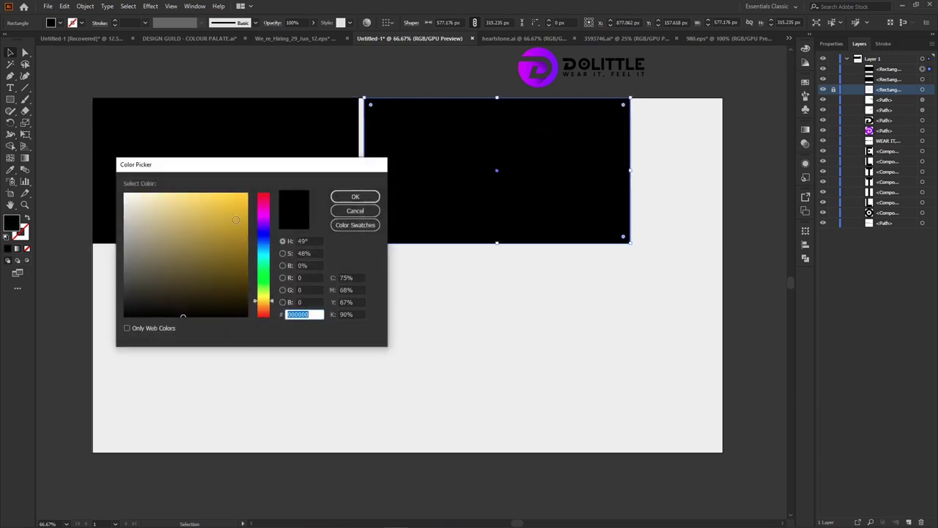
drag(146, 219, 109, 185)
click(354, 197)
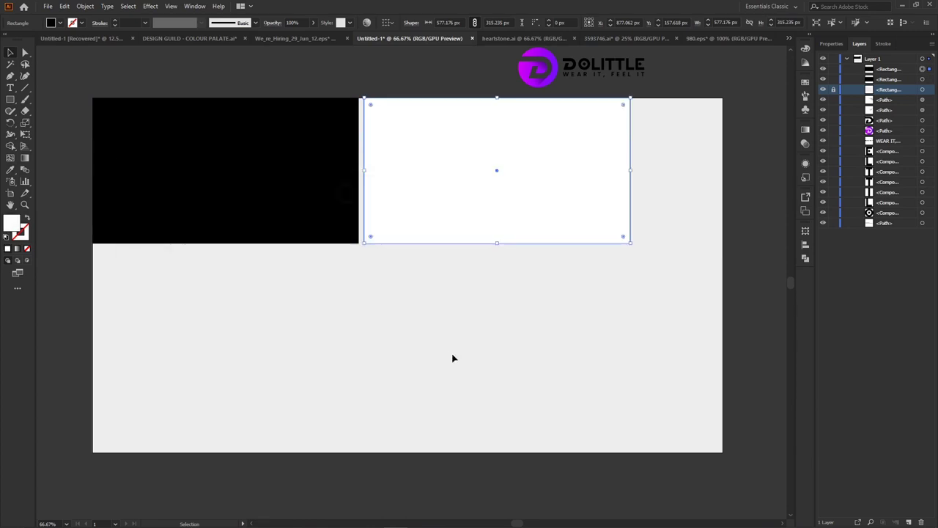
click(525, 332)
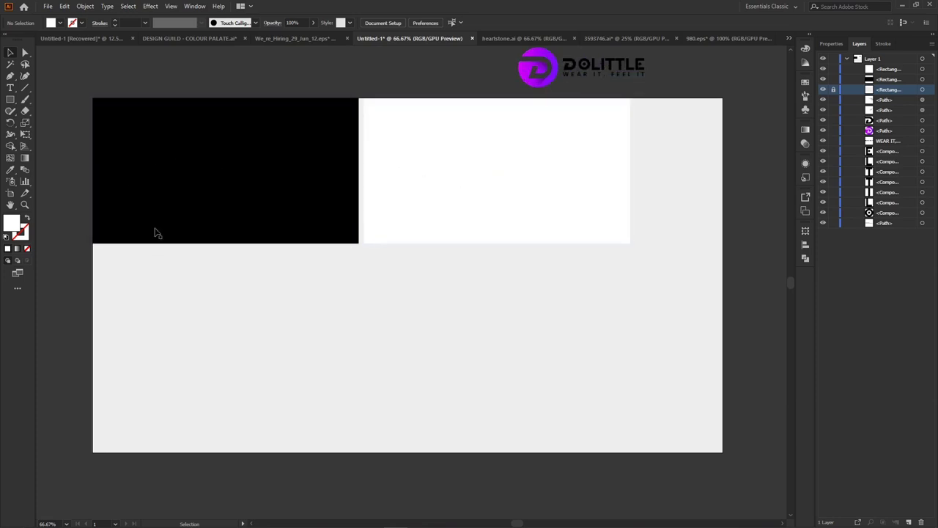
Step: Copy the black rectangle to make two side-by-side black squares of about 315 × 315 px below it, separated by narrow gaps
drag(185, 185, 184, 329)
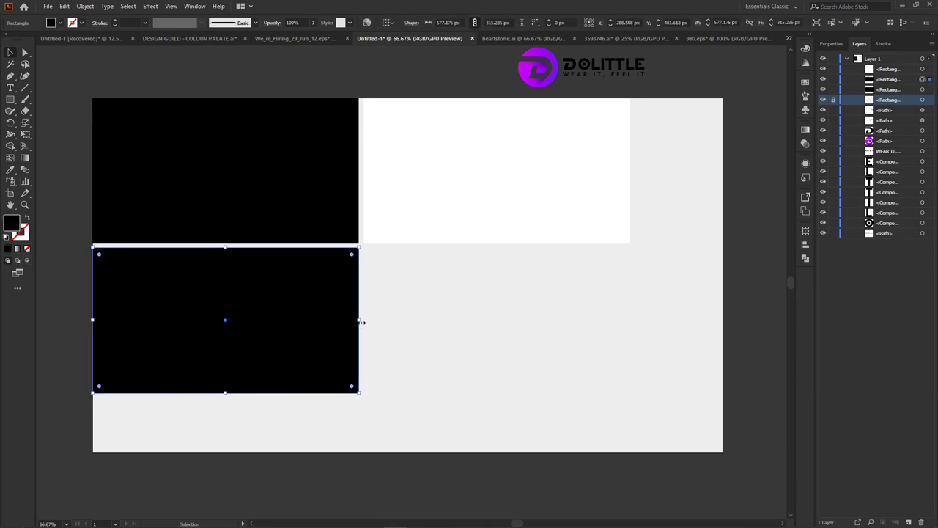
drag(360, 320, 239, 332)
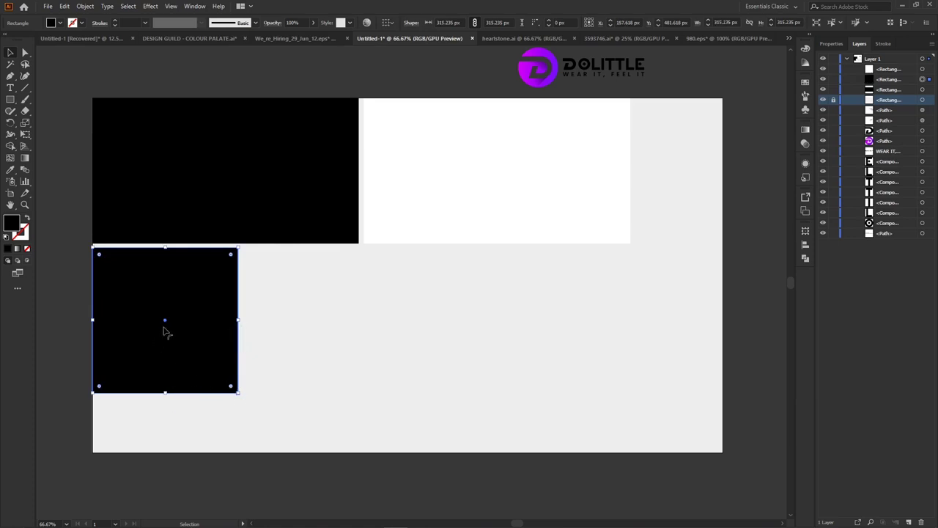
drag(164, 323, 313, 322)
click(509, 323)
click(298, 324)
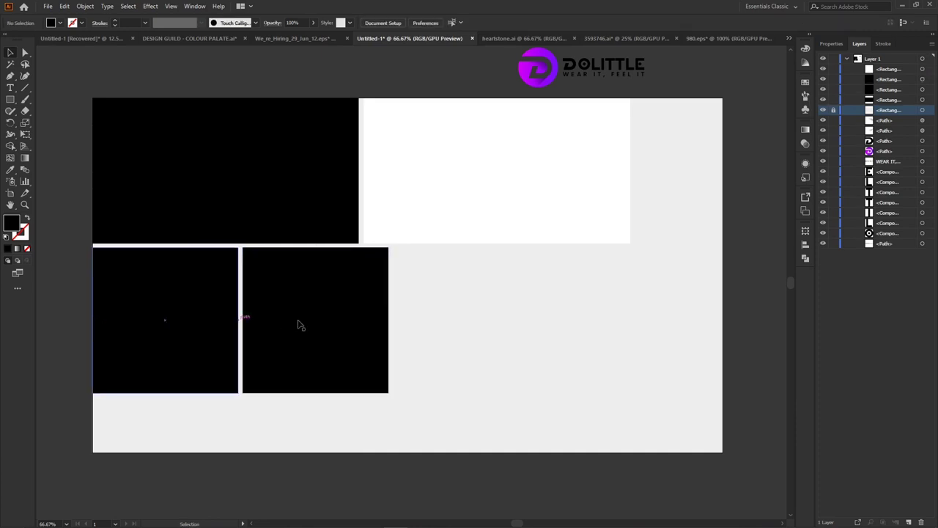
Step: Duplicate the two black squares to their right with the same narrow gap and fill the copies with white #ffffff
shift+click(197, 345)
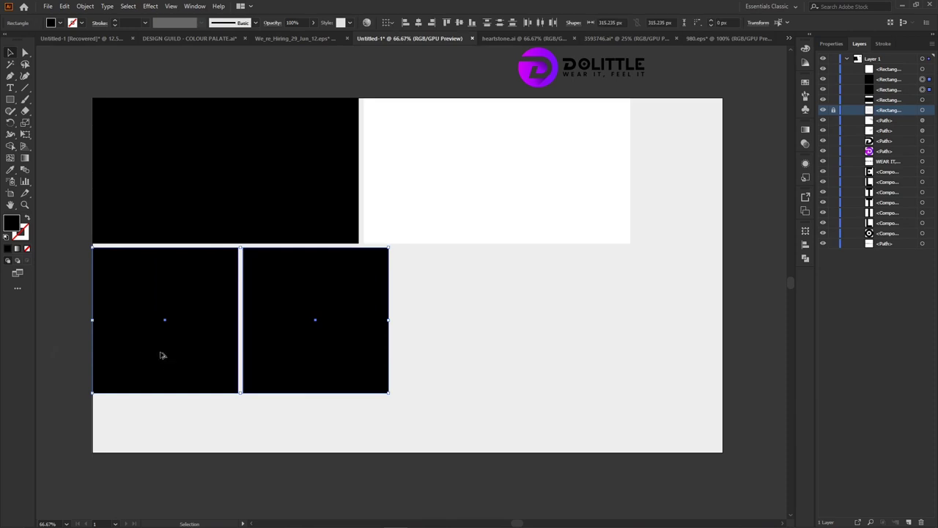
drag(161, 354, 462, 351)
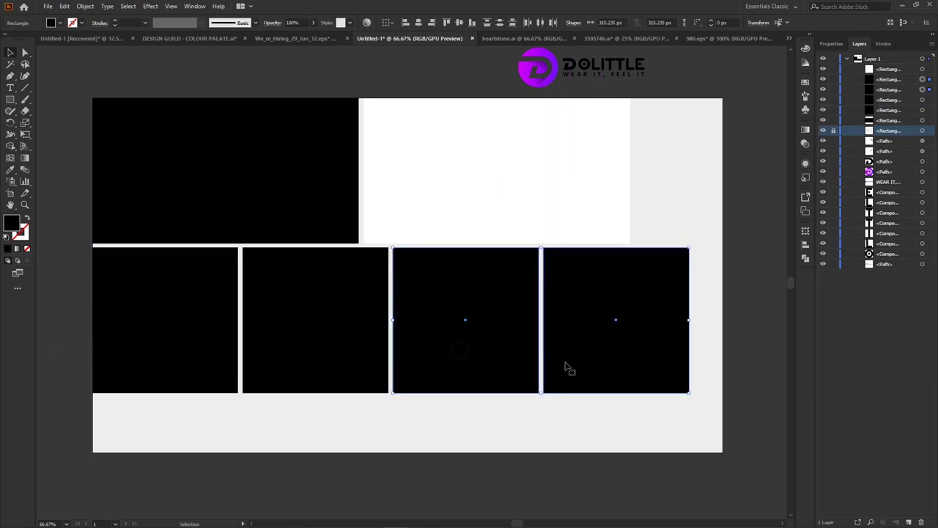
double_click(12, 226)
drag(157, 210, 113, 184)
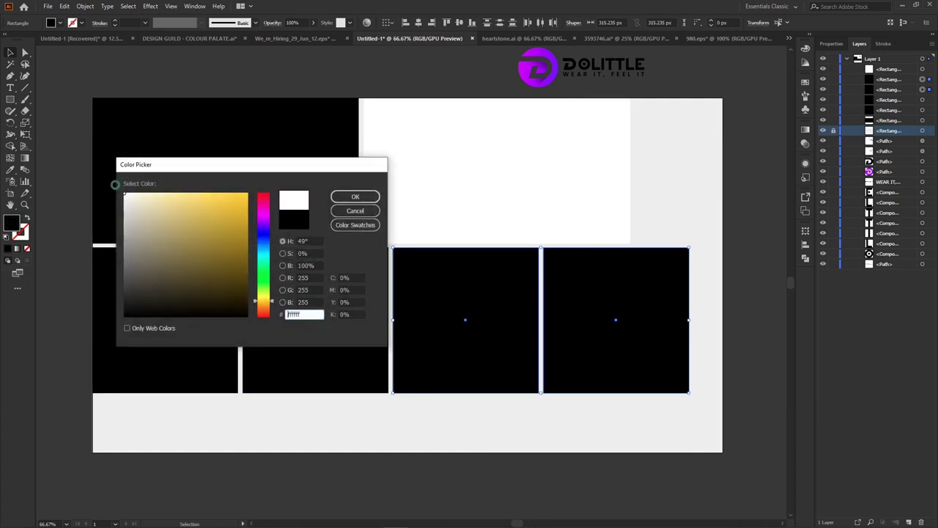
click(354, 212)
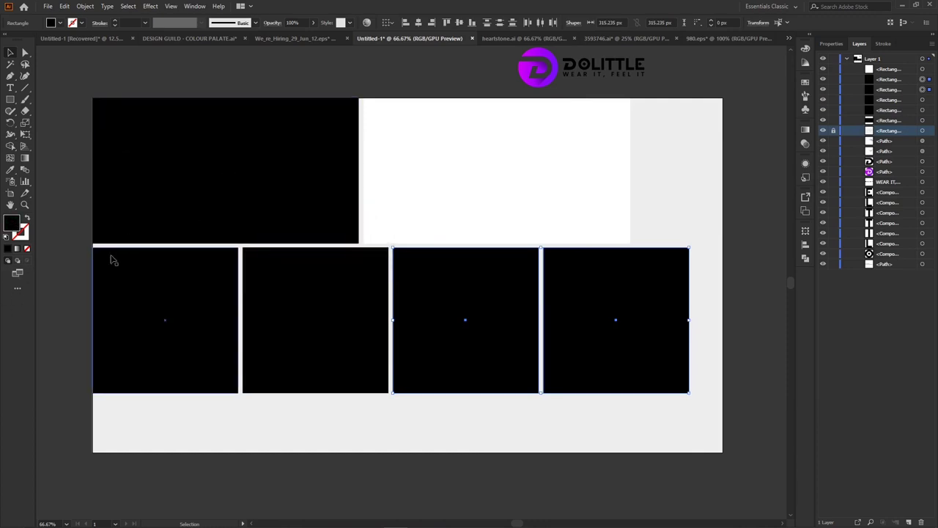
double_click(12, 226)
drag(150, 212, 119, 184)
click(355, 197)
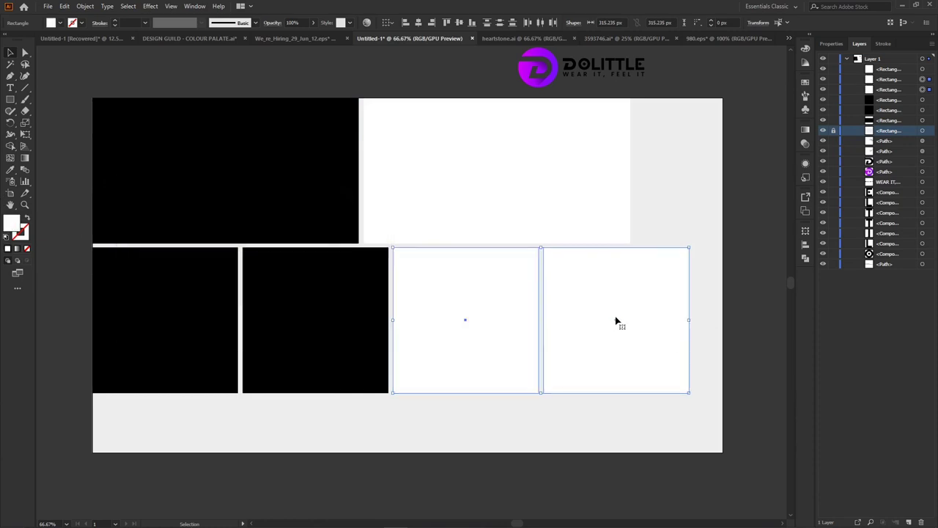
click(453, 422)
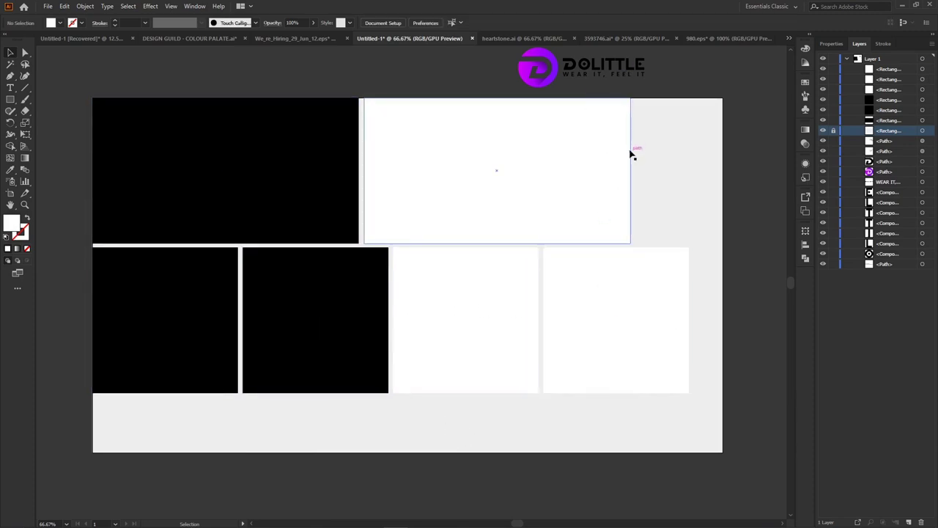
Step: Narrow the artboard from its right side to the large white rectangle's outer edge, about 1166 px wide
click(11, 194)
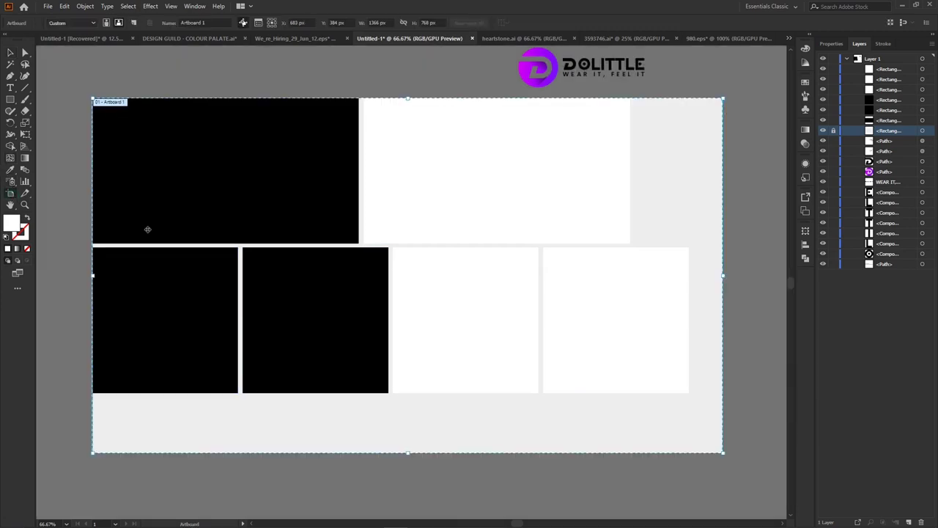
drag(723, 275, 630, 289)
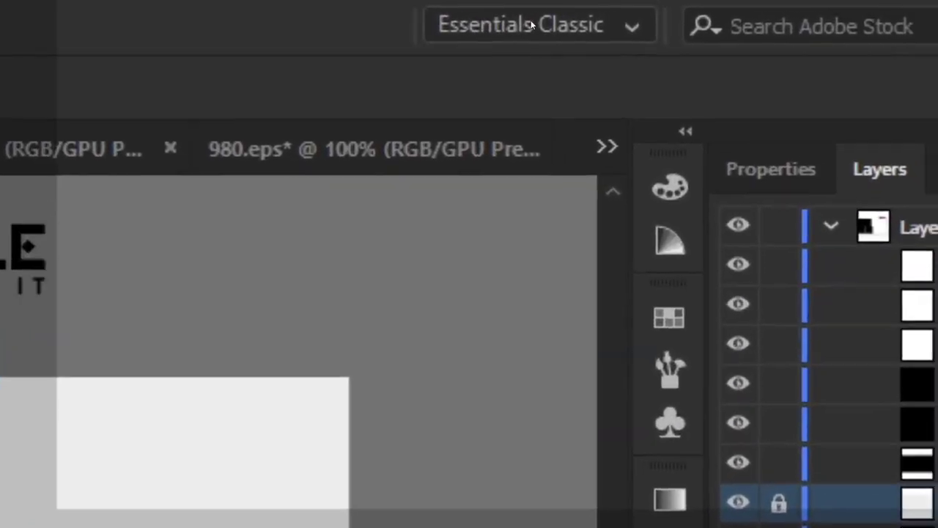
click(770, 6)
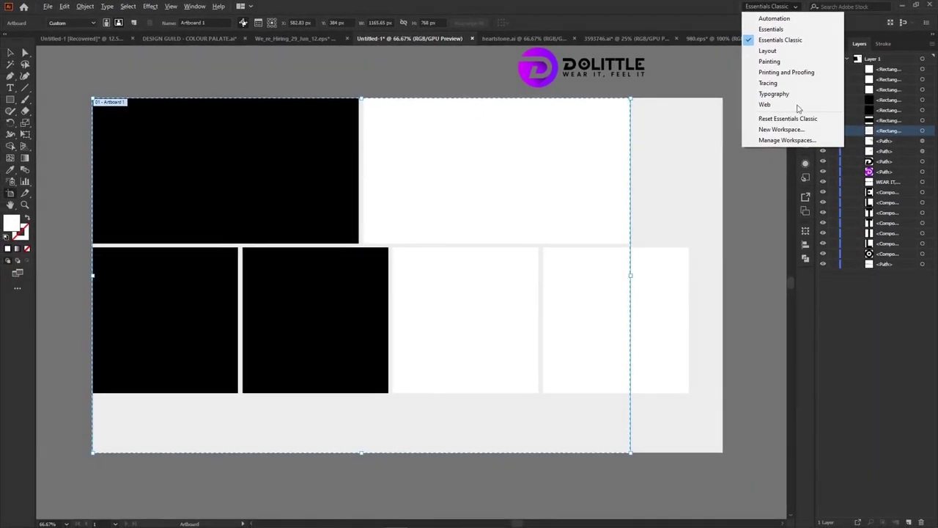
click(550, 6)
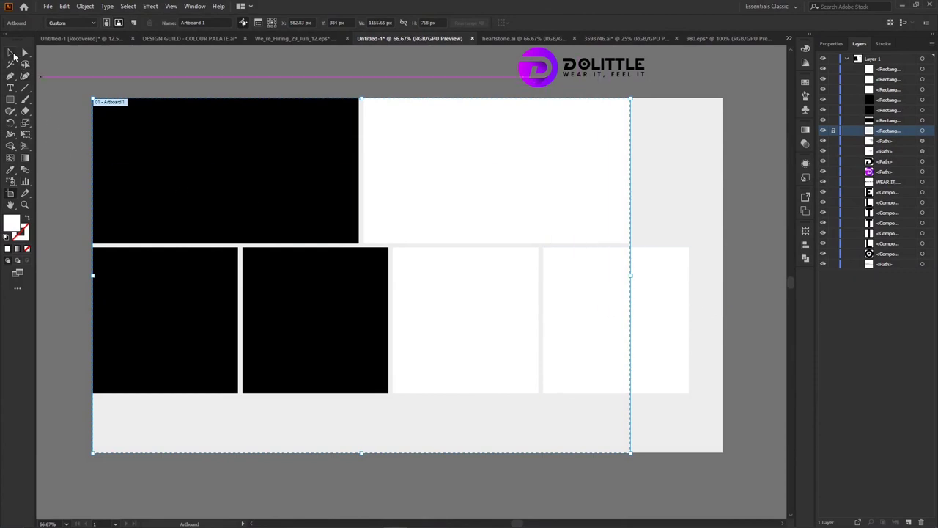
click(11, 53)
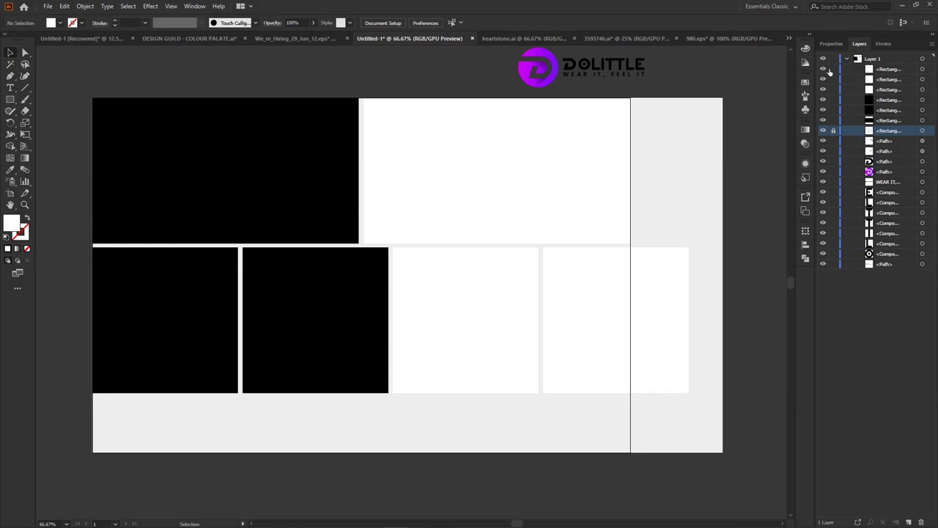
Step: Unlock the light grey background rectangle, narrow it to the artboard's right edge at about 1166 px wide, and lock it again
click(899, 72)
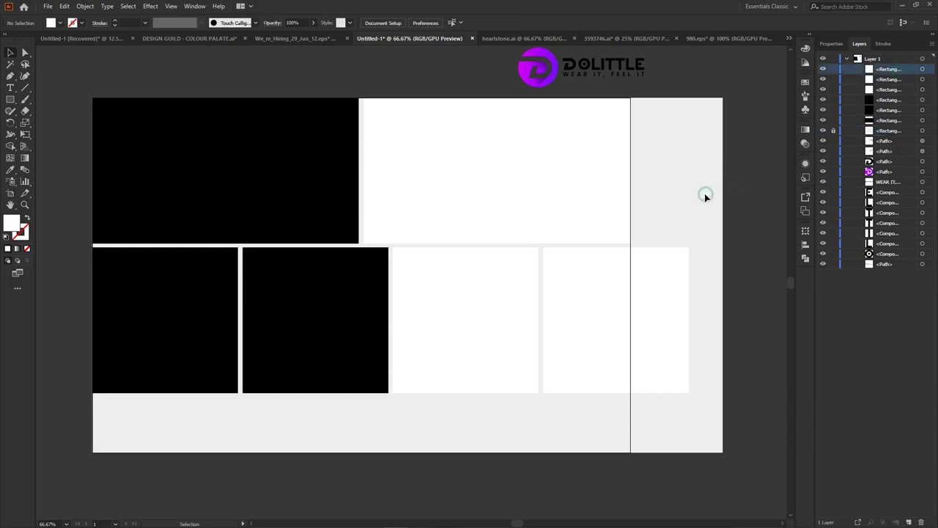
click(928, 69)
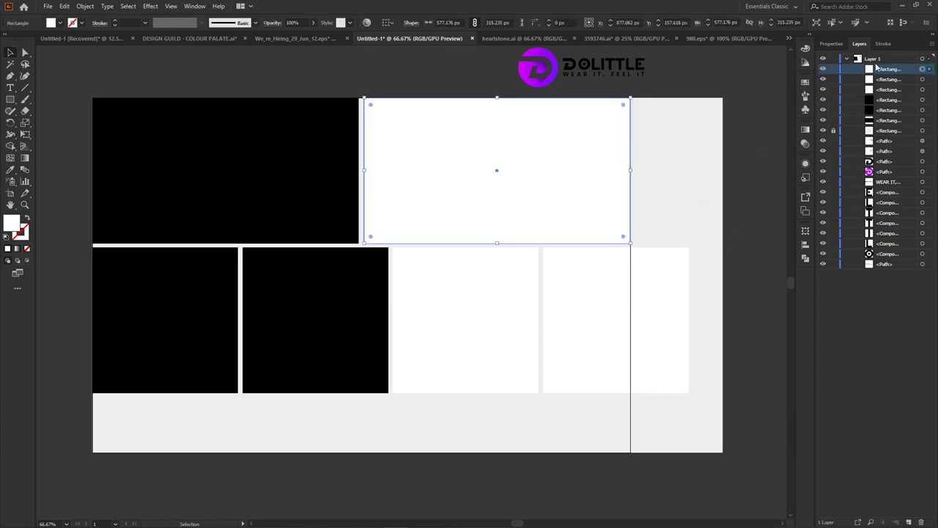
click(894, 79)
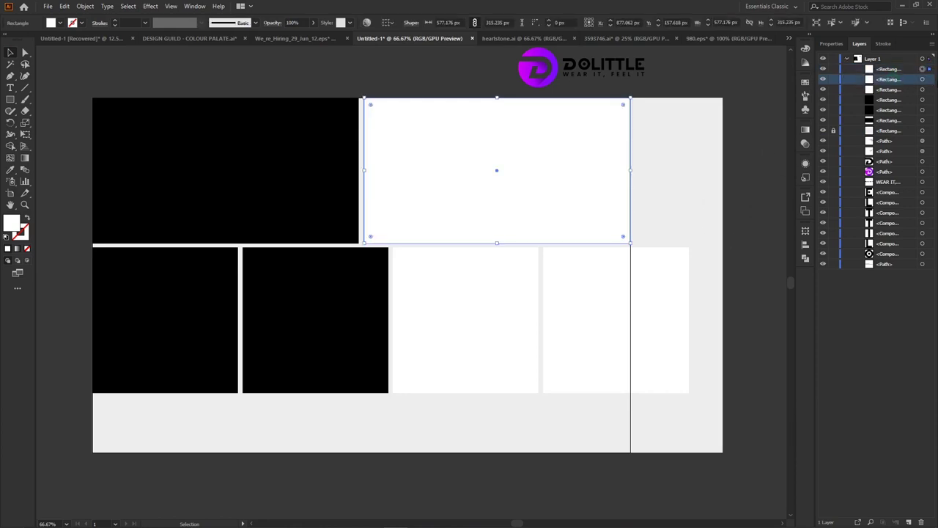
click(928, 79)
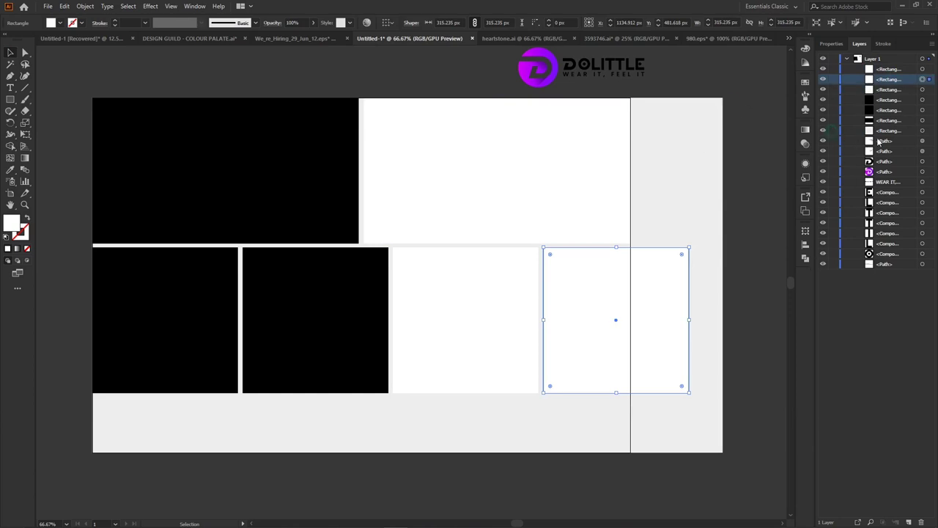
click(683, 139)
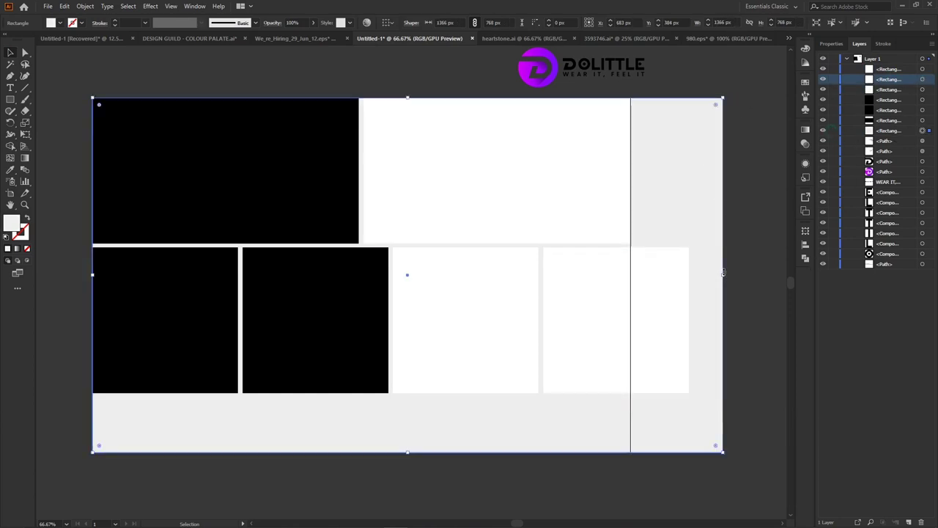
drag(722, 274, 629, 274)
key(ctrl+shift+a)
click(654, 330)
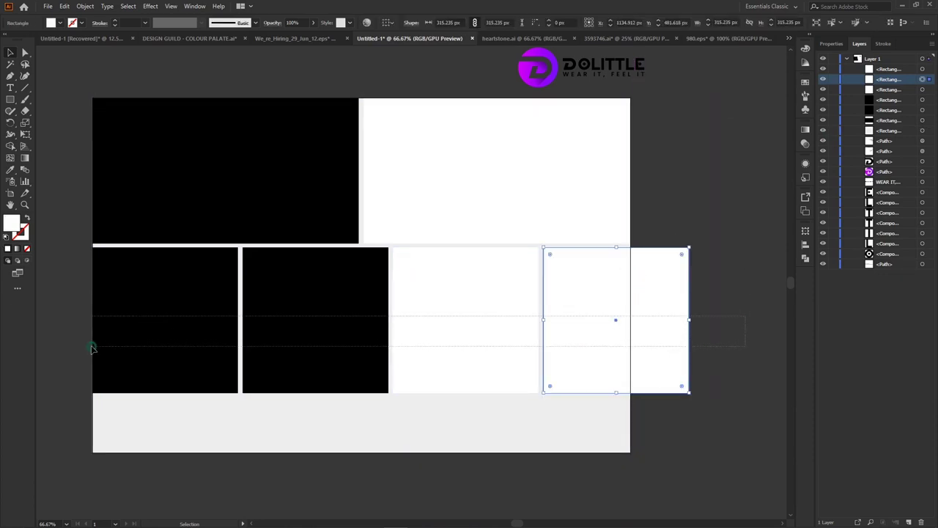
key(ctrl+a)
key(ctrl+shift+a)
click(562, 442)
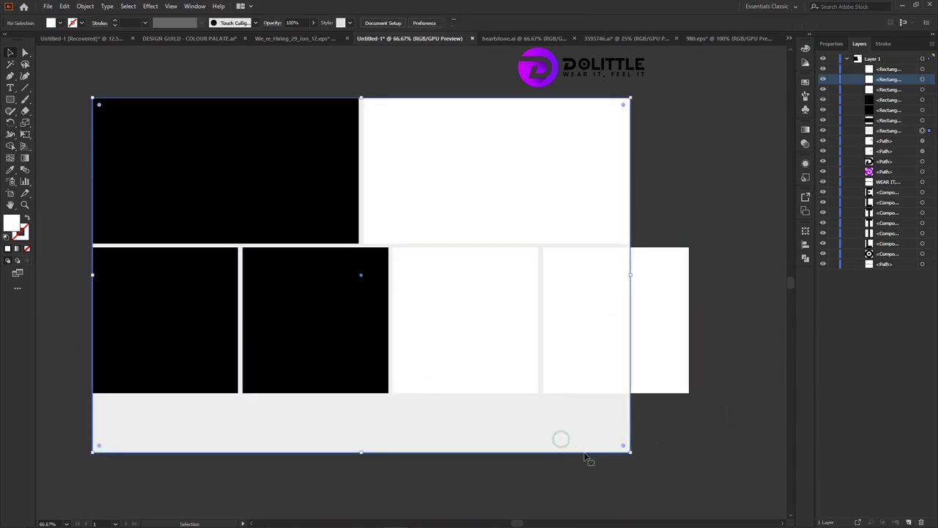
click(833, 131)
Step: Scale the row of four squares proportionally to about 285 px each to fit the artboard width, and move it up to leave a narrow gap
drag(731, 323, 69, 368)
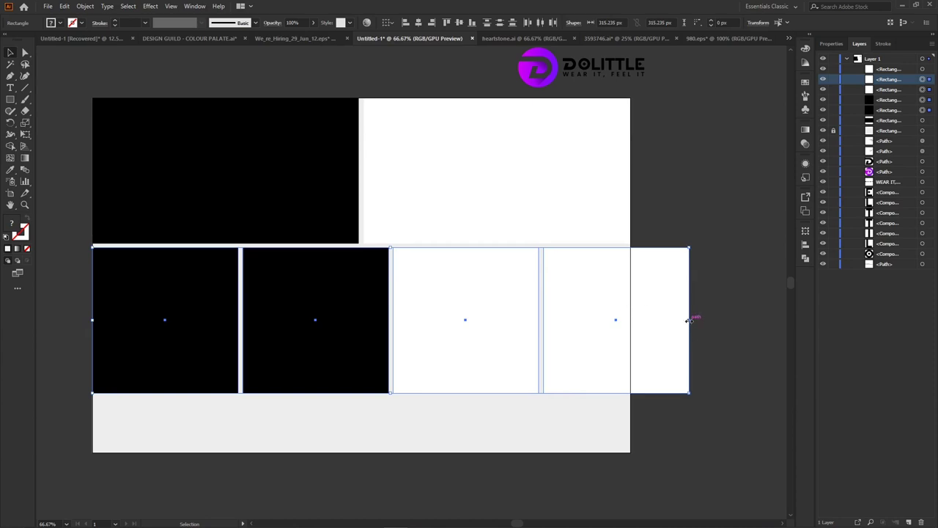
drag(688, 320, 631, 335)
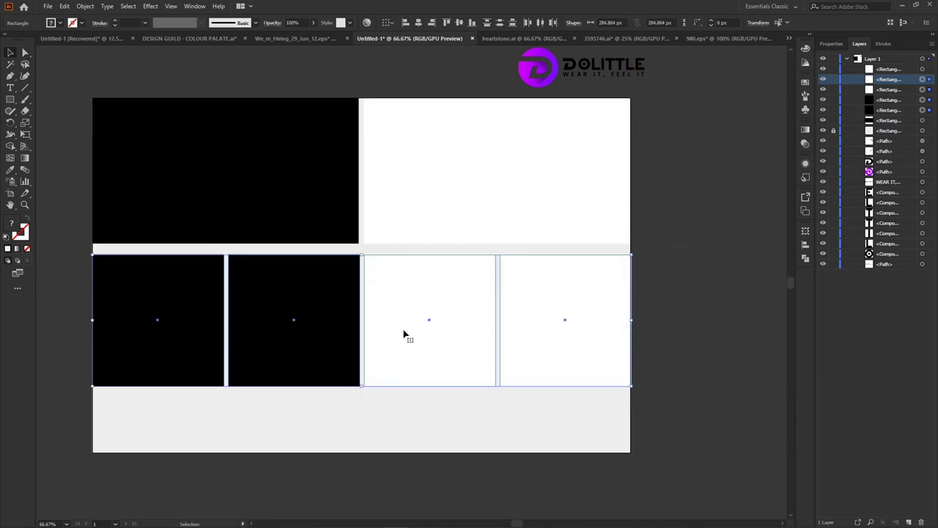
drag(408, 327, 408, 320)
click(672, 339)
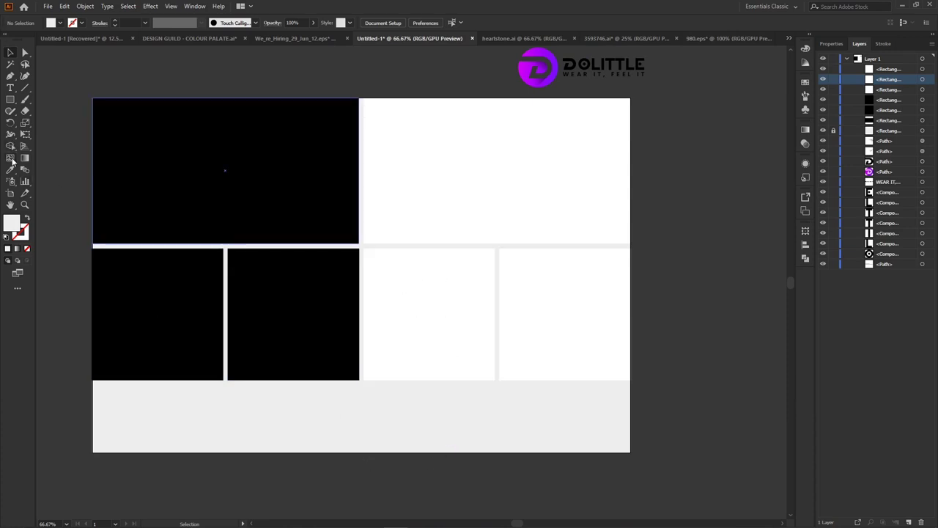
Step: Duplicate the row of four squares directly below itself, leaving the same narrow gap between the rows
click(10, 194)
scroll(411, 440, down, 2)
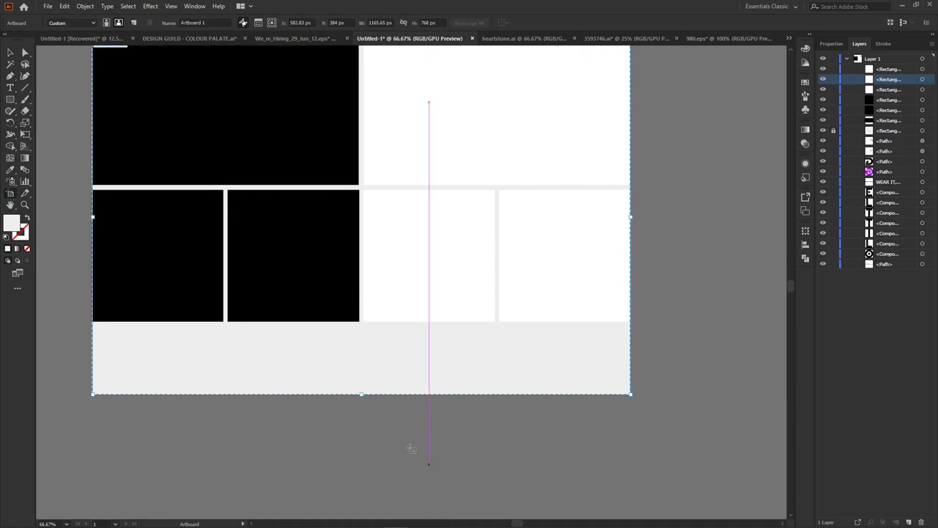
click(10, 52)
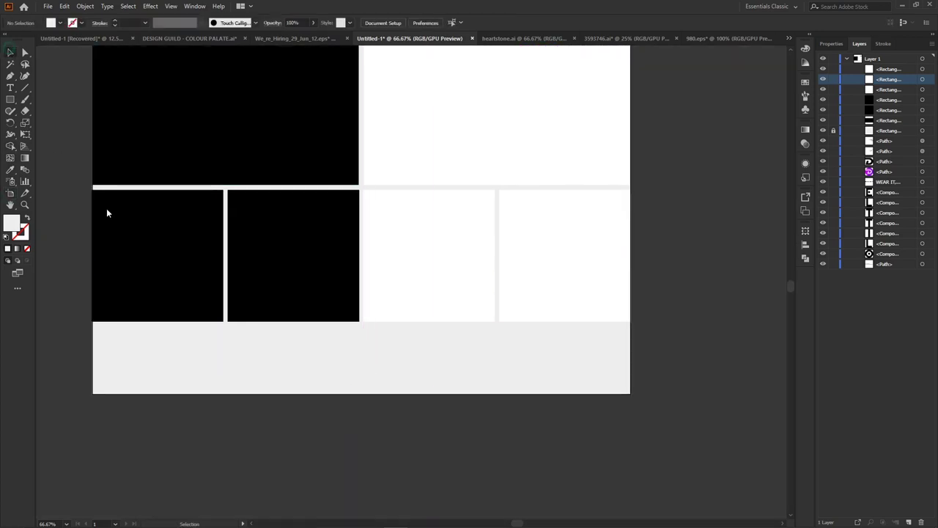
drag(717, 246, 203, 287)
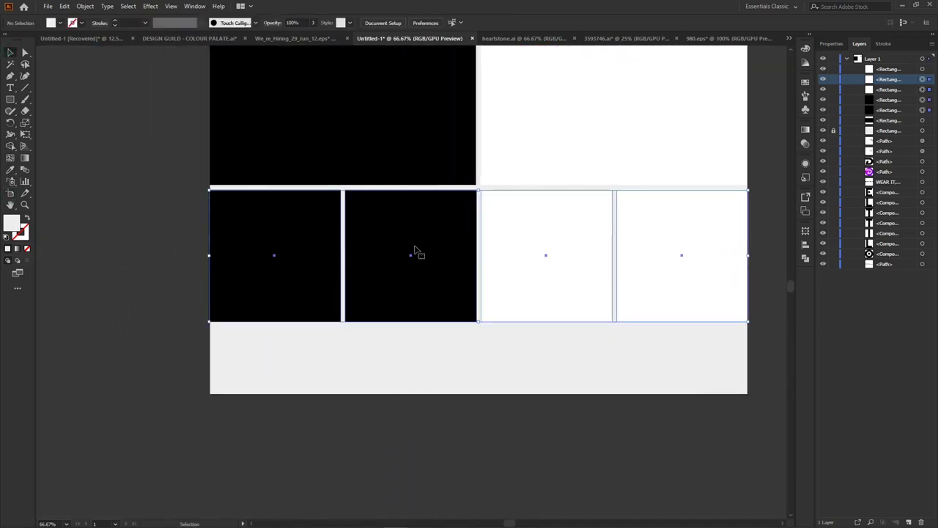
drag(415, 254, 415, 377)
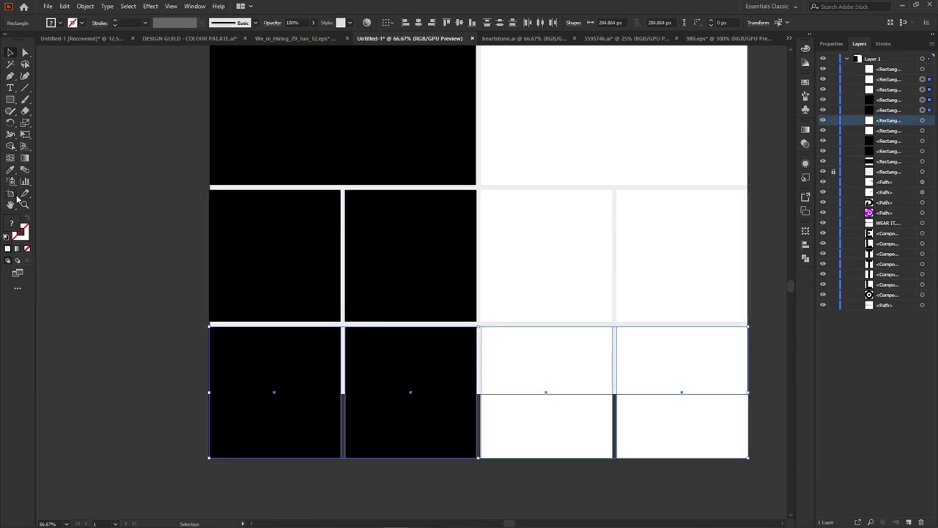
Step: Extend the artboard downward to the lower edge of the new row of squares, about 907 px high
click(10, 193)
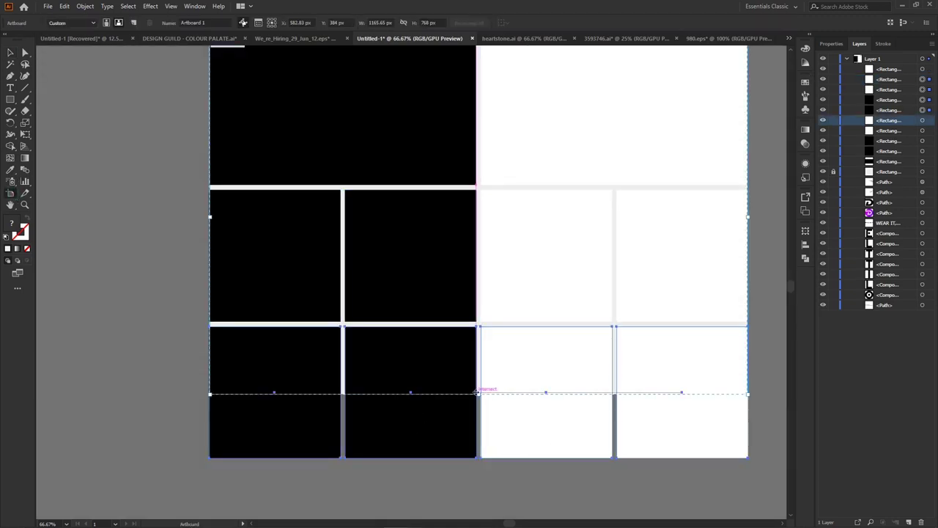
drag(484, 393, 480, 447)
drag(481, 454, 478, 458)
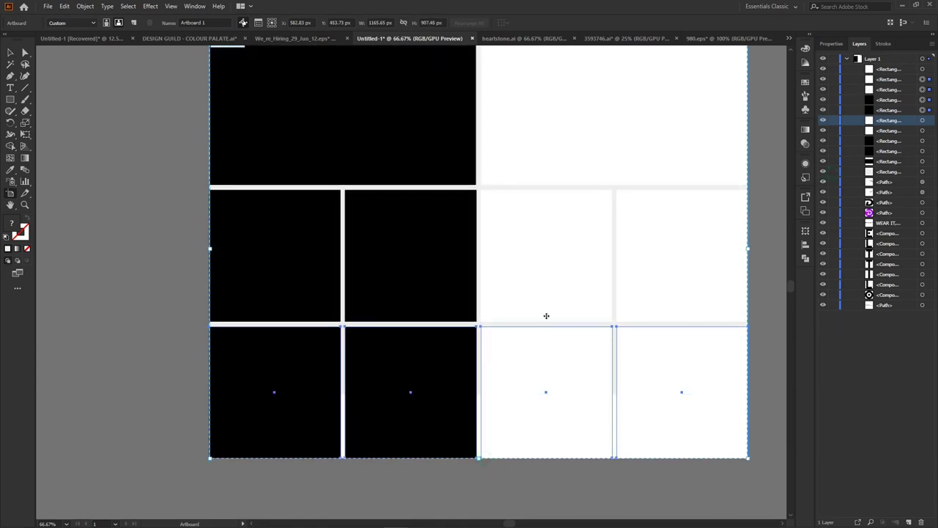
Step: Stretch the unlocked light grey background rectangle down to the artboard's lower edge, about 907 px high
click(929, 172)
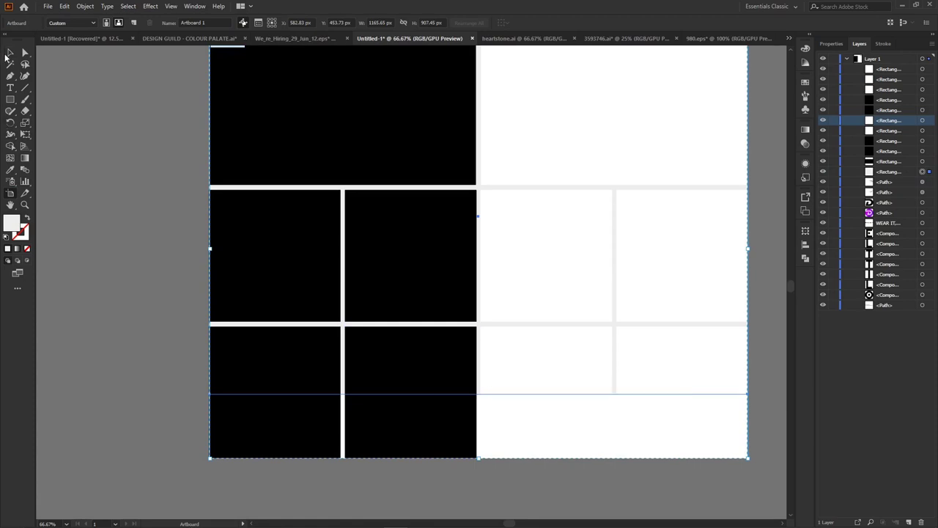
click(9, 53)
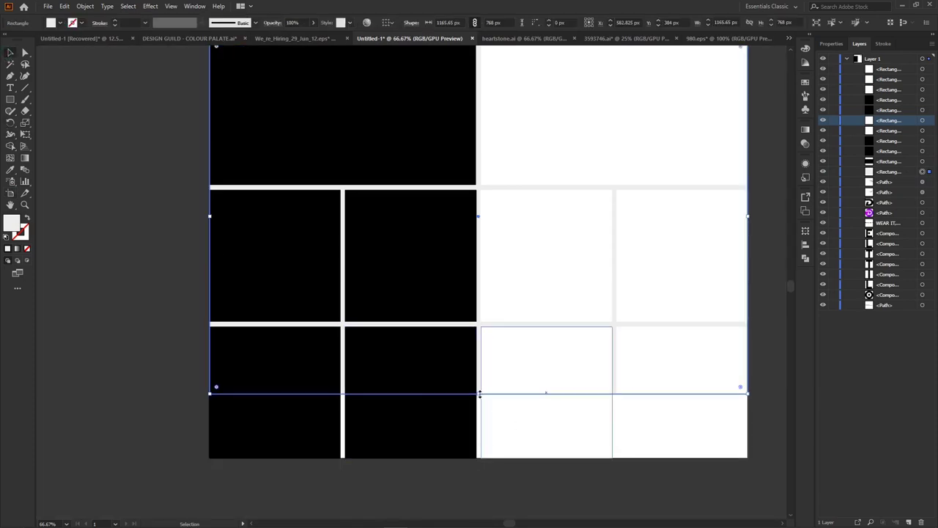
drag(480, 394, 478, 458)
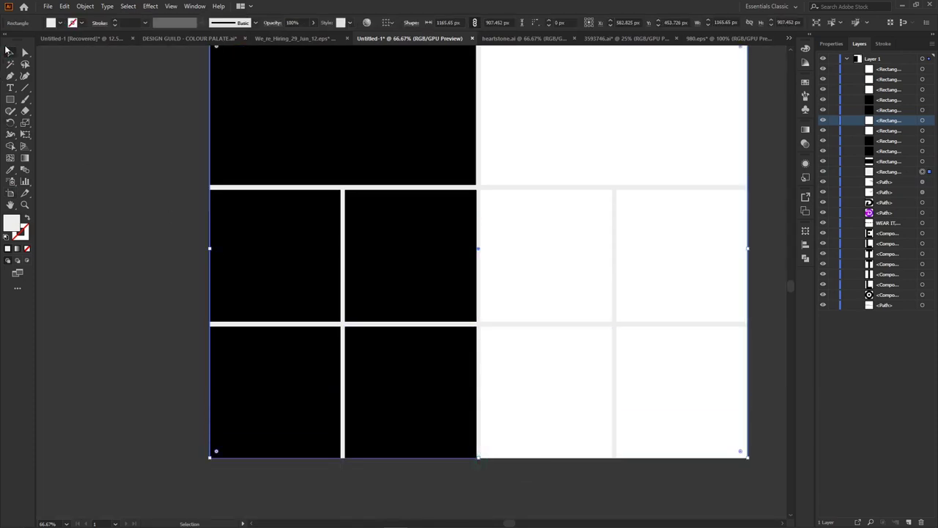
click(73, 53)
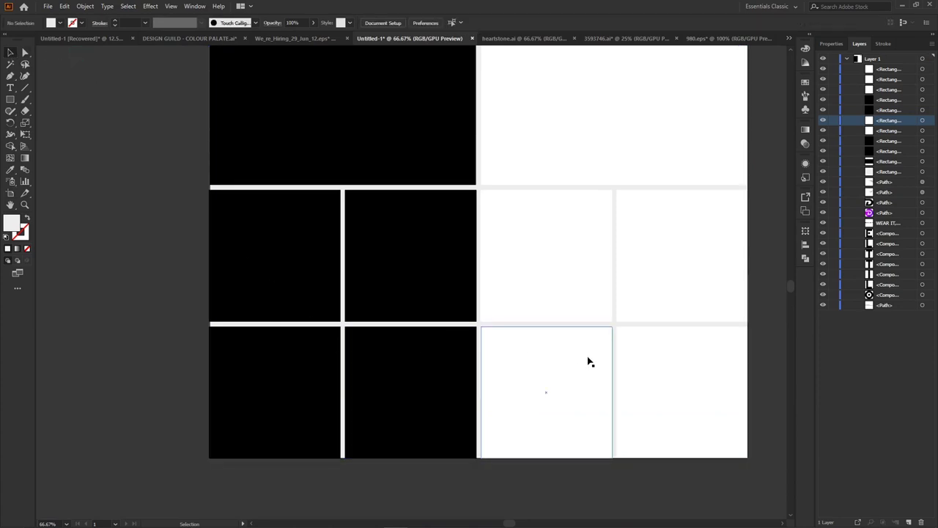
key(ctrl+minus)
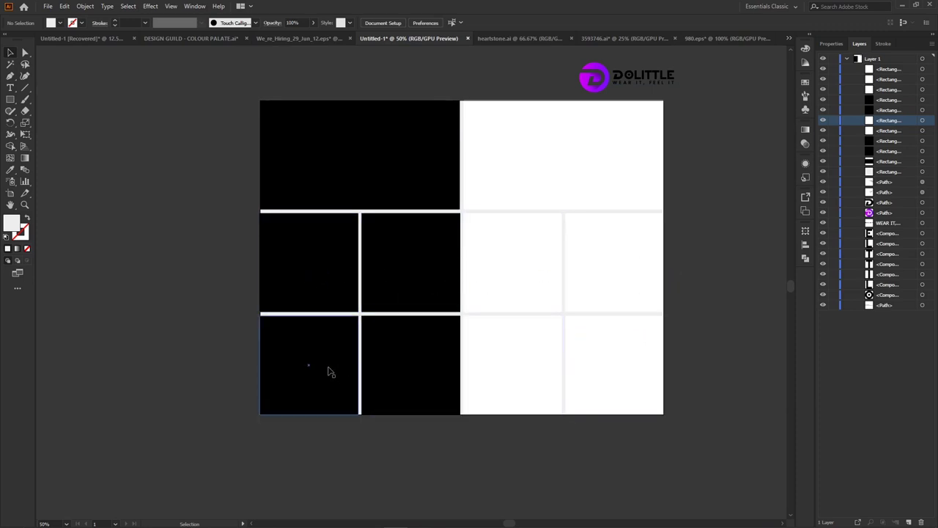
click(420, 358)
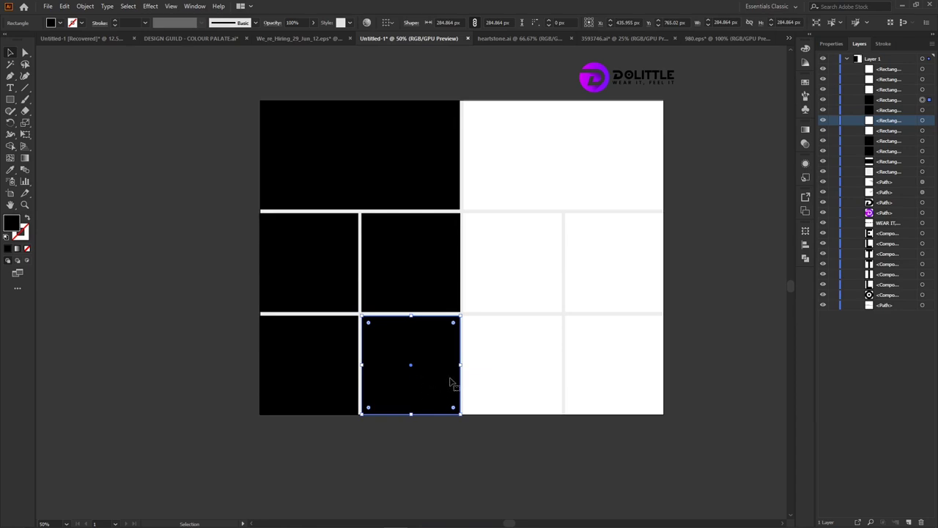
click(739, 327)
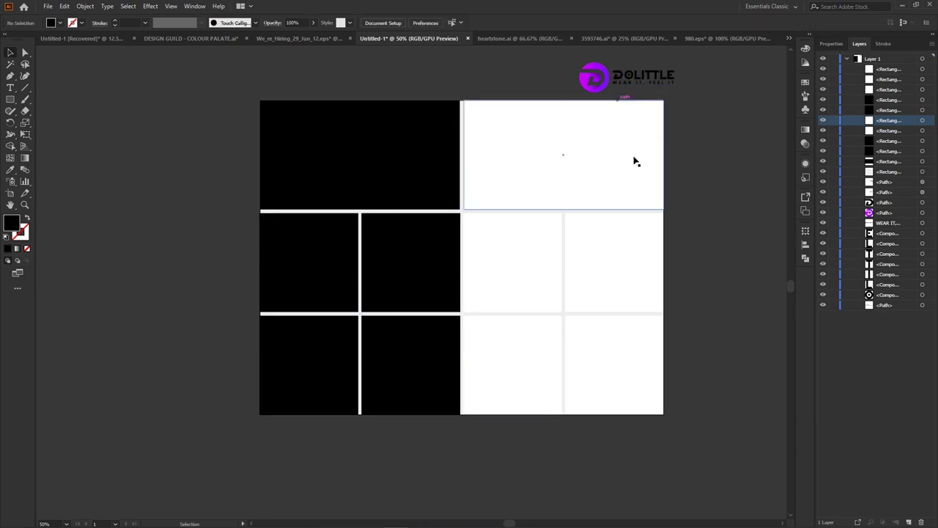
drag(727, 163, 535, 240)
drag(405, 286, 260, 443)
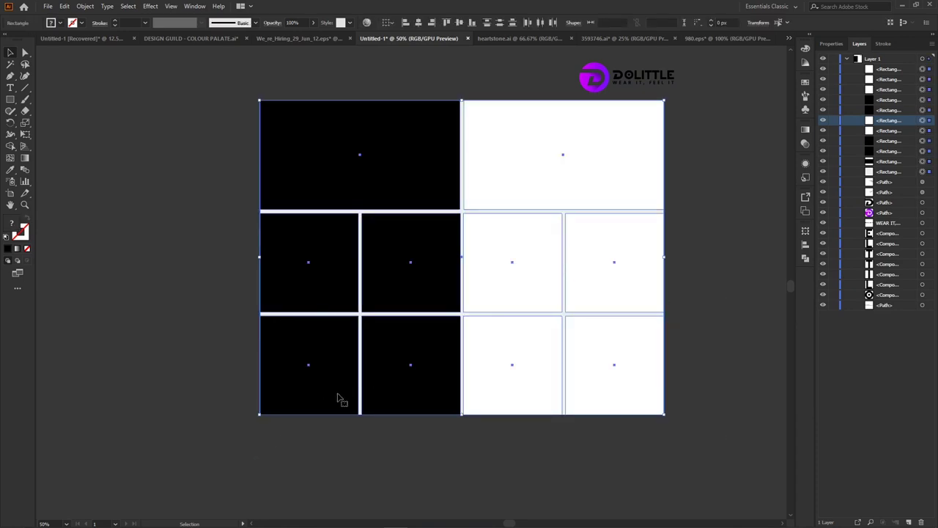
click(750, 350)
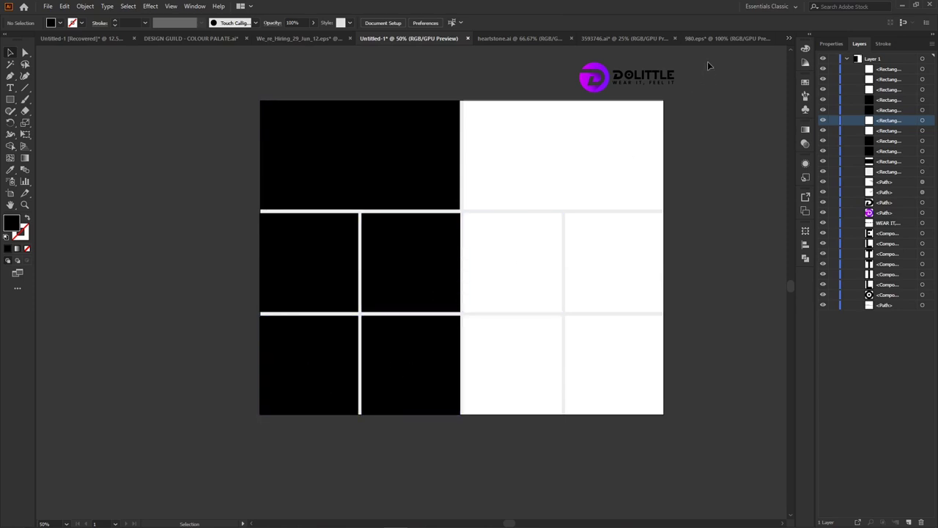
drag(556, 95, 685, 61)
right_click(648, 82)
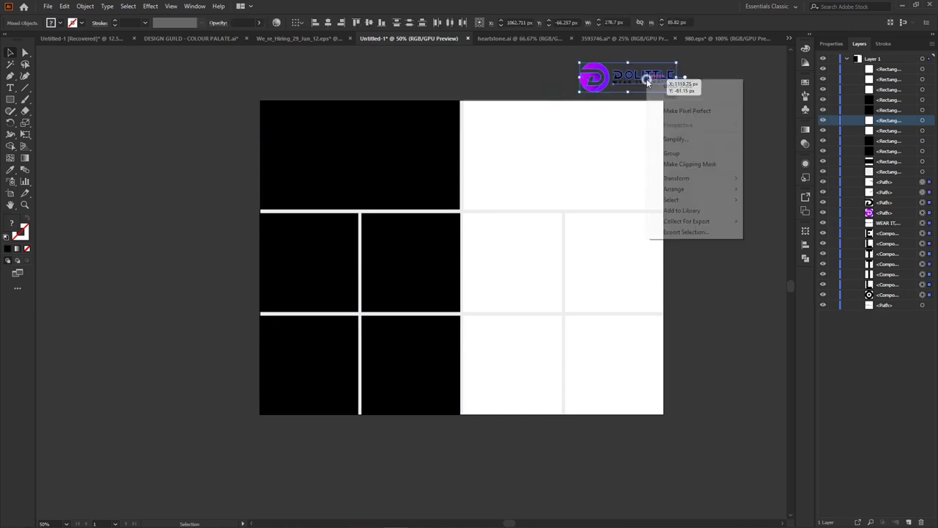
mouse_move(719, 192)
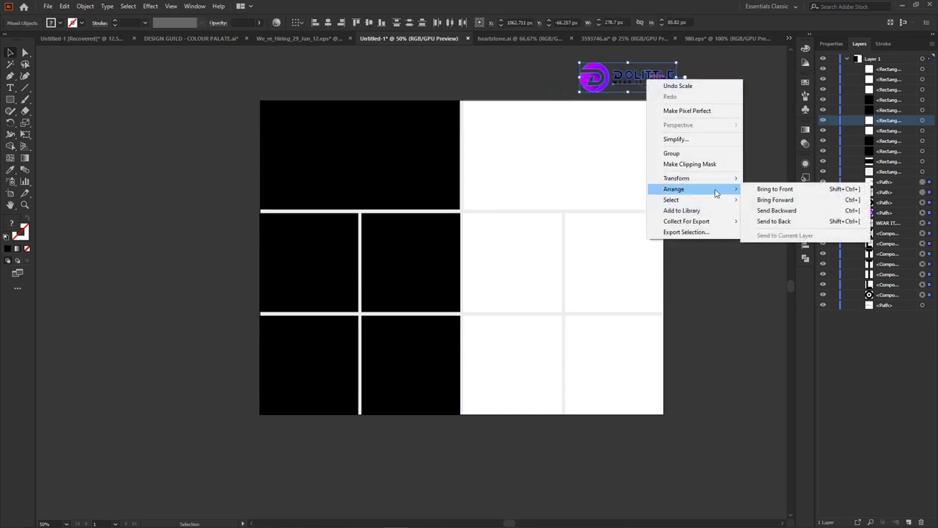
click(775, 189)
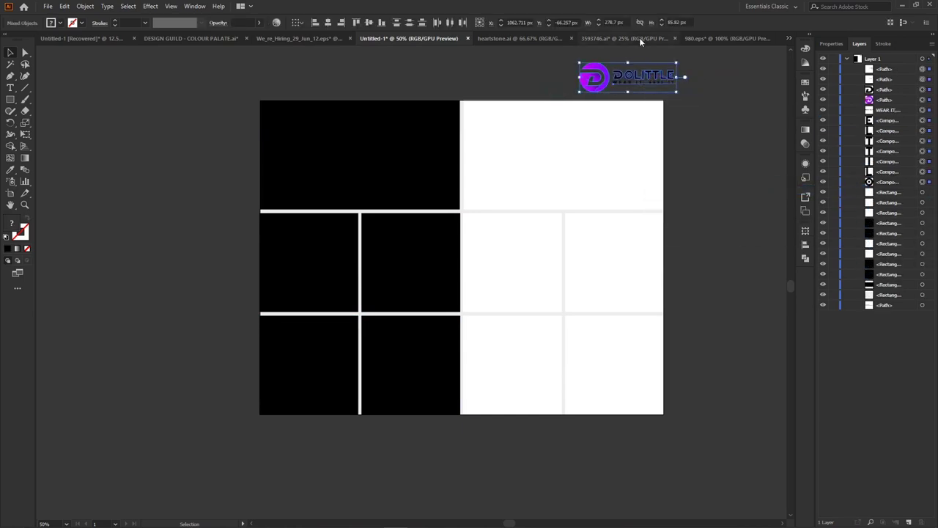
key(ctrl+z)
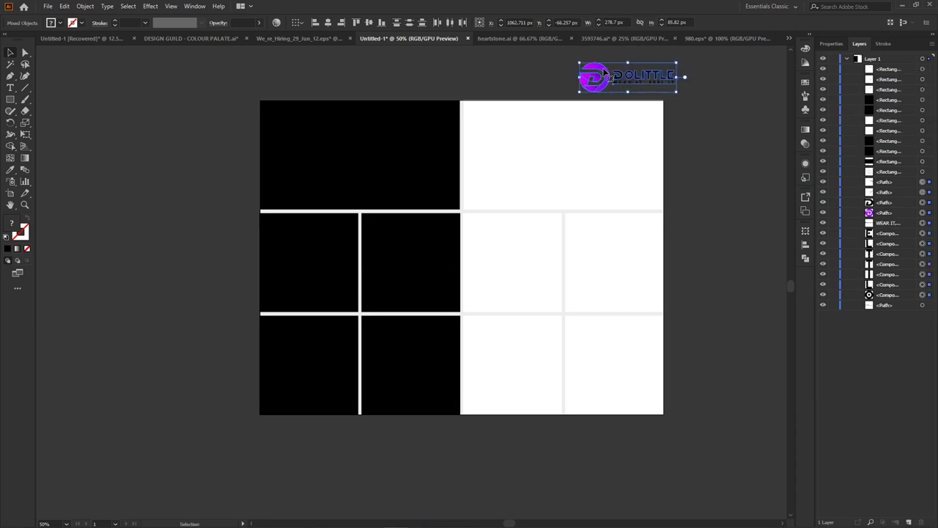
drag(585, 90, 366, 263)
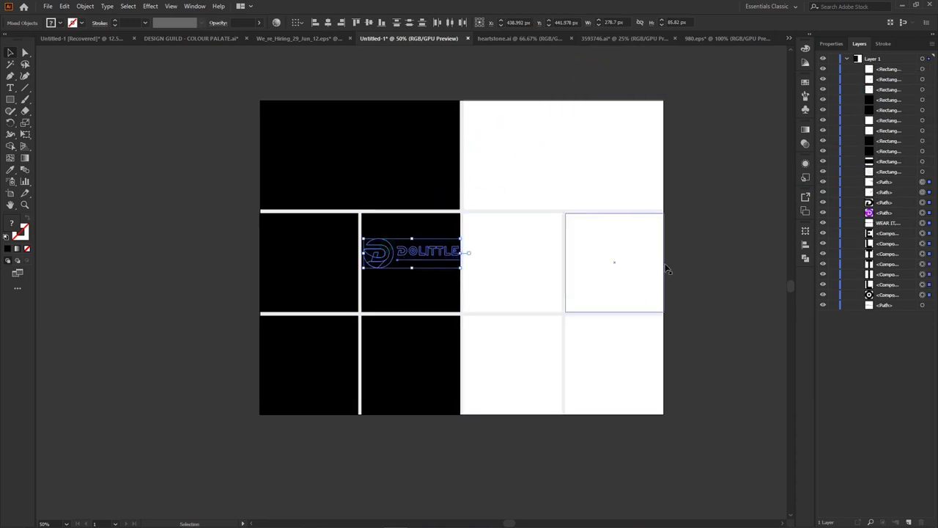
click(701, 222)
key(ctrl+z)
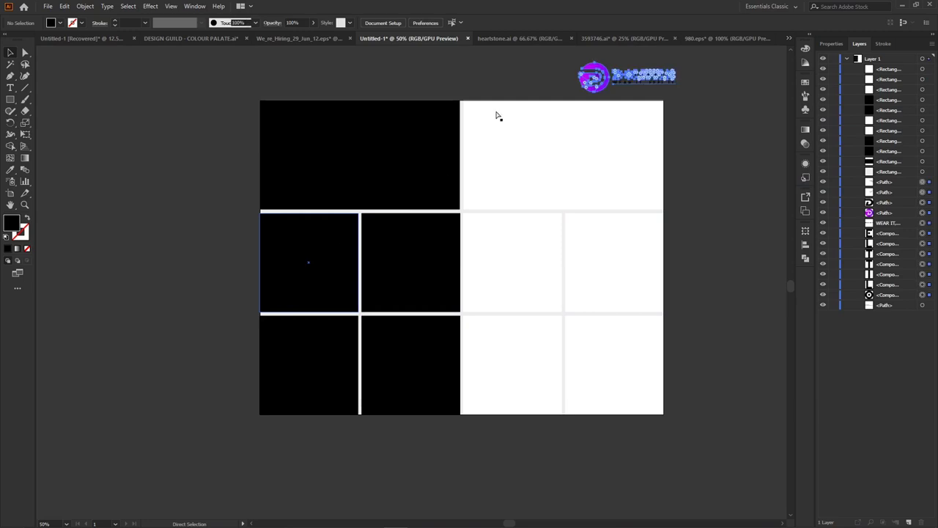
Step: Bring all parts of the DOLITTLE logo to the front of the stacking order
click(632, 77)
right_click(602, 77)
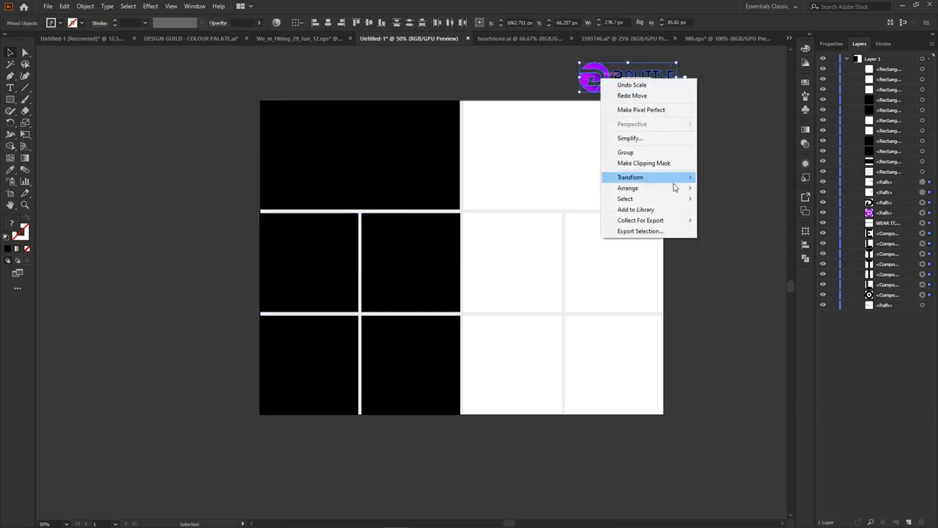
mouse_move(667, 188)
click(714, 186)
Step: Place the DOLITTLE logo on the large black panel, enlarge it proportionally to about 456 px wide, and centre it there
drag(601, 75, 338, 150)
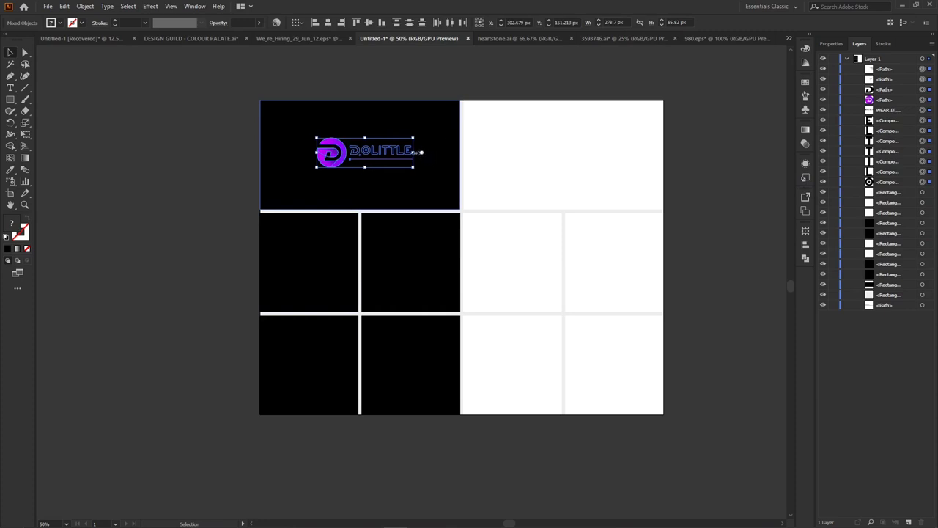
mouse_move(417, 153)
mouse_down()
mouse_move(471, 151)
mouse_move(407, 148)
mouse_move(415, 154)
mouse_up()
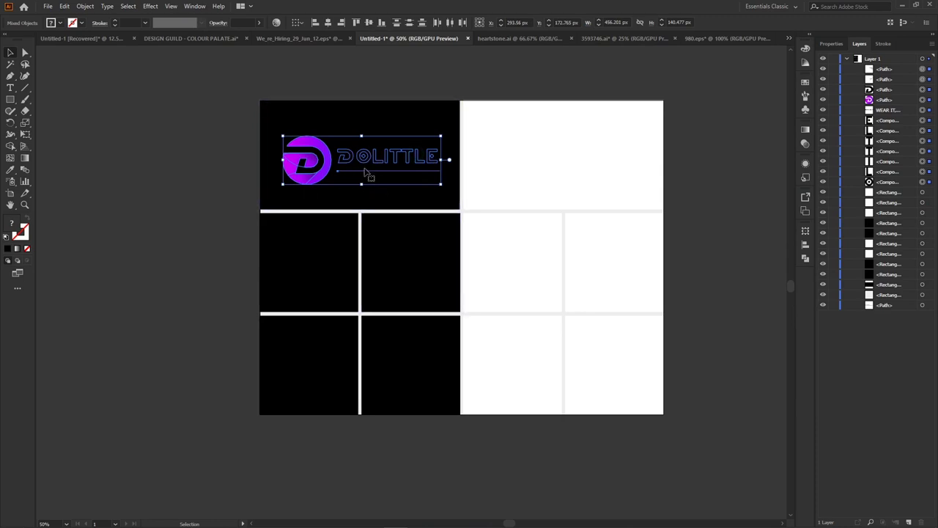
drag(364, 168, 367, 156)
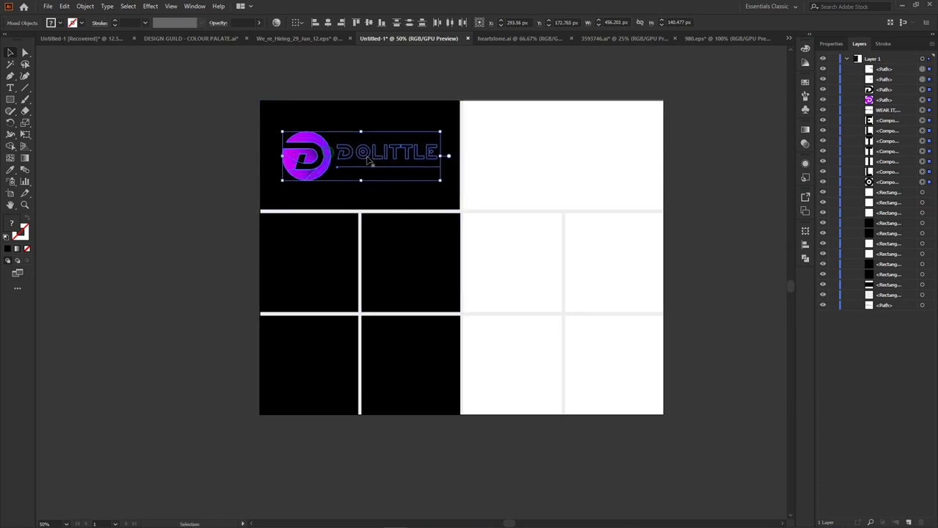
click(170, 270)
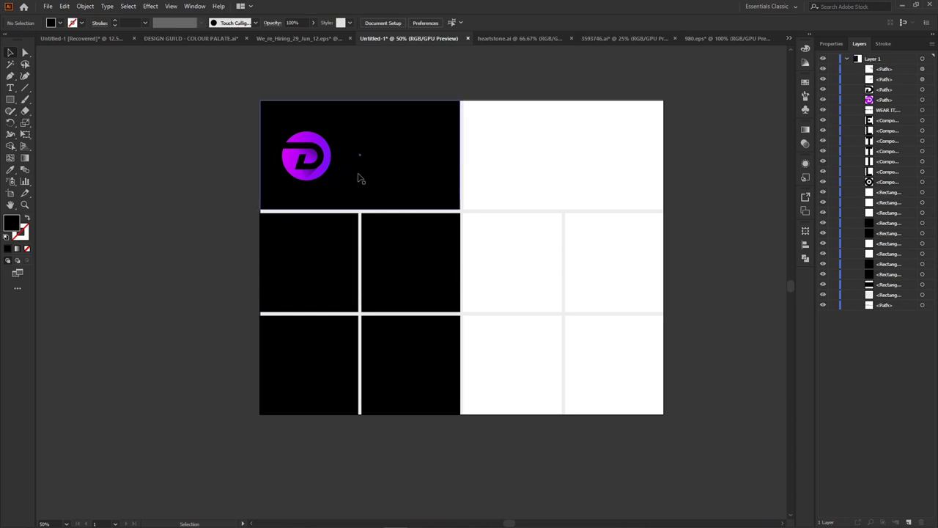
Step: Fill the large black panel behind the logo with dark purple #140033
click(382, 117)
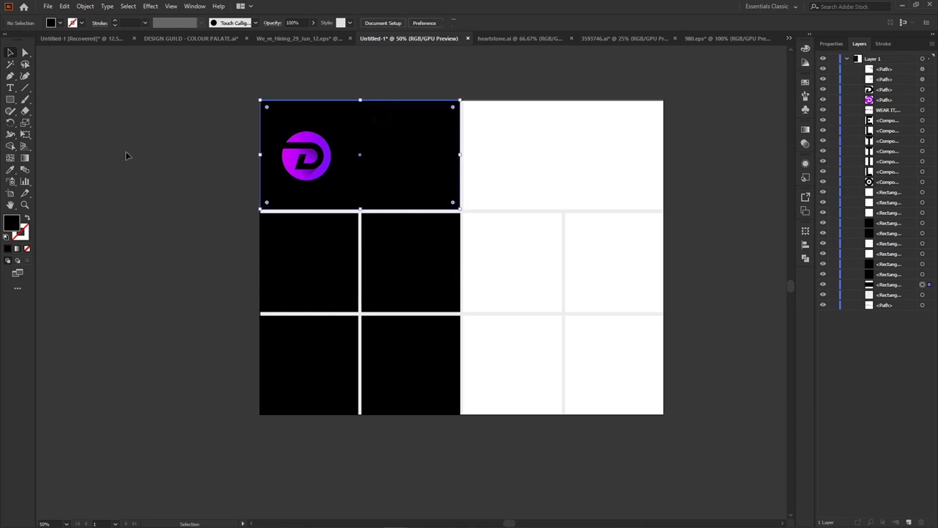
double_click(13, 225)
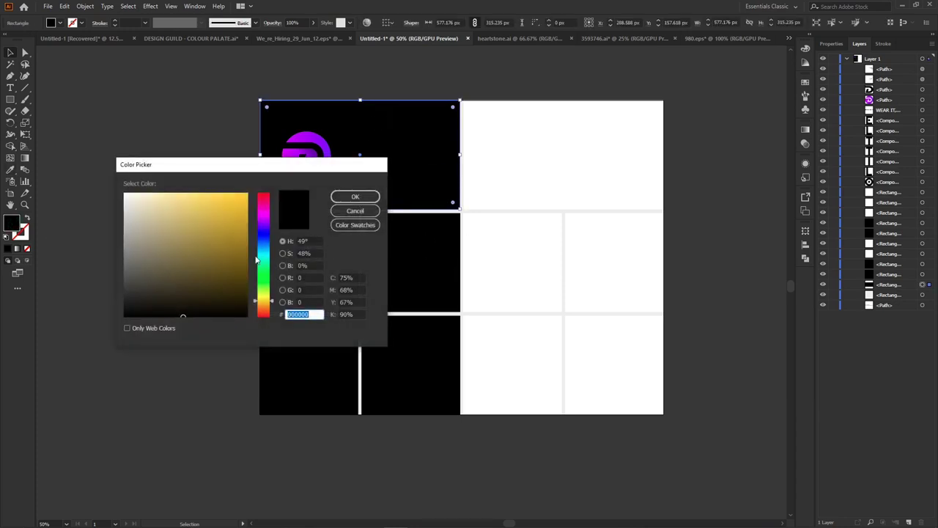
click(265, 228)
drag(242, 279, 250, 292)
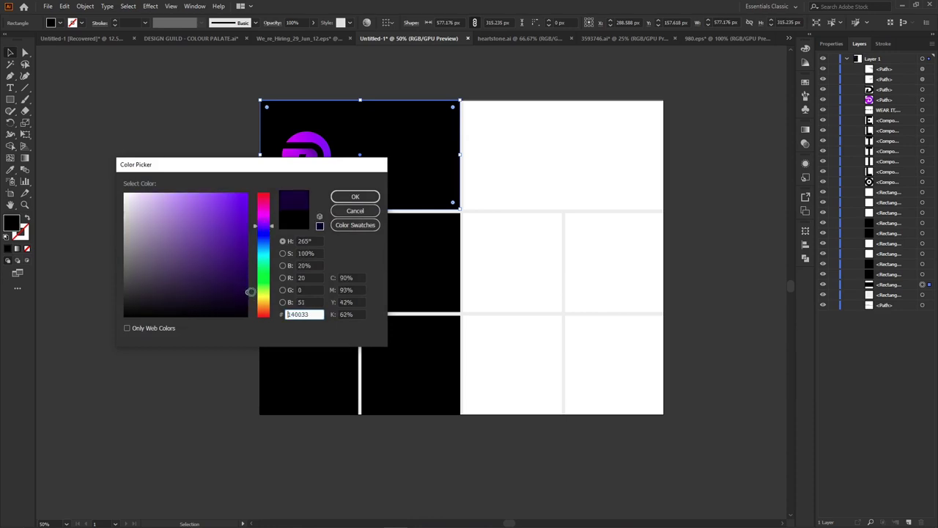
click(372, 196)
click(158, 106)
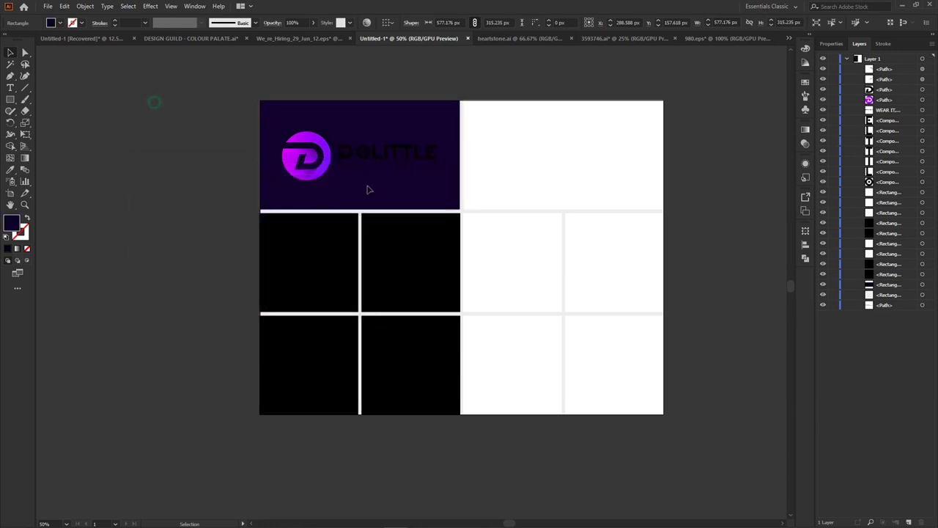
key(ctrl+plus)
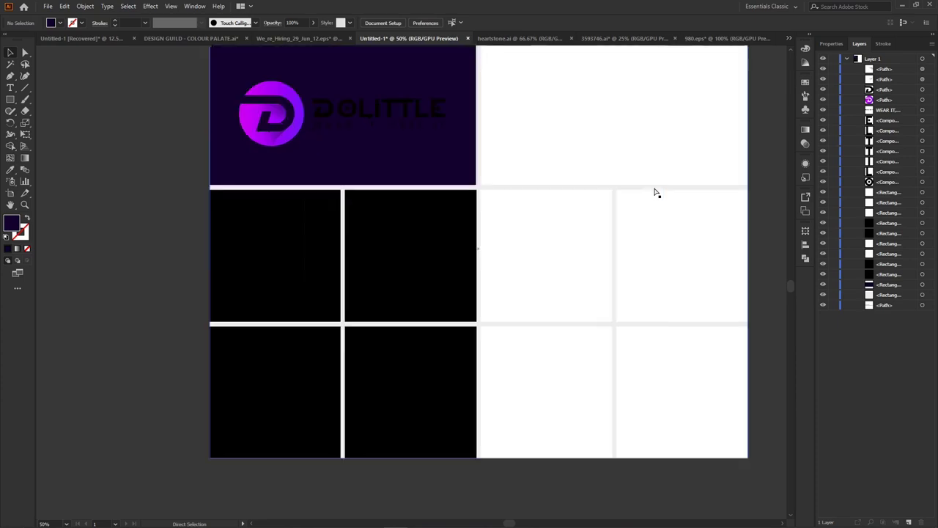
key(ctrl+minus)
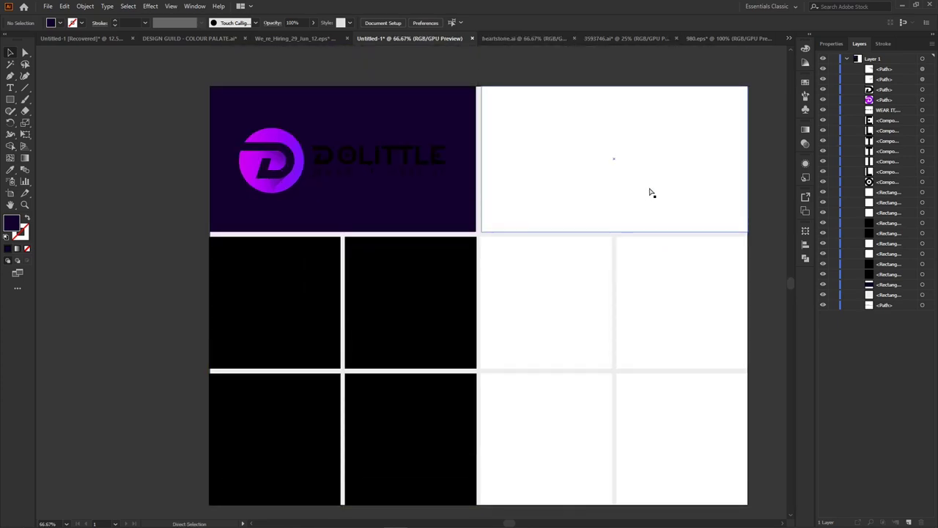
scroll(605, 211, down, 5)
scroll(606, 211, up, 4)
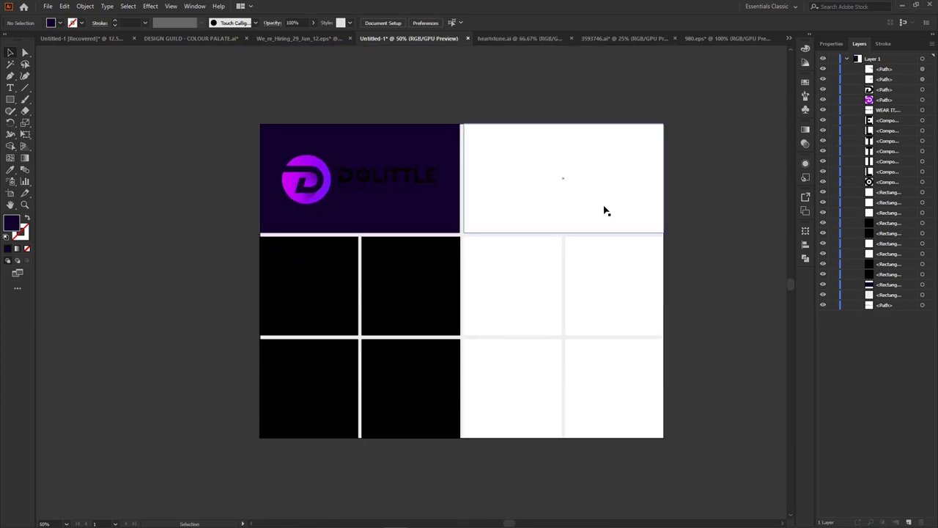
Step: Undo the large panel's fill change and the logo's resizing and moves, returning the logo above the artboard
key(ctrl+z)
key(ctrl+z)
key(ctrl+z)
key(ctrl+z)
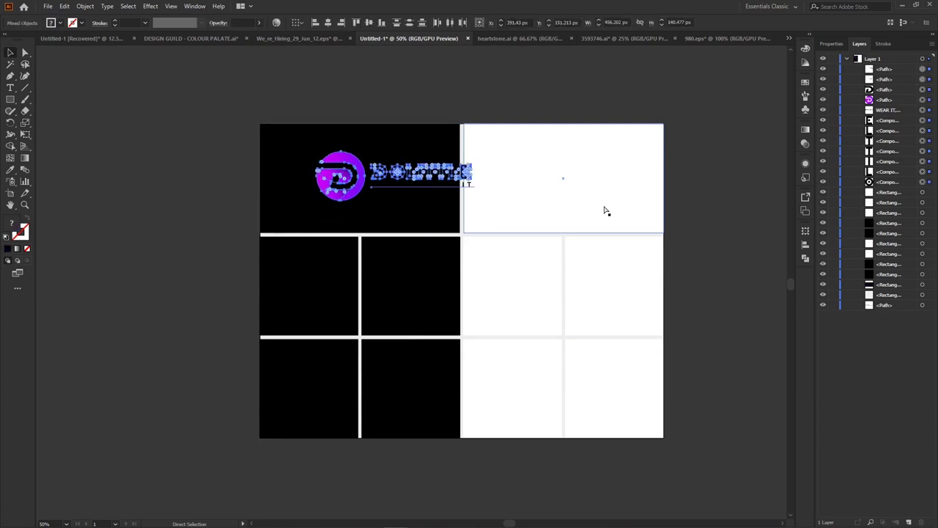
key(ctrl+z)
key(ctrl+z)
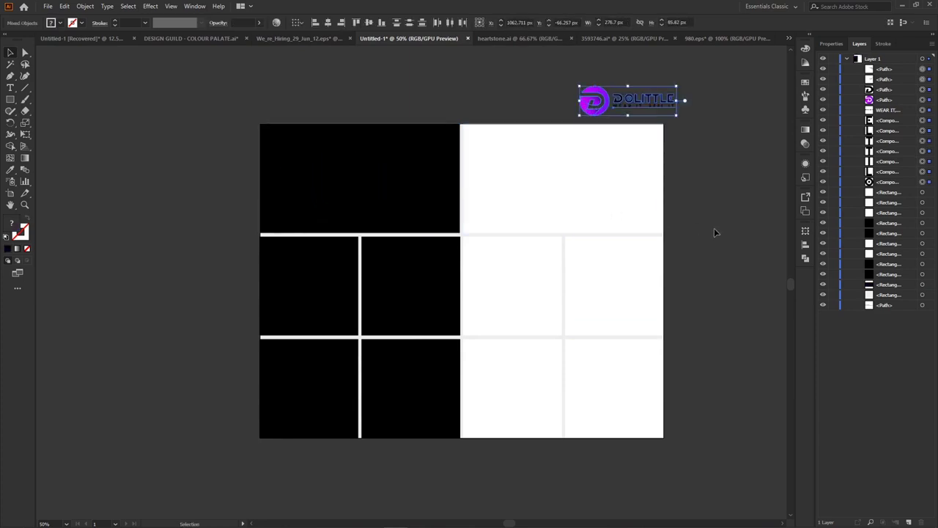
Step: Find the light grey background rectangle in the layer stack, lock it, and place it at the bottom of Layer 1
drag(204, 129, 440, 444)
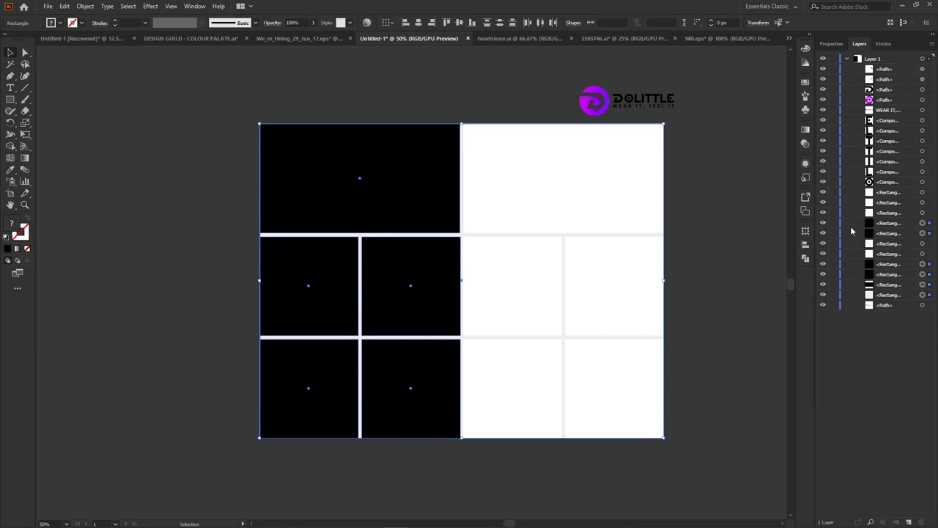
click(716, 227)
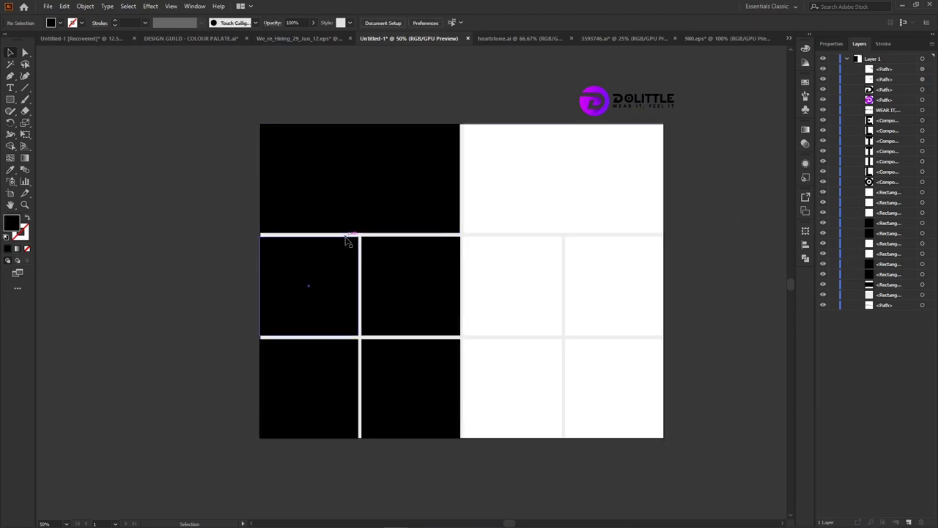
click(346, 235)
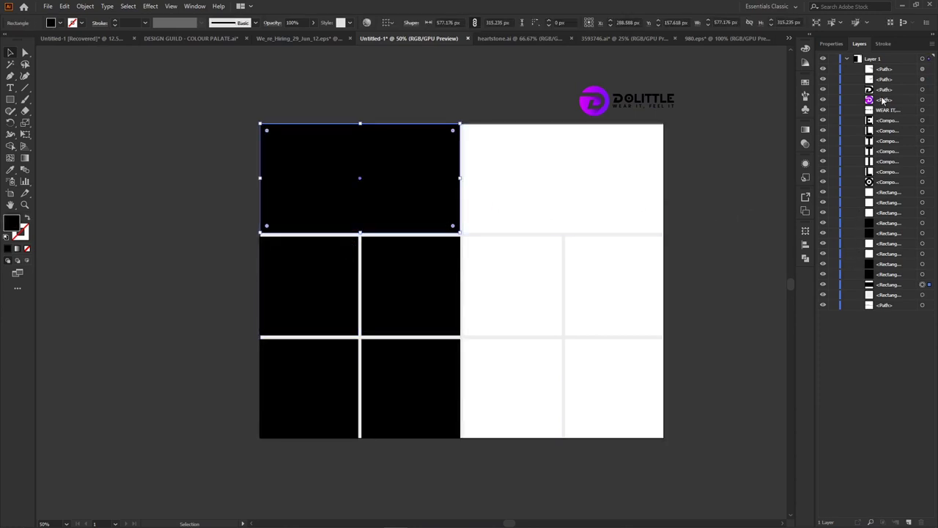
click(911, 203)
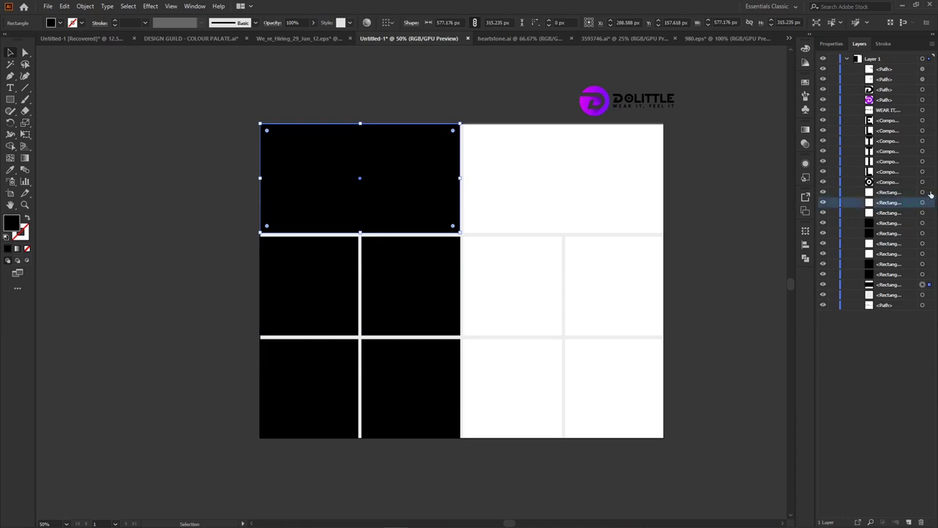
click(929, 193)
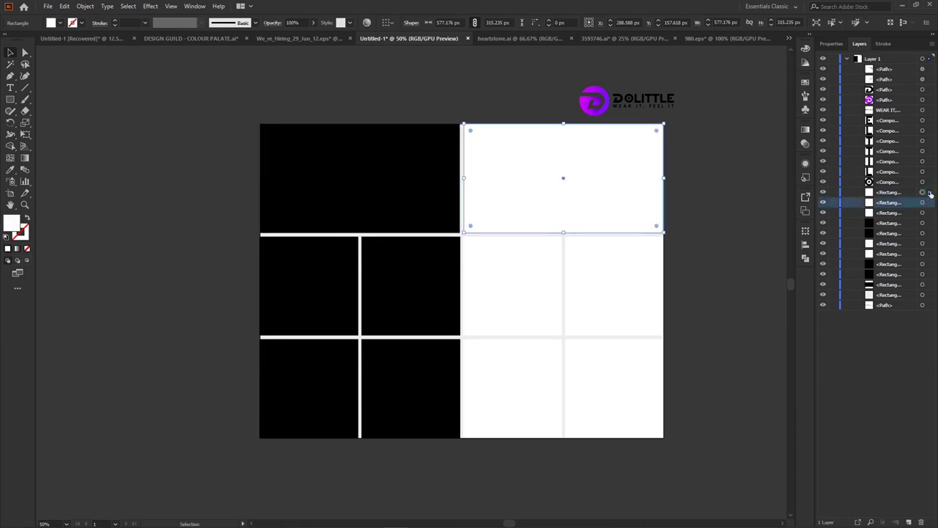
click(928, 243)
click(928, 254)
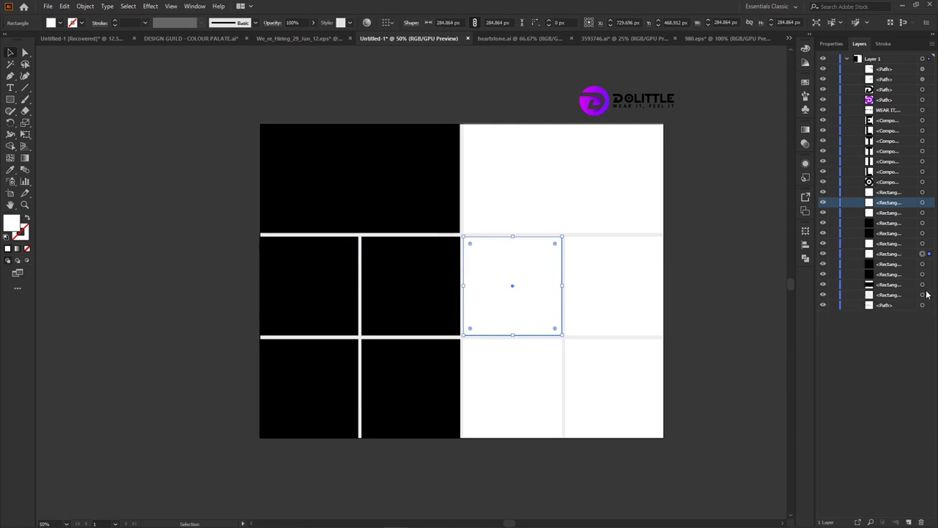
click(929, 295)
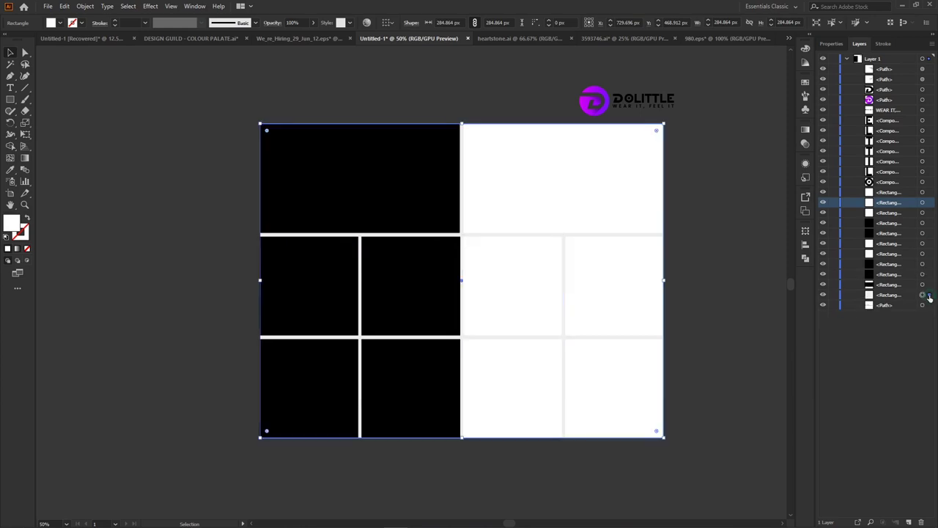
click(832, 294)
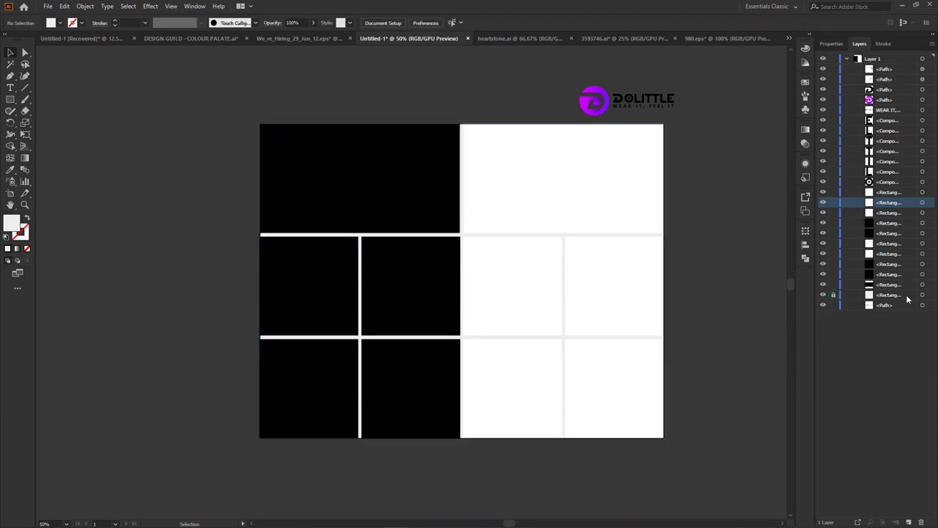
drag(906, 299, 877, 318)
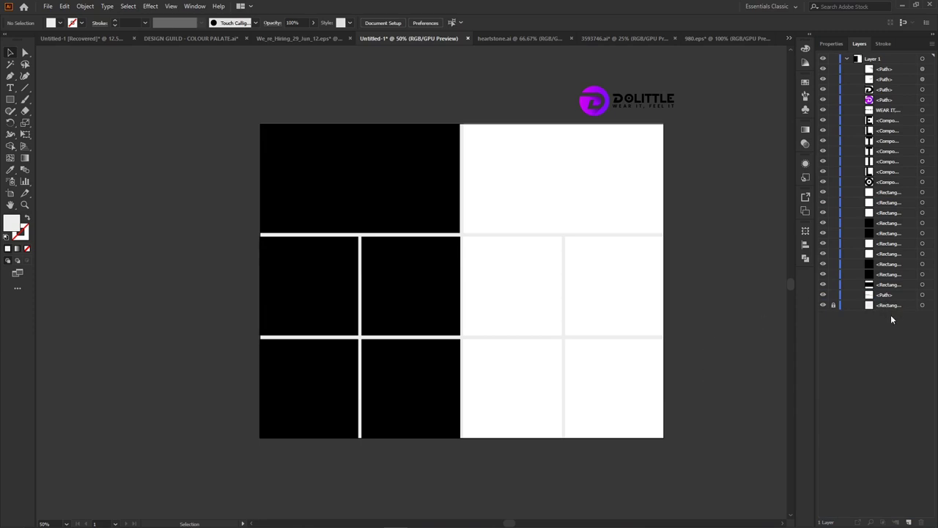
Step: Fill all five black panels on the artboard's left half with a very dark purple
drag(220, 94, 420, 444)
double_click(9, 222)
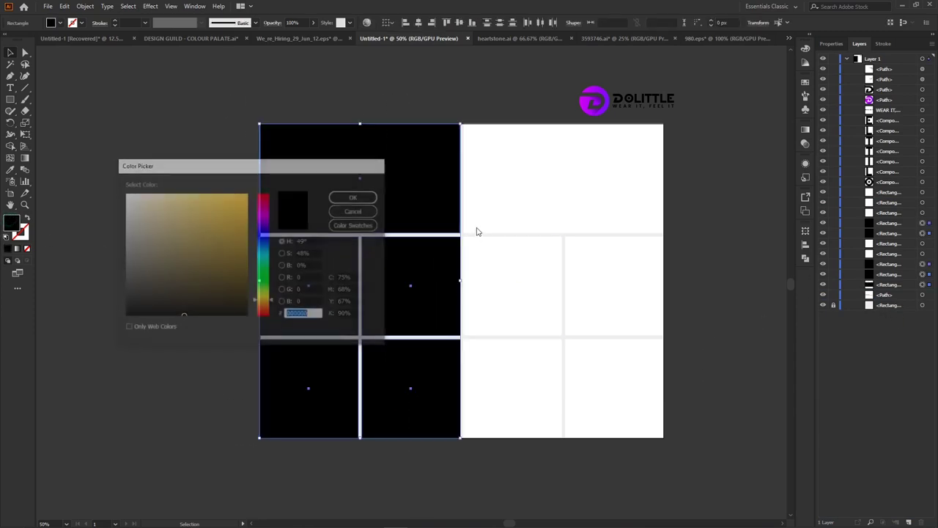
click(264, 227)
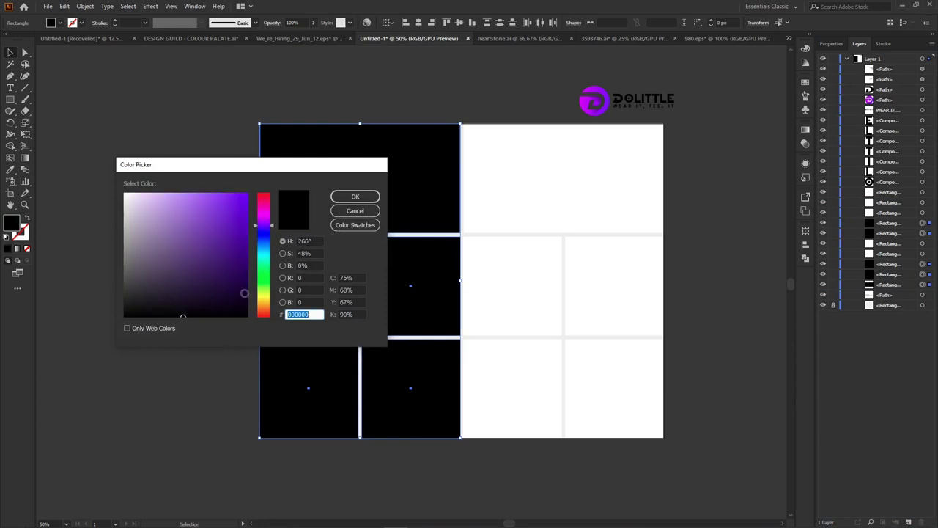
click(249, 300)
click(355, 196)
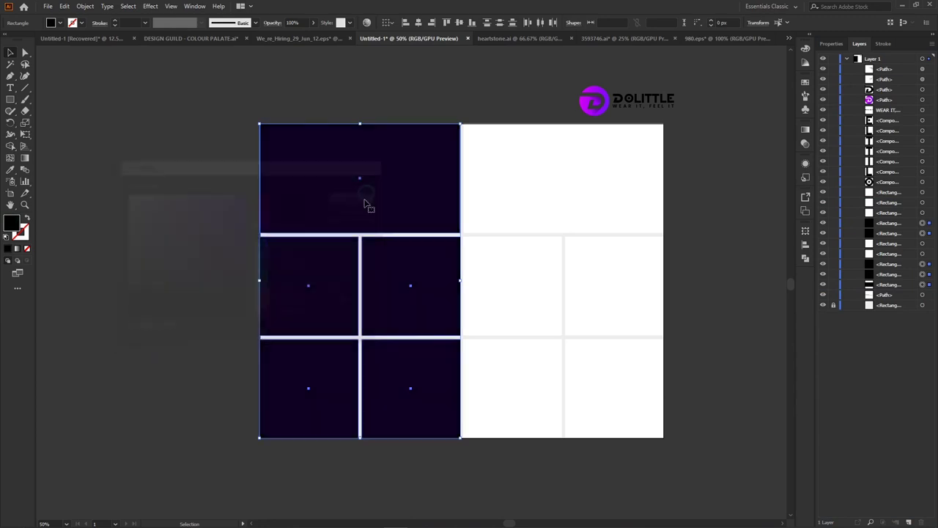
click(759, 316)
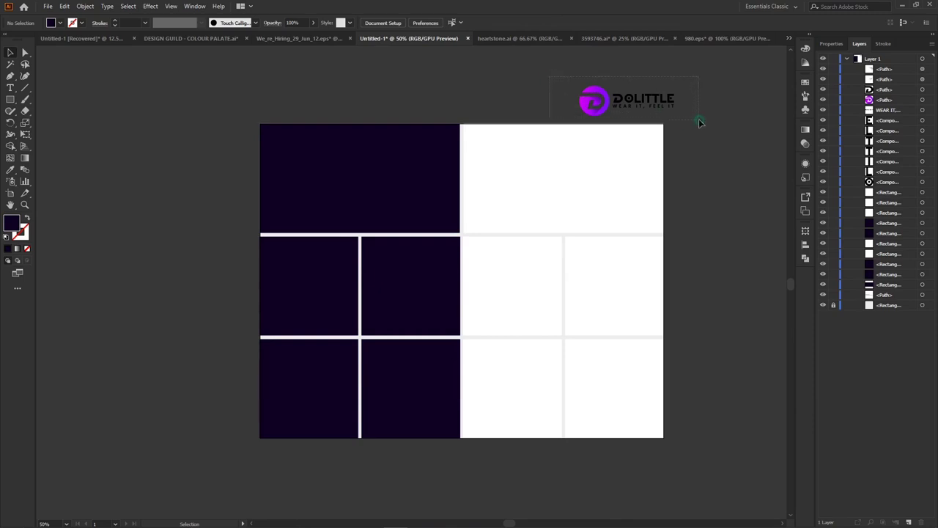
Step: Raise the DOLITTLE logo slightly above the artboard, bring it to the front, and enlarge it proportionally to about 433 px wide
drag(700, 123, 699, 121)
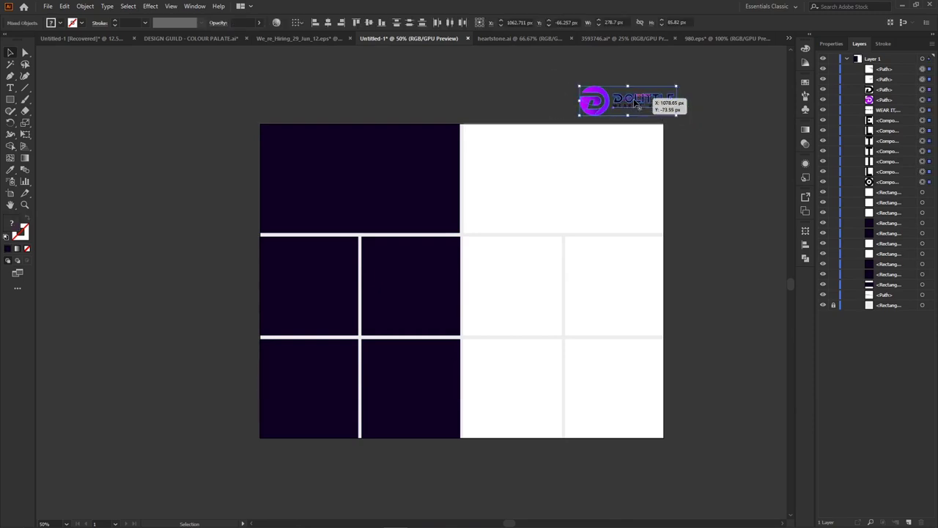
drag(634, 103, 629, 81)
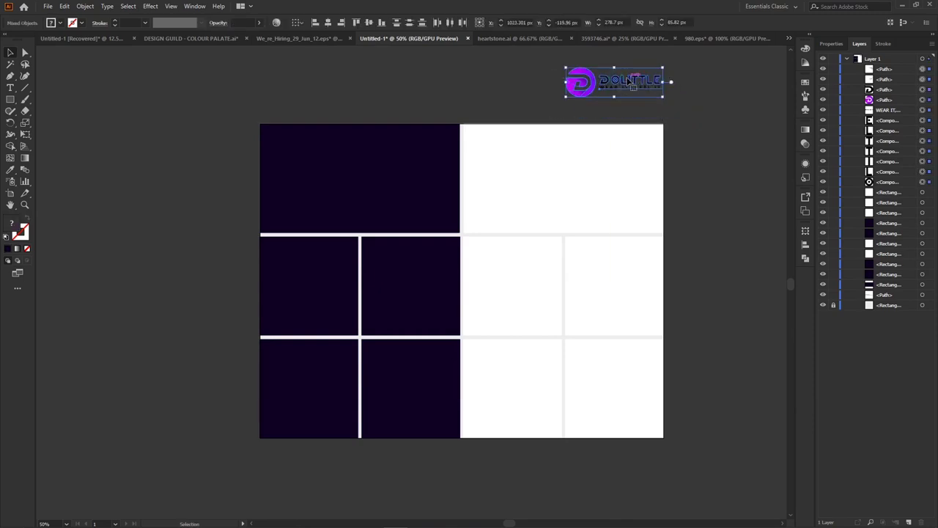
right_click(601, 83)
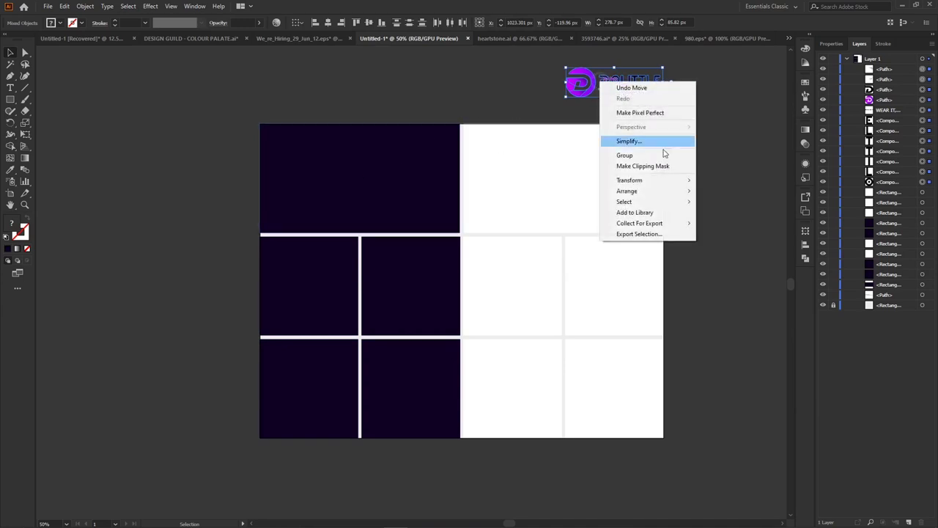
mouse_move(663, 179)
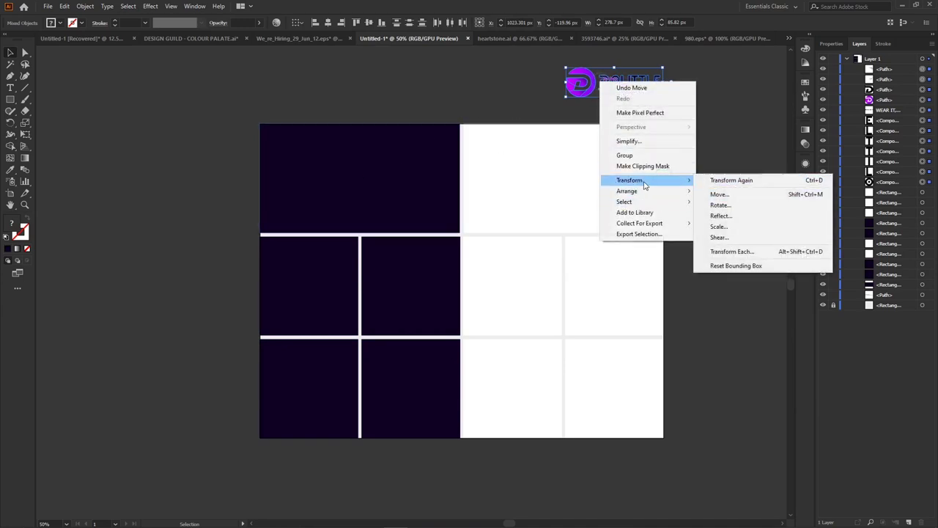
mouse_move(637, 191)
click(729, 191)
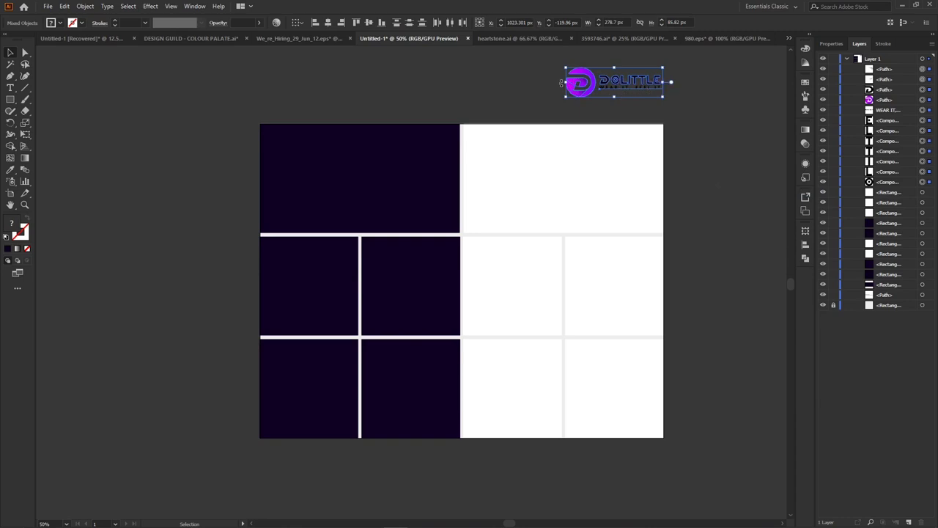
drag(562, 82, 512, 84)
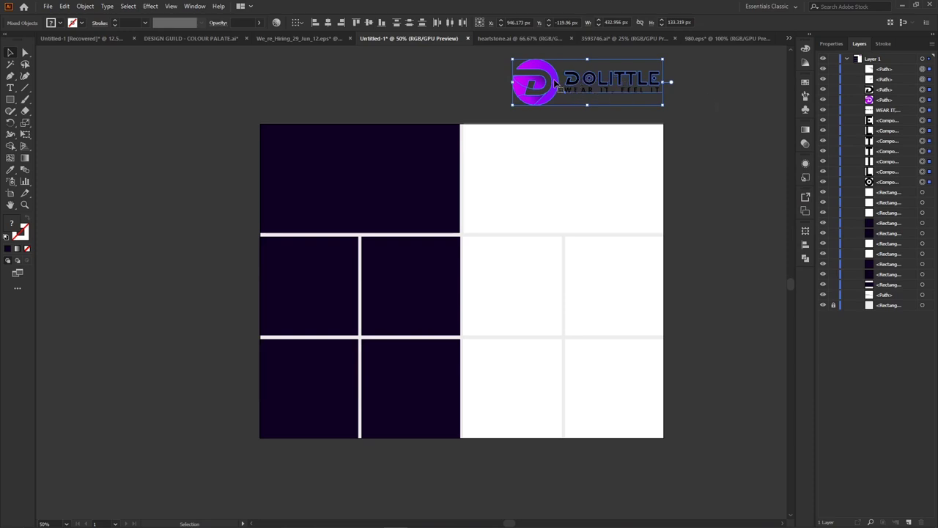
Step: Copy the logo onto the centre of the large white panel and place another copy above the large dark panel
drag(555, 81, 534, 173)
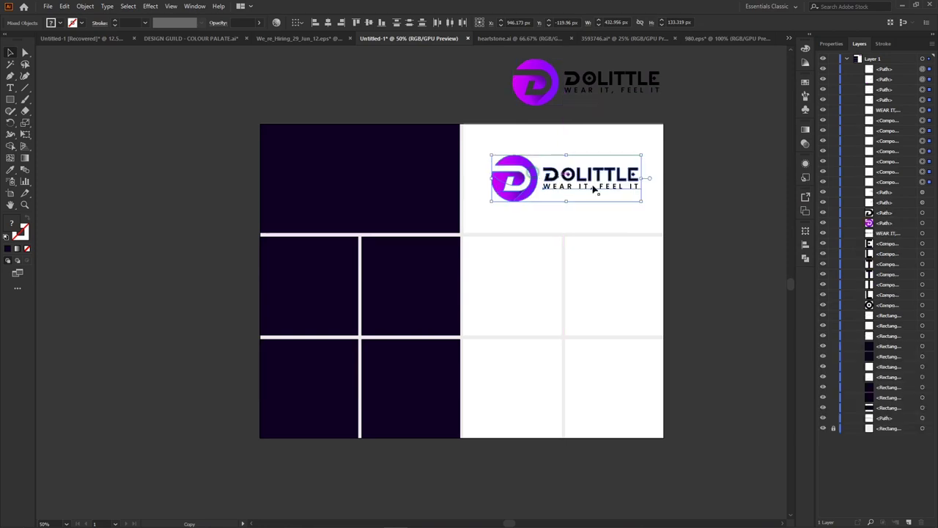
click(733, 191)
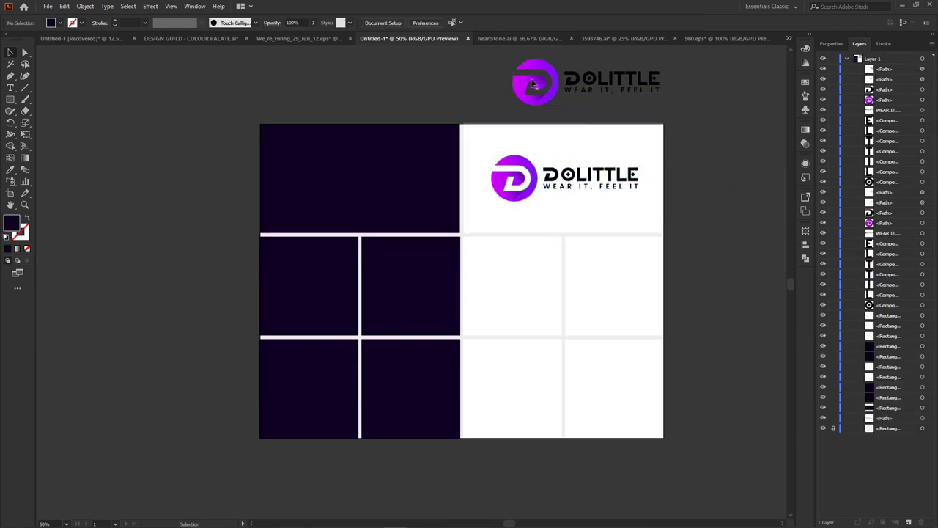
scroll(579, 110, up, 3)
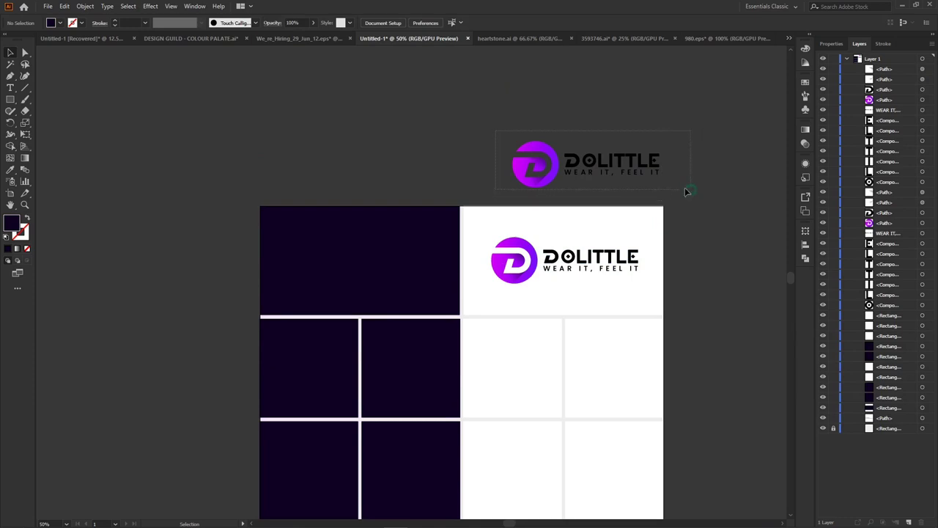
drag(684, 190, 685, 190)
drag(590, 162, 350, 155)
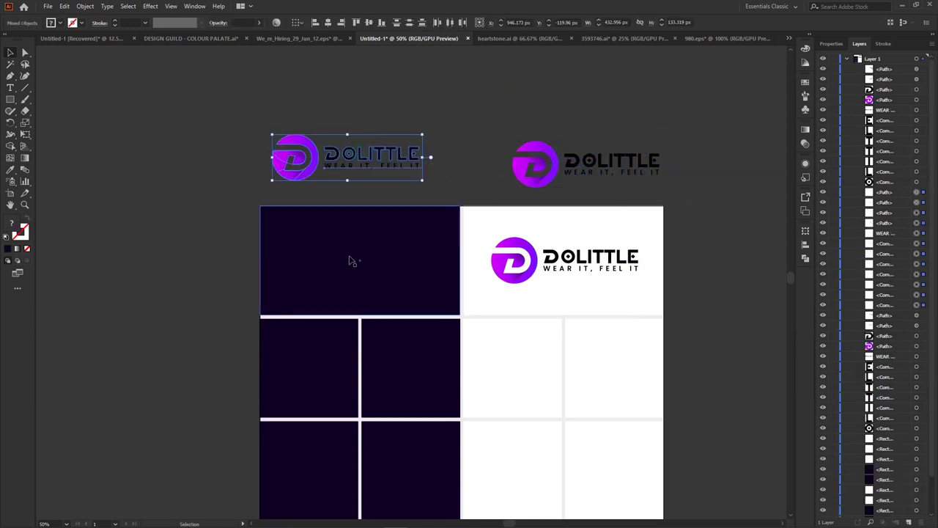
Step: Fill the D shape, wordmark and tagline of the logo copy above the dark panel with light lilac #d6b6ff
click(452, 96)
click(348, 167)
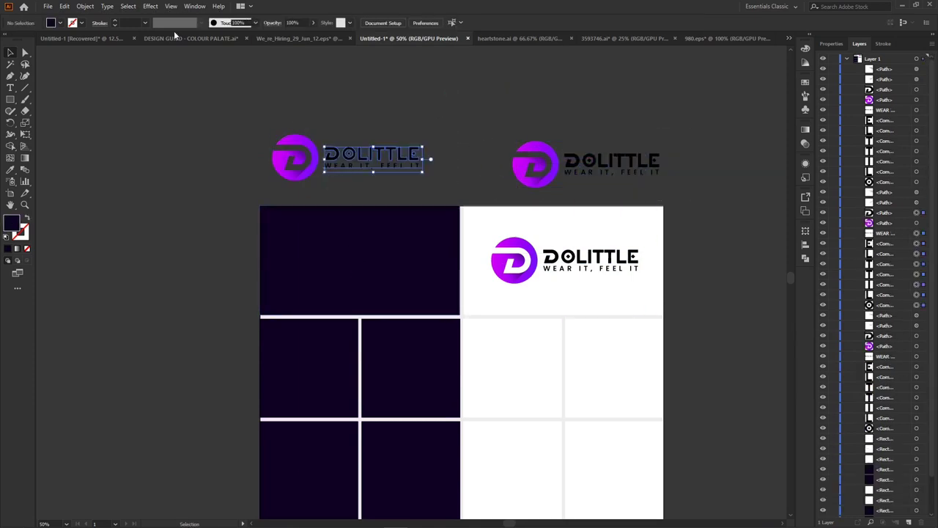
click(59, 22)
click(20, 40)
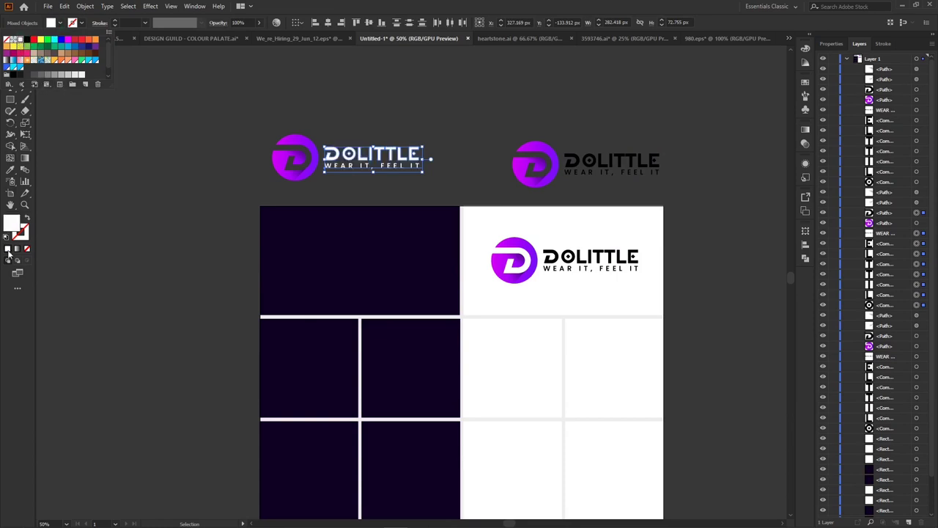
double_click(12, 223)
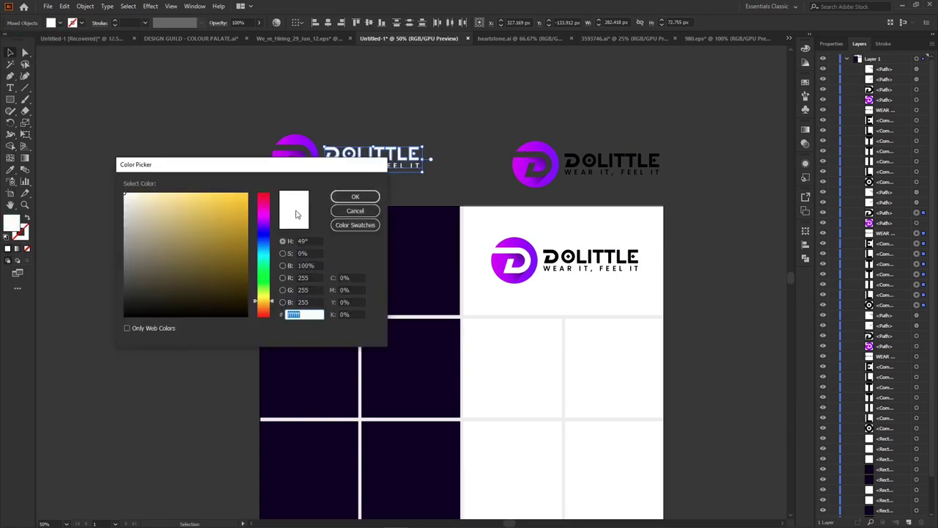
click(262, 225)
drag(184, 205, 159, 188)
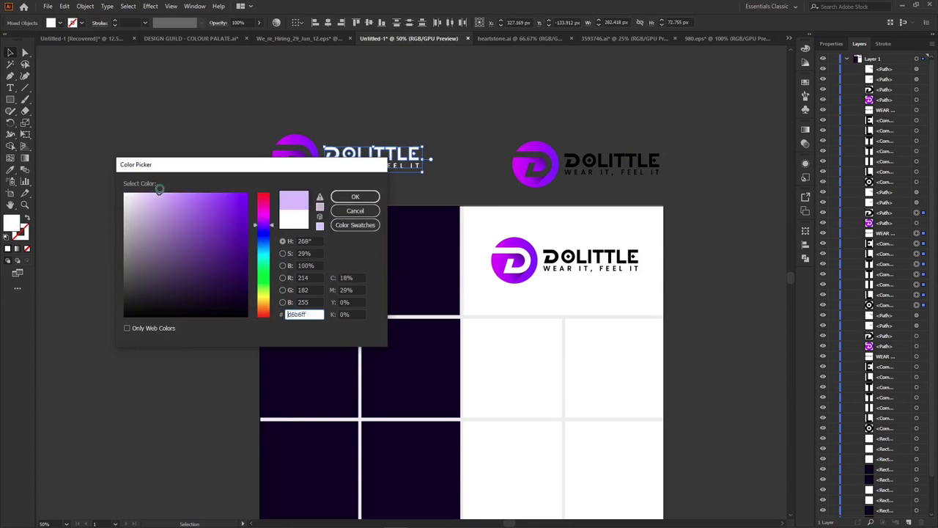
click(355, 197)
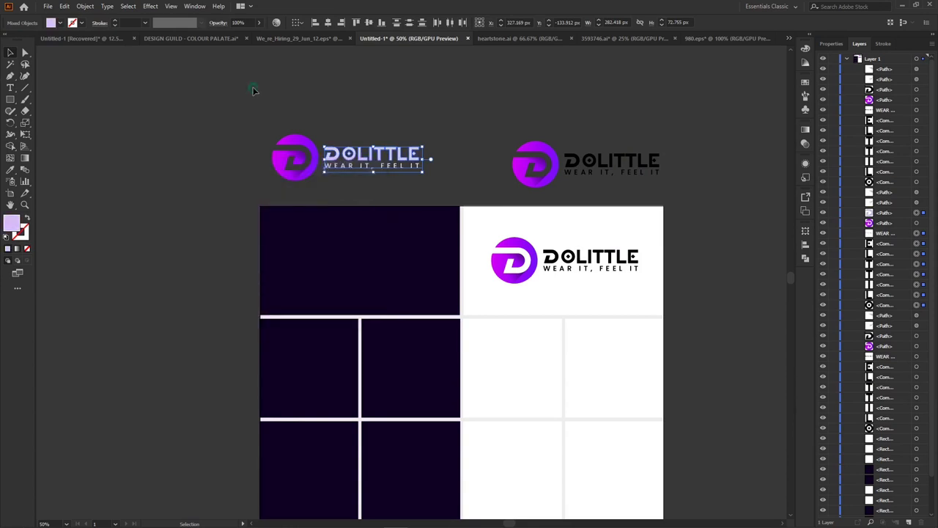
Step: Move the lilac-lettered logo copy onto the centre of the large dark panel and deselect it
click(394, 173)
drag(242, 123, 446, 191)
drag(306, 144, 320, 247)
click(228, 142)
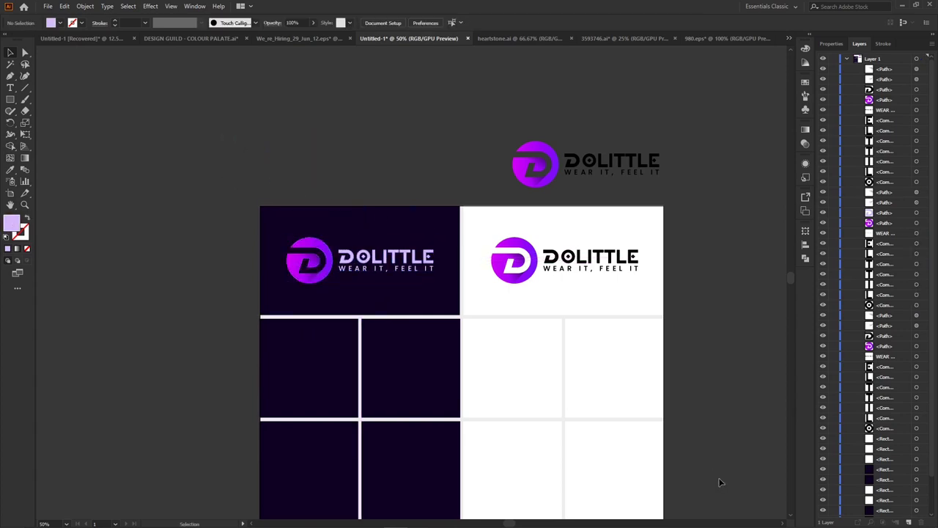
Step: Duplicate the logo above the artboard towards the dark side, and group all parts of the original logo
scroll(755, 343, up, 1)
scroll(755, 344, down, 3)
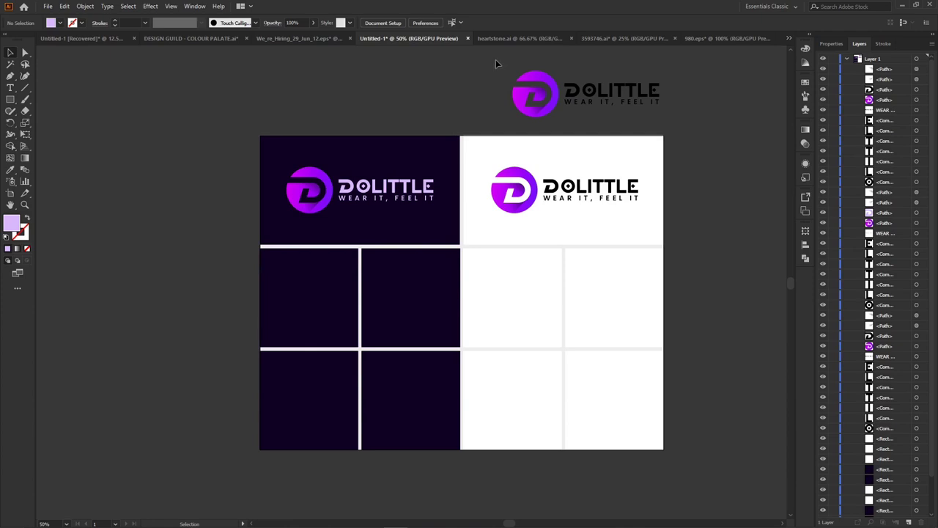
click(621, 96)
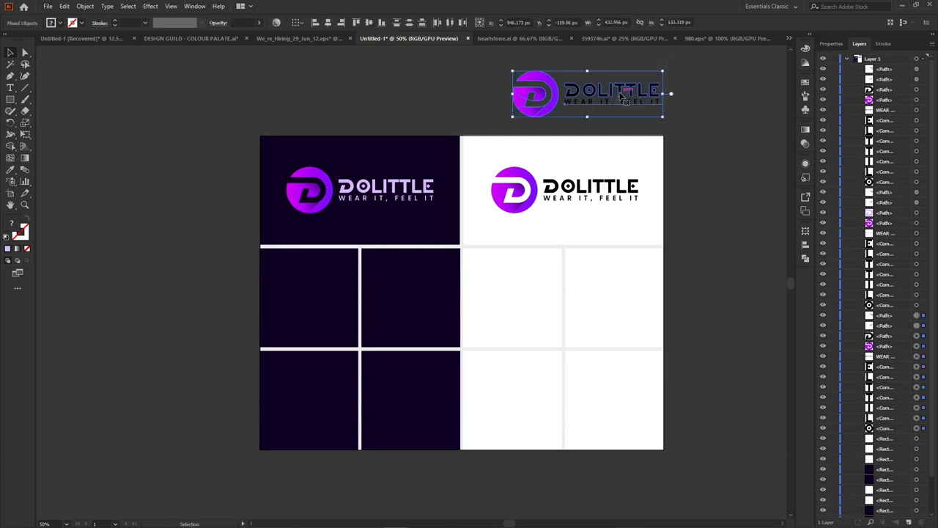
drag(622, 96, 431, 90)
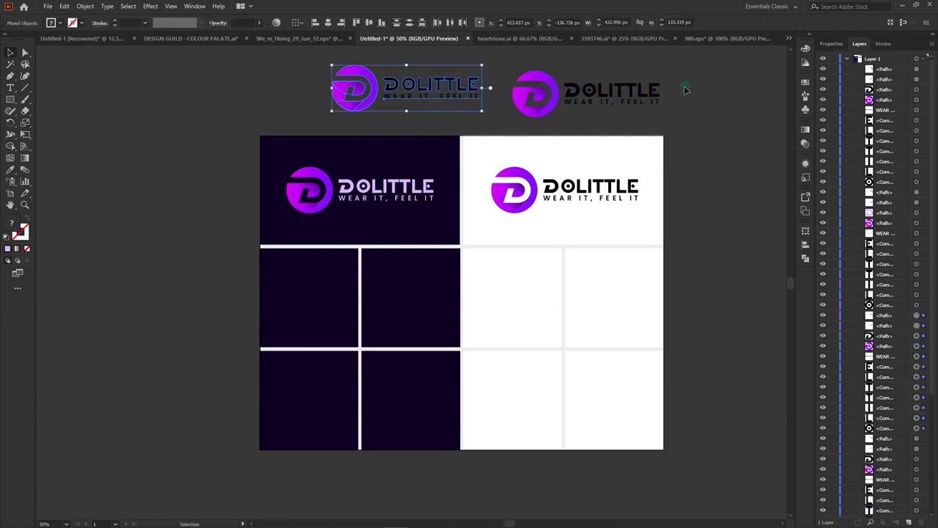
click(516, 103)
key(ctrl+g)
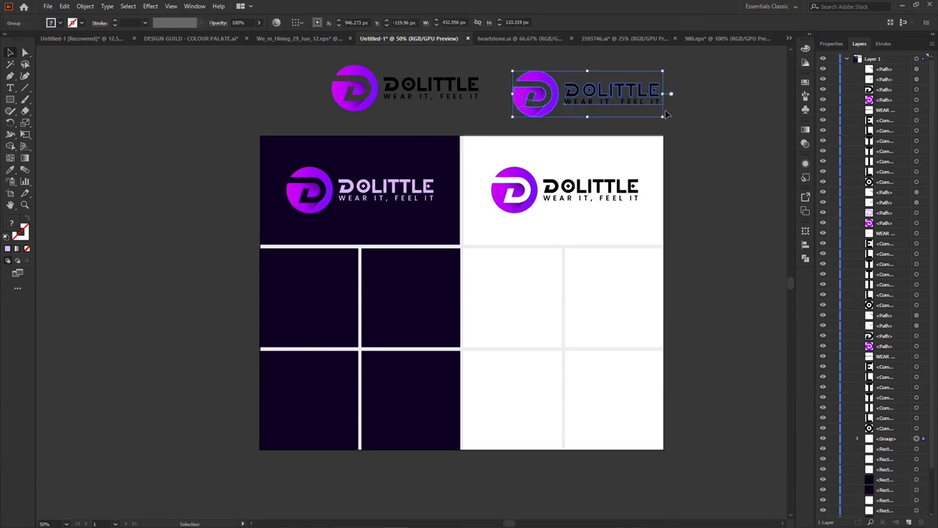
Step: Group the purple circle emblem and its shadow paths in the ungrouped logo copy above the artboard
click(366, 104)
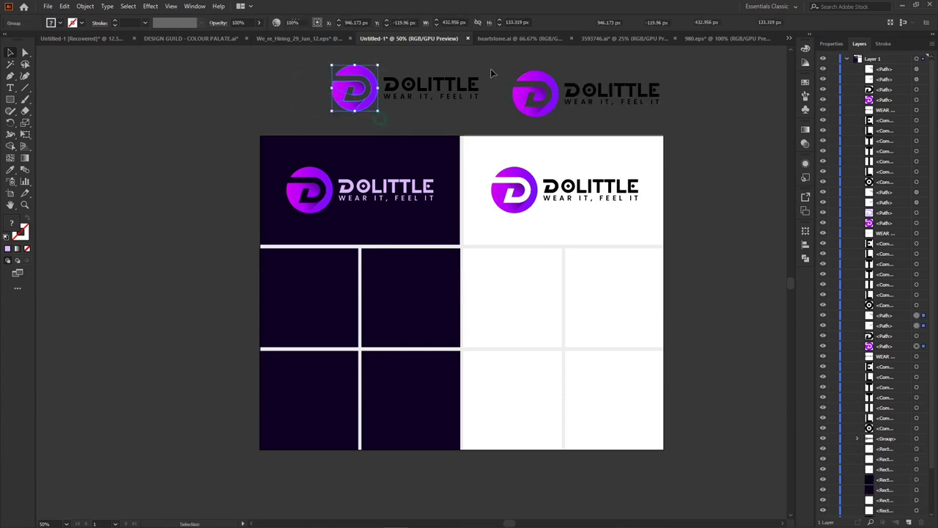
key(a)
key(ctrl+g)
key(v)
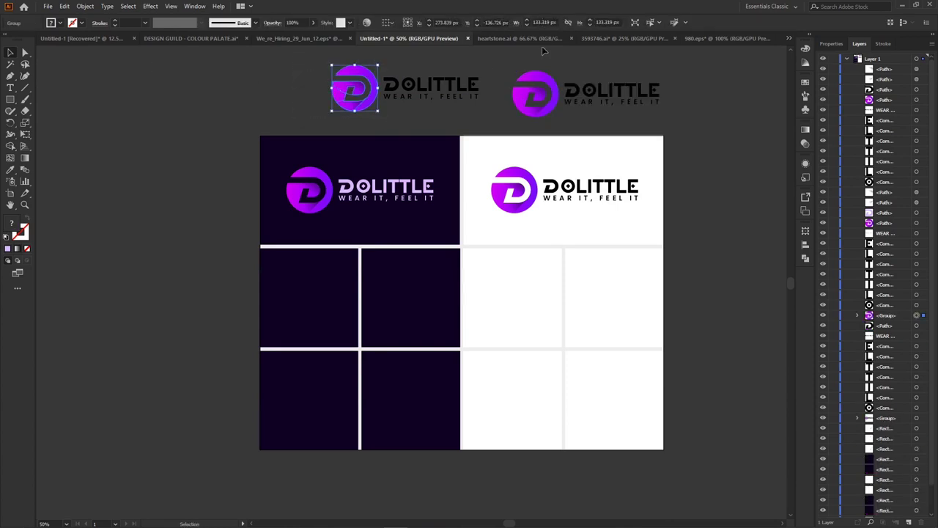
Step: Group the copy's wordmark, tagline and black D shape together, and move the group away from the emblem, outside the artboard's upper-left corner
key(a)
drag(400, 114, 482, 79)
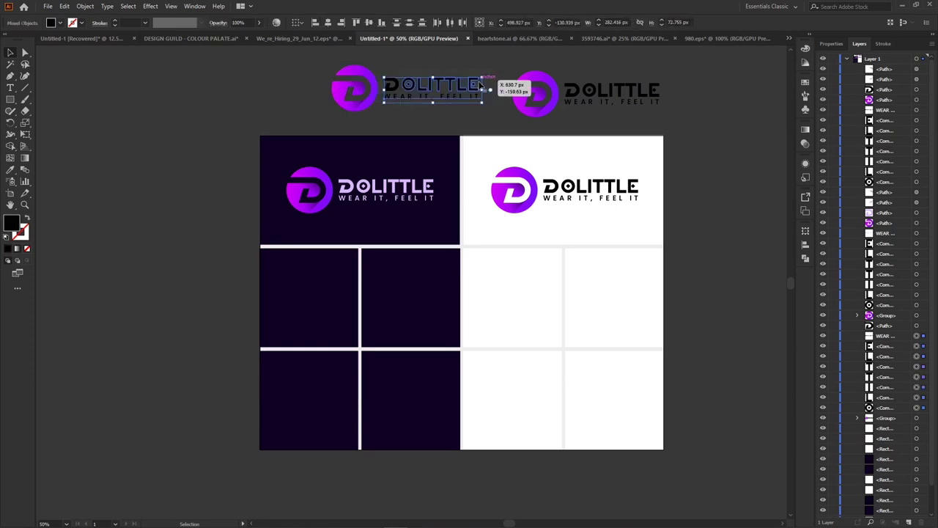
key(ctrl+g)
key(v)
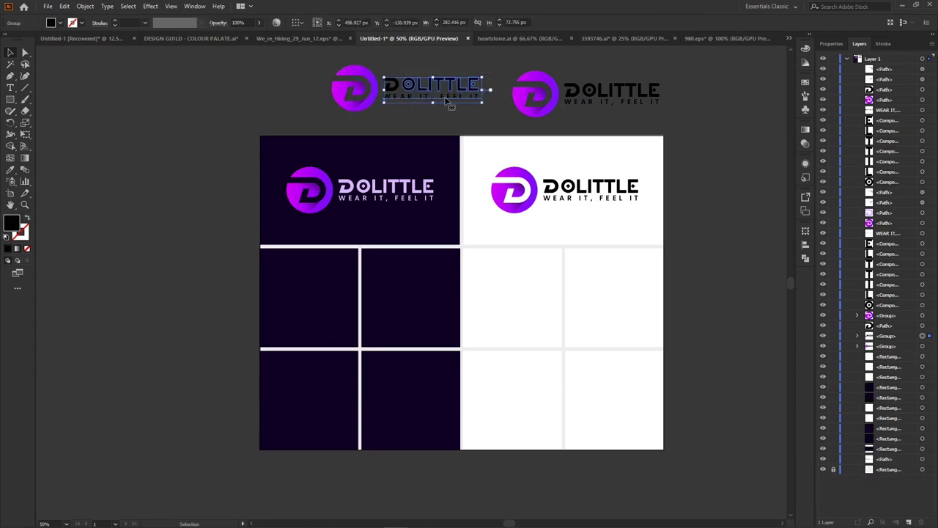
key(ctrl+shift+g)
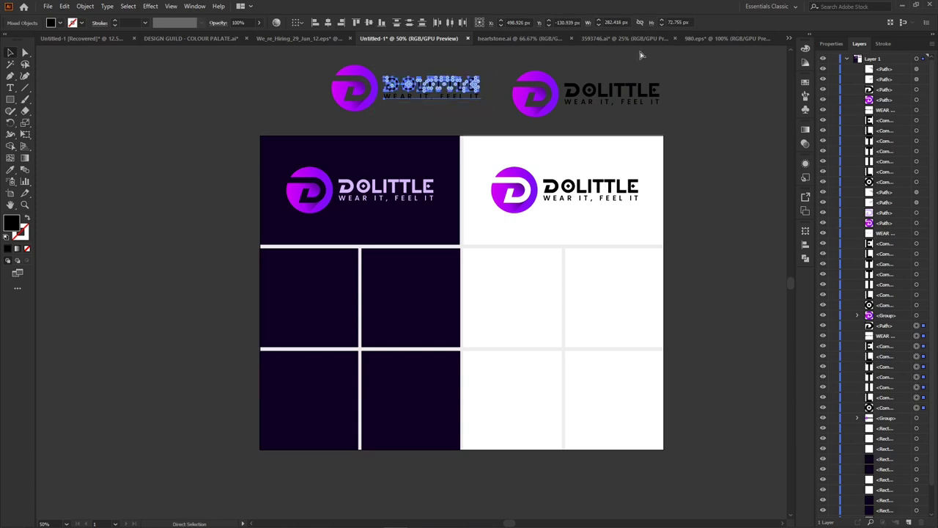
key(ctrl+g)
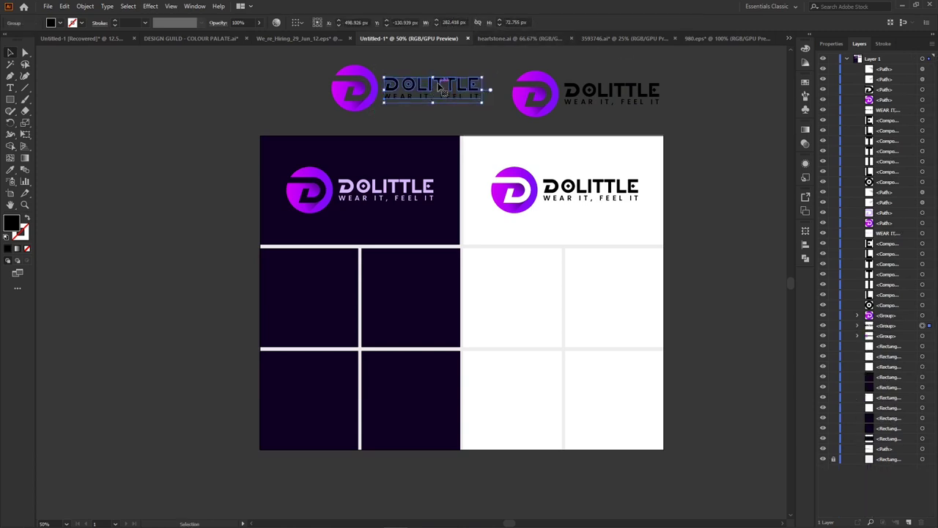
drag(454, 88, 183, 91)
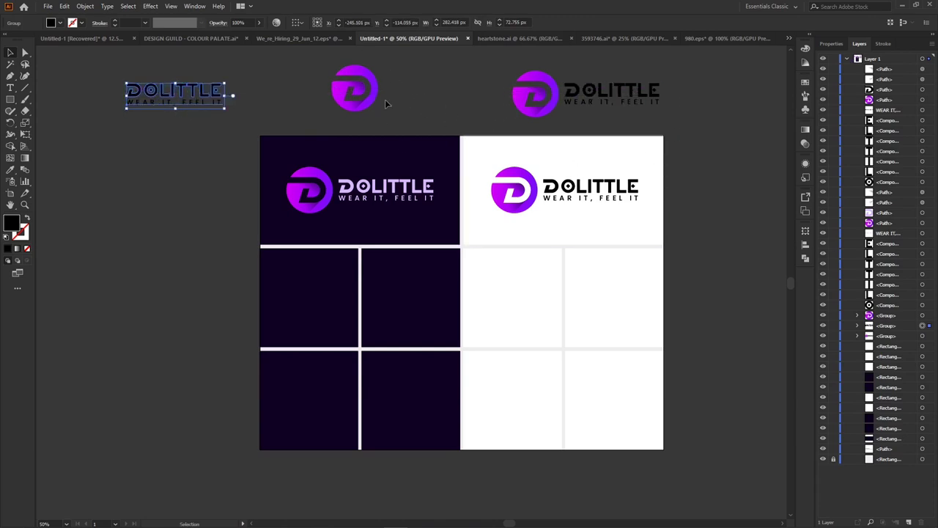
Step: Move the purple circle emblem into the first small dark panel of the middle row and fill it with white (ffffff)
click(373, 83)
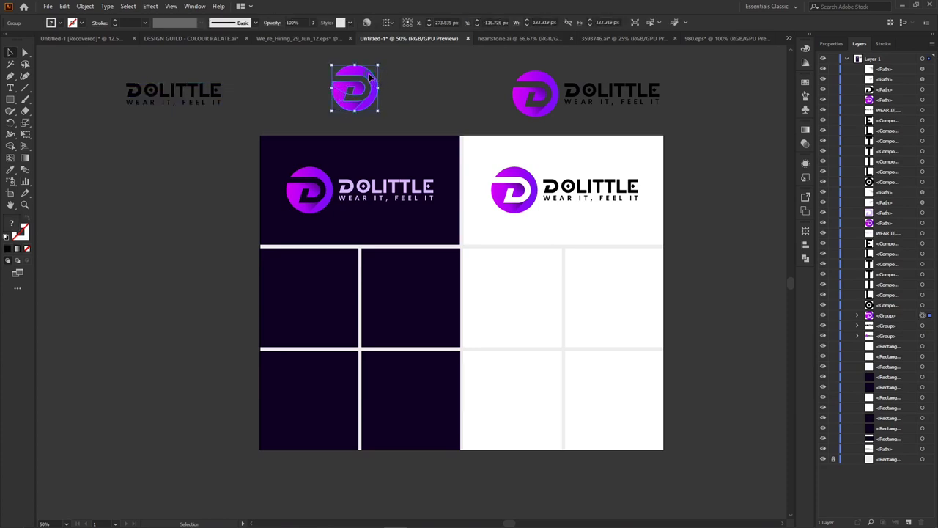
drag(370, 76, 321, 288)
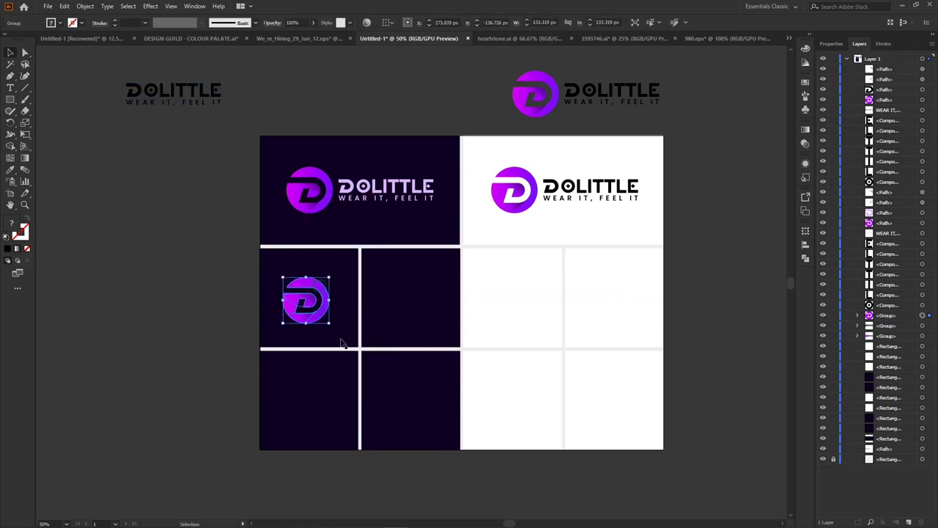
double_click(10, 226)
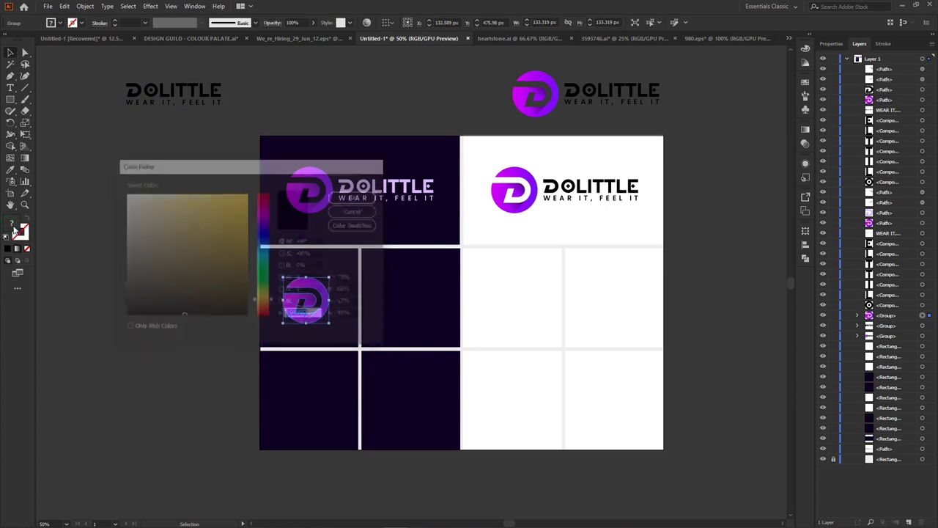
click(262, 227)
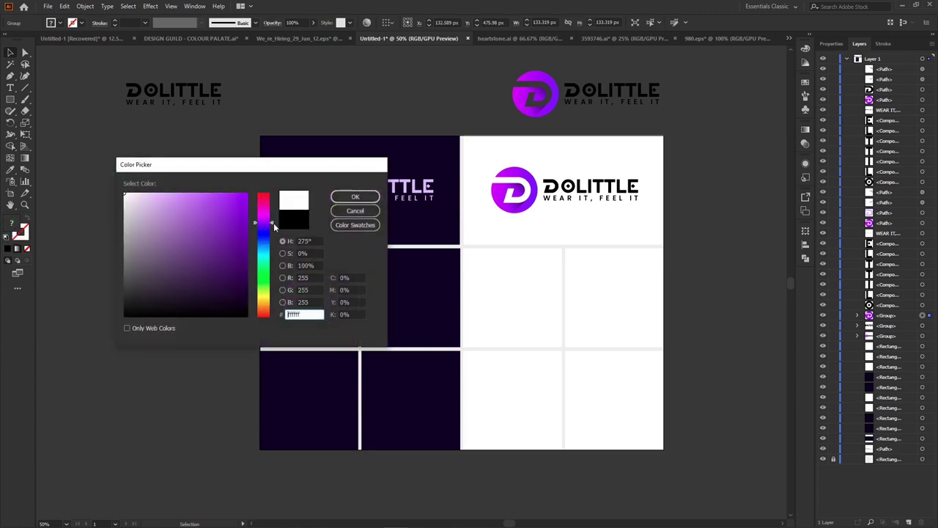
click(355, 196)
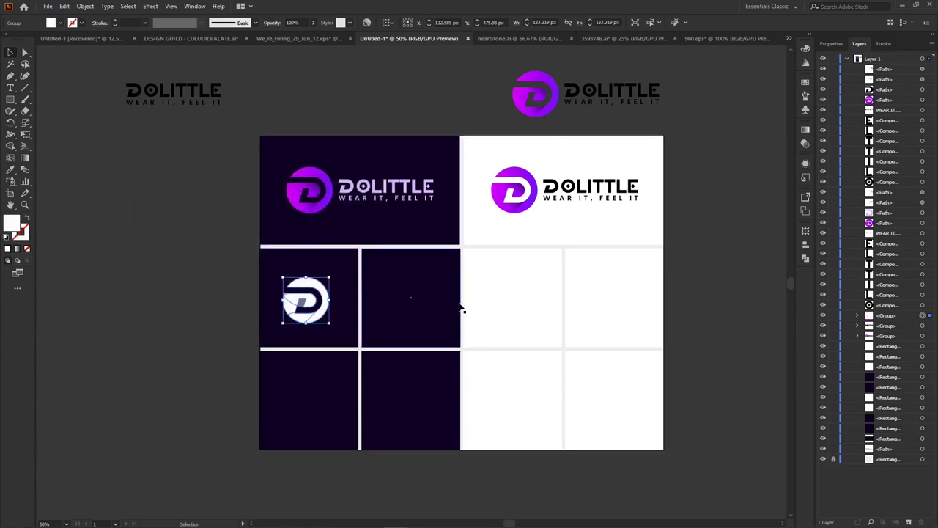
click(202, 282)
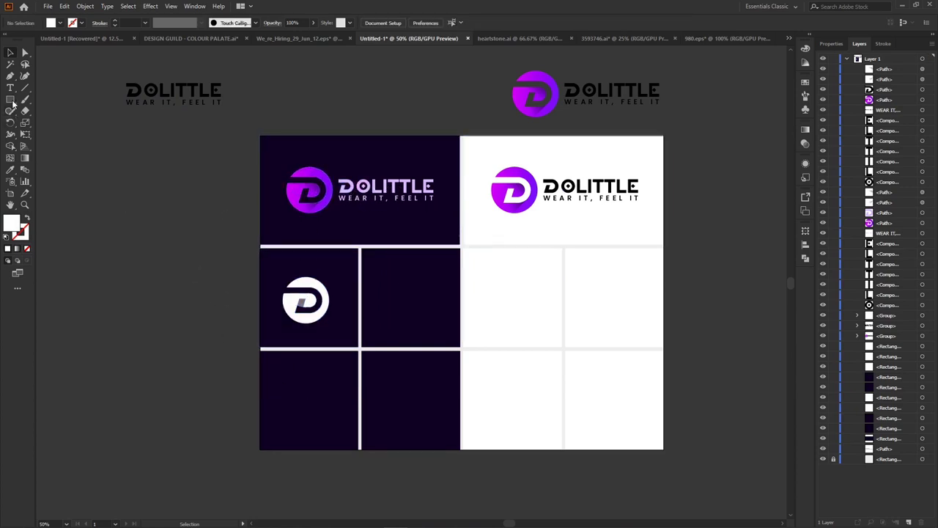
Step: Draw a small square of about 39 px beside the artboard and fill it with the lilac sampled from the light wordmark
click(11, 100)
drag(159, 209, 171, 220)
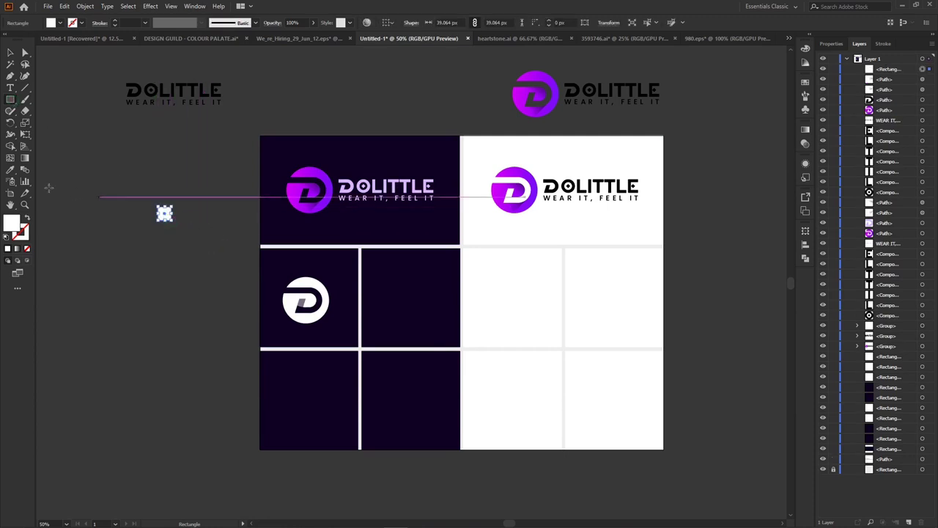
click(10, 170)
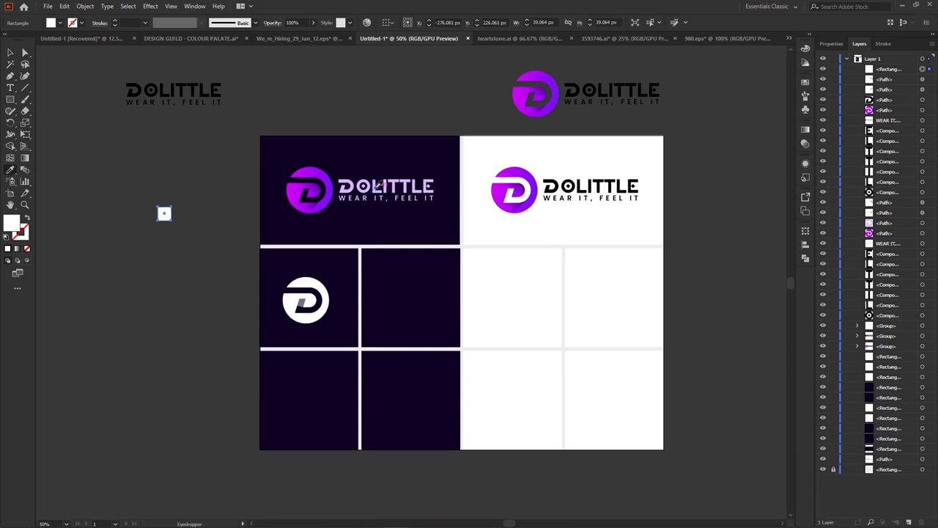
click(377, 188)
click(12, 54)
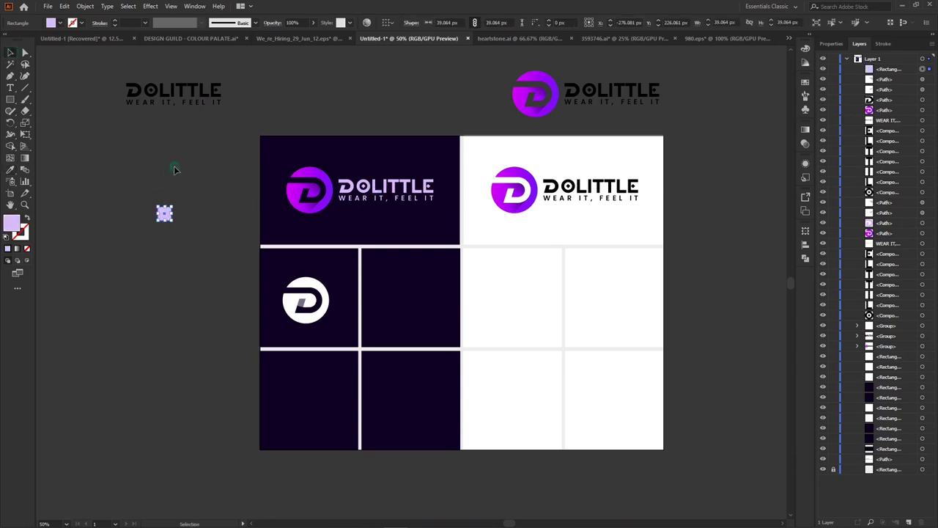
click(174, 170)
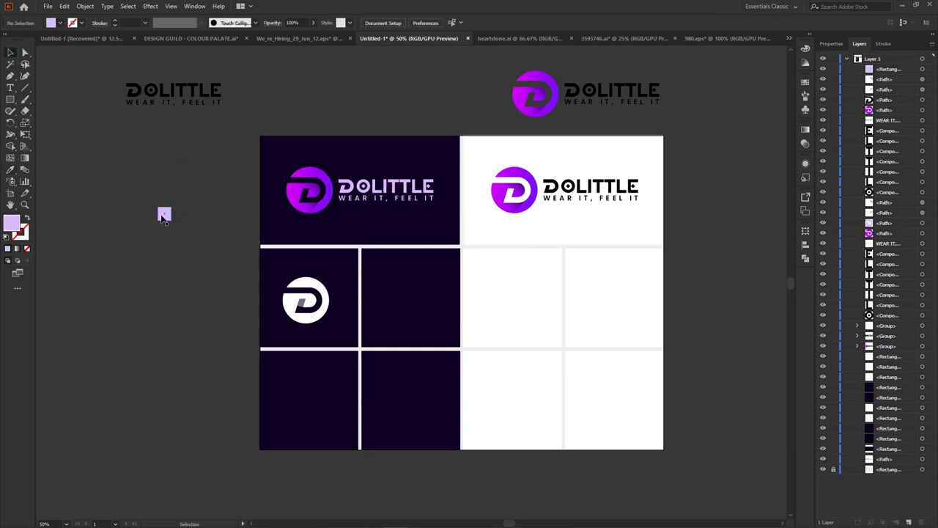
Step: Duplicate the lilac square directly beside itself and fill the copy with a dark purple
drag(163, 217, 181, 217)
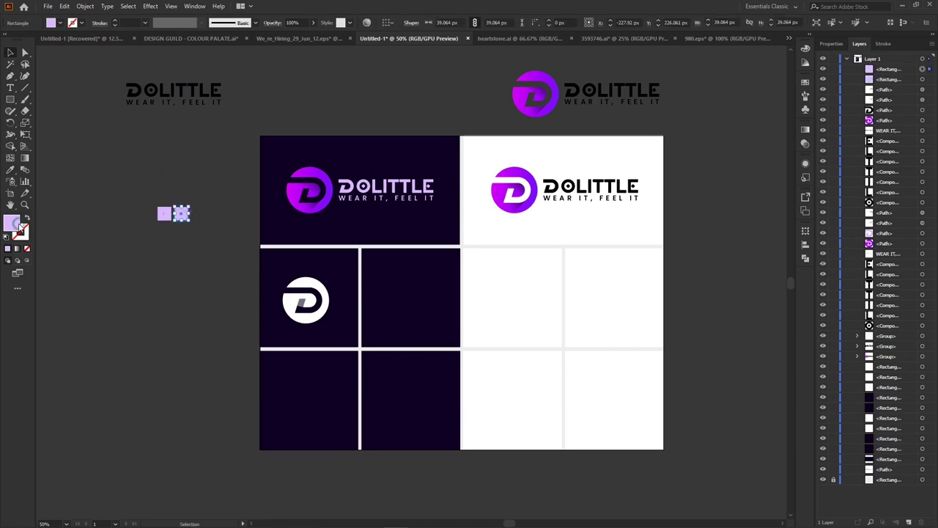
double_click(12, 222)
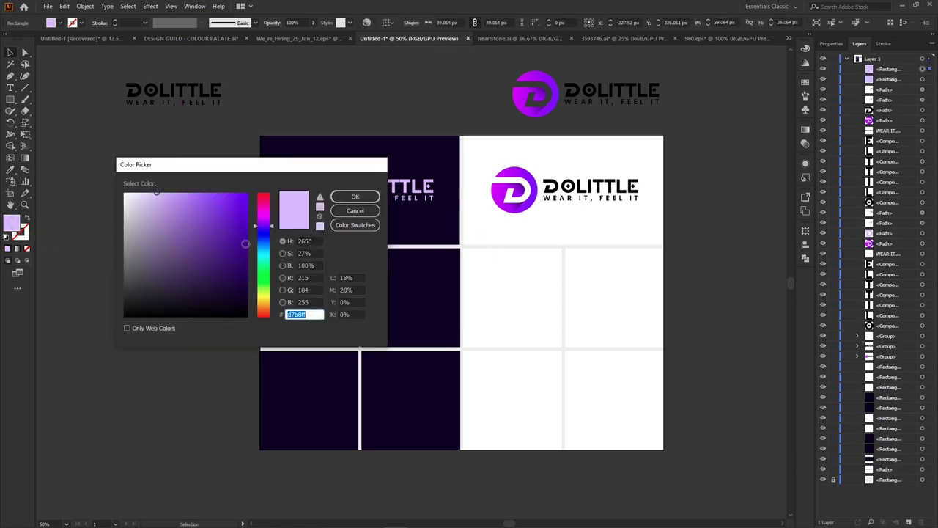
text(330084)
drag(248, 252, 245, 255)
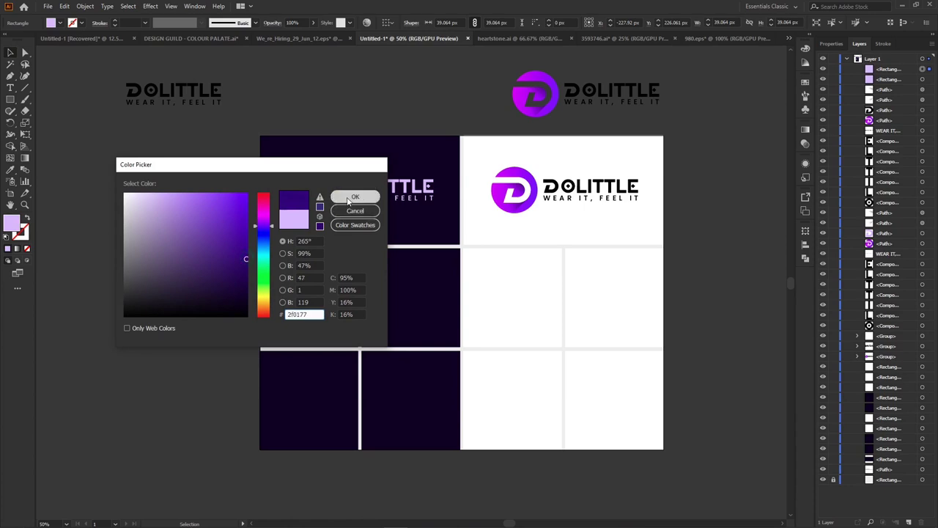
drag(265, 226, 265, 223)
click(354, 197)
Step: Move the lilac and dark purple swatches together to just outside the artboard's upper-right corner
click(145, 198)
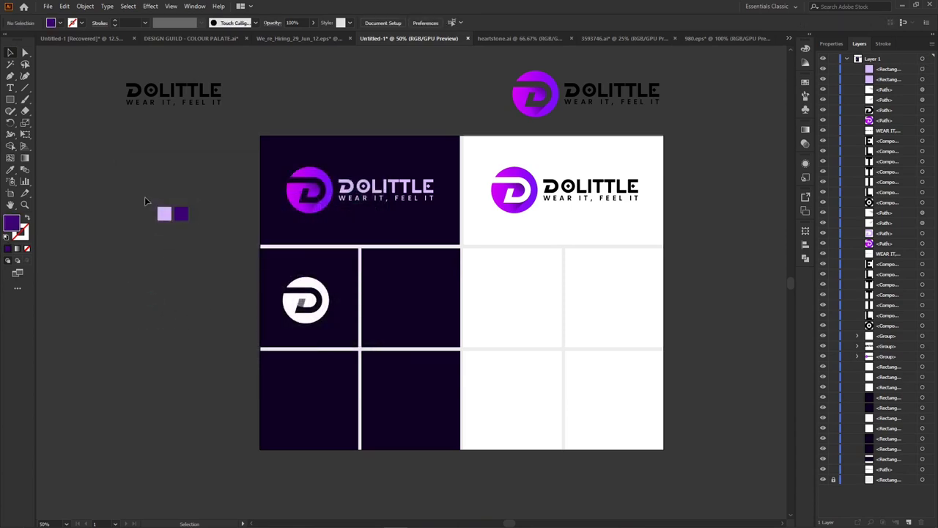
drag(204, 237, 701, 141)
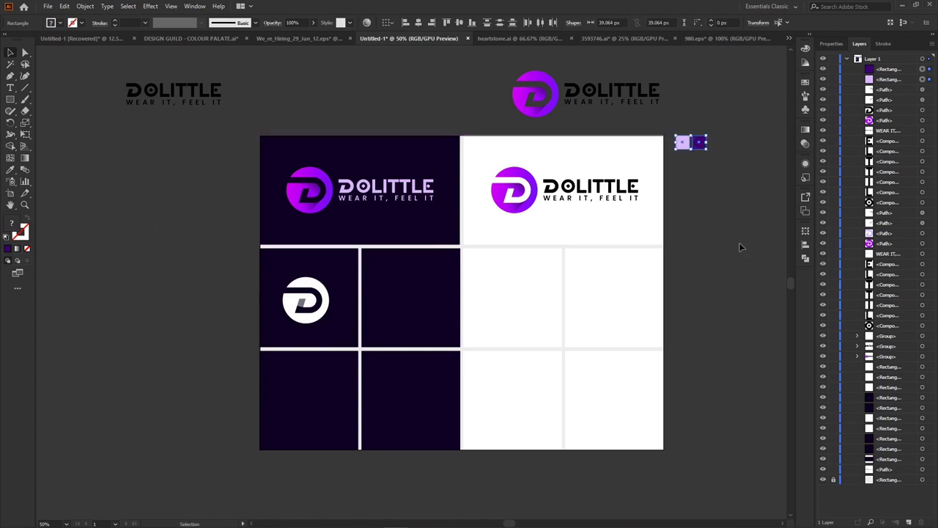
click(739, 253)
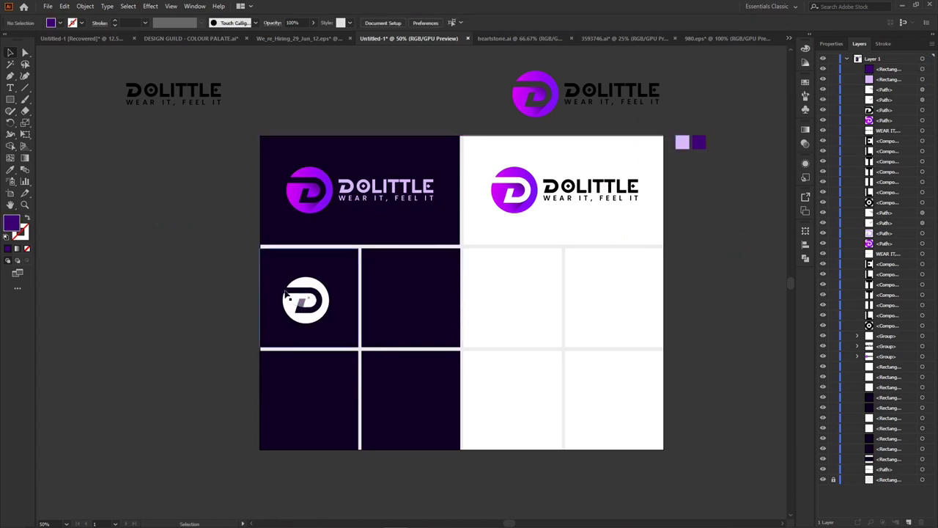
Step: Recolour the white emblem in the small dark panel with the lilac sampled from the swatch
click(308, 288)
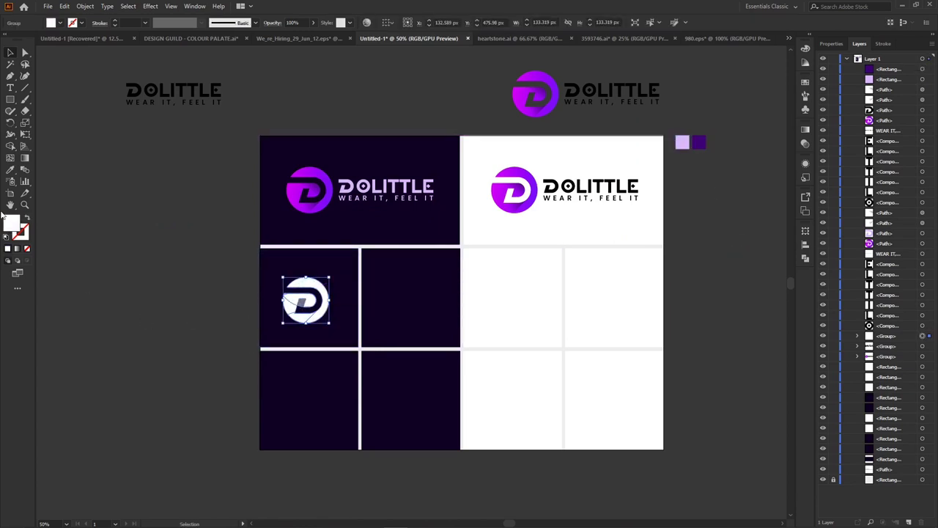
click(11, 170)
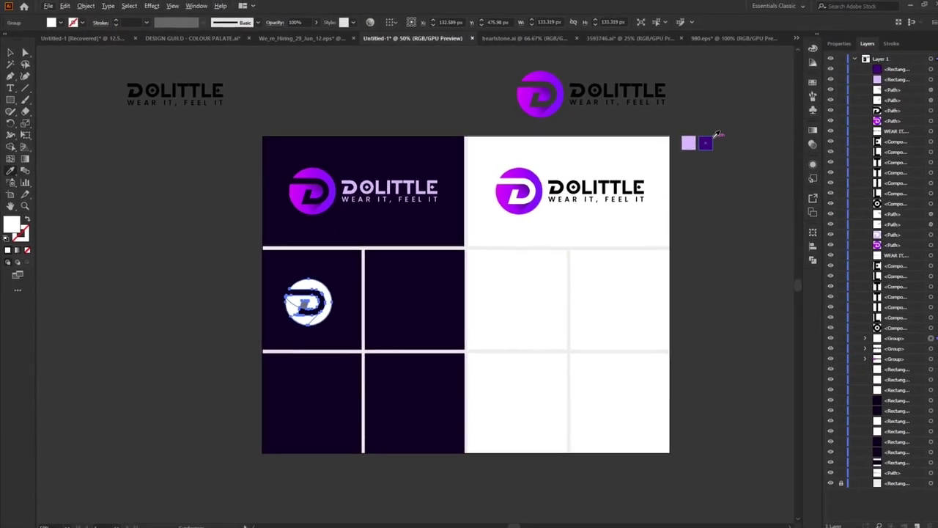
click(689, 143)
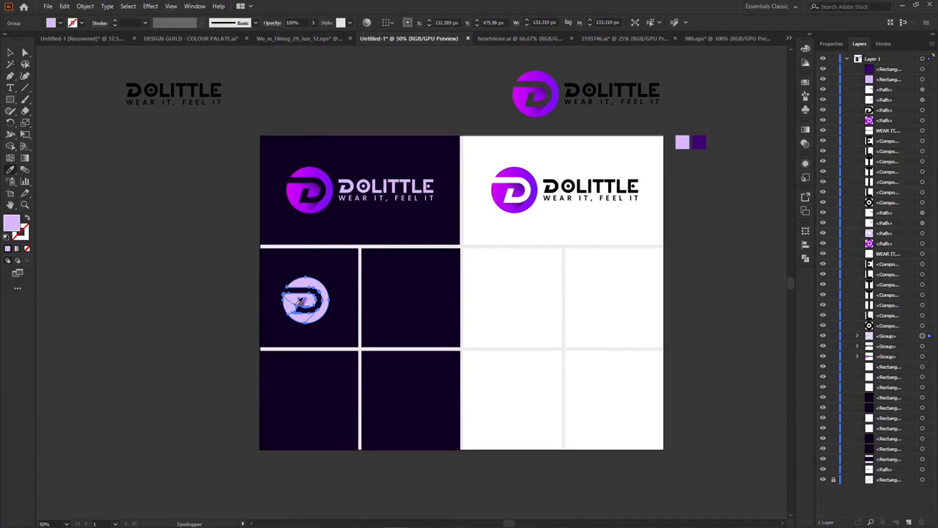
Step: Remove the semi-transparent piece inside the D of the lilac emblem with the Shape Builder tool
key(ctrl+equal)
key(ctrl+equal)
key(ctrl+equal)
key(ctrl+equal)
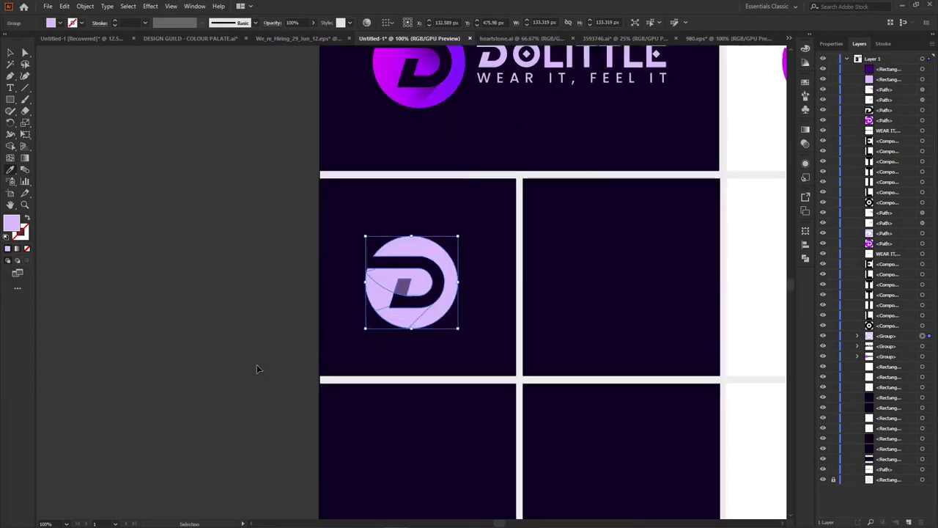
click(11, 146)
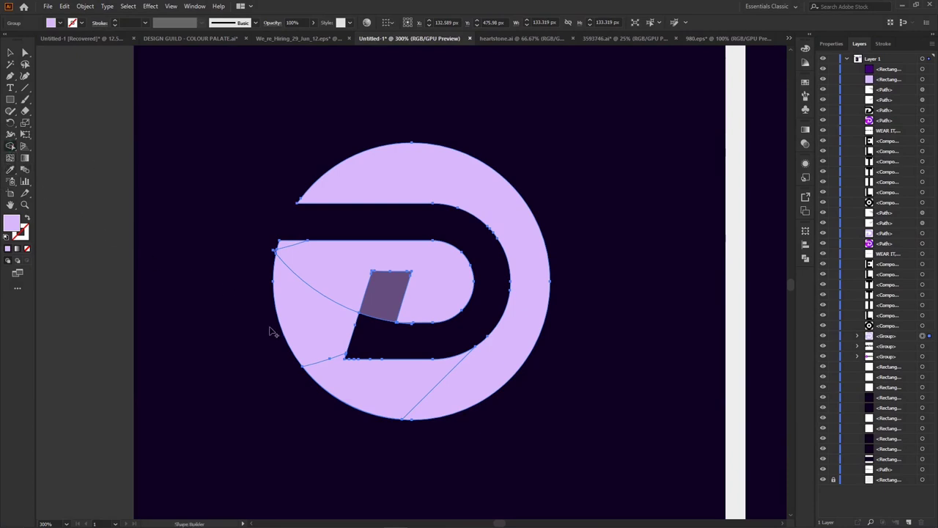
alt+click(383, 297)
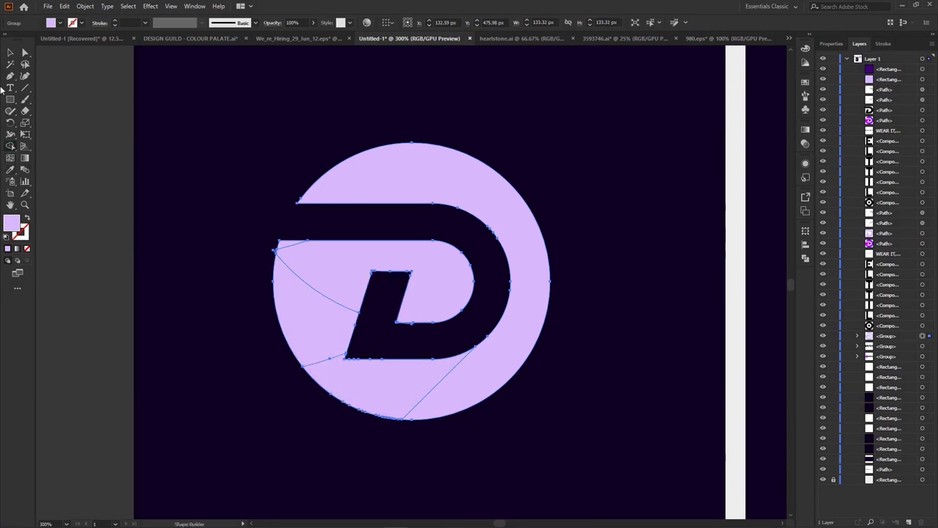
click(10, 53)
click(229, 181)
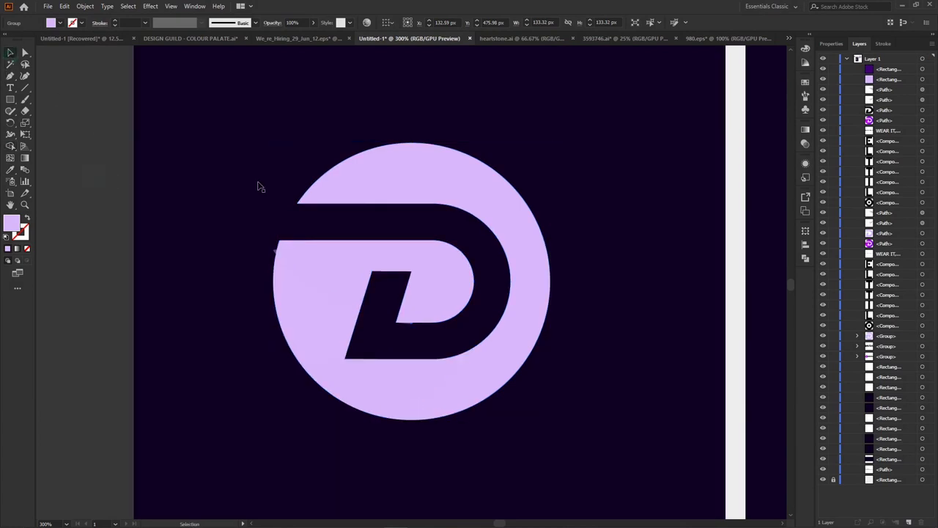
Step: Duplicate the grouped full logo to an empty spot higher above the artboard and deselect the copy
key(ctrl+minus)
key(ctrl+minus)
key(ctrl+minus)
key(ctrl+minus)
key(ctrl+minus)
key(ctrl+minus)
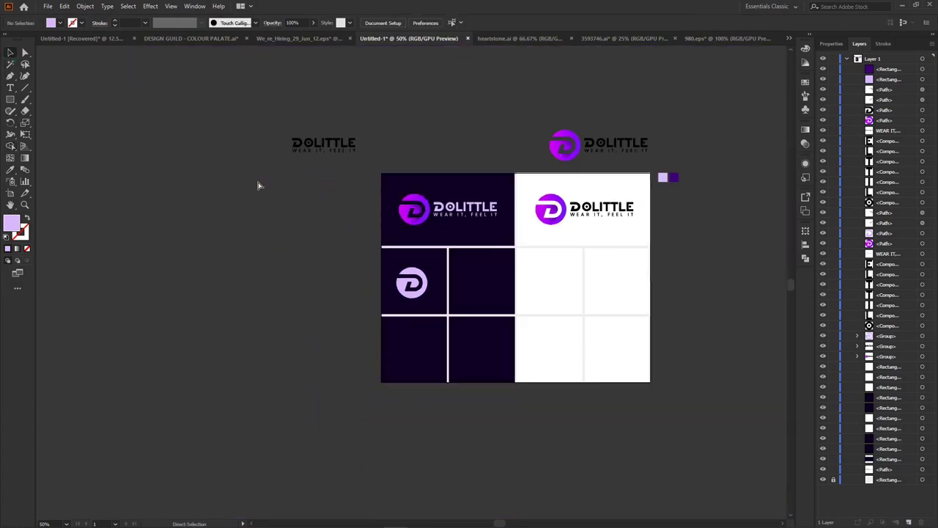
scroll(499, 366, right, 3)
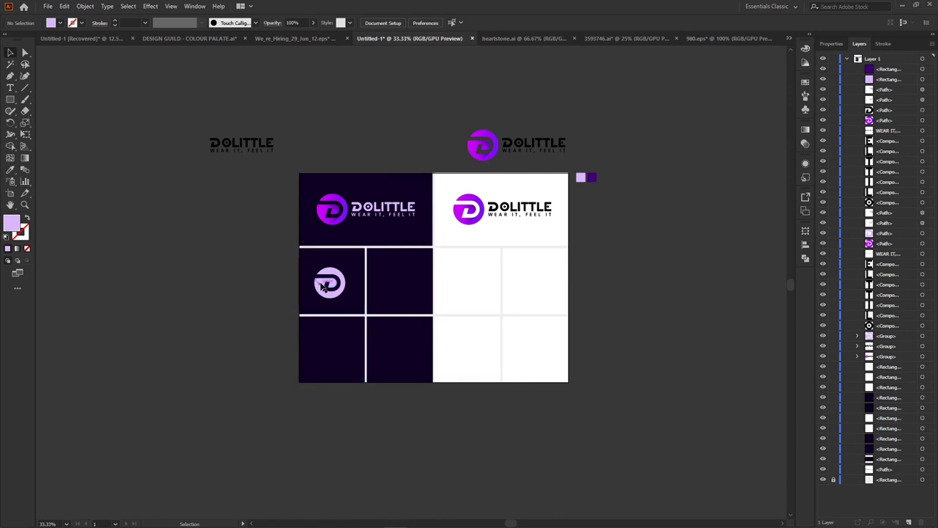
click(322, 290)
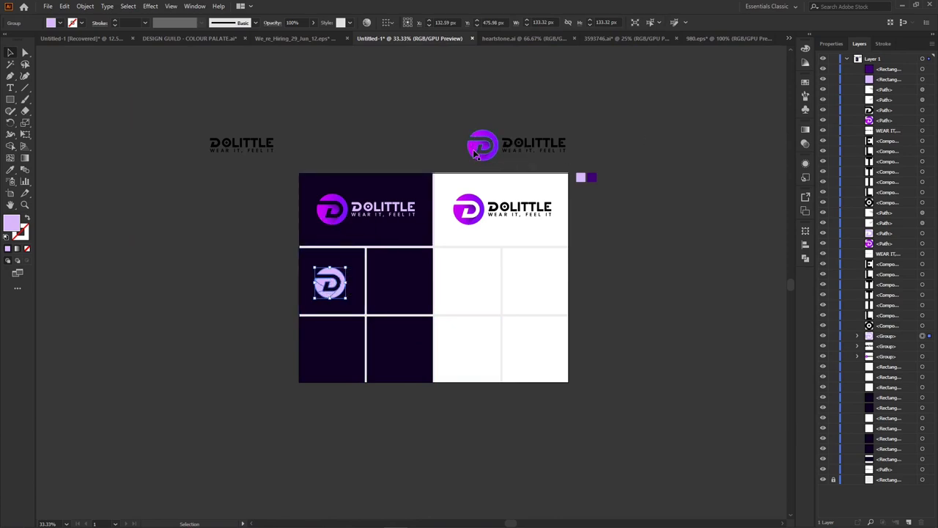
drag(475, 152, 407, 97)
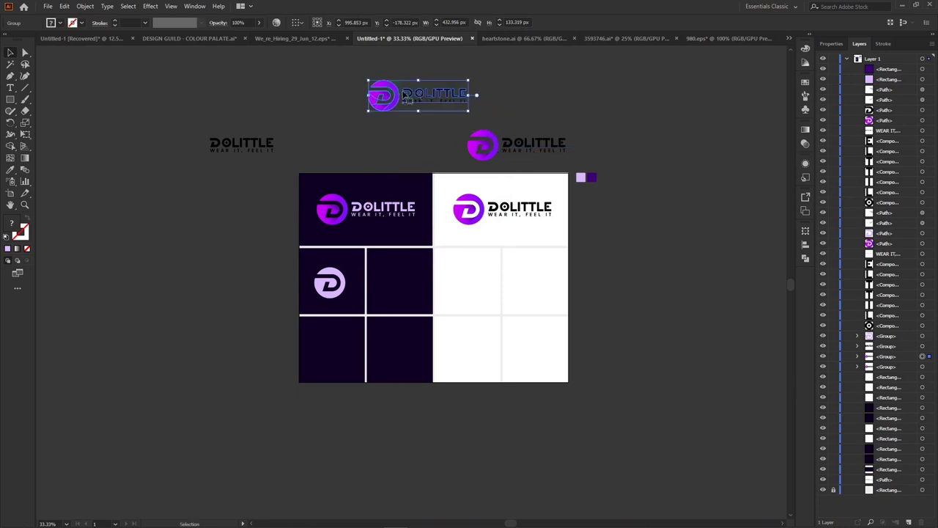
click(483, 76)
Step: Delete the wordmark and tagline from the new logo copy, keeping its purple emblem
click(25, 52)
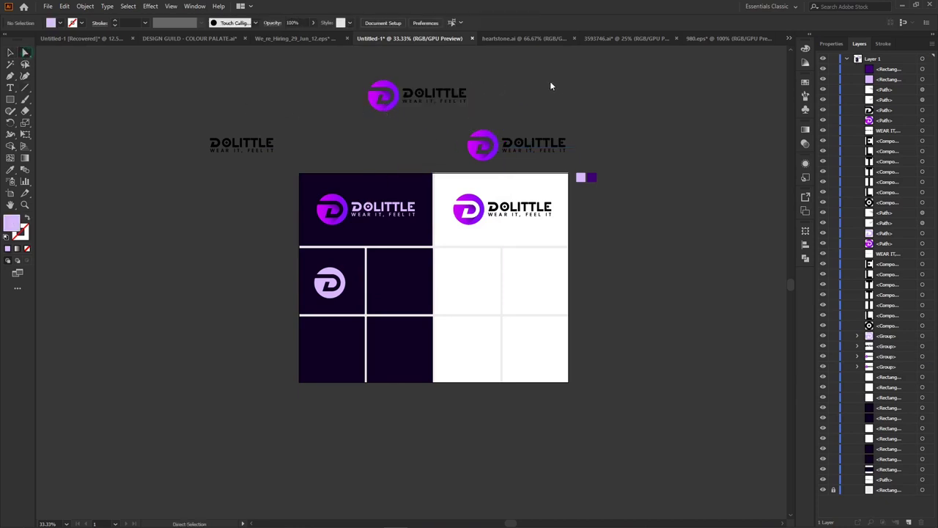
drag(476, 88, 401, 120)
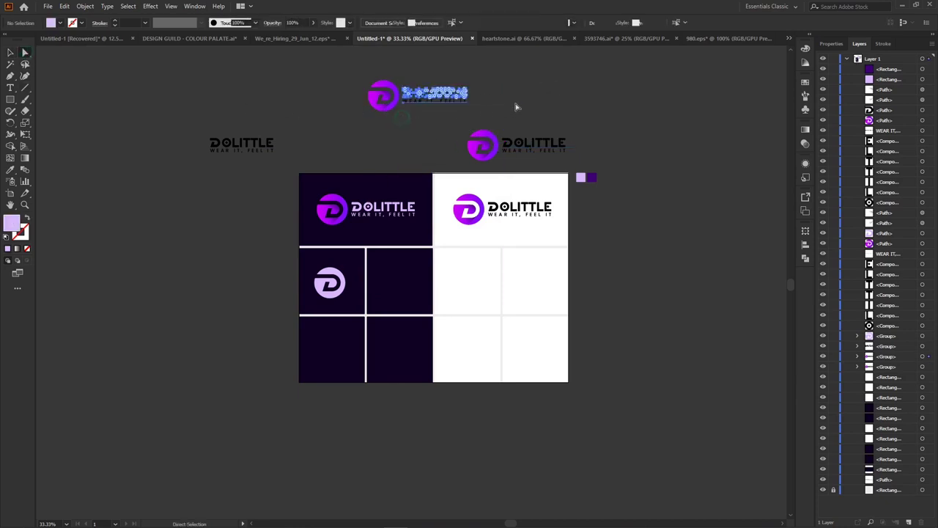
key(Delete)
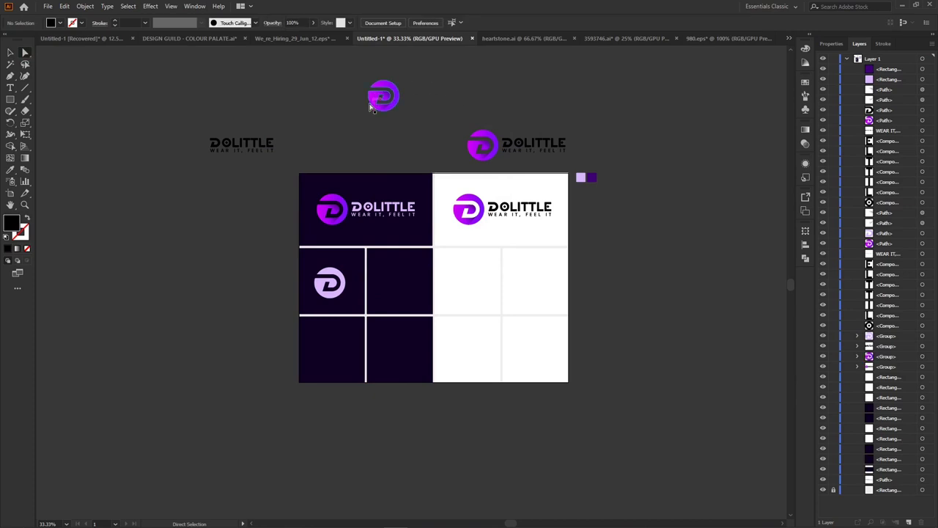
Step: Remove the leftover shape inside the D cutout of the purple emblem copy with the Shape Builder tool
drag(426, 118, 424, 116)
click(10, 146)
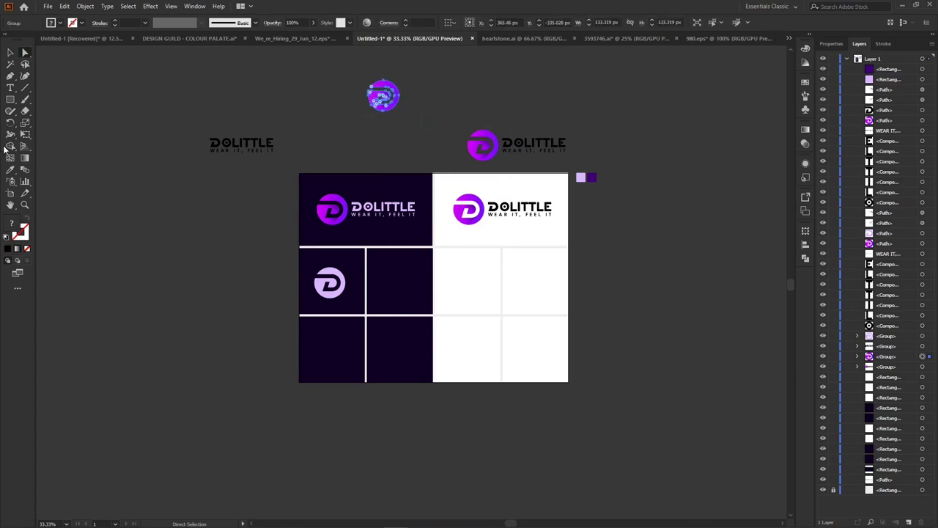
key(ctrl+equal)
key(ctrl+equal)
key(ctrl+equal)
key(ctrl+equal)
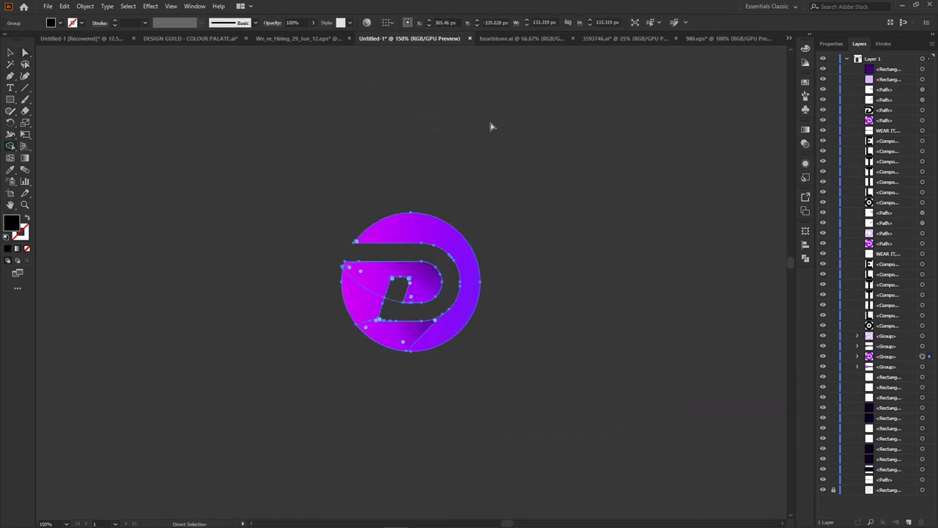
alt+click(406, 313)
click(9, 52)
click(307, 167)
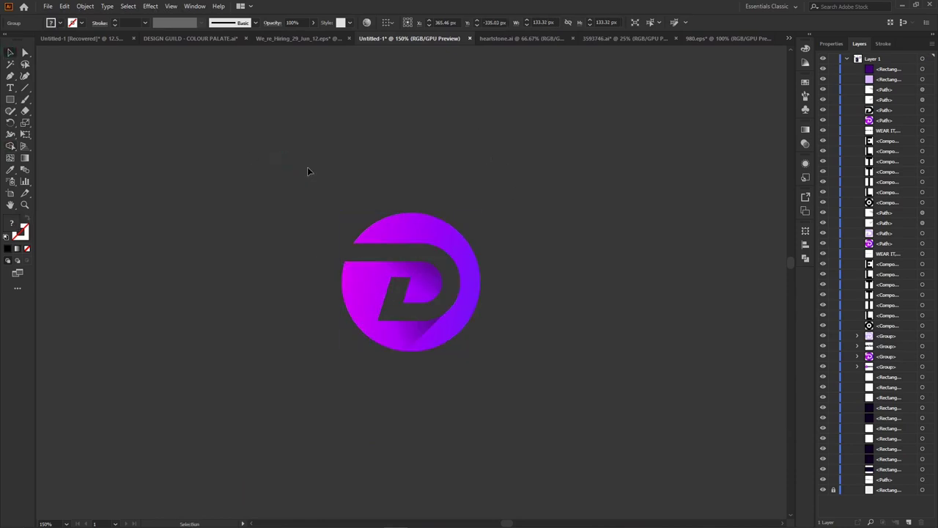
Step: Move the cleaned purple emblem into the centre of the second small dark panel in the middle row
key(ctrl+minus)
key(ctrl+minus)
key(ctrl+minus)
key(ctrl+minus)
key(ctrl+minus)
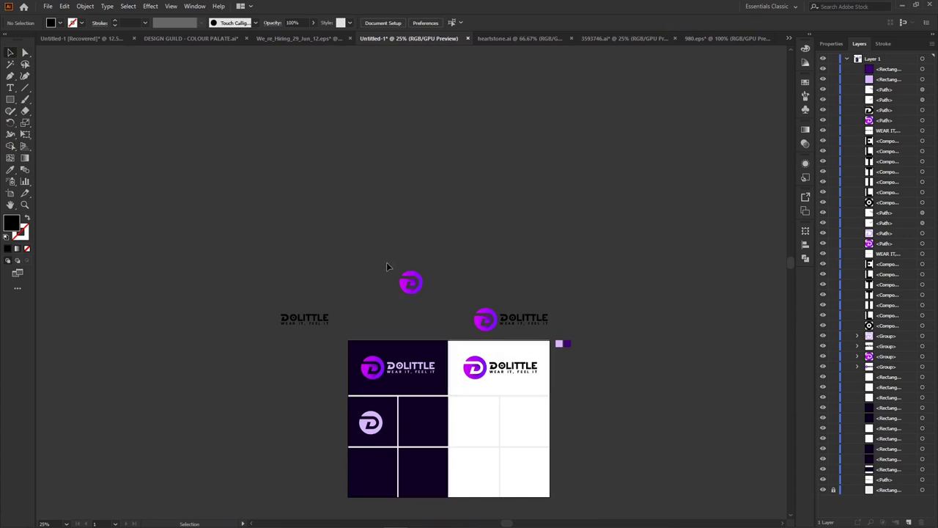
drag(412, 281, 423, 341)
scroll(469, 299, down, 3)
scroll(525, 301, down, 3)
key(ctrl+plus)
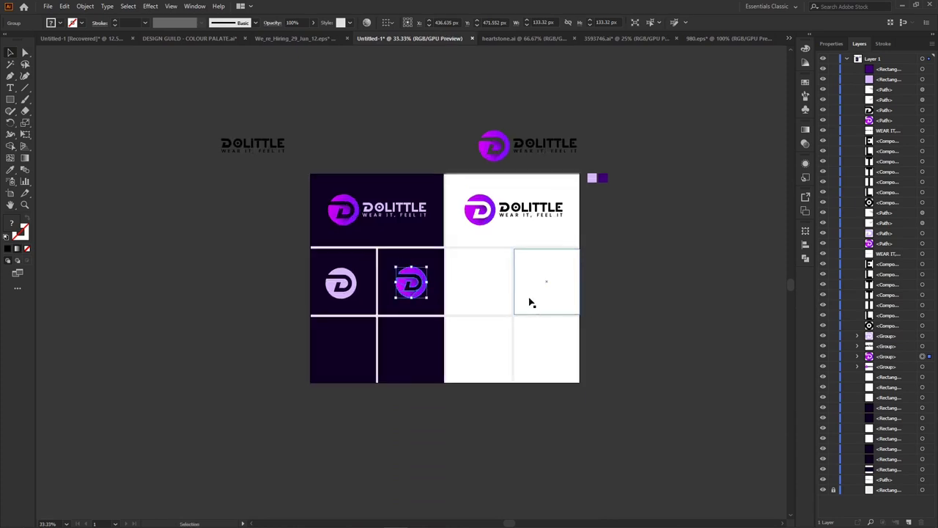
Step: Duplicate the lilac emblem into the first white panel of the middle row and recolour the copy with the dark purple swatch
click(168, 235)
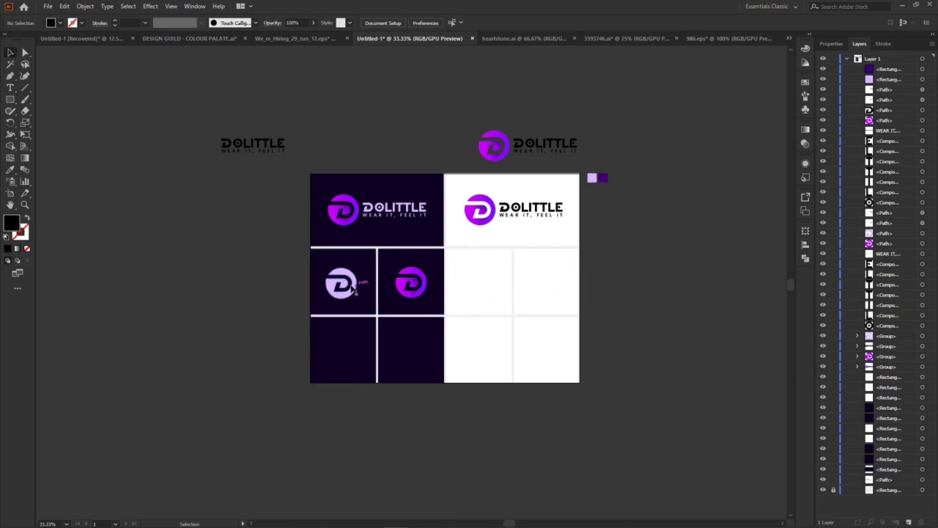
drag(330, 288, 469, 286)
click(58, 23)
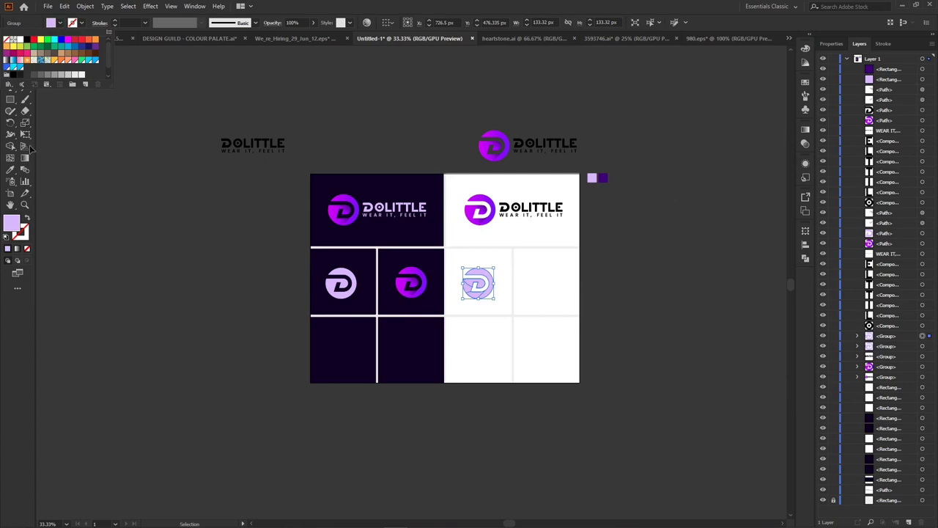
click(11, 165)
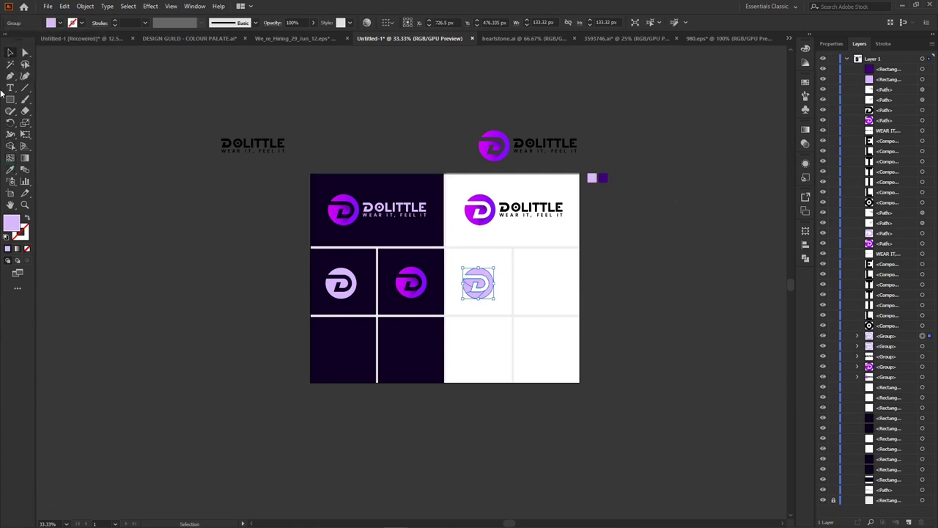
click(10, 168)
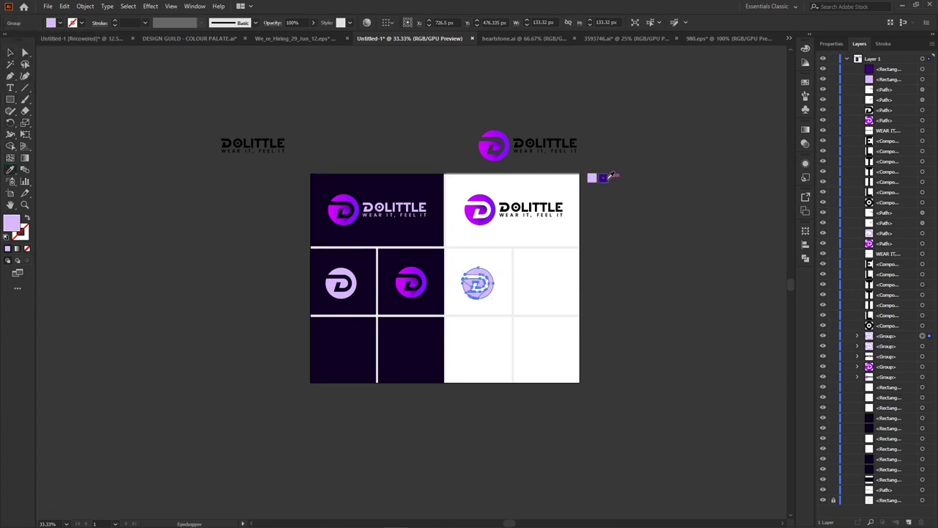
click(604, 178)
click(25, 53)
click(153, 130)
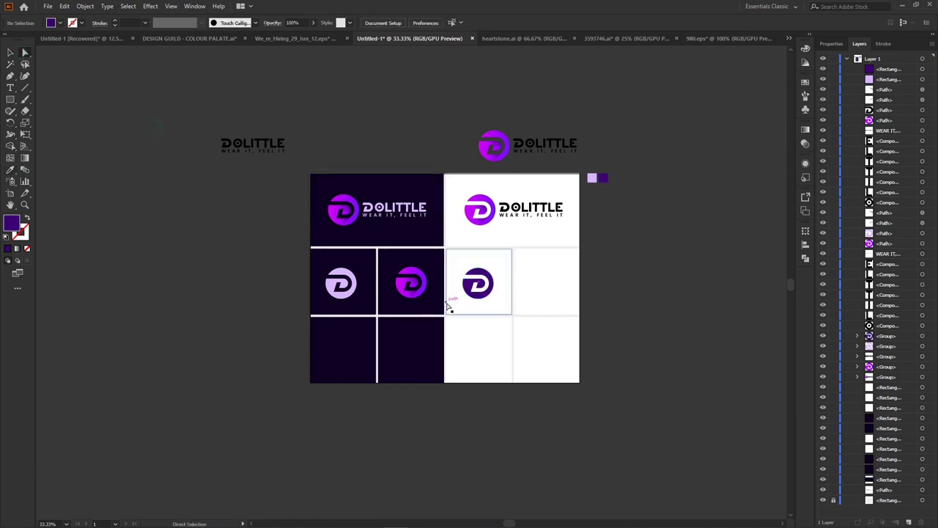
drag(471, 288, 537, 282)
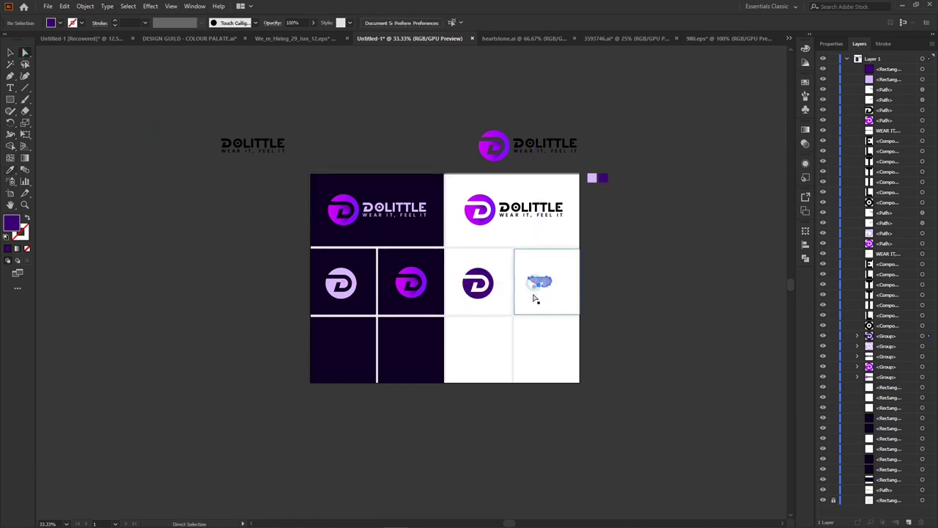
key(ctrl+z)
click(9, 51)
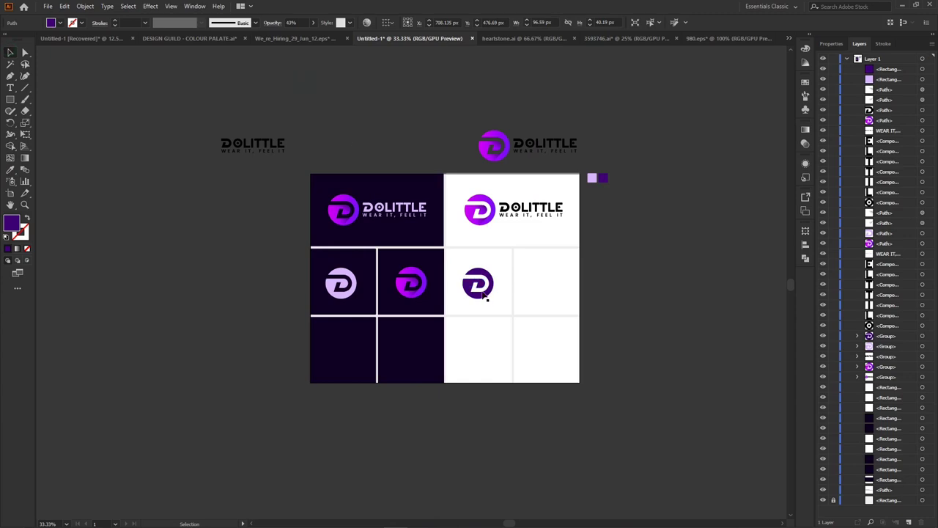
Step: Duplicate the dark purple emblem into the second white panel of the middle row and fill the copy with black 000000
key(ctrl+shift+a)
drag(469, 288, 544, 283)
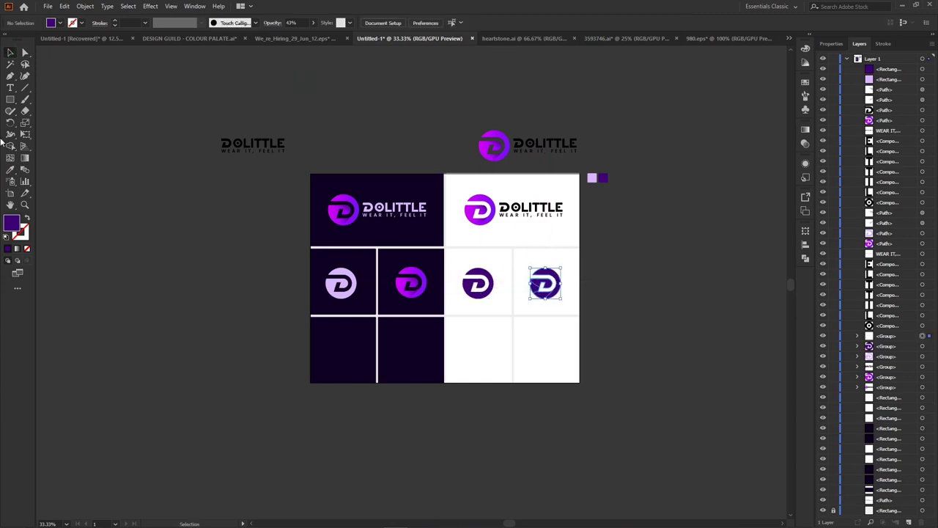
double_click(12, 226)
text(000000)
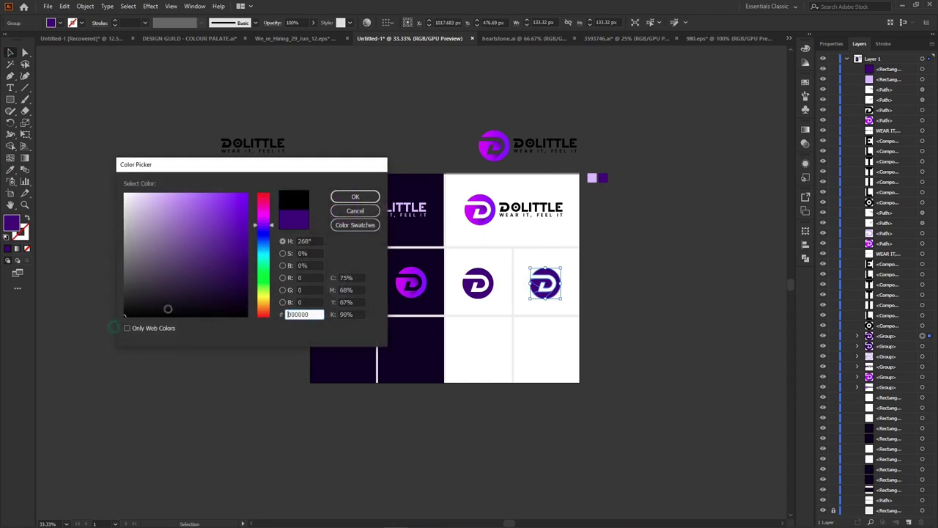
click(341, 199)
click(677, 300)
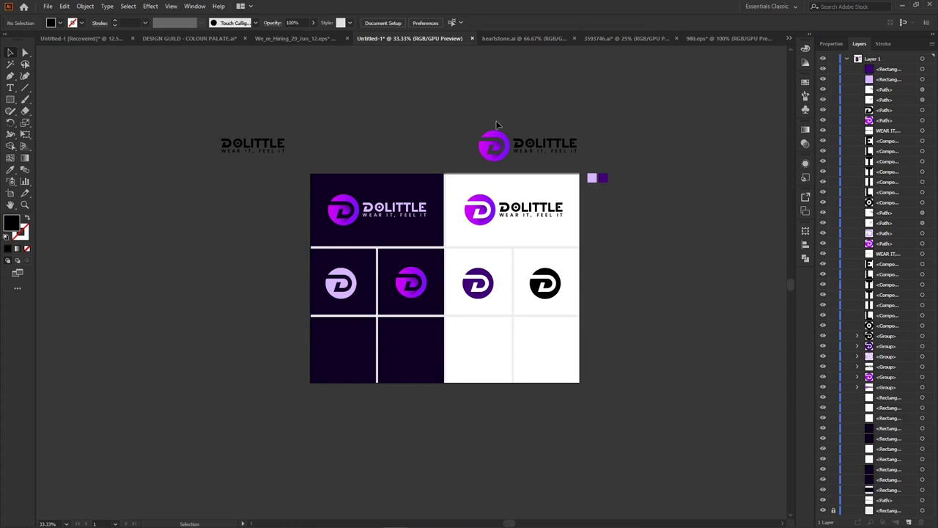
Step: Duplicate the full purple and black logo above the artboard, leaving the two logos well apart
click(517, 146)
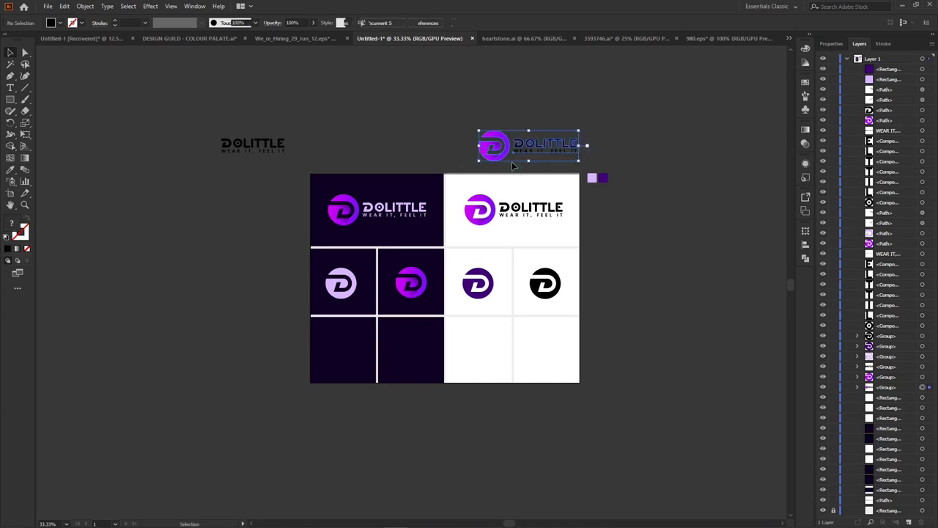
drag(517, 143, 599, 95)
click(676, 128)
click(615, 104)
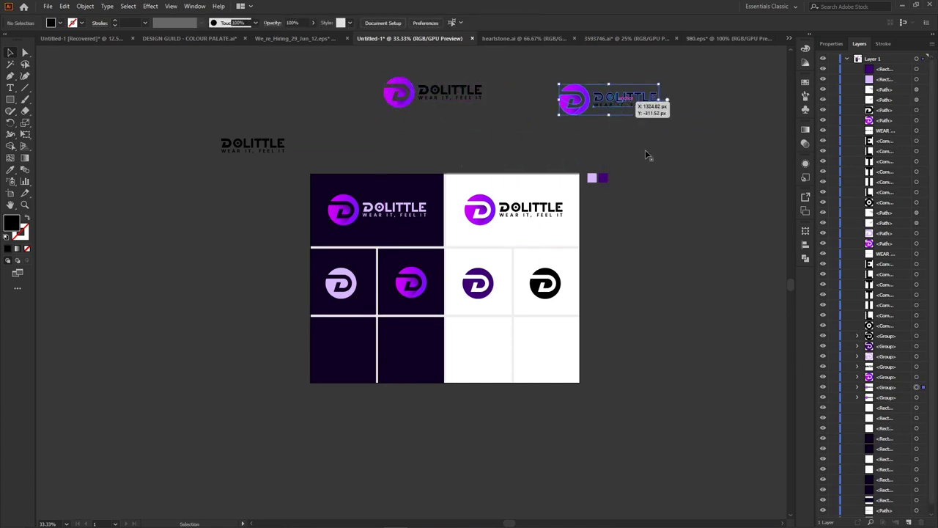
Step: Ungroup the logo above the swatches and move its wordmark and tagline centred beneath the emblem for a stacked layout
key(a)
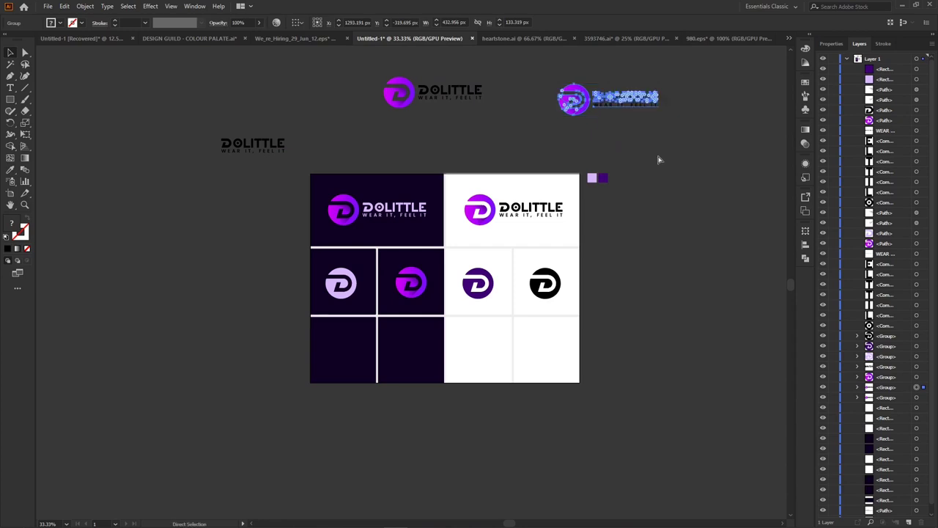
key(ctrl+shift+g)
key(v)
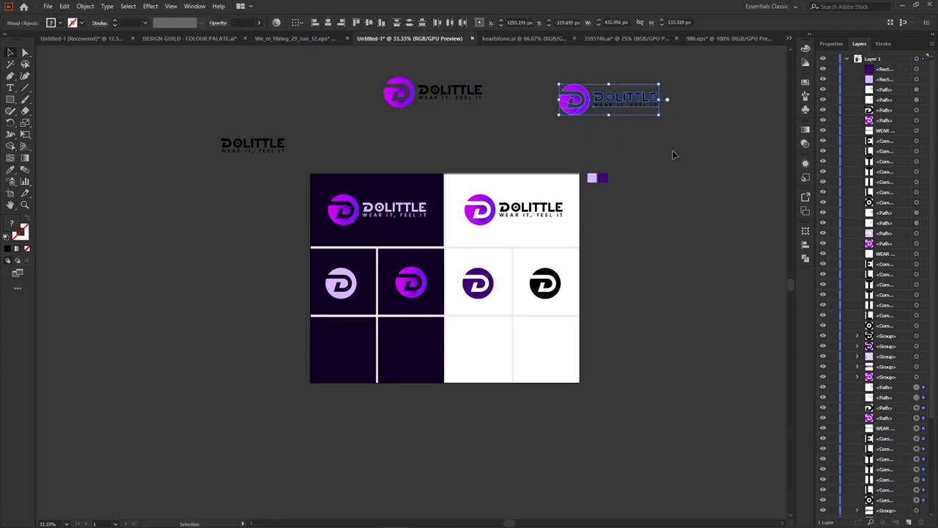
click(672, 151)
drag(592, 128, 592, 127)
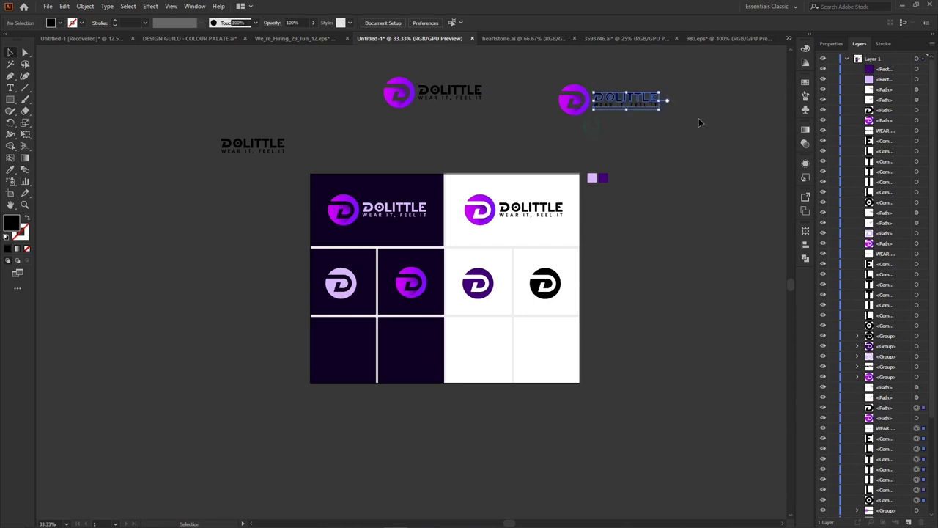
drag(629, 98, 575, 129)
click(646, 136)
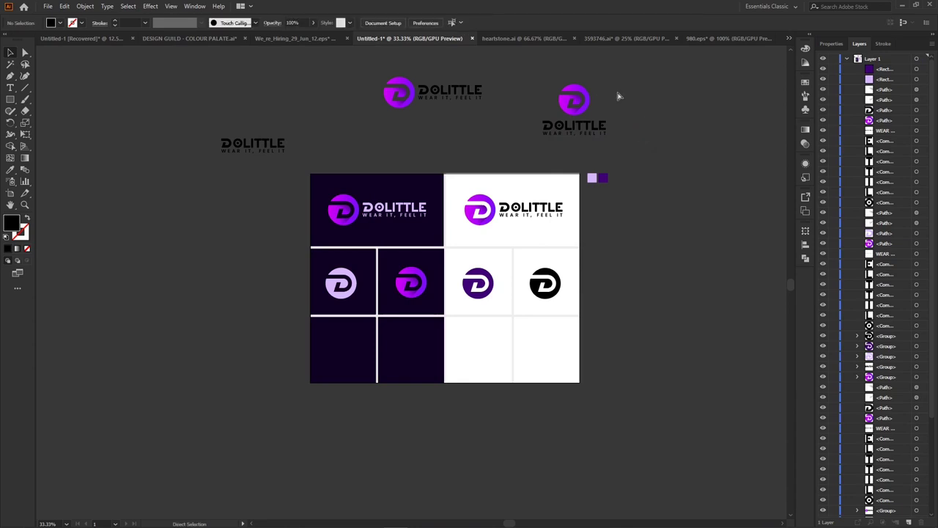
key(ctrl+equal)
scroll(618, 93, up, 5)
scroll(618, 94, right, 4)
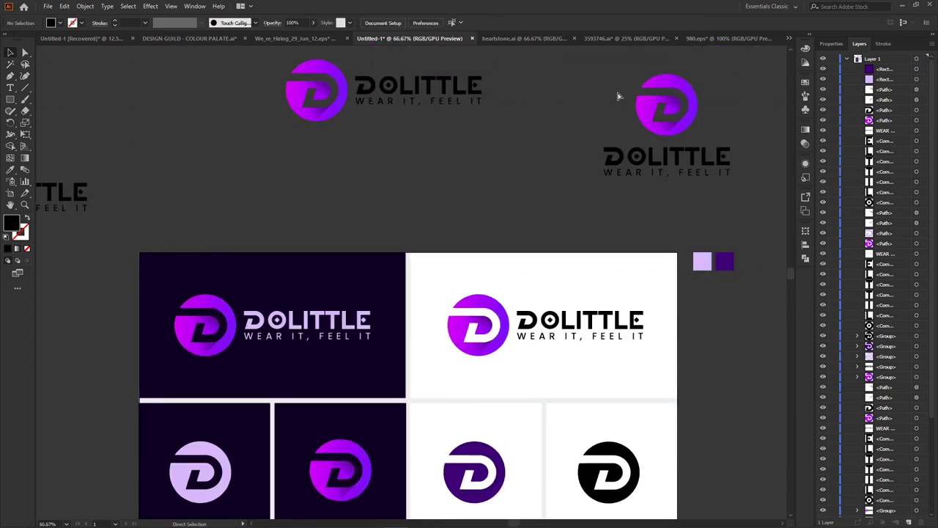
scroll(617, 95, up, 2)
drag(511, 157, 643, 233)
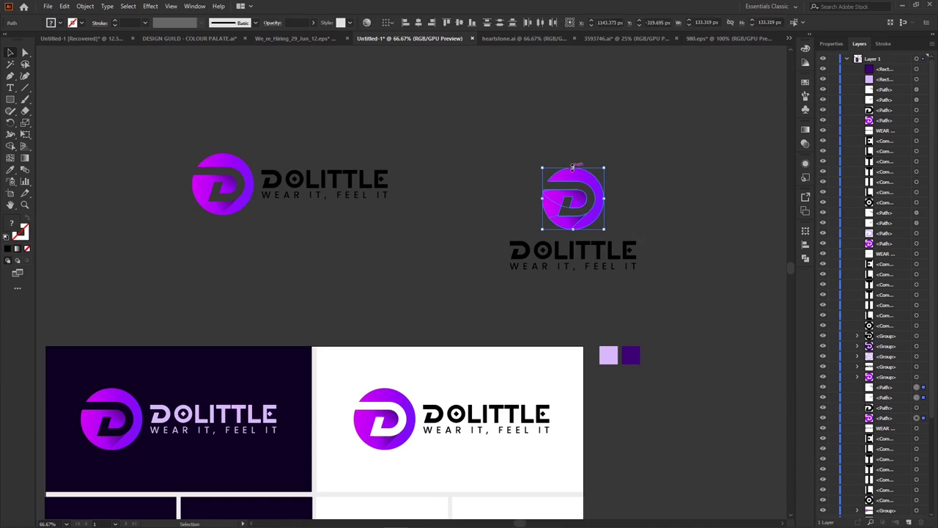
mouse_move(573, 167)
mouse_down()
mouse_move(575, 132)
mouse_move(576, 170)
mouse_move(575, 136)
mouse_move(575, 156)
mouse_up()
key(ctrl+z)
key(a)
key(ctrl+z)
key(v)
key(ctrl+shift+a)
click(577, 174)
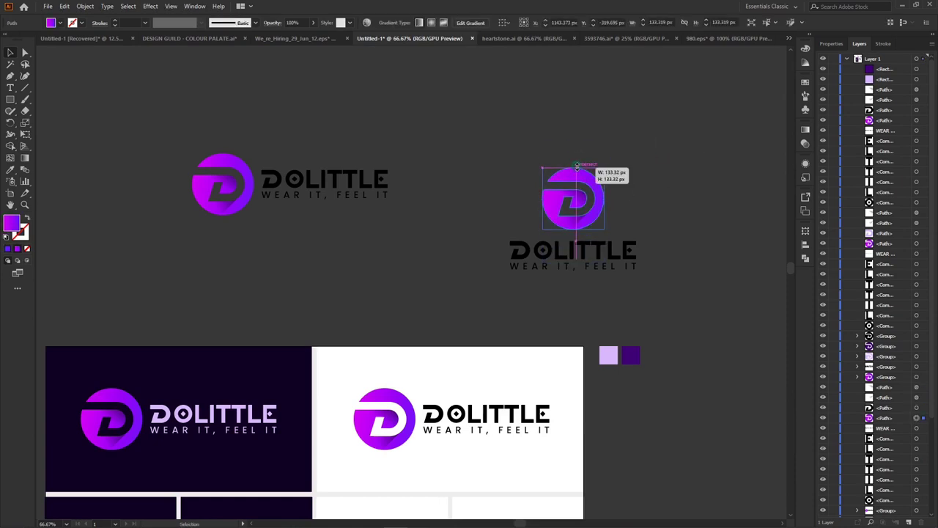
drag(576, 167, 576, 115)
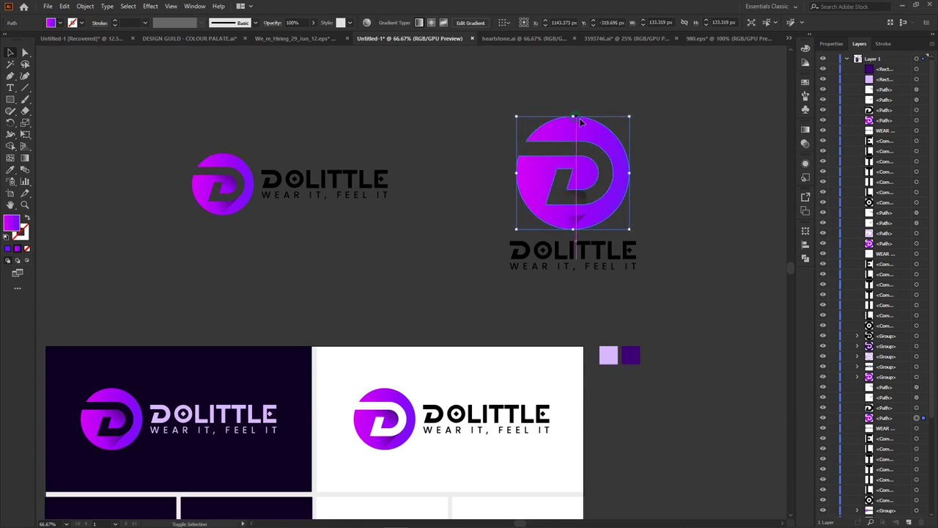
click(710, 220)
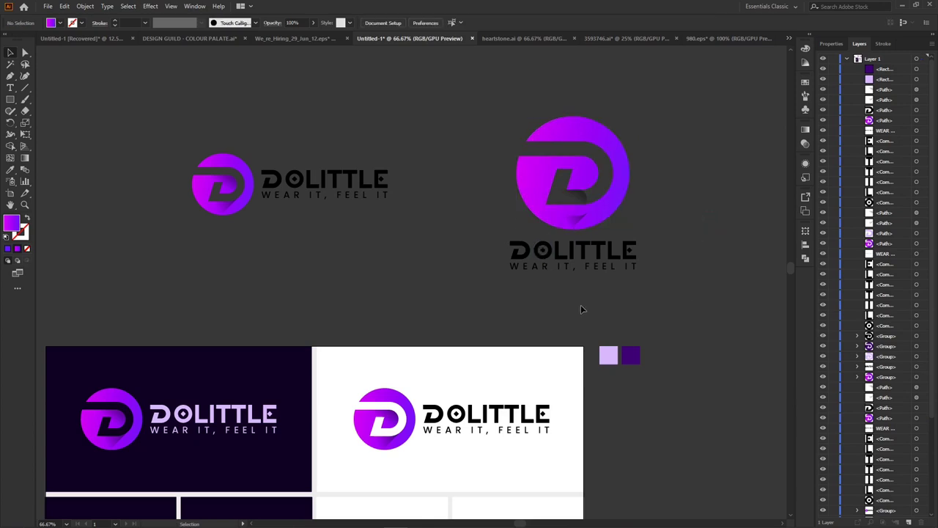
key(ctrl+z)
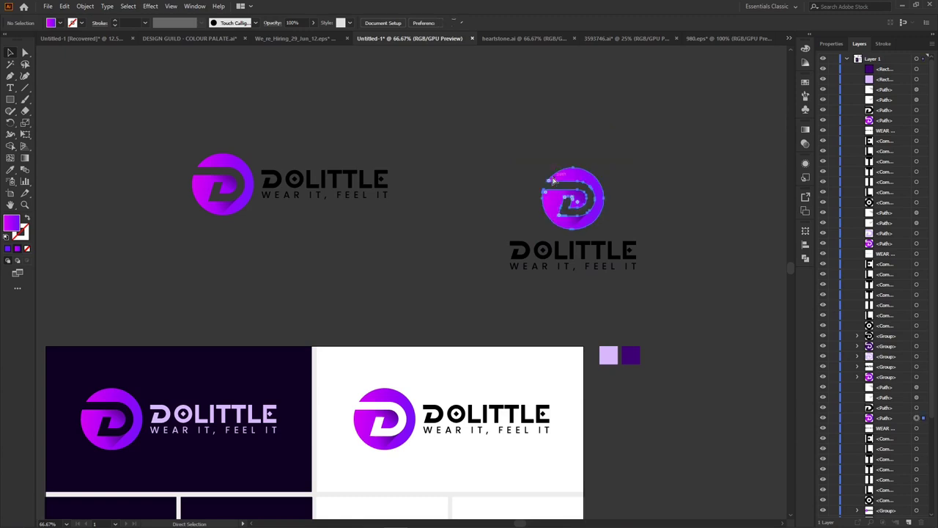
click(701, 188)
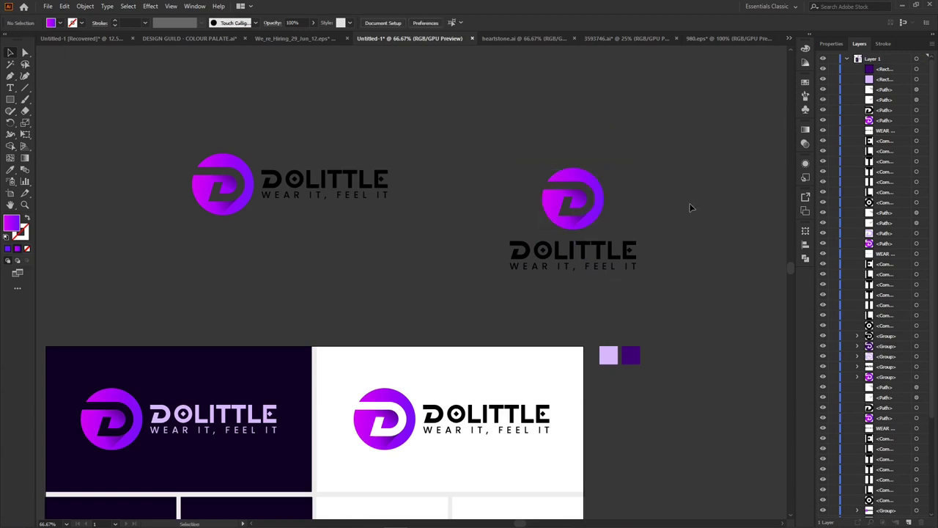
Step: Shrink the stacked logo to about 192 by 157 px and place copies in both white panels of the bottom row
scroll(689, 208, down, 2)
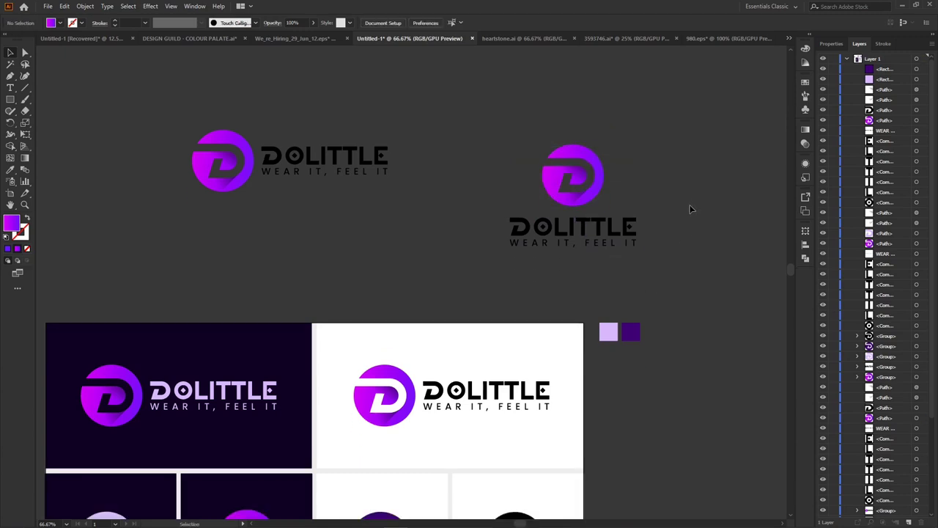
key(ctrl+minus)
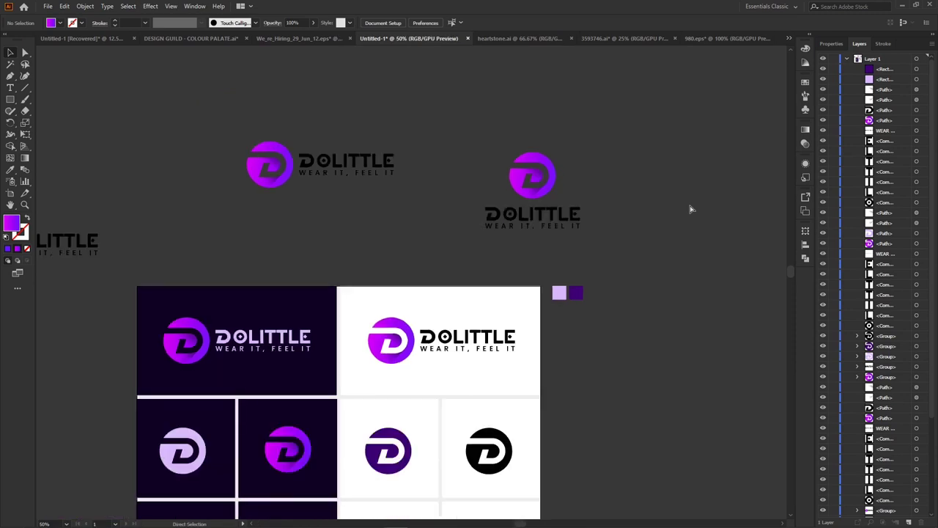
scroll(689, 209, left, 3)
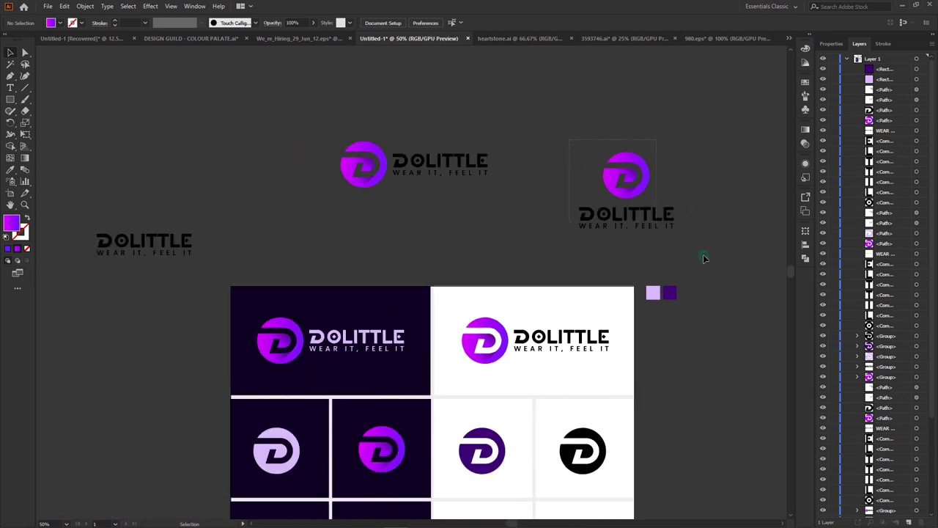
drag(566, 139, 739, 237)
scroll(649, 105, down, 3)
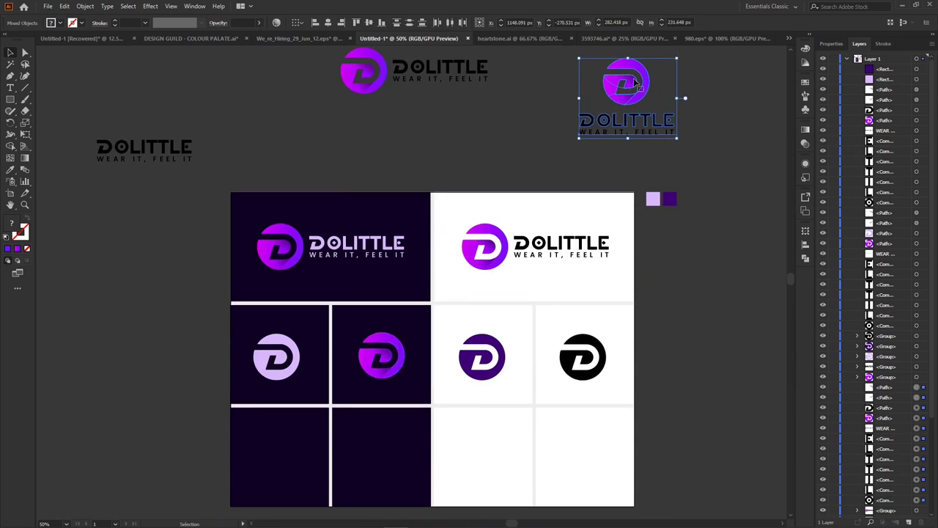
drag(641, 76, 292, 426)
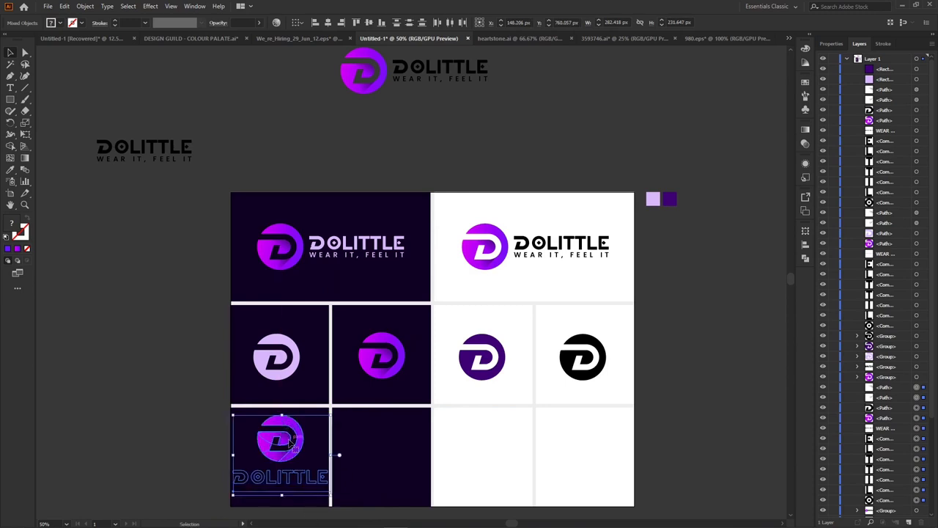
key(ctrl+z)
drag(627, 58, 596, 445)
click(659, 452)
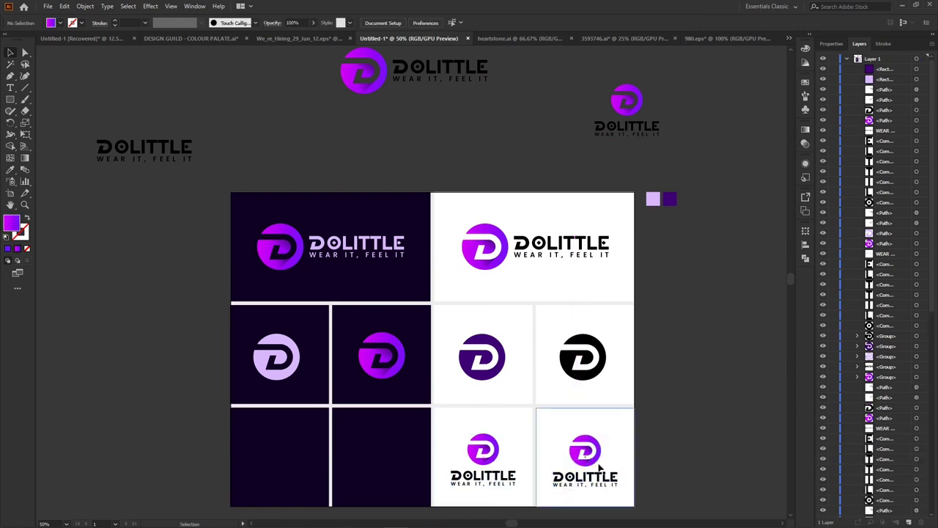
Step: Place copies of the small stacked logo in both dark panels of the bottom row
drag(595, 444, 385, 440)
key(ctrl+z)
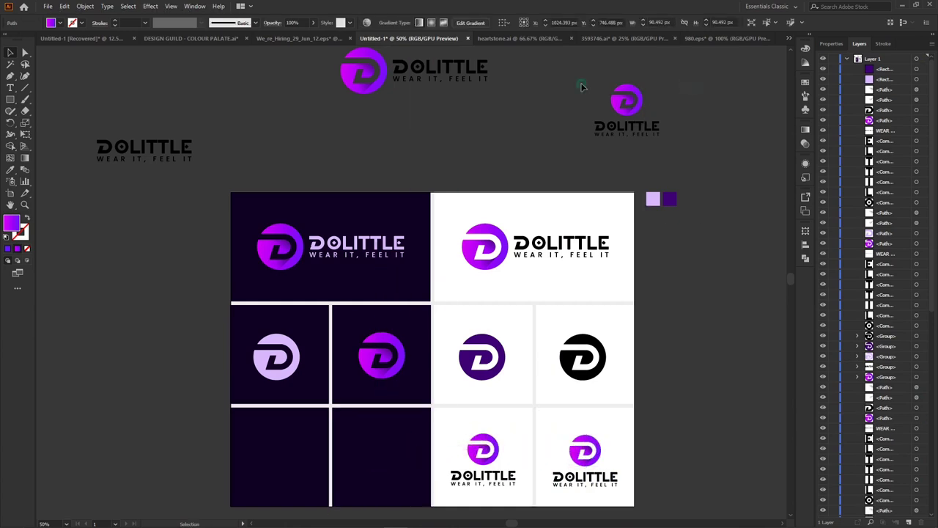
drag(582, 82, 679, 151)
drag(643, 103, 290, 440)
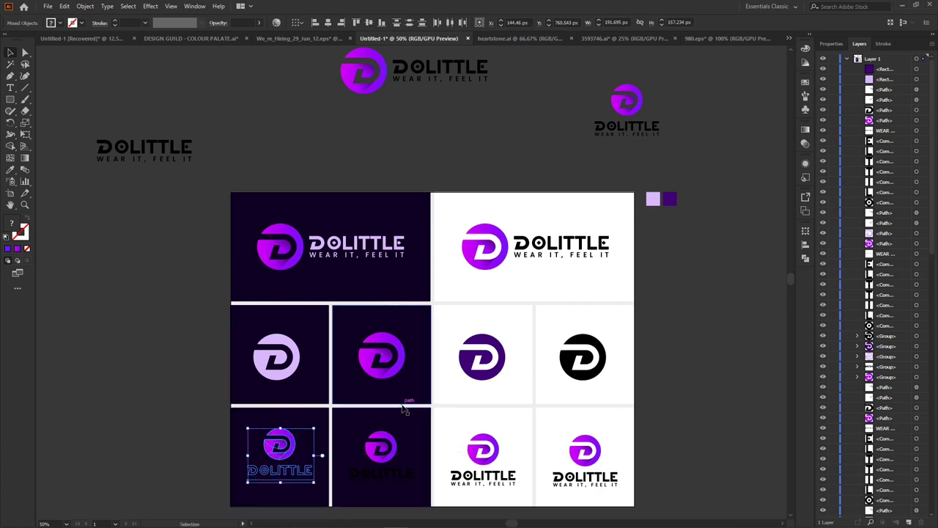
click(165, 393)
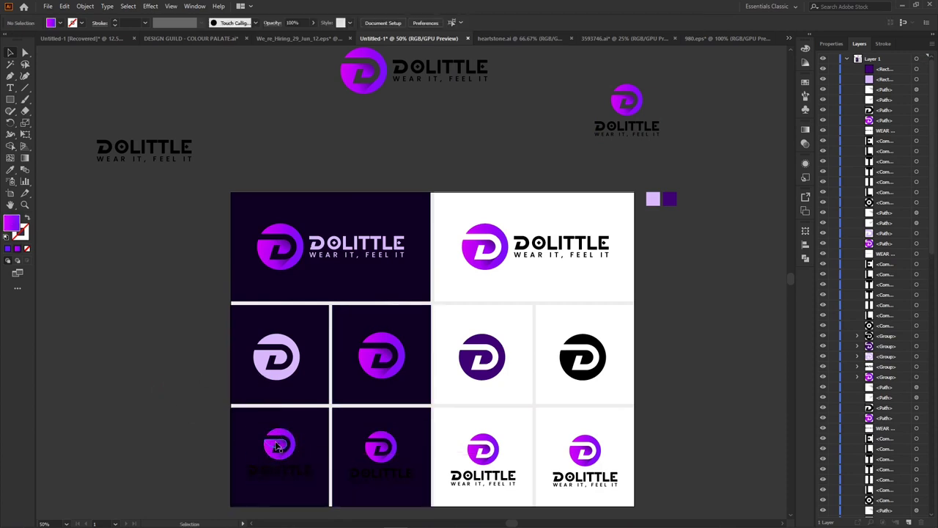
Step: Recolour the small emblem in the bottom row's first dark panel with the light lavender sampled from the emblem above it
click(277, 446)
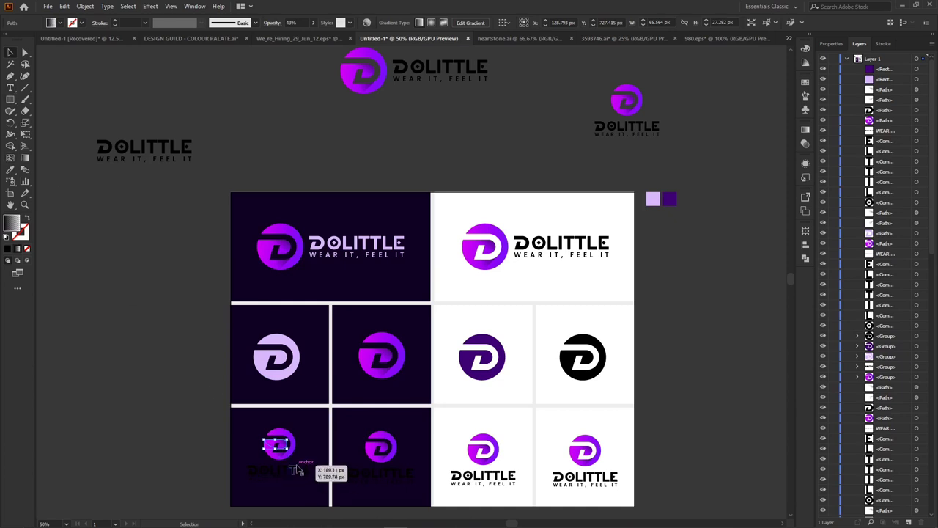
key(ctrl+equal)
key(ctrl+equal)
key(ctrl+equal)
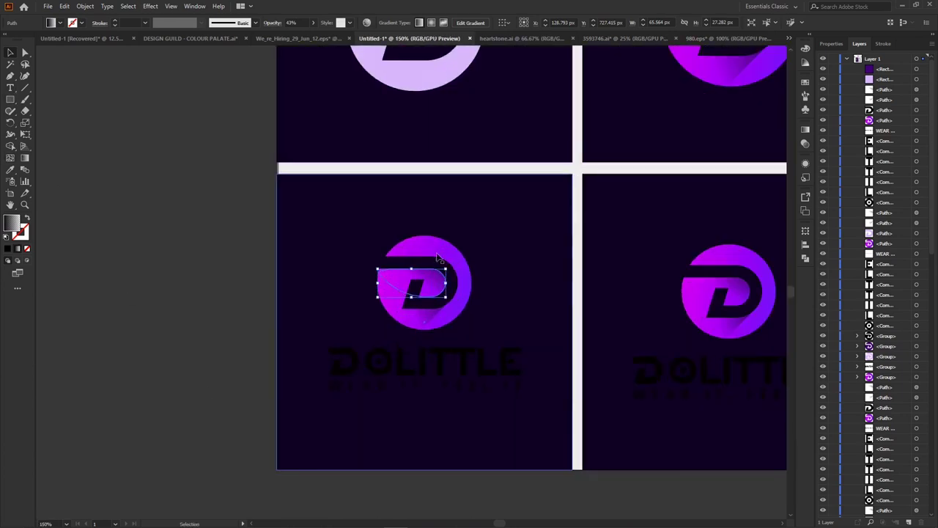
shift+click(440, 252)
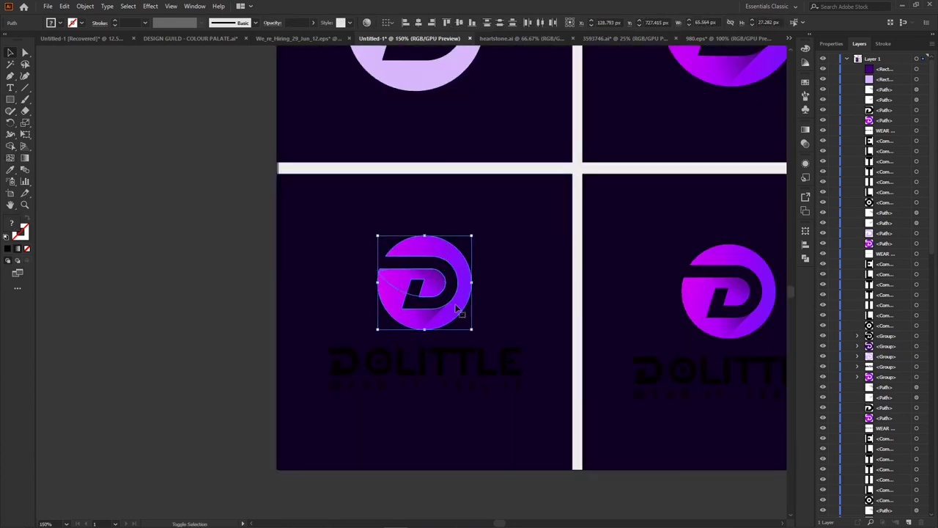
click(146, 261)
click(445, 258)
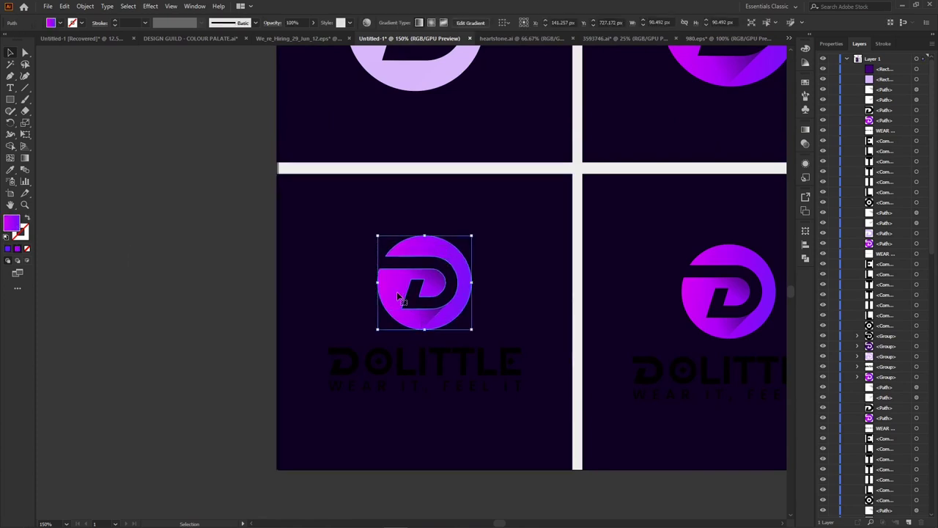
click(11, 169)
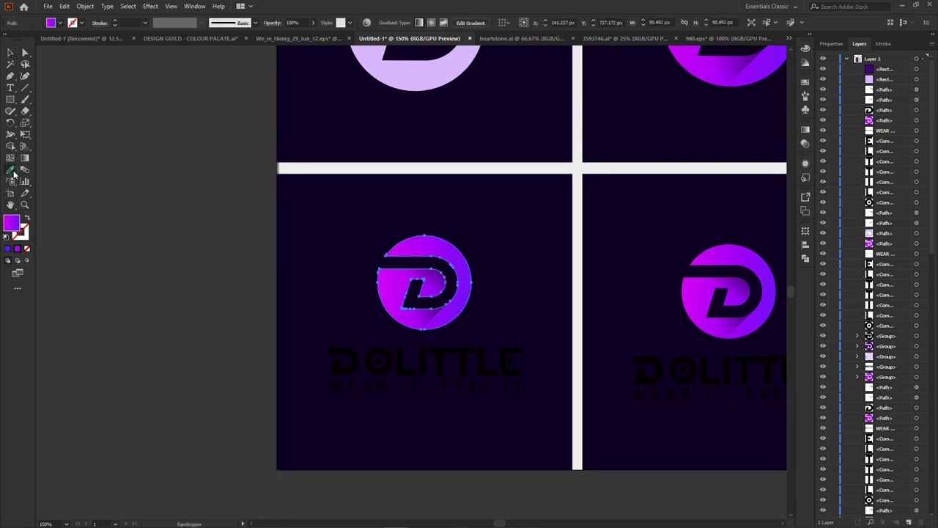
click(425, 79)
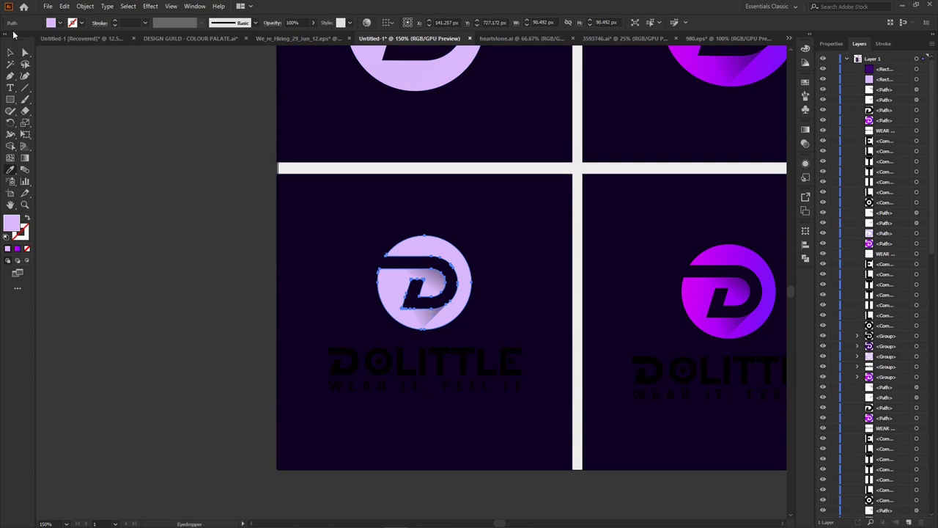
click(11, 53)
click(210, 267)
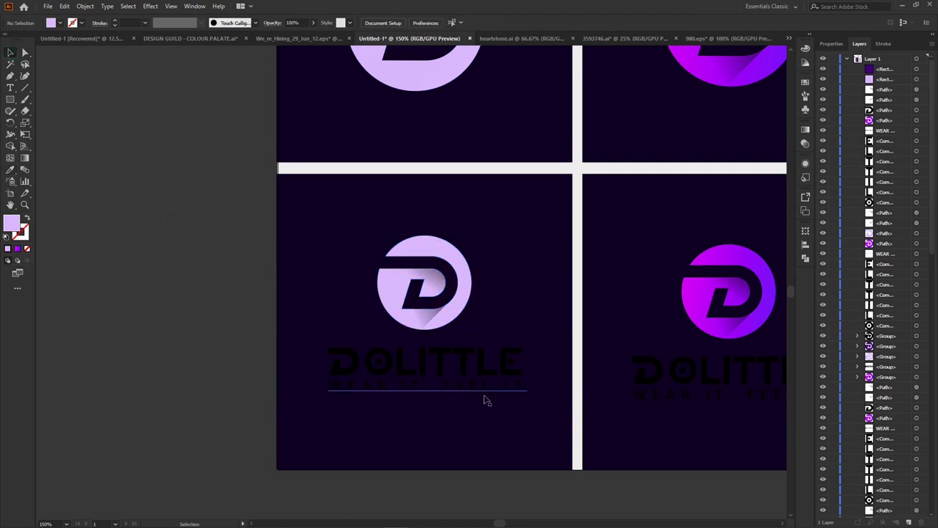
Step: Lock the dark background rectangle behind the lavender stacked logo in the bottom row
click(438, 372)
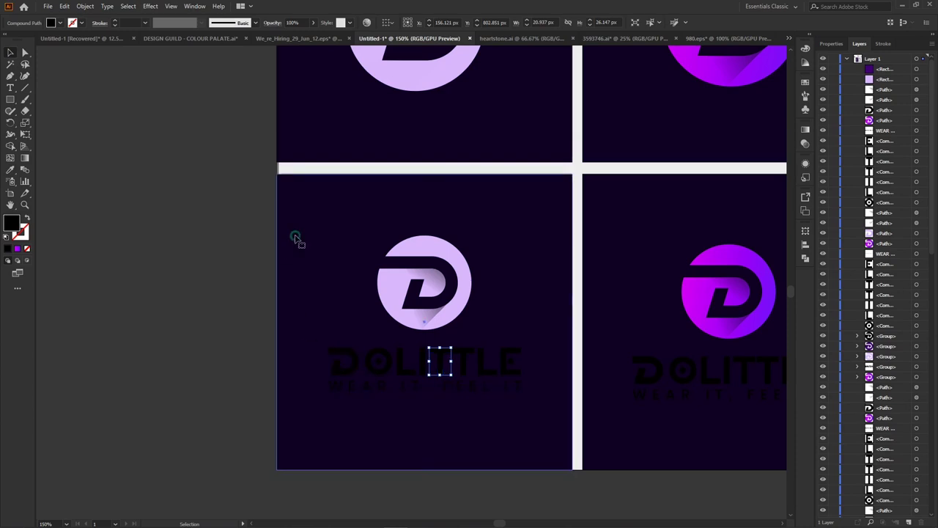
click(350, 294)
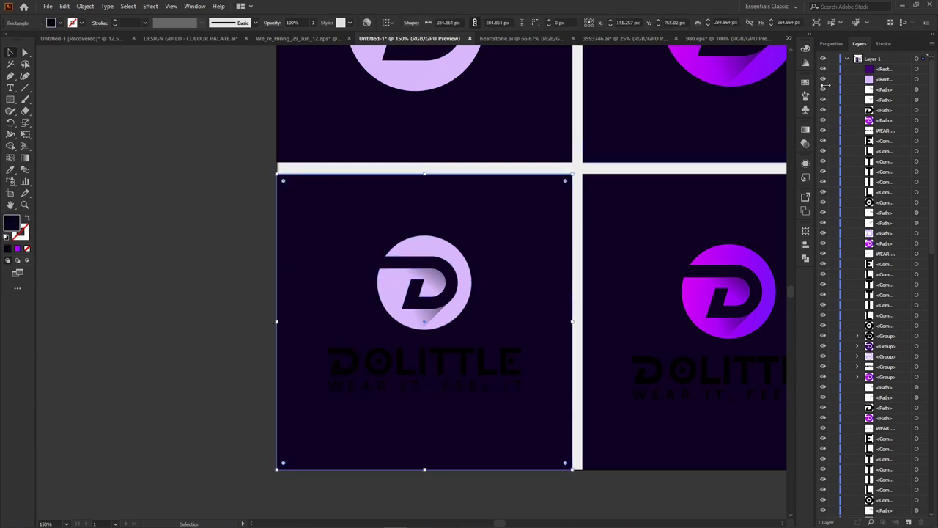
scroll(884, 394, down, 5)
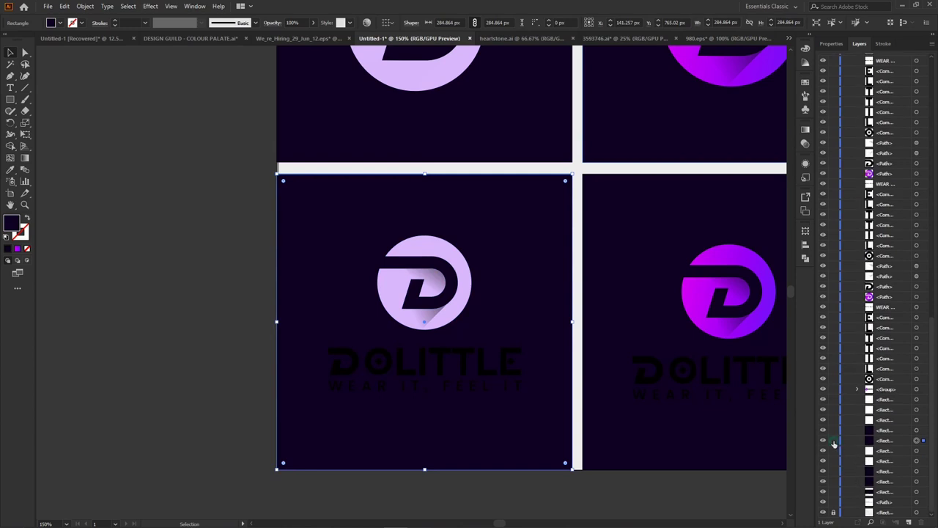
click(833, 441)
Step: Recolour the DOLITTLE wordmark and tagline in the first dark panel of the bottom row with the emblem's light lavender
drag(309, 348, 561, 427)
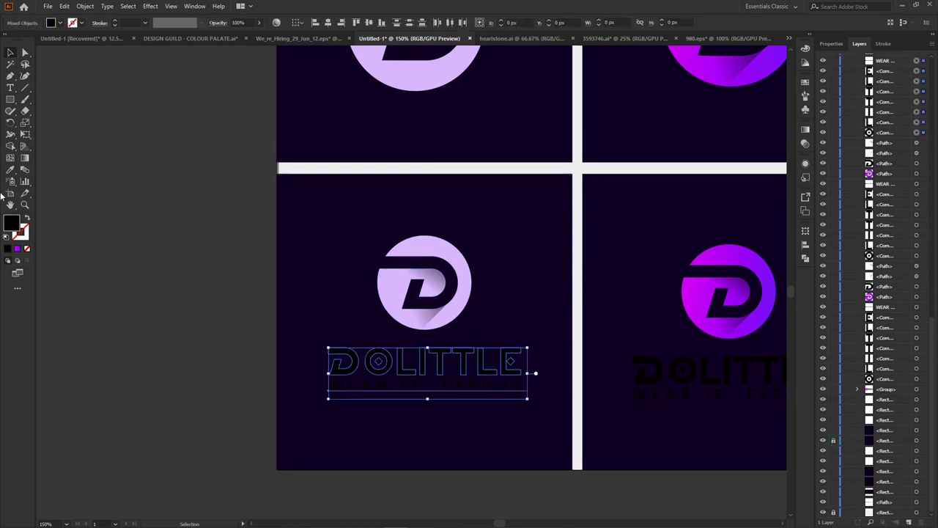
click(59, 22)
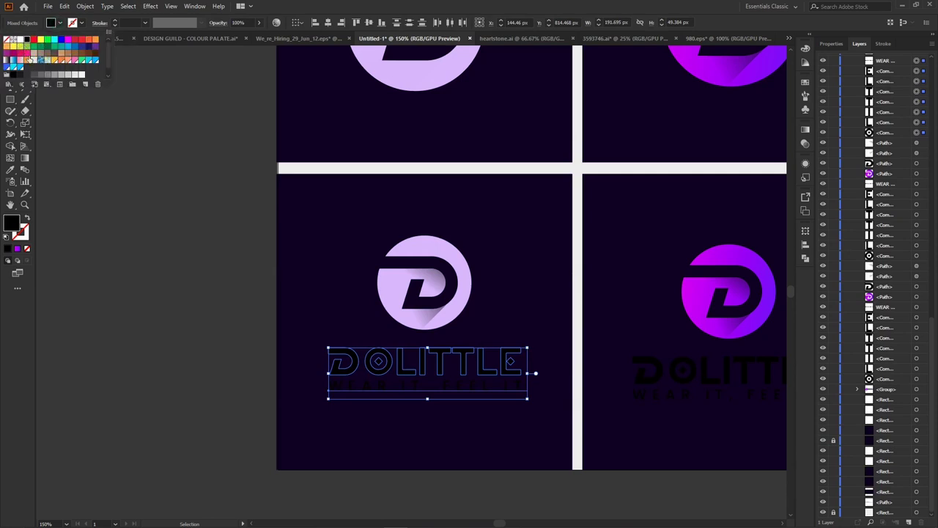
key(Escape)
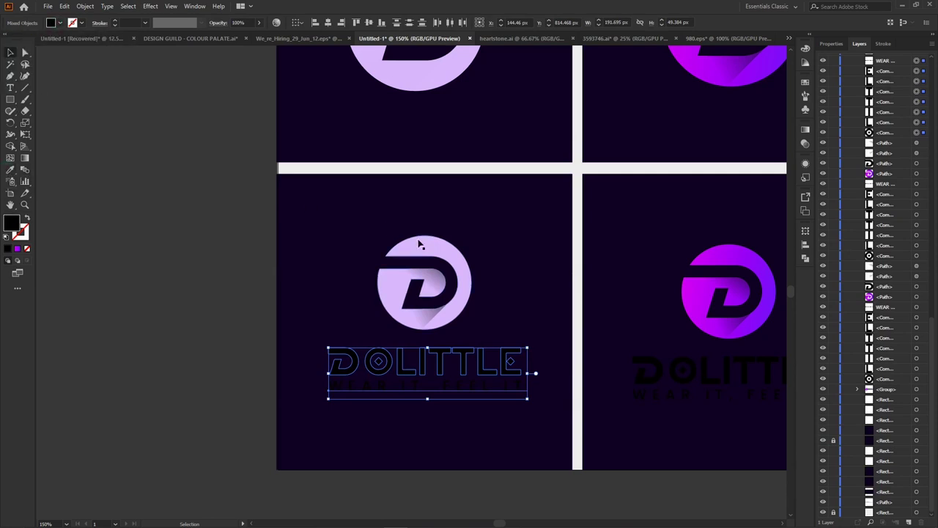
click(11, 169)
click(382, 312)
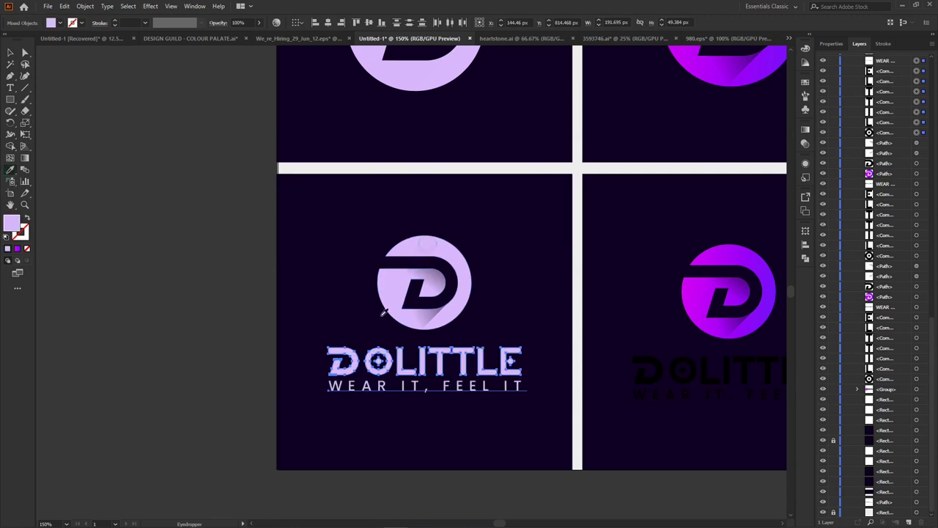
click(11, 53)
Step: Lock the background rectangle of the second dark panel in the bottom row
scroll(410, 352, right, 5)
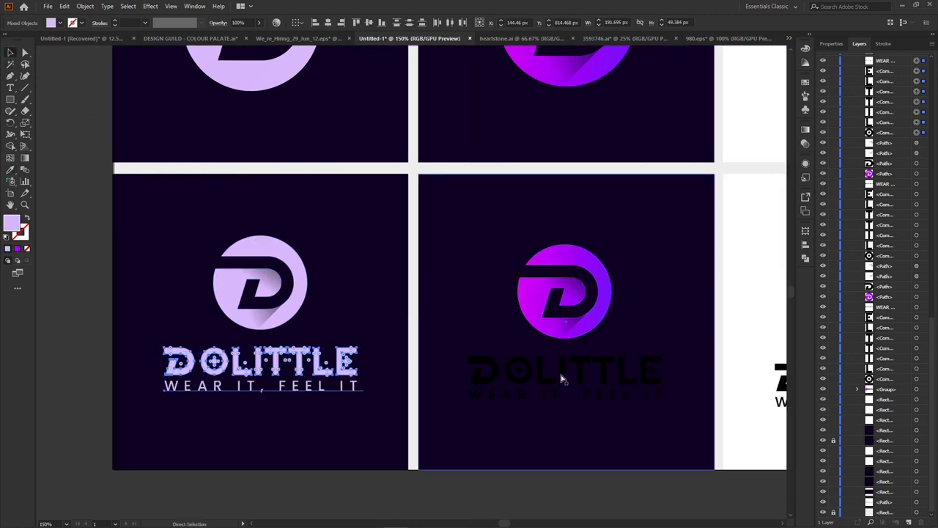
click(482, 374)
click(661, 316)
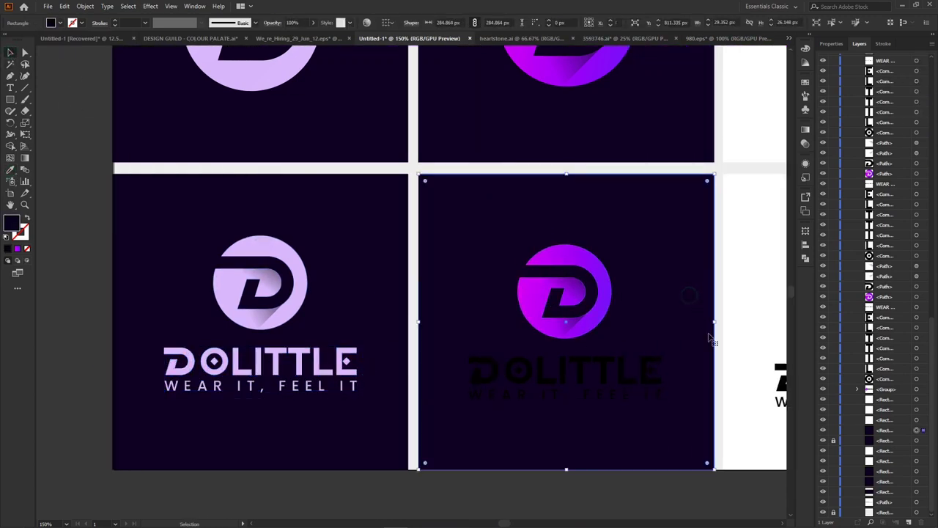
click(834, 429)
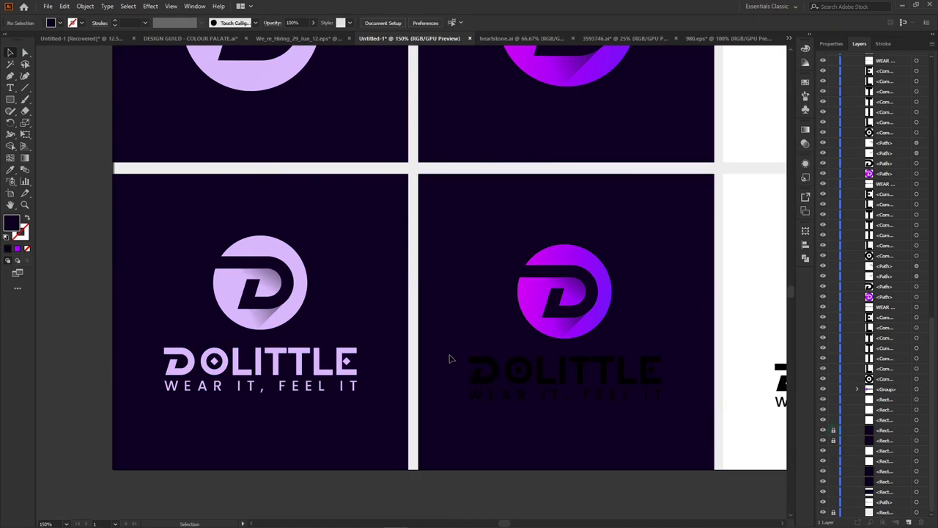
Step: Recolour the wordmark and tagline beneath the gradient emblem in the second dark panel with the neighbouring logo's light lavender
drag(449, 355, 695, 430)
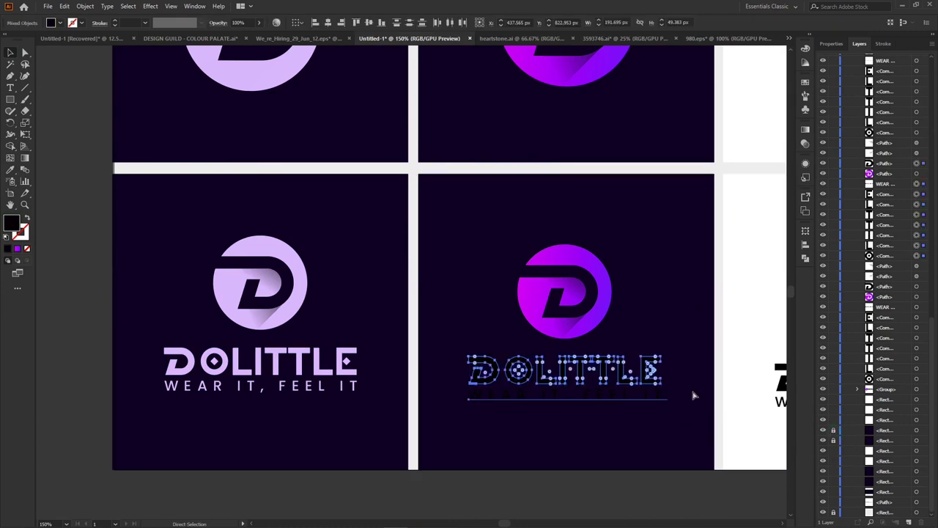
key(ctrl+minus)
key(ctrl+minus)
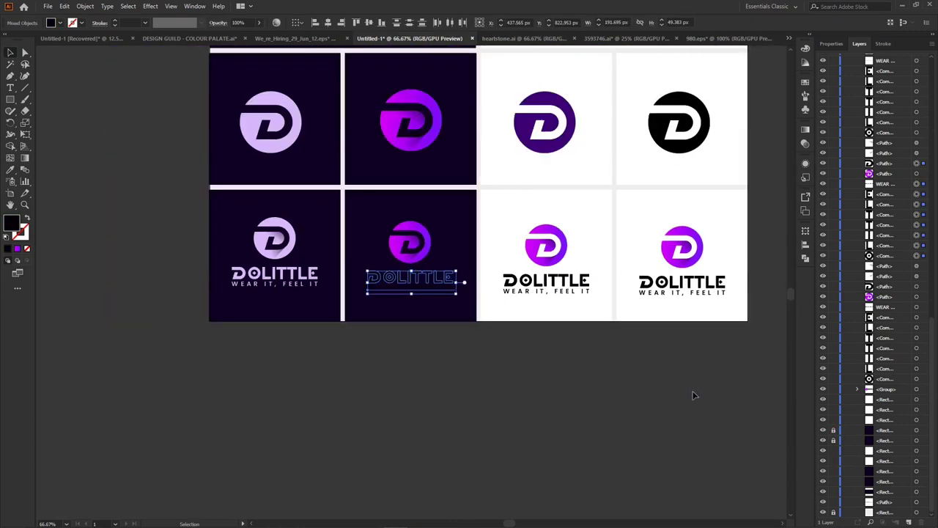
click(11, 171)
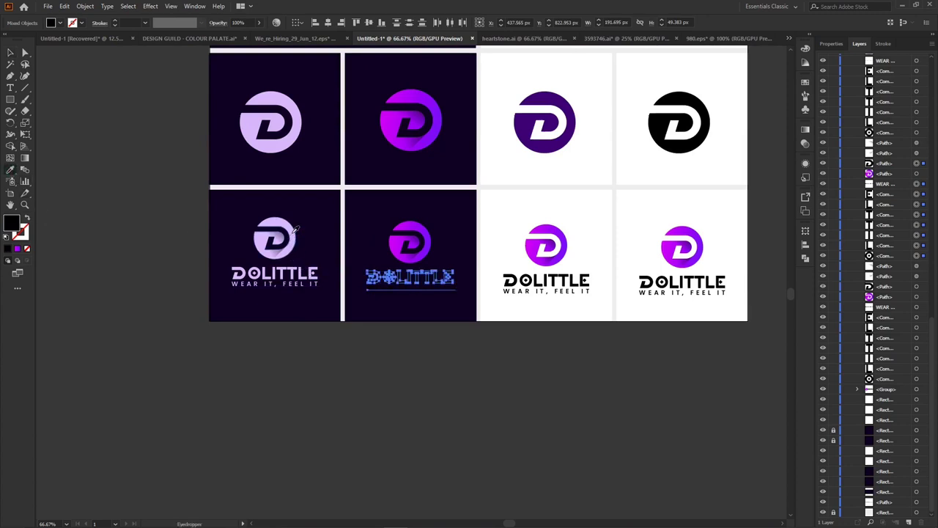
click(294, 232)
click(10, 52)
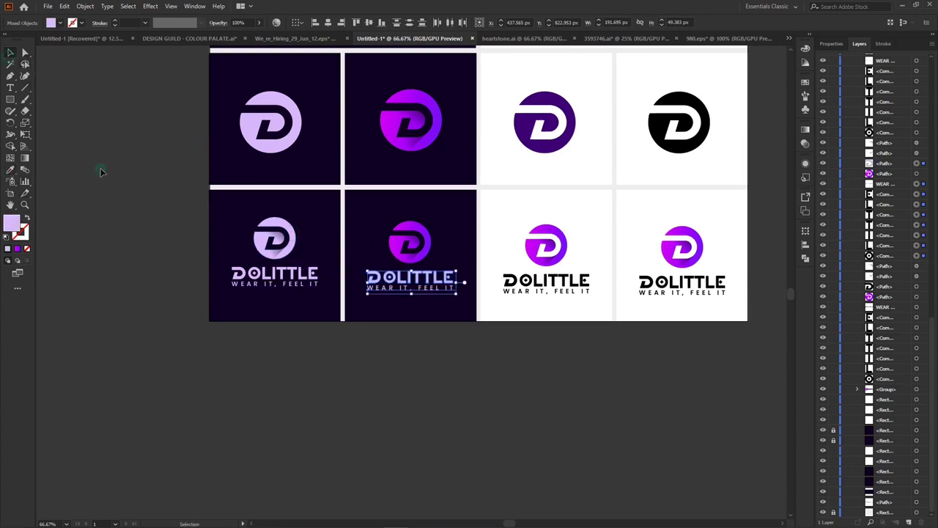
click(98, 169)
Step: Recolour the stacked logo's emblem in the bottom row's first white panel with the dark purple of the emblem above it
scroll(220, 220, right, 6)
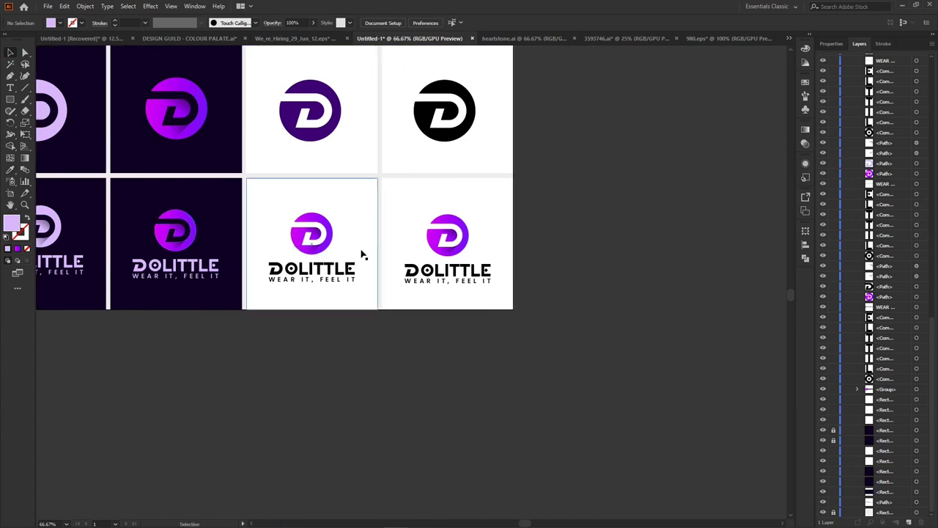
click(320, 224)
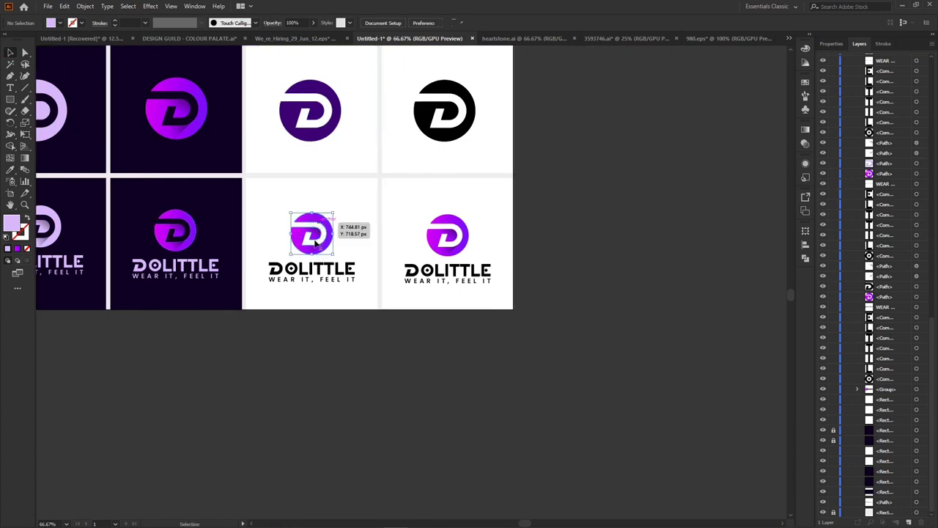
click(10, 171)
click(314, 82)
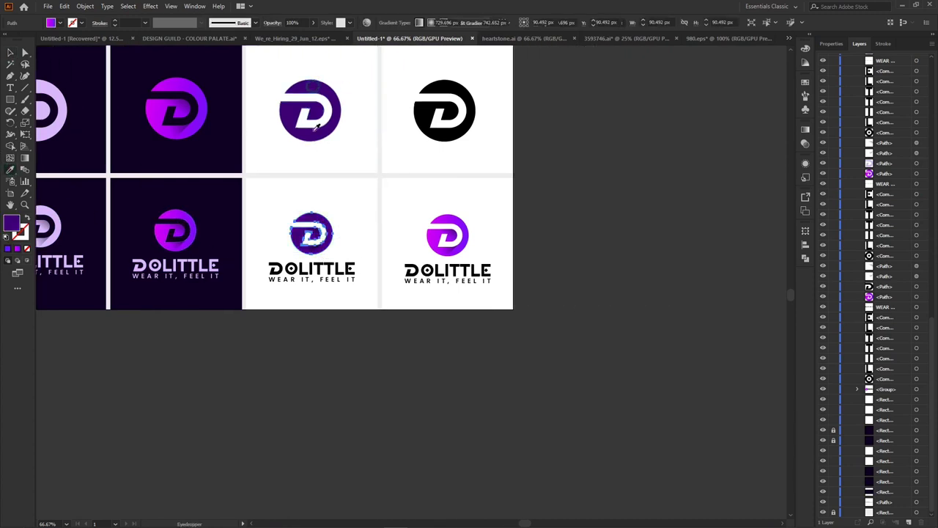
click(10, 53)
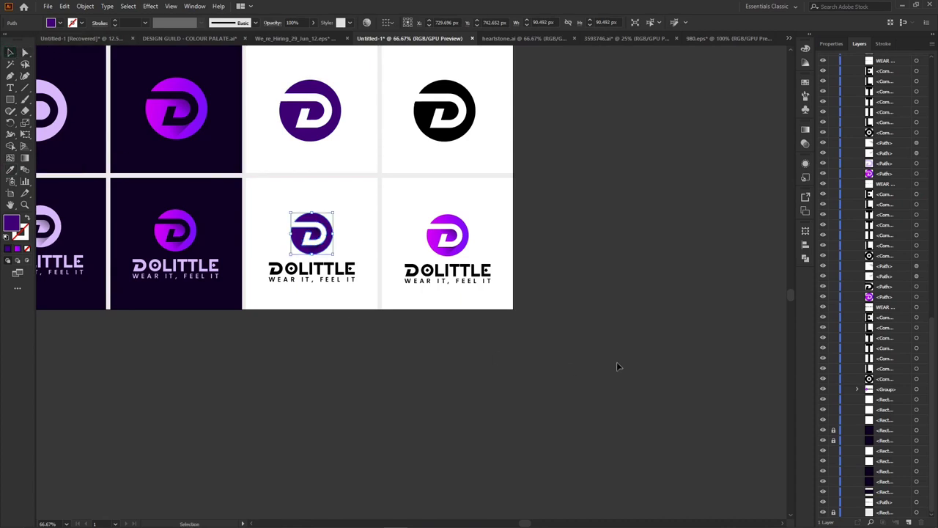
click(613, 311)
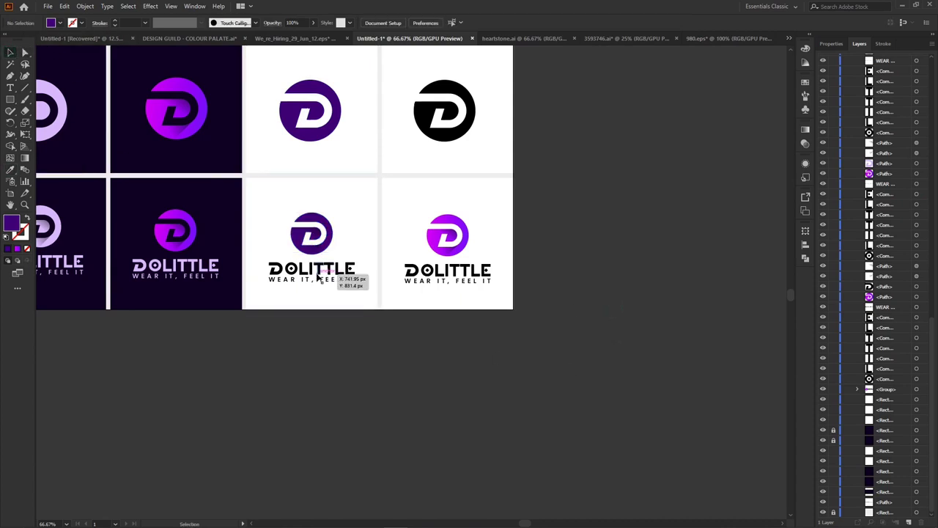
click(317, 274)
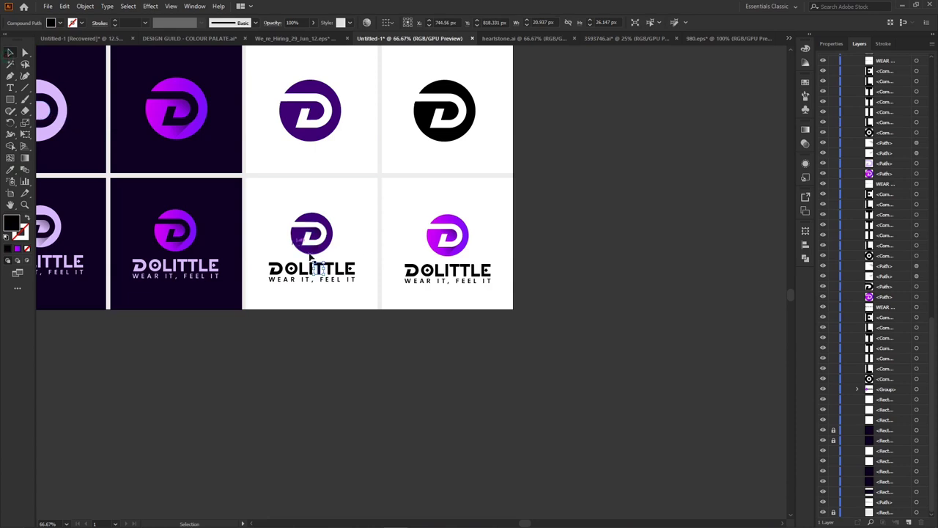
click(576, 277)
Step: Recolour the stacked logo's emblem in the bottom row's last white panel with the black of the emblem above it
click(454, 216)
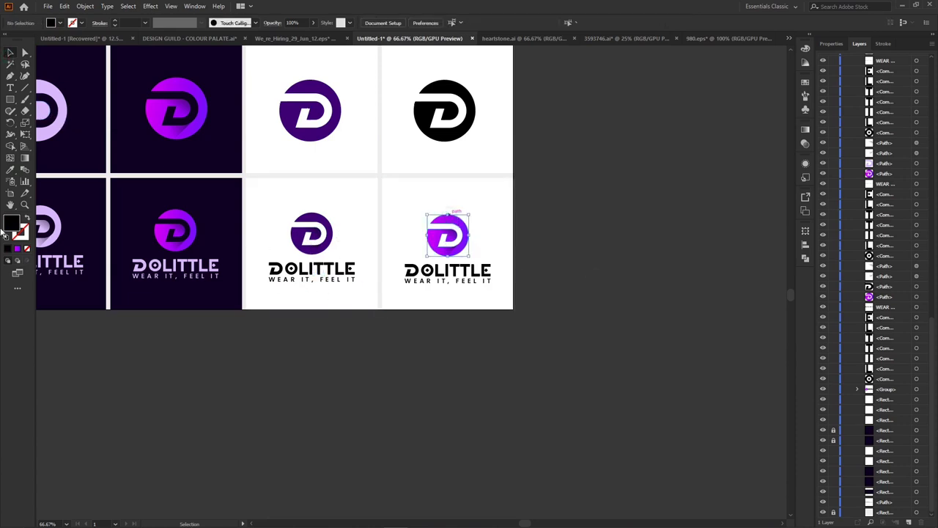
click(11, 169)
click(448, 91)
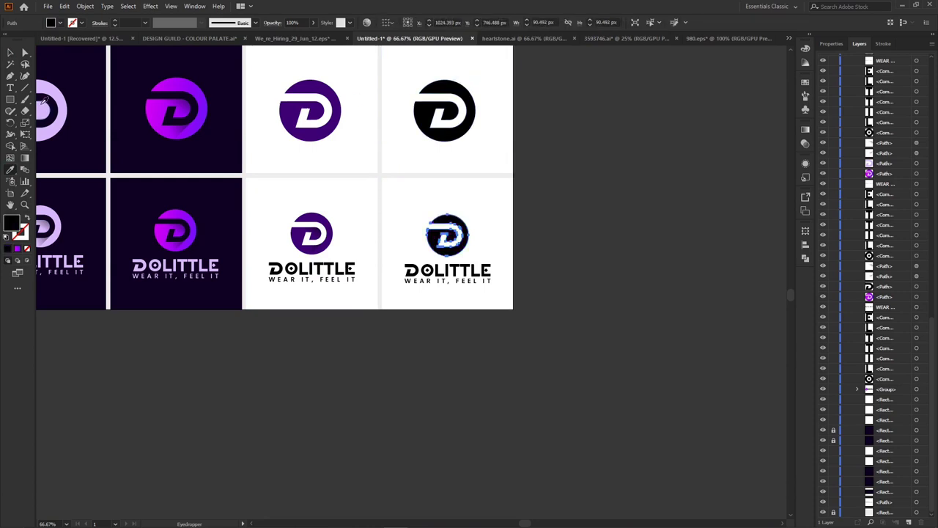
click(11, 53)
click(635, 181)
Step: Delete the leftover full logo, stacked logo and loose wordmark above the artboard, keeping the two colour swatches
key(ctrl+minus)
key(ctrl+minus)
key(ctrl+minus)
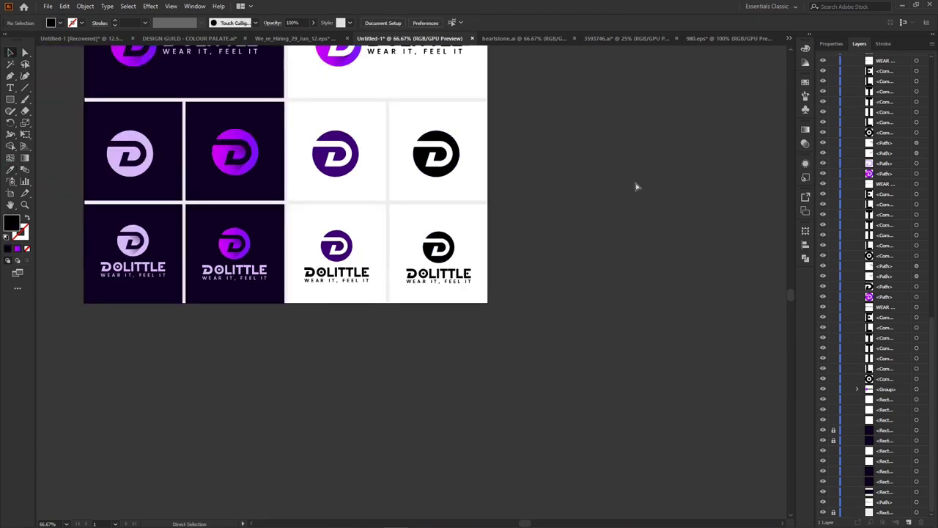
key(ctrl+minus)
key(ctrl+plus)
key(ctrl+plus)
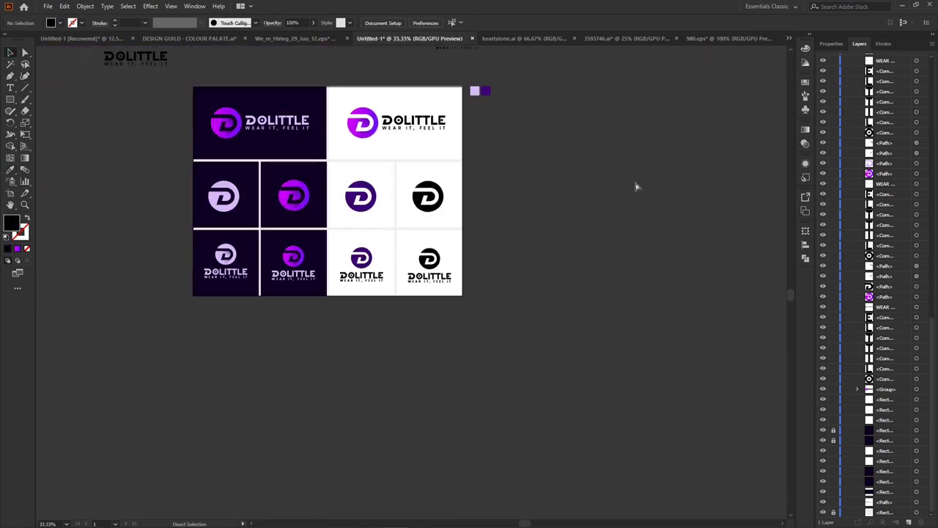
scroll(630, 187, up, 5)
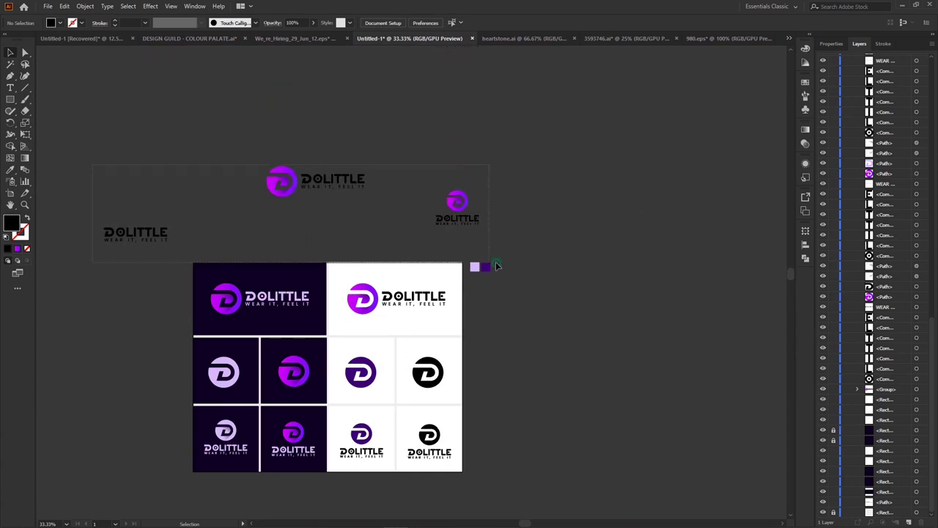
click(525, 253)
key(Delete)
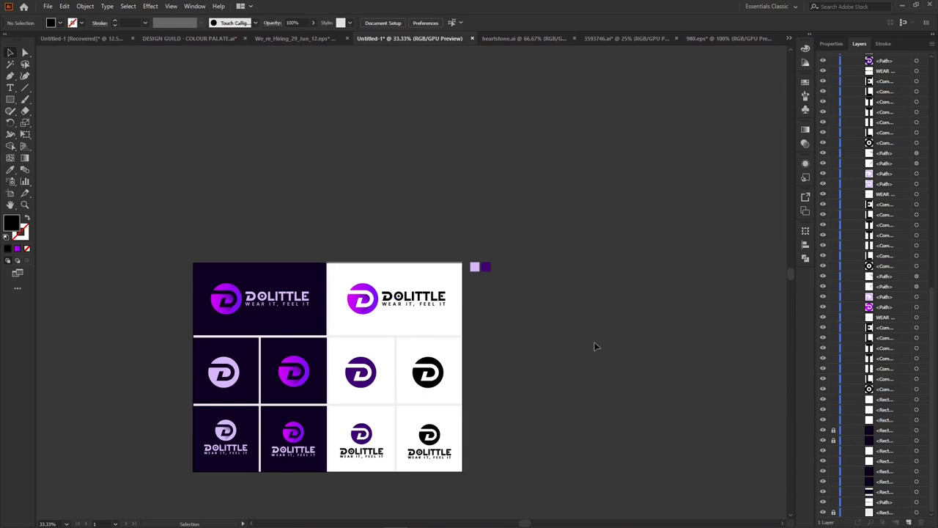
key(ctrl+equal)
scroll(517, 323, down, 2)
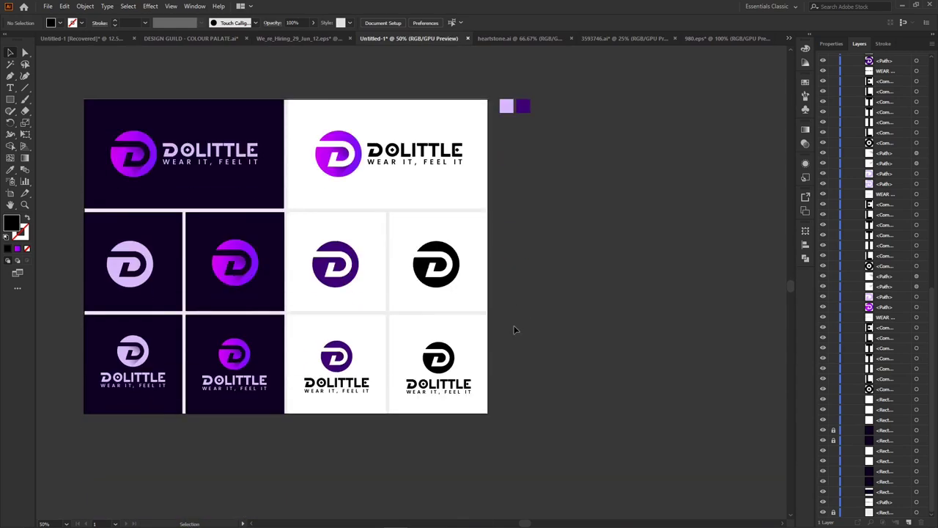
scroll(515, 330, left, 3)
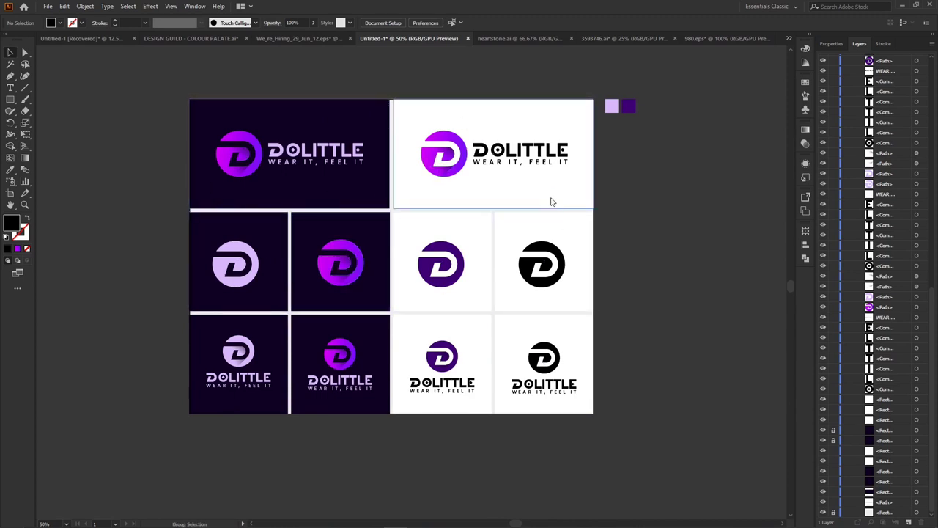
key(ctrl+alt+s)
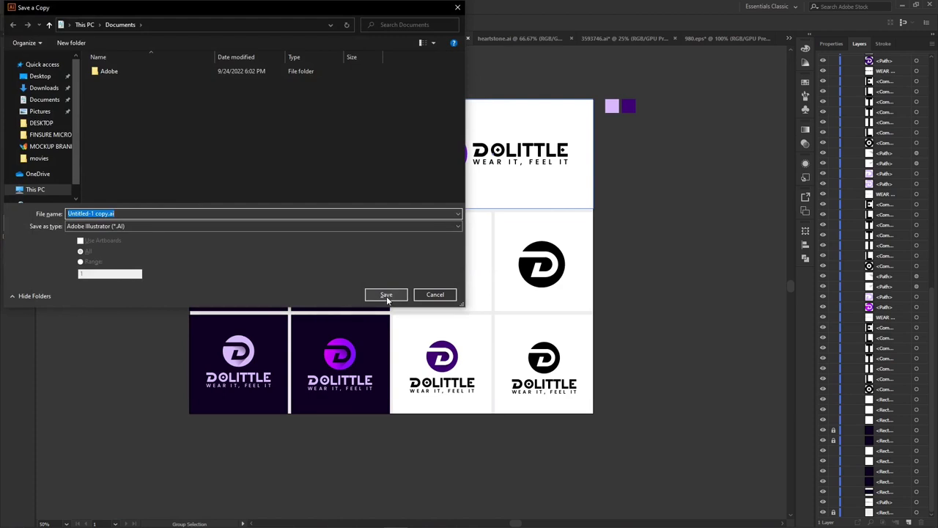
click(116, 227)
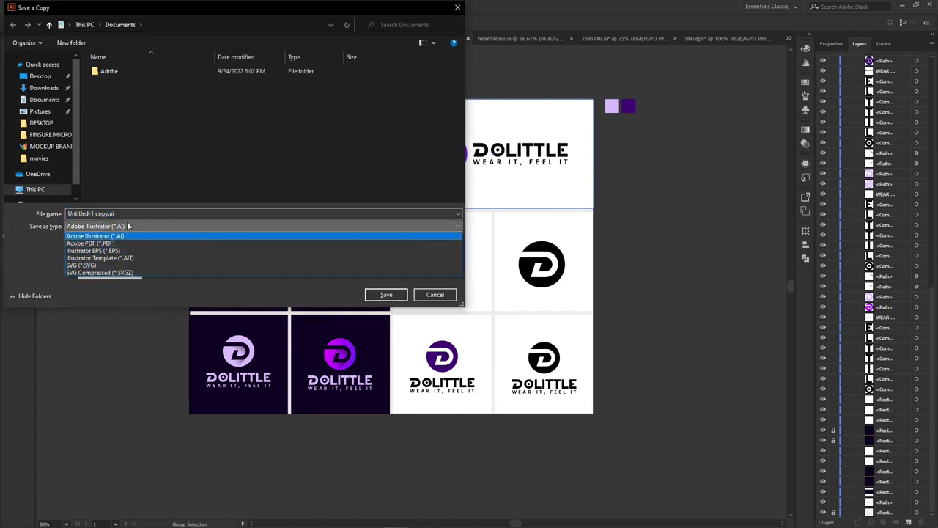
click(122, 244)
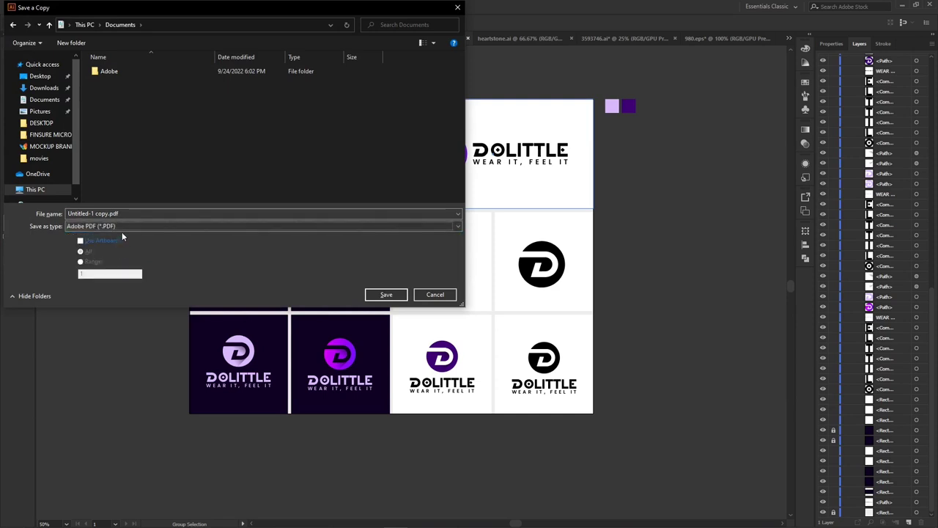
click(117, 224)
click(123, 237)
click(140, 226)
click(141, 251)
click(124, 225)
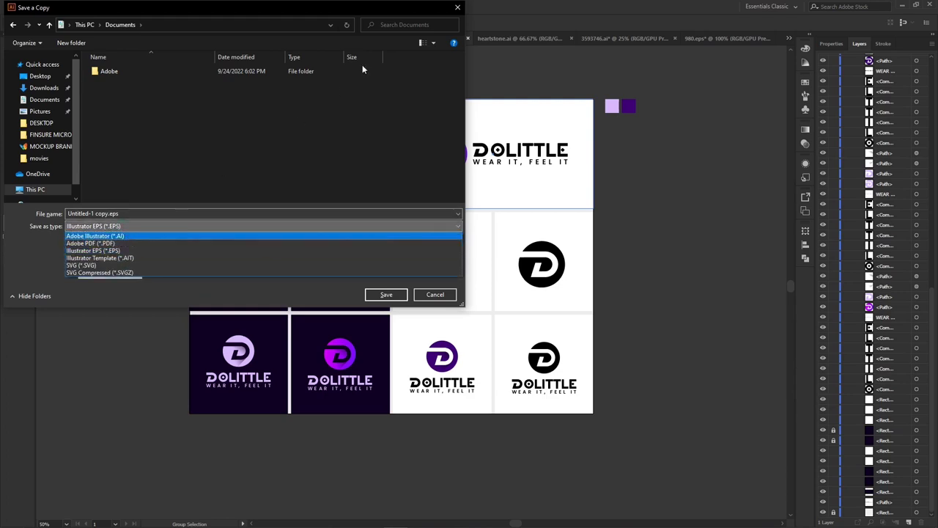
click(458, 7)
click(457, 7)
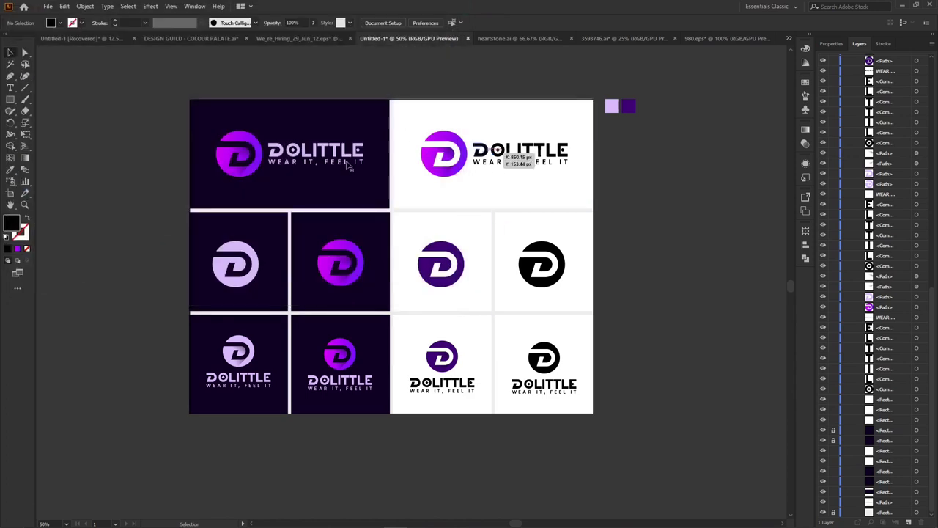
Step: Save a copy of the sheet to the Desktop as an Adobe PDF with Optimize for Fast Web View enabled
key(ctrl+alt+s)
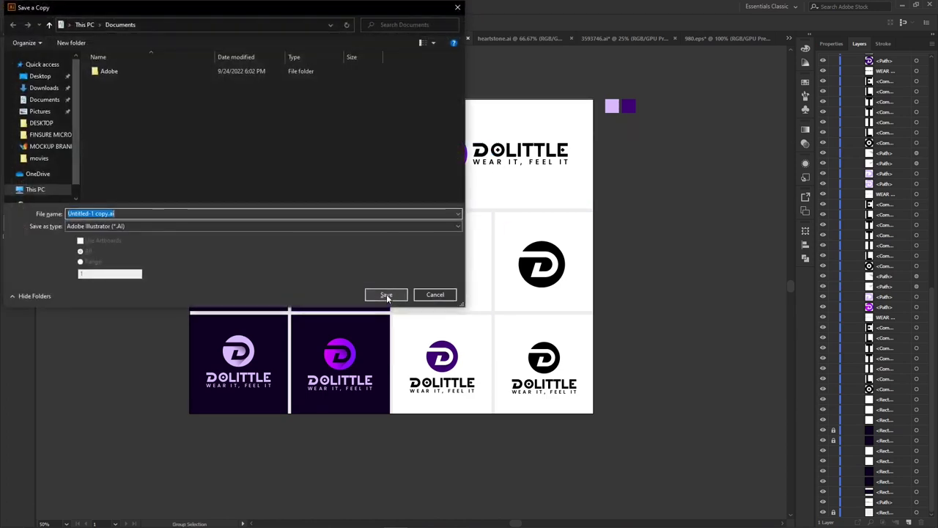
click(120, 226)
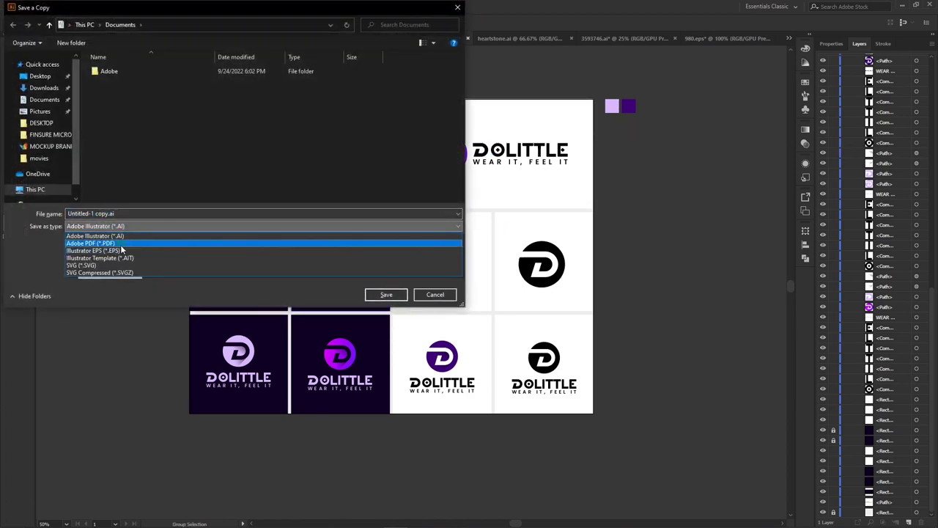
click(91, 242)
click(41, 75)
click(385, 295)
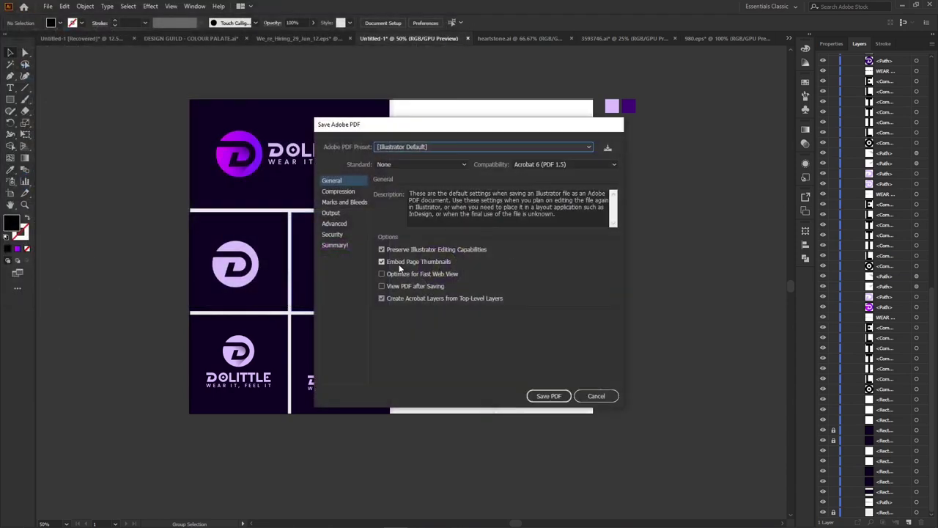
click(392, 275)
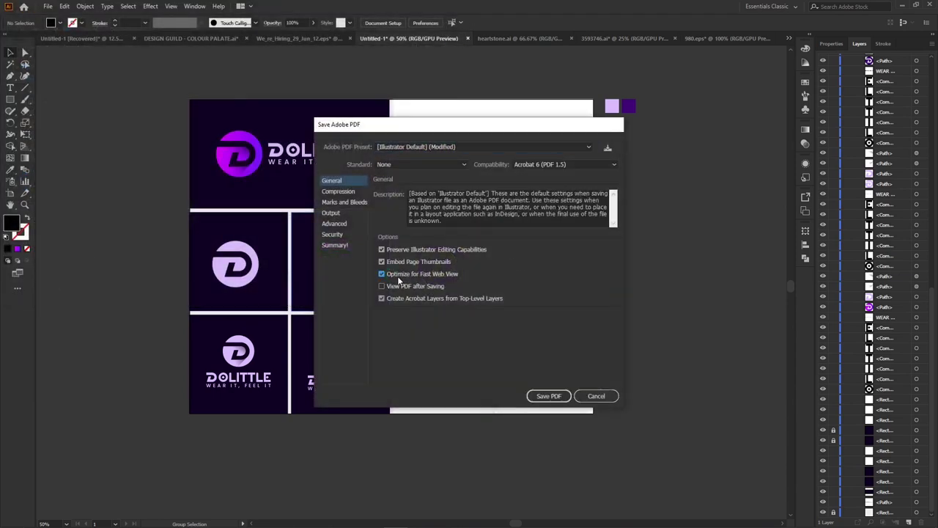
click(557, 397)
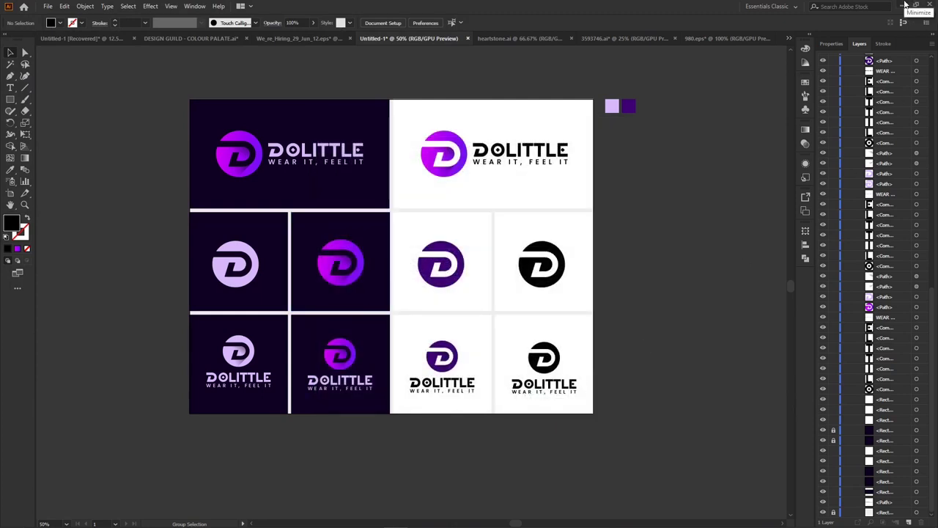
Step: Open Untitled-1 copy.pdf from the desktop in a maximised Edge window and examine the exported logo sheet
click(906, 4)
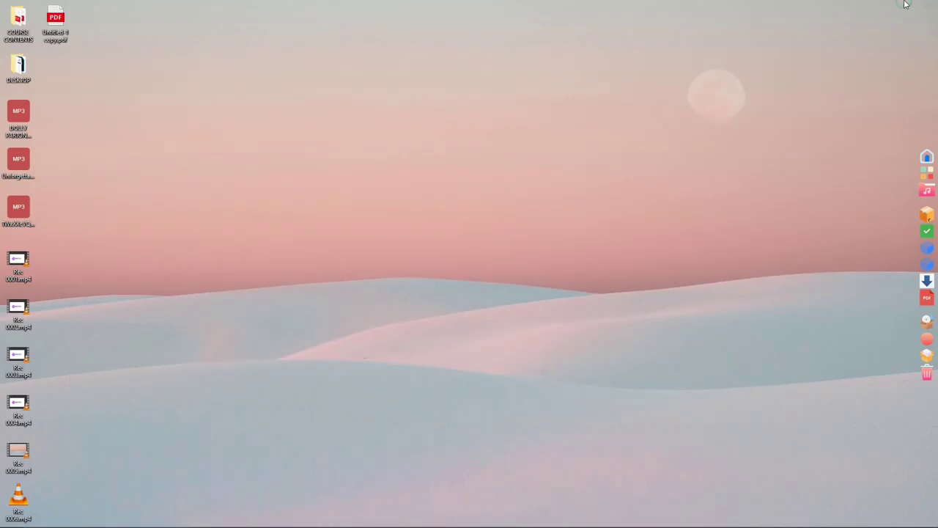
double_click(58, 23)
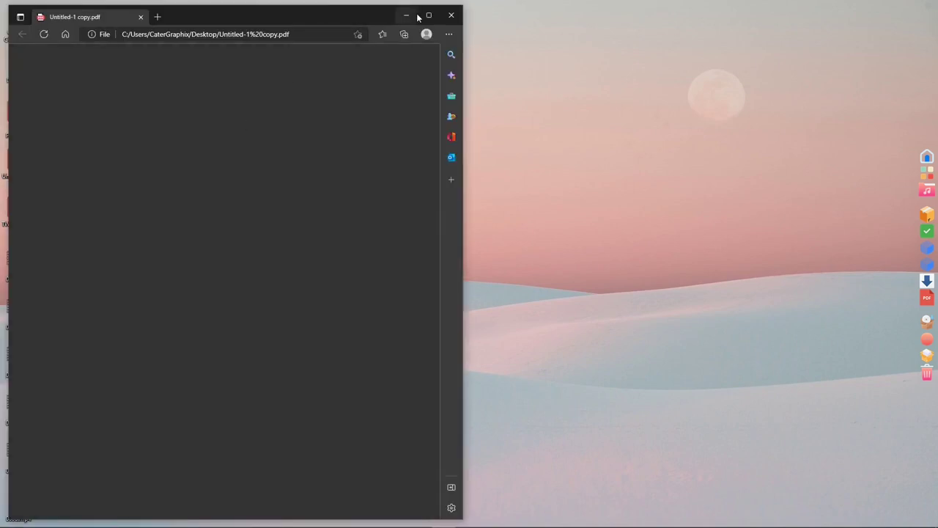
click(428, 15)
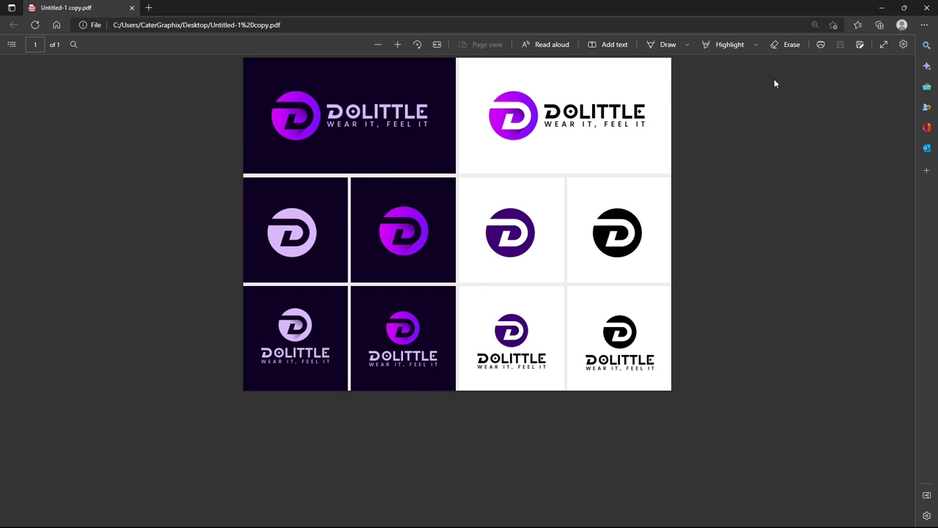
click(881, 7)
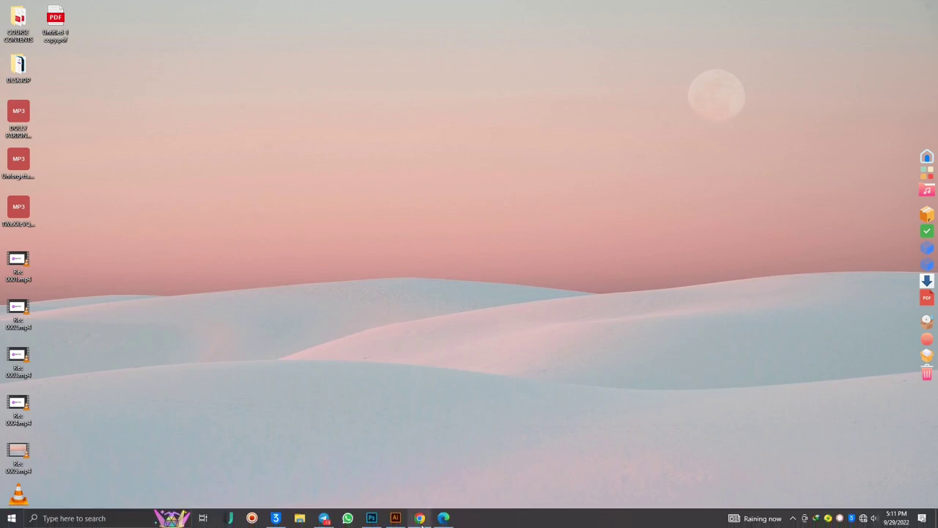
Step: Switch back to Illustrator, duplicate the dark purple swatch beside itself and fill the copy with the emblem's magenta-to-violet gradient
click(393, 521)
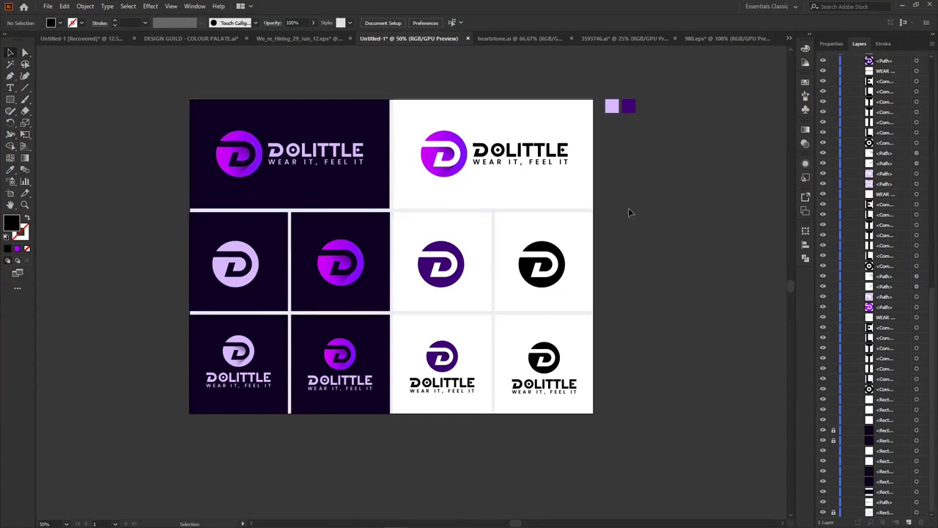
drag(635, 108, 652, 108)
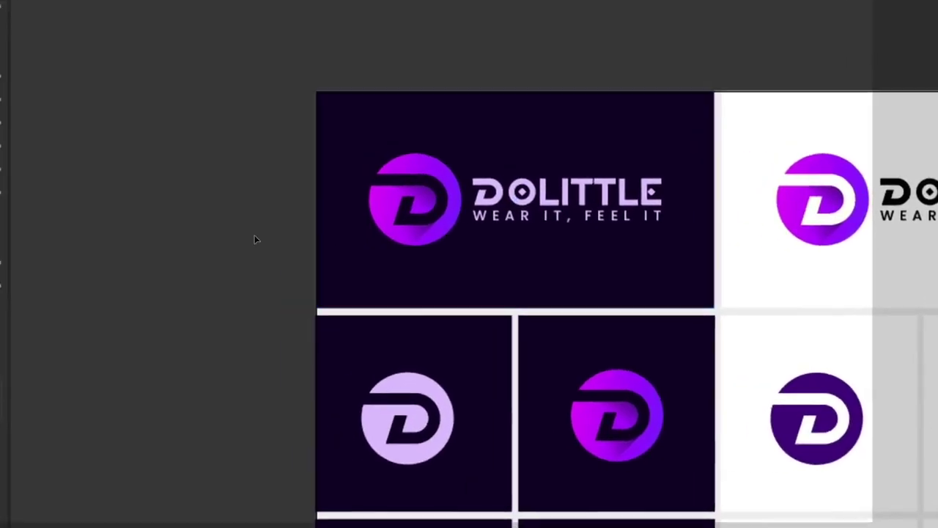
key(i)
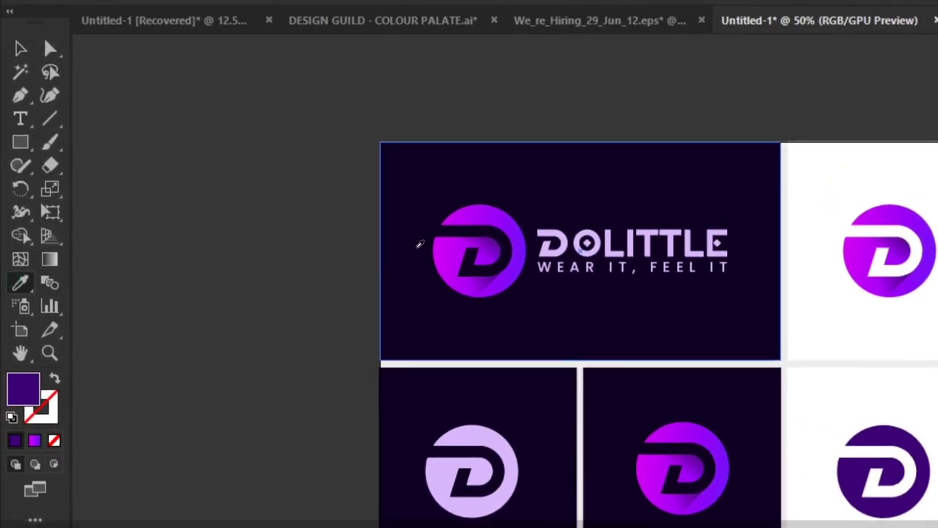
click(464, 256)
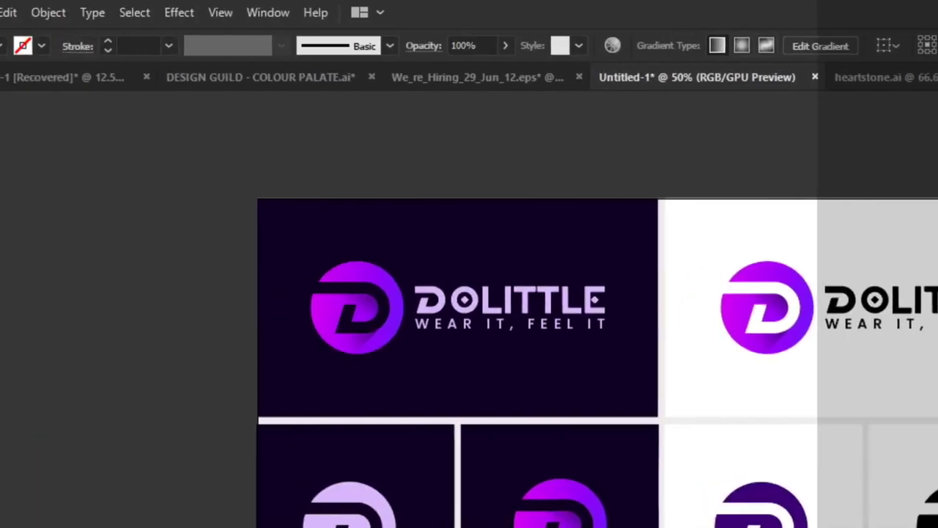
click(17, 91)
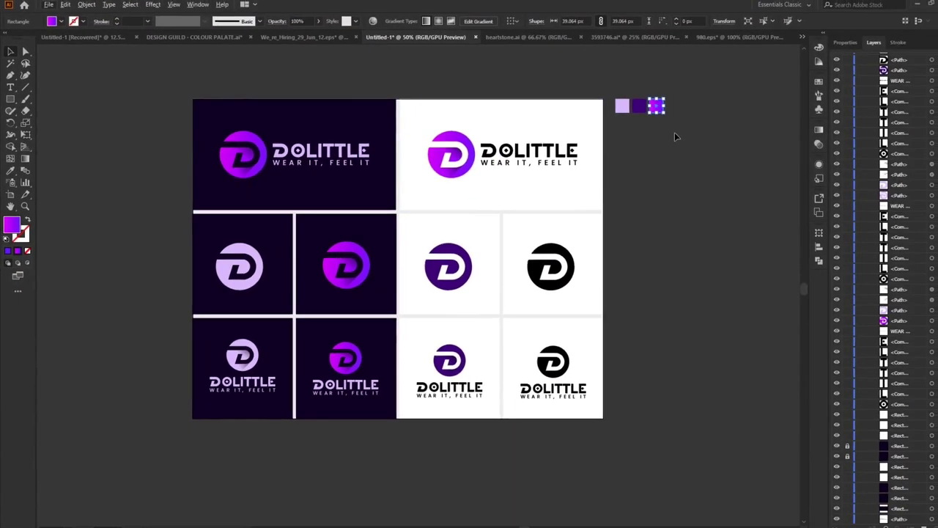
click(688, 123)
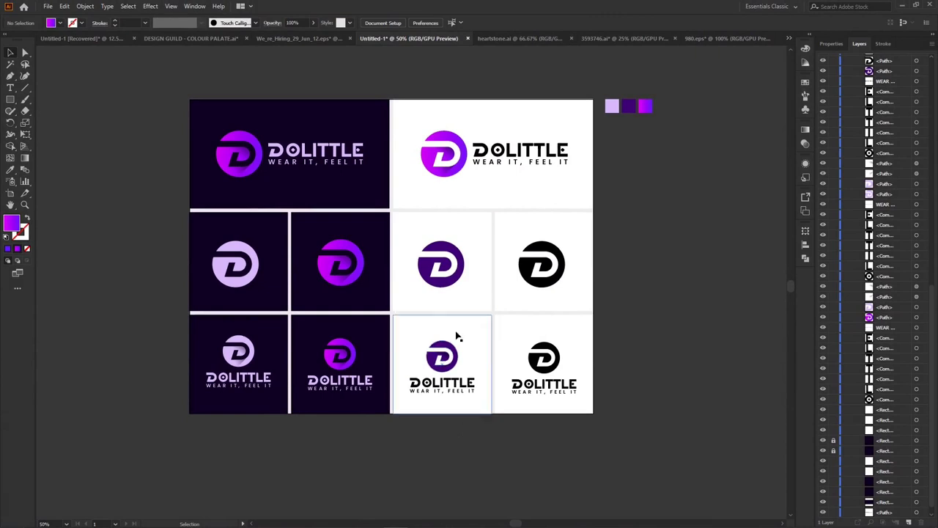
Step: Lock the five white panel rectangles behind the full logo, emblems and stacked logos
click(350, 193)
shift+click(398, 192)
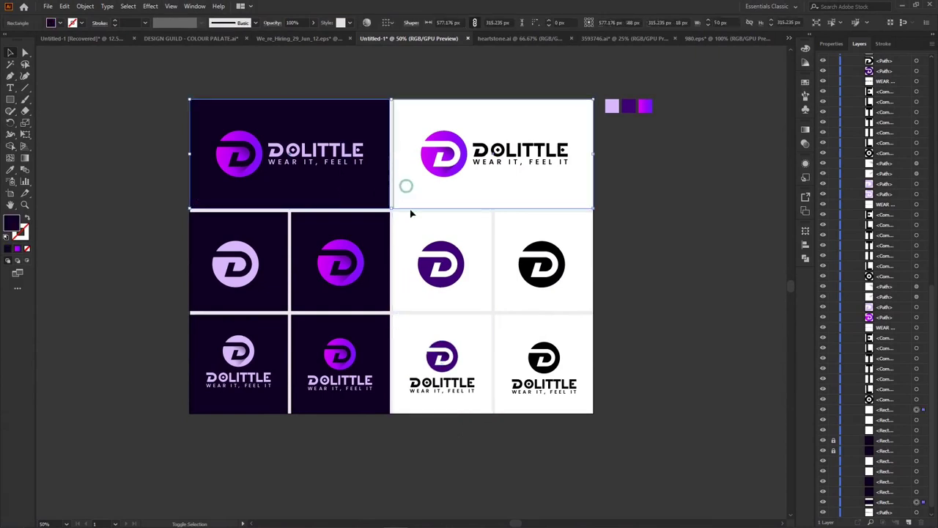
shift+click(368, 233)
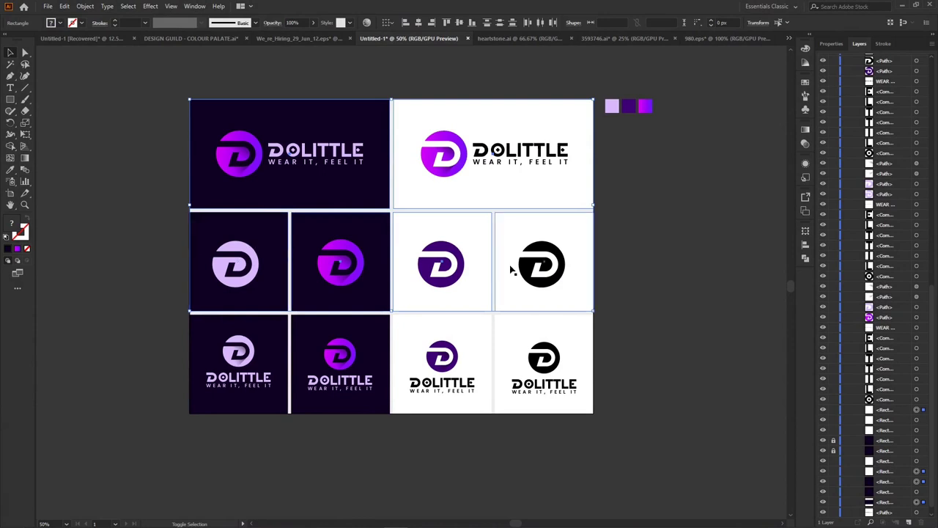
shift+click(584, 330)
shift+click(474, 321)
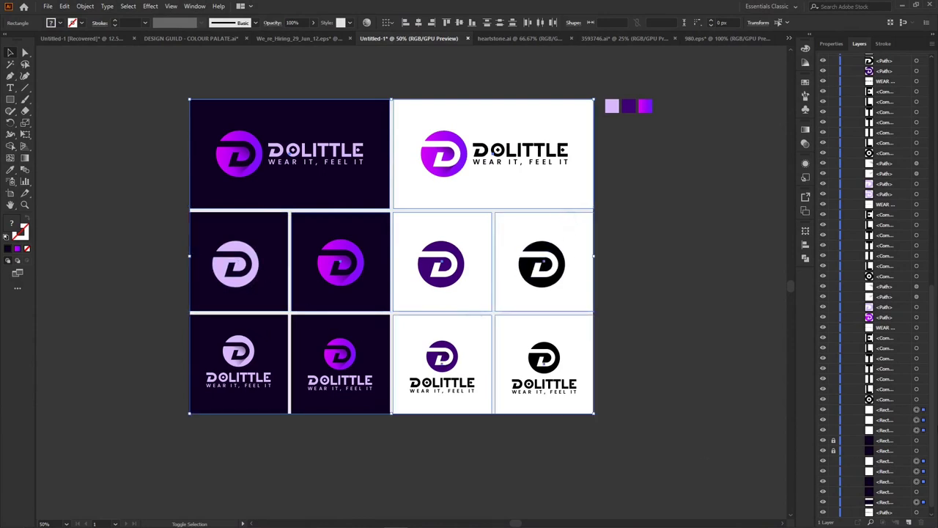
click(832, 409)
click(833, 419)
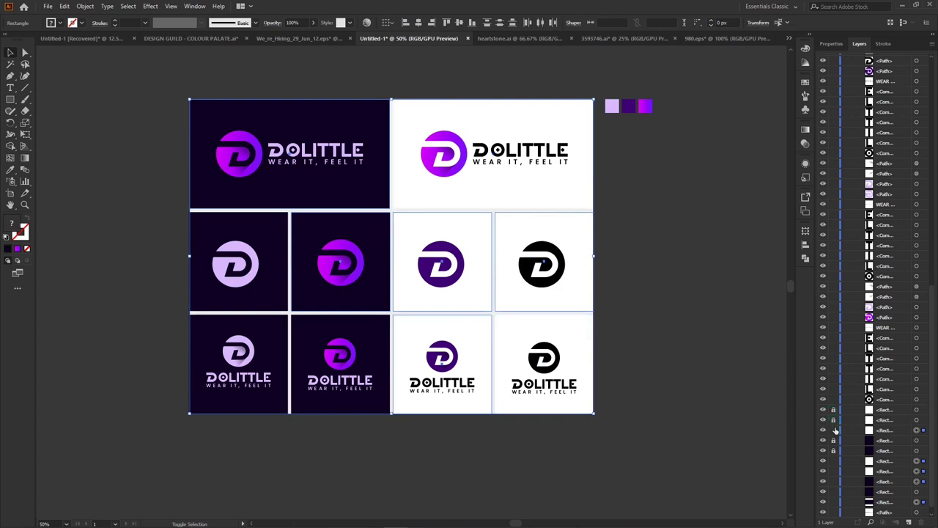
click(832, 430)
click(833, 461)
click(833, 471)
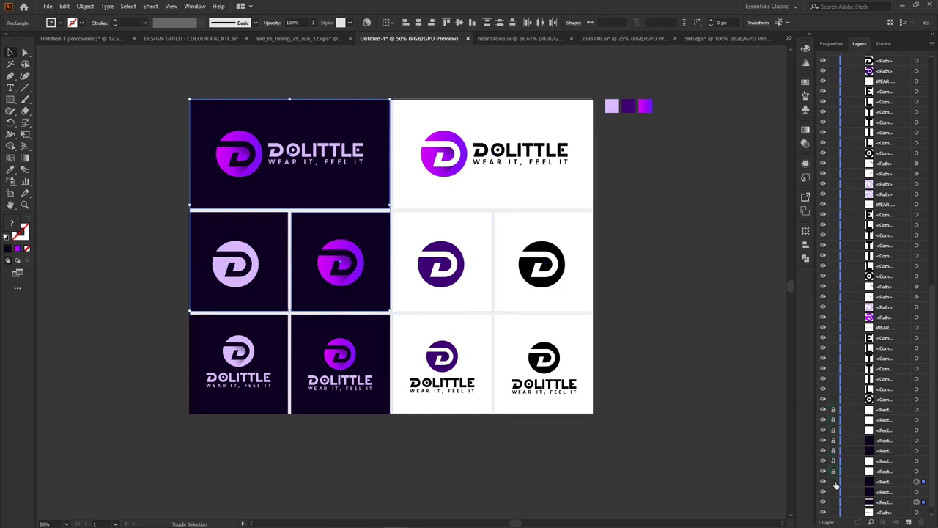
Step: Lock the remaining dark panel rectangles behind the top full logo and the two emblems below it
click(833, 502)
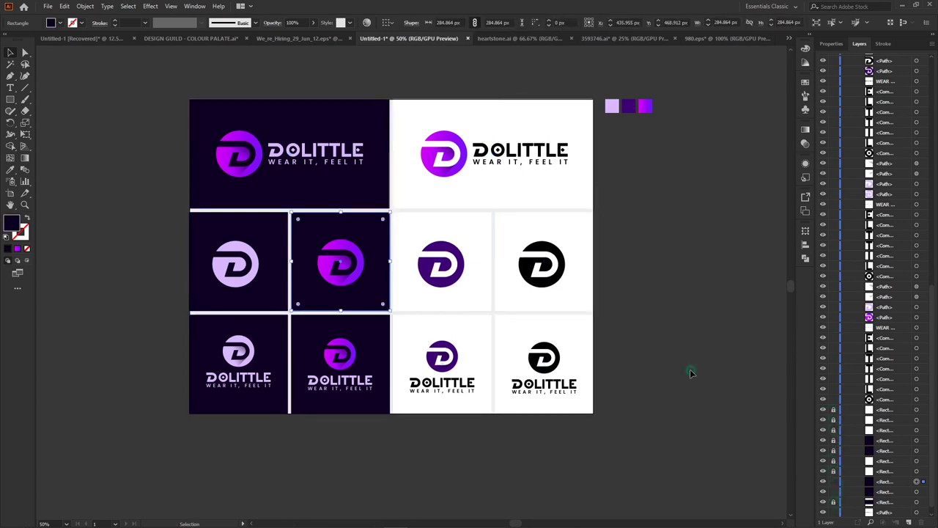
click(366, 257)
click(833, 481)
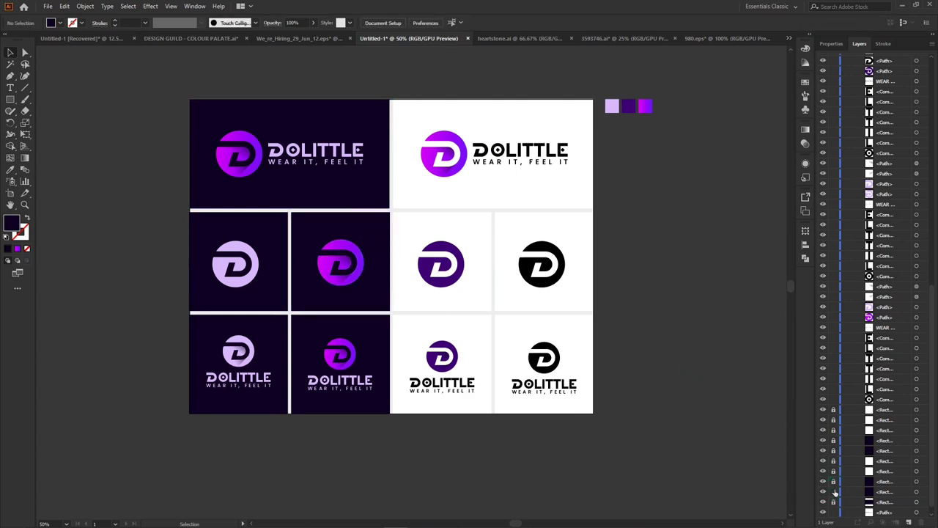
click(833, 492)
Step: Test-select the black emblem, both full logos and the two dark-panel emblems to check that the locked panels stay out of the selection
drag(488, 299, 624, 258)
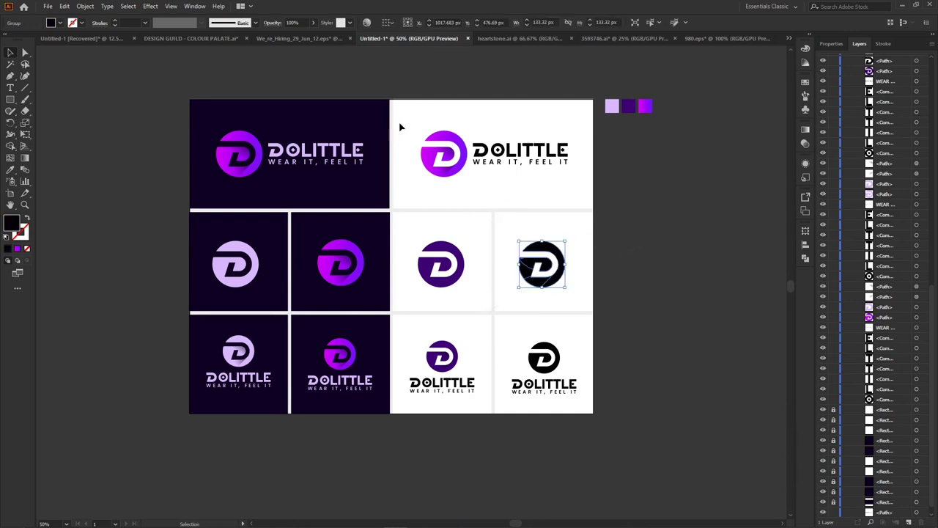
drag(399, 124, 610, 212)
drag(187, 116, 371, 196)
click(151, 198)
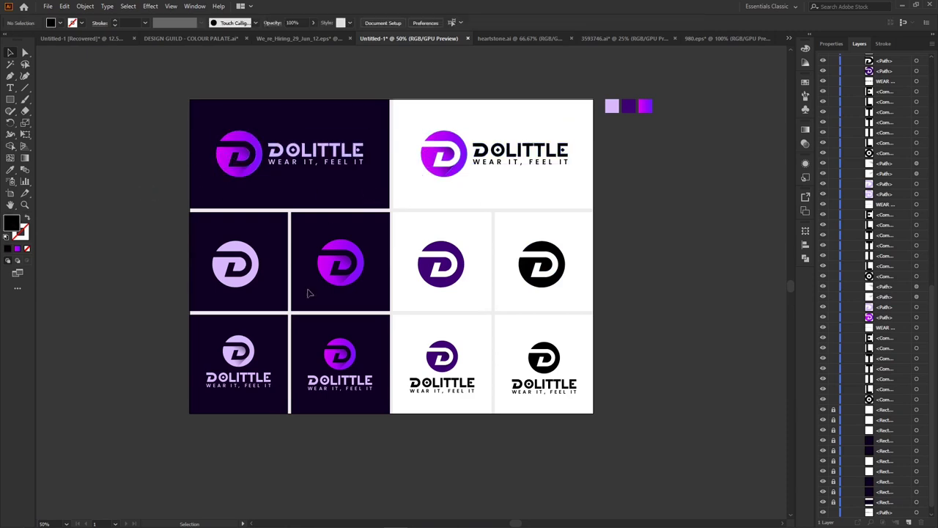
drag(163, 213, 379, 312)
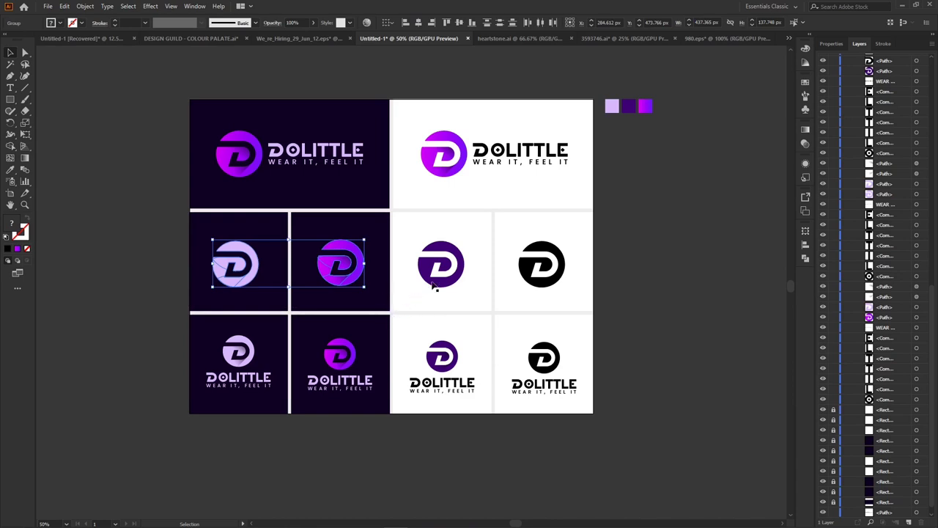
click(564, 283)
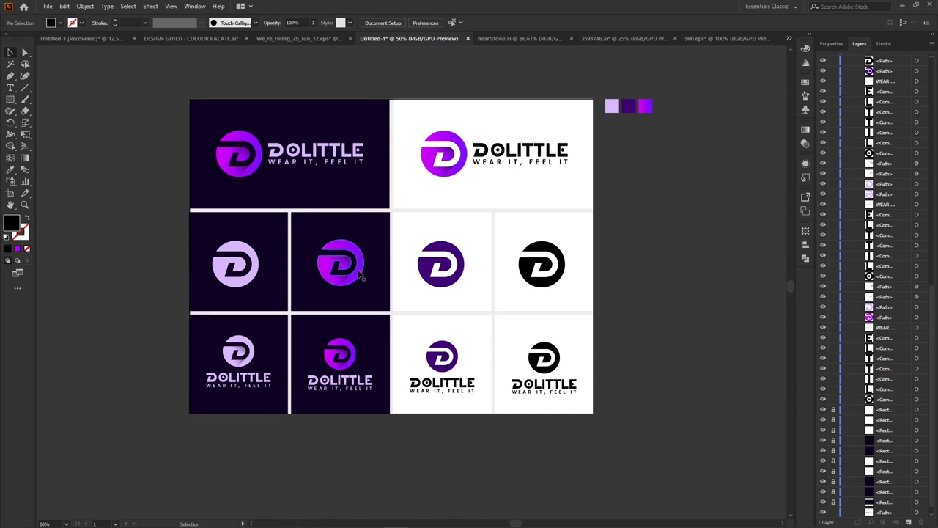
Step: Switch to Telegram and look through the mockup files shared in the CaterGraphix Resources group
click(905, 5)
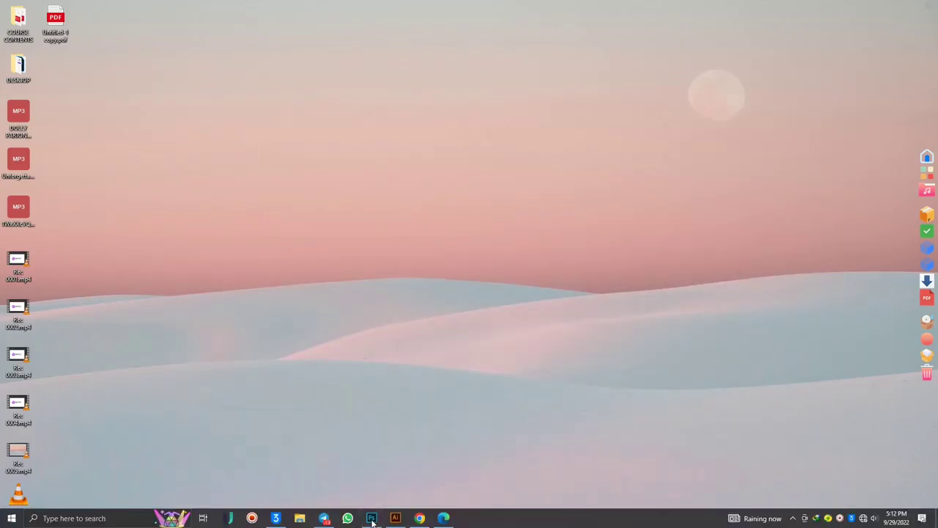
click(341, 518)
scroll(520, 356, down, 10)
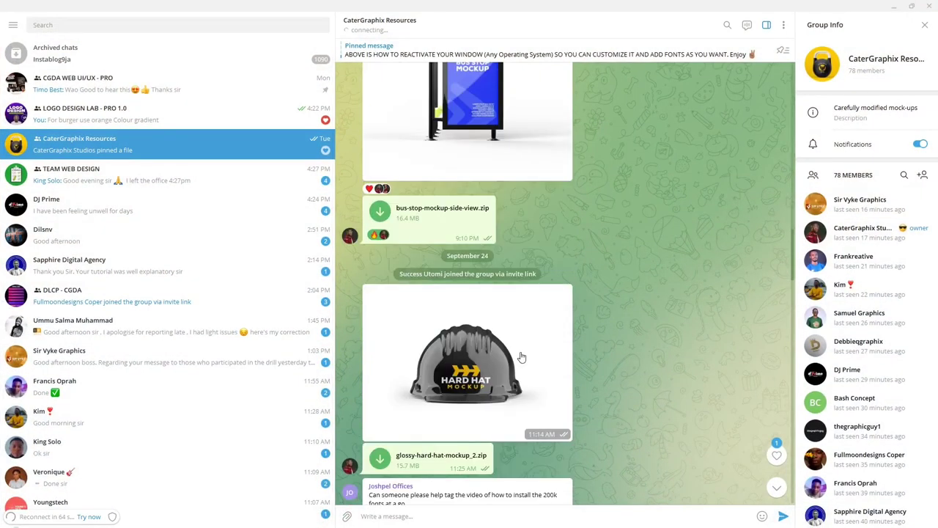
scroll(520, 355, down, 5)
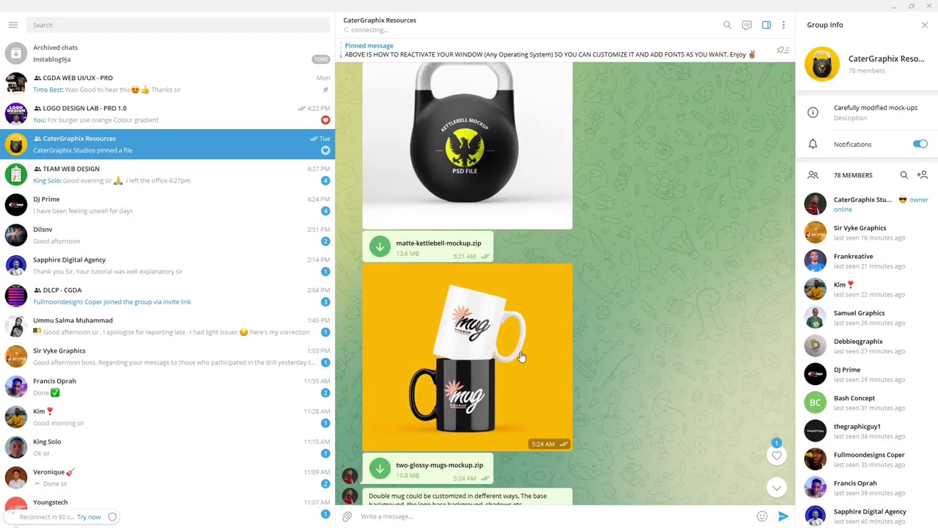
click(897, 4)
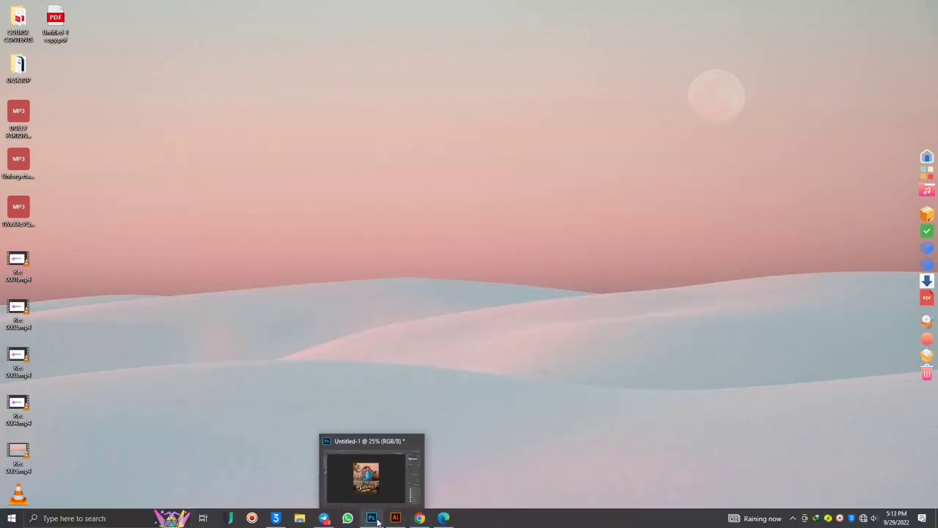
Step: Switch to Illustrator and look over the finished DOLITTLE logo variation sheet
click(395, 518)
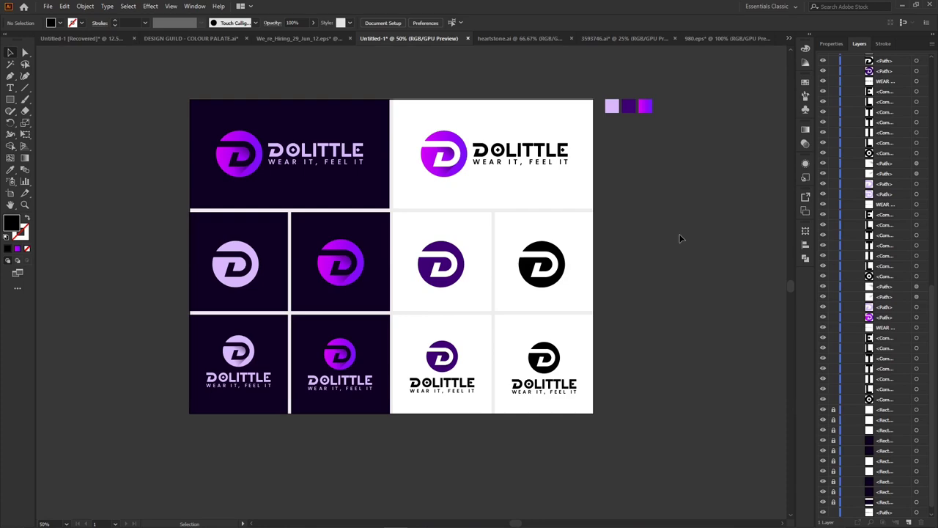
click(901, 5)
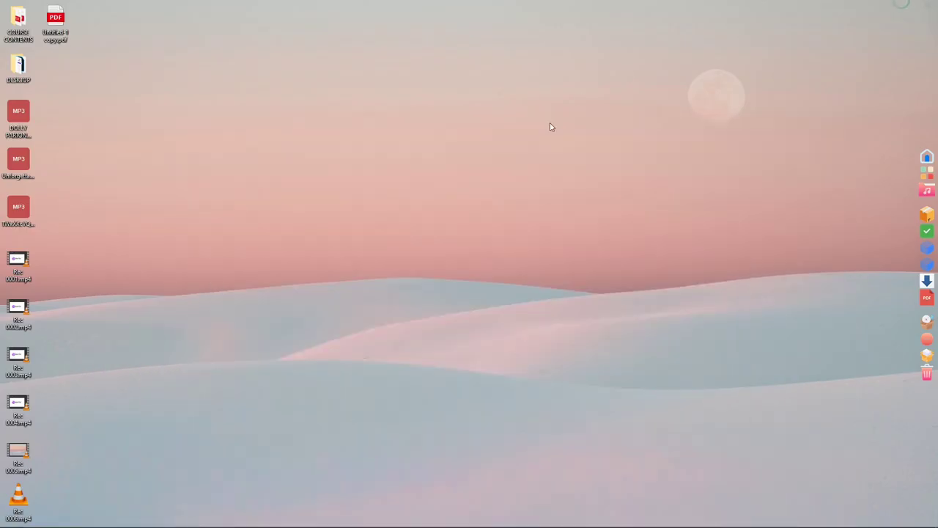
Step: Switch to Freepik in Chrome and change the query to "cloth mockup", limited to Free and Psd files
click(429, 520)
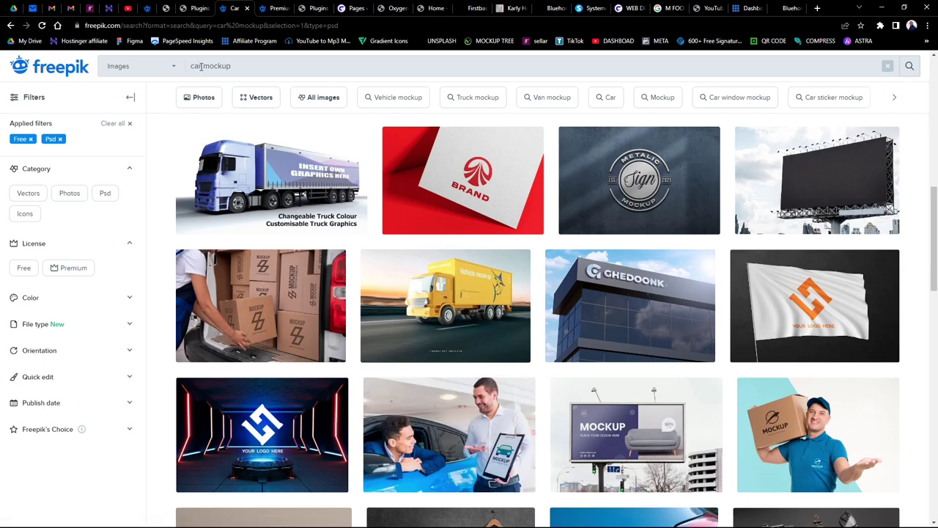
drag(201, 66, 165, 69)
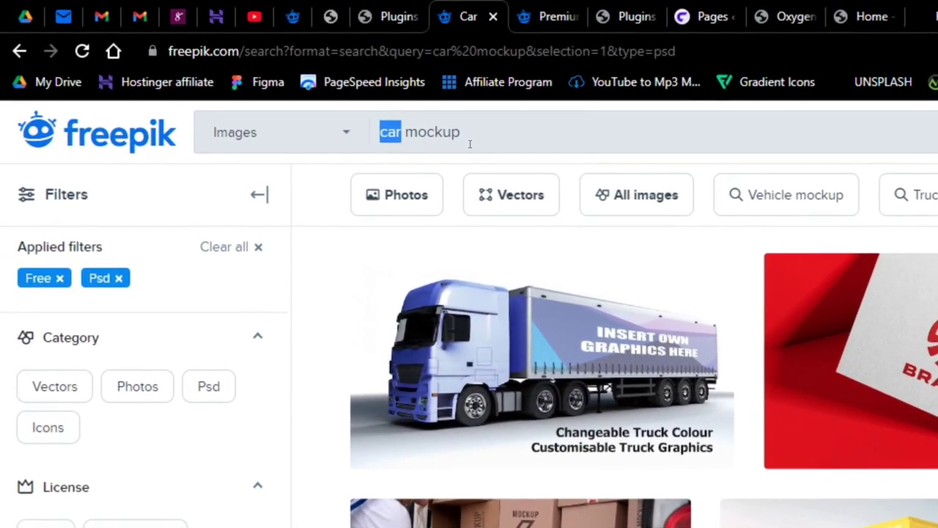
text(cloth)
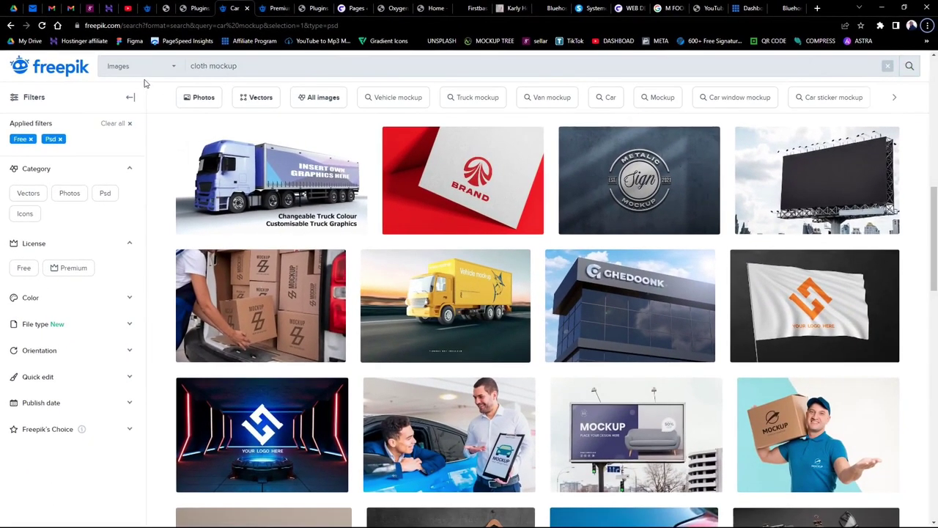
click(172, 67)
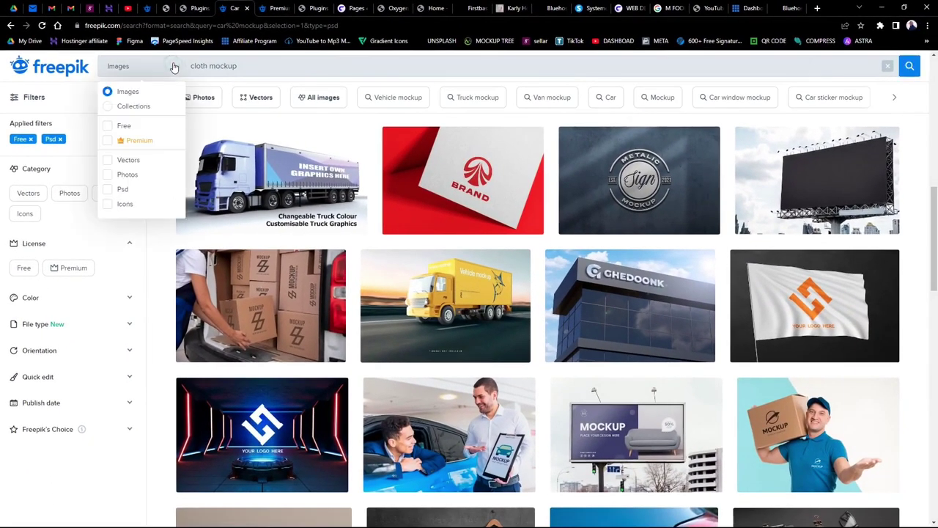
click(108, 126)
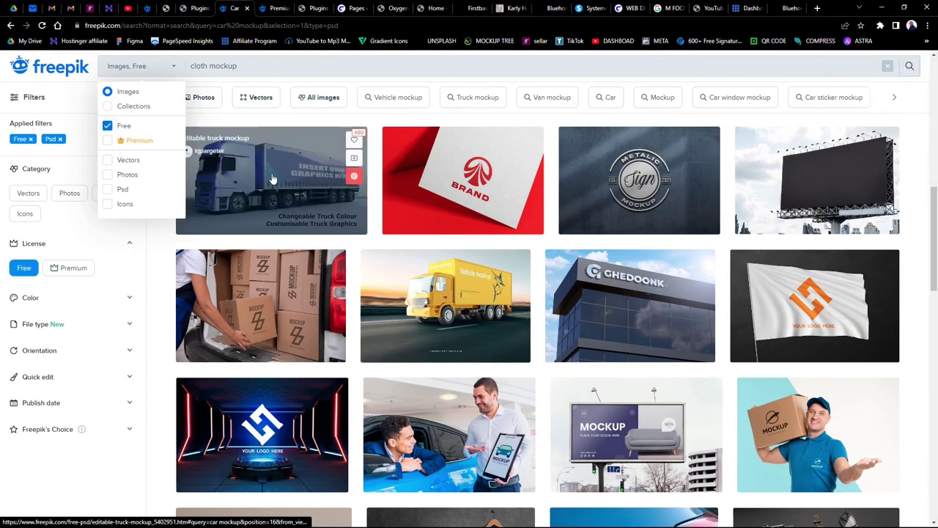
click(108, 189)
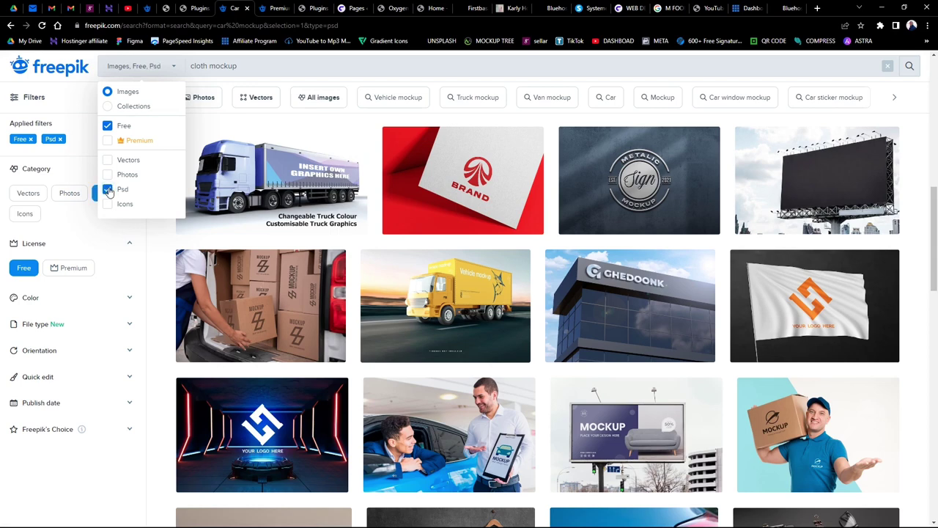
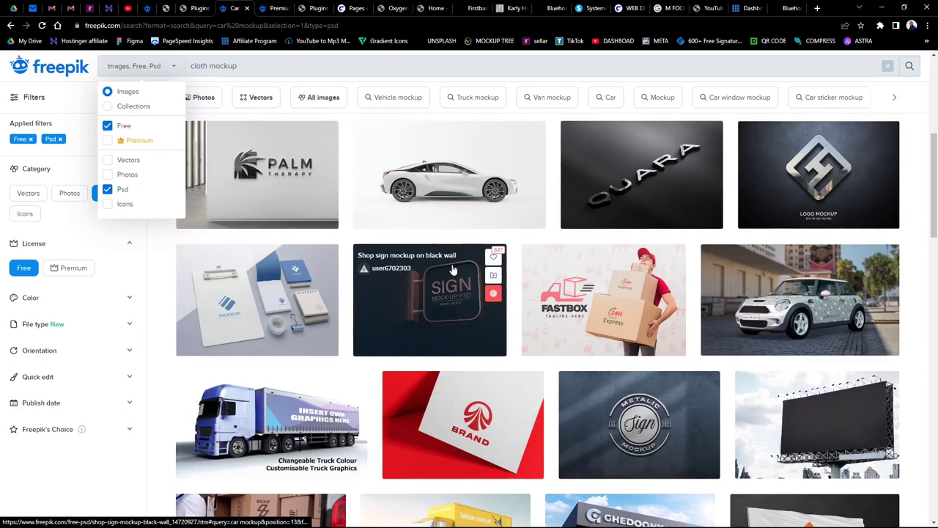
Step: Try the Vectors, Photos and Icons file types in the search options and return to Psd
scroll(454, 269, down, 4)
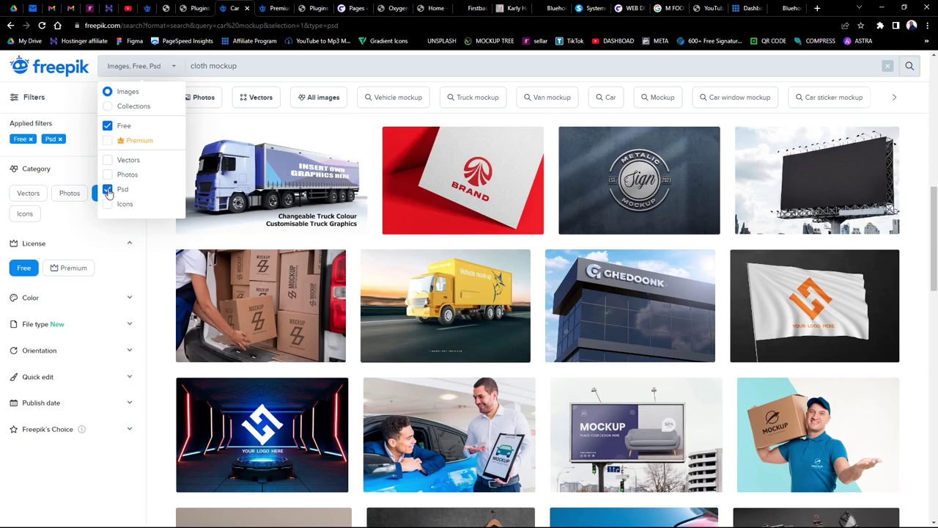
click(107, 160)
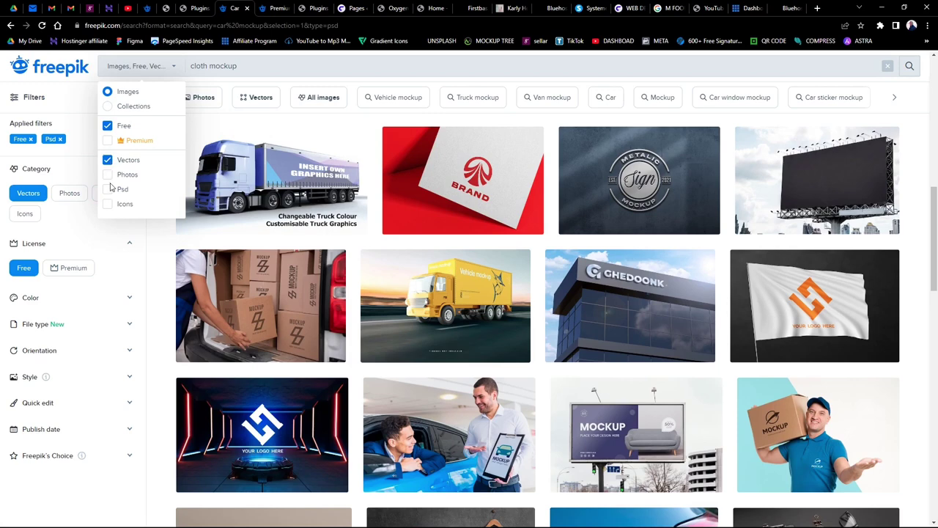
click(108, 175)
click(108, 189)
click(108, 204)
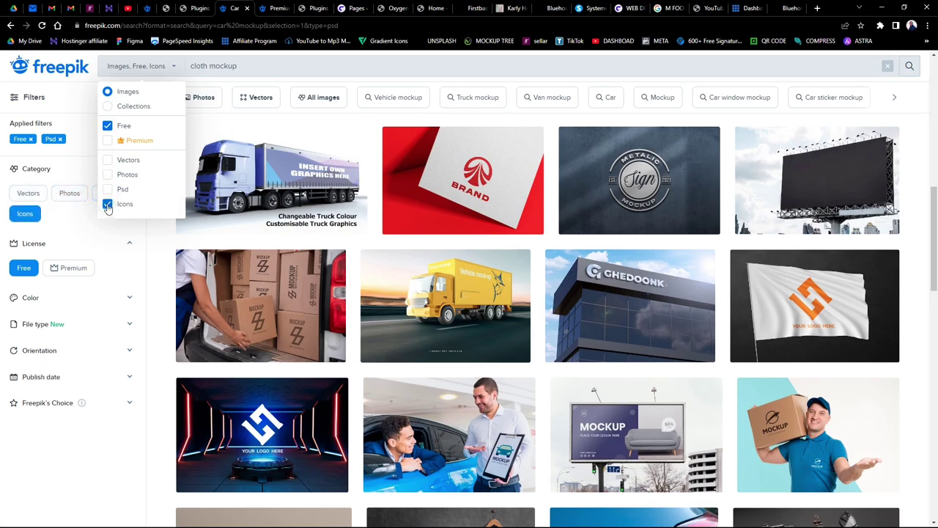
click(108, 190)
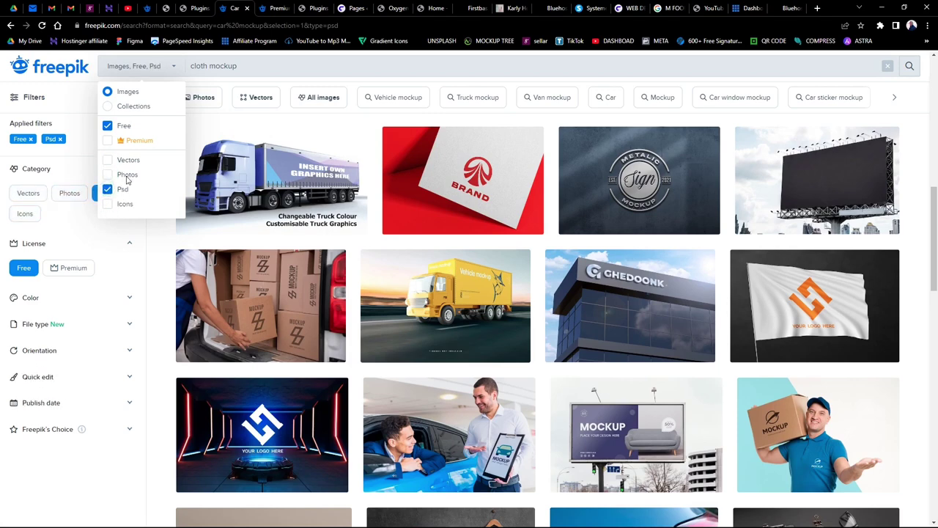
Step: Run the "cloth mockup" search and reload the results page
click(264, 69)
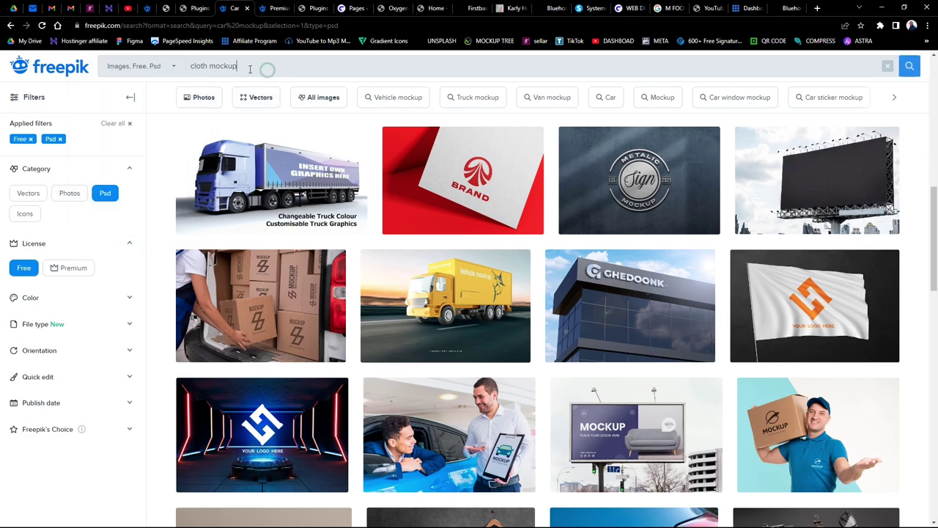
click(908, 67)
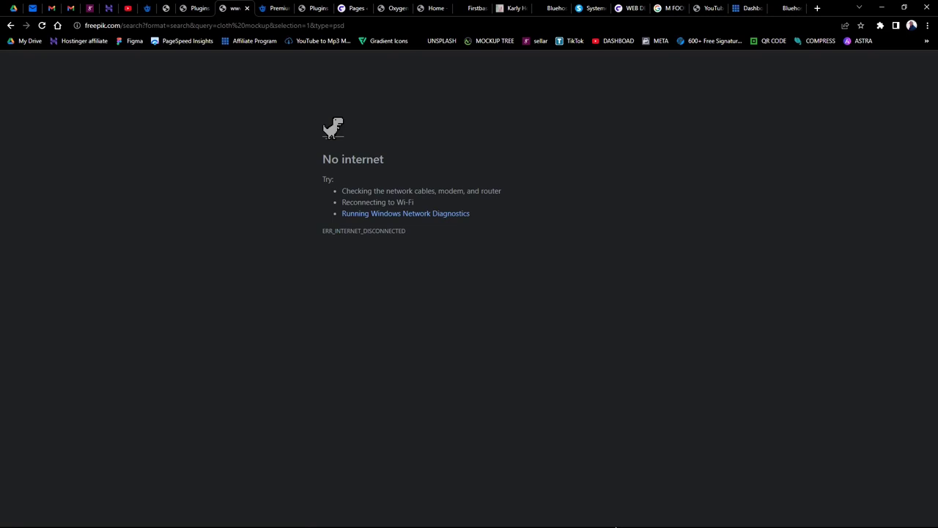
click(903, 7)
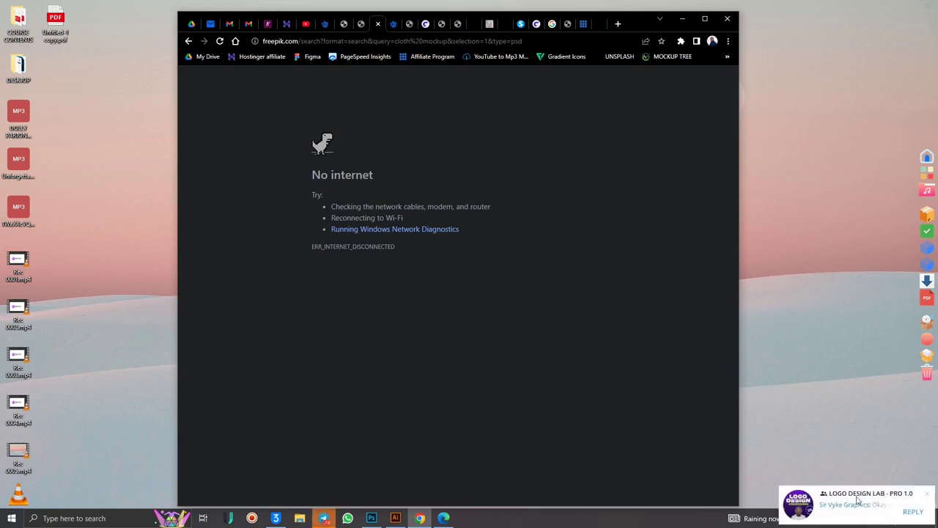
click(927, 494)
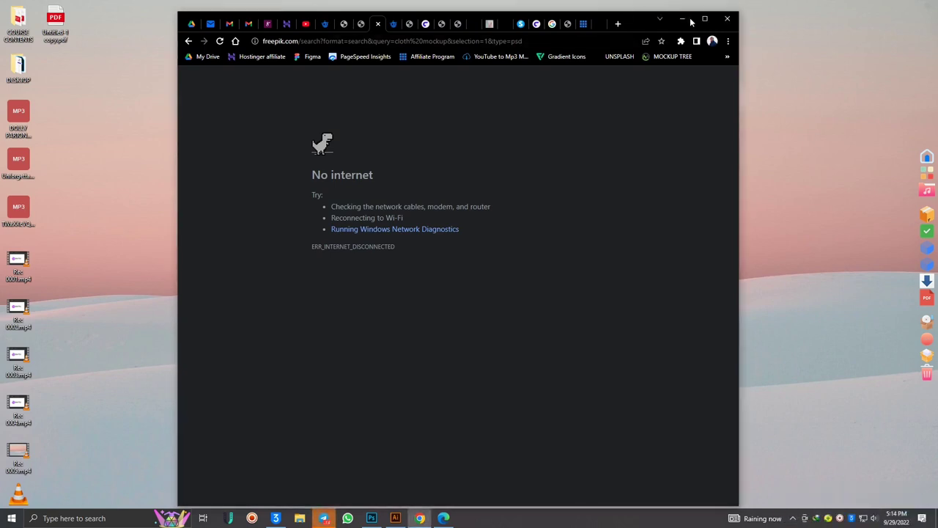
click(704, 19)
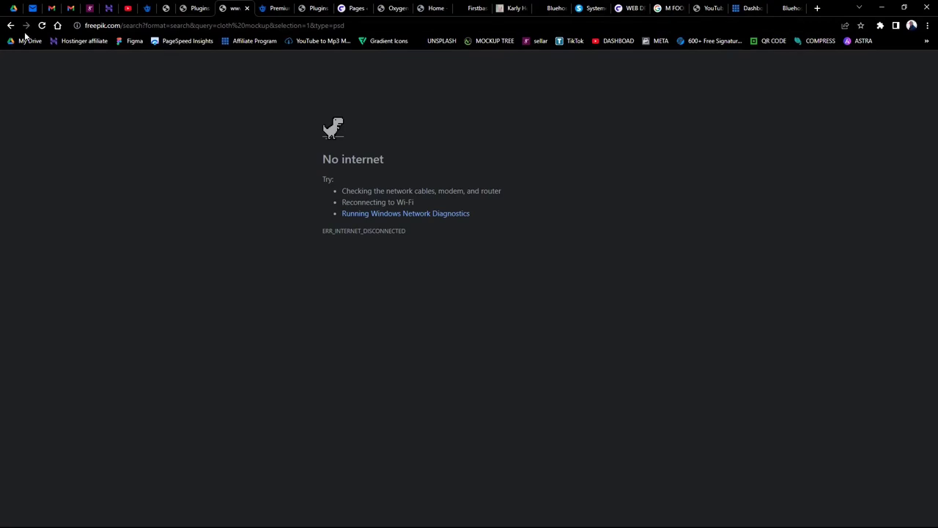
click(42, 25)
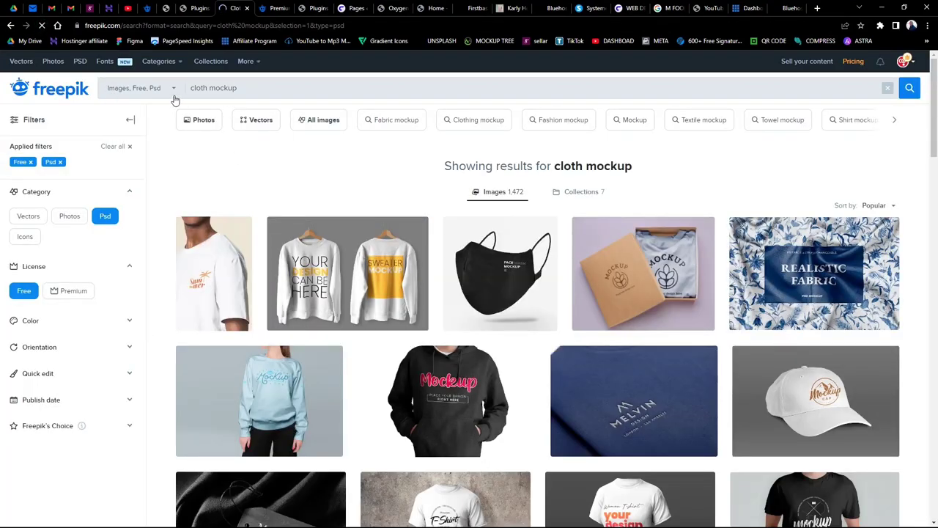
Step: Look through the first page of free PSD cloth mockups
scroll(648, 427, down, 1)
scroll(648, 428, down, 10)
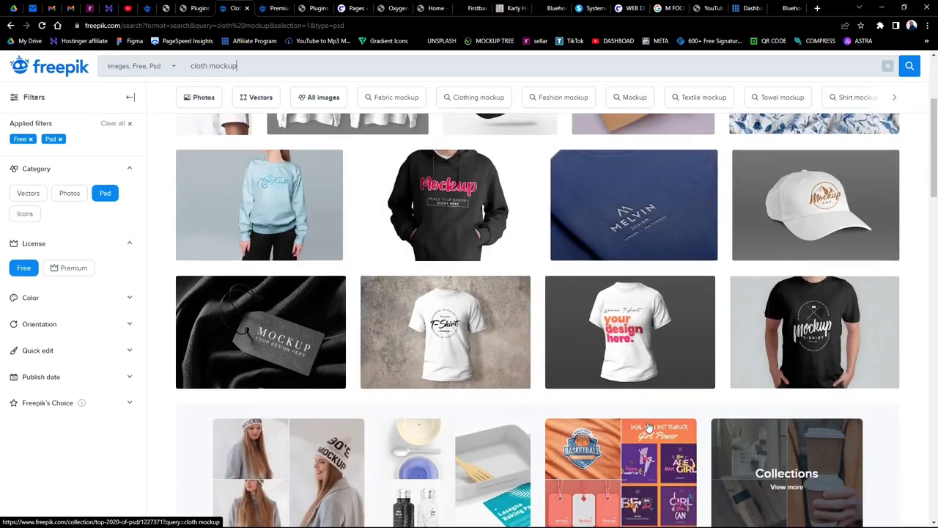
scroll(647, 425, down, 6)
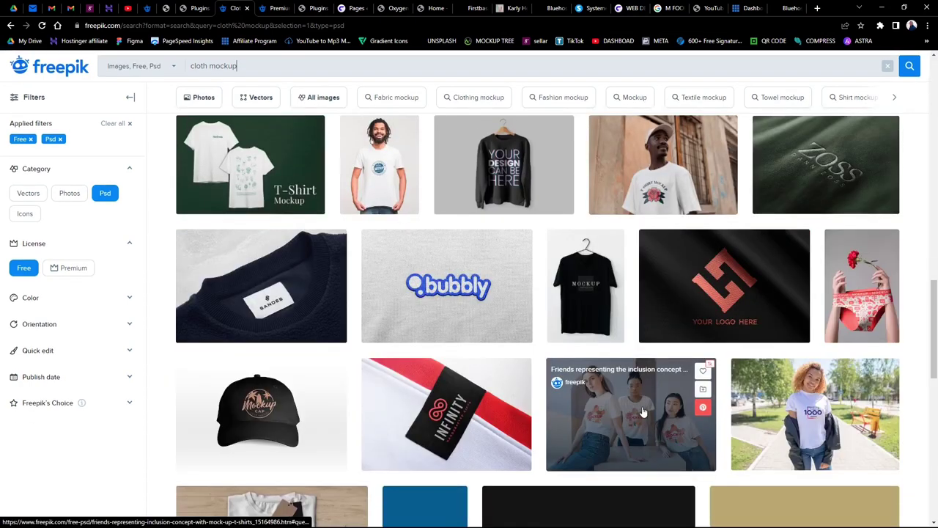
scroll(648, 428, down, 3)
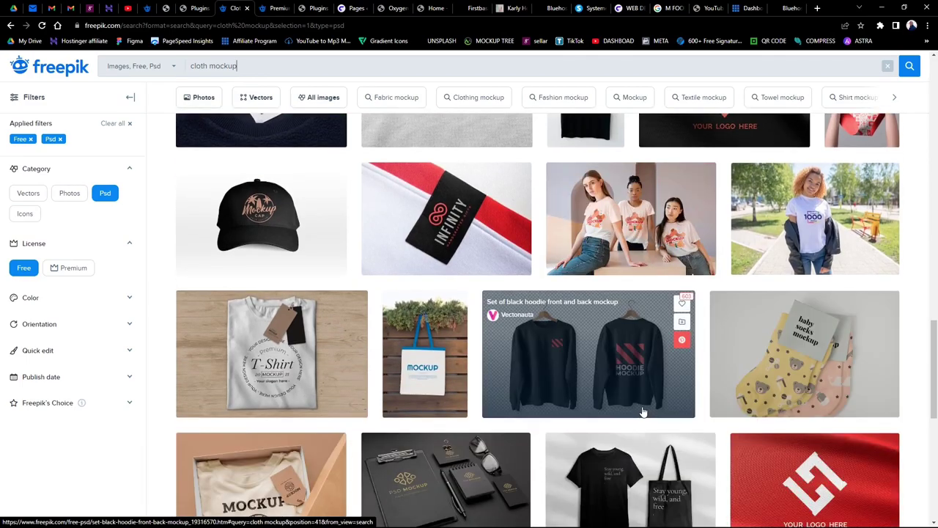
scroll(599, 334, down, 4)
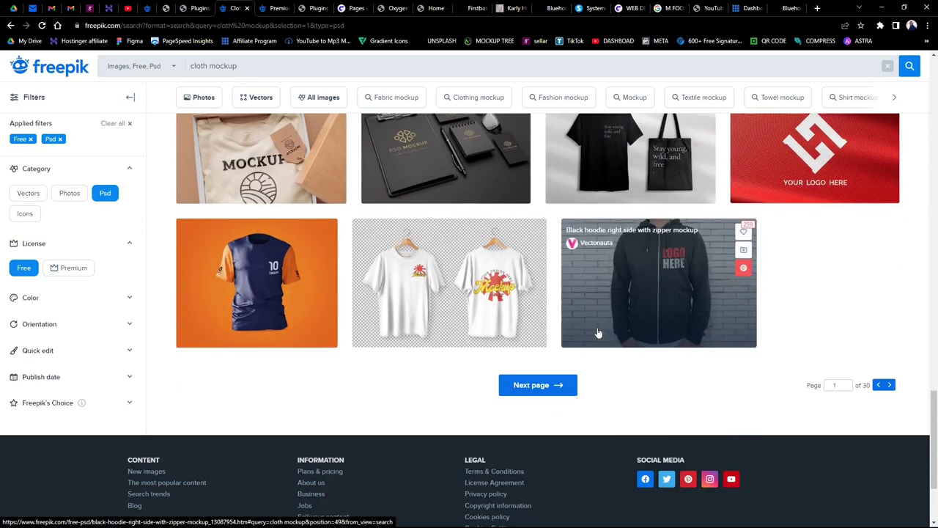
scroll(598, 332, up, 20)
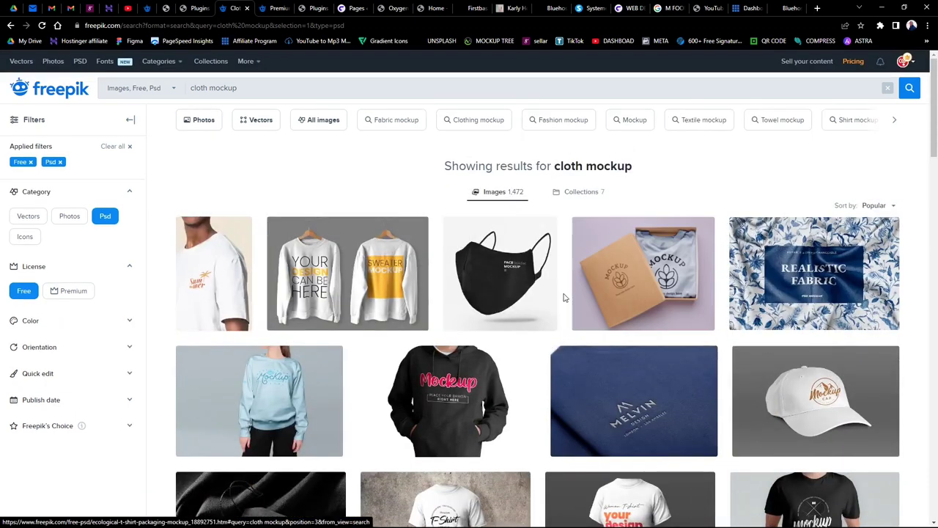
mouse_move(911, 77)
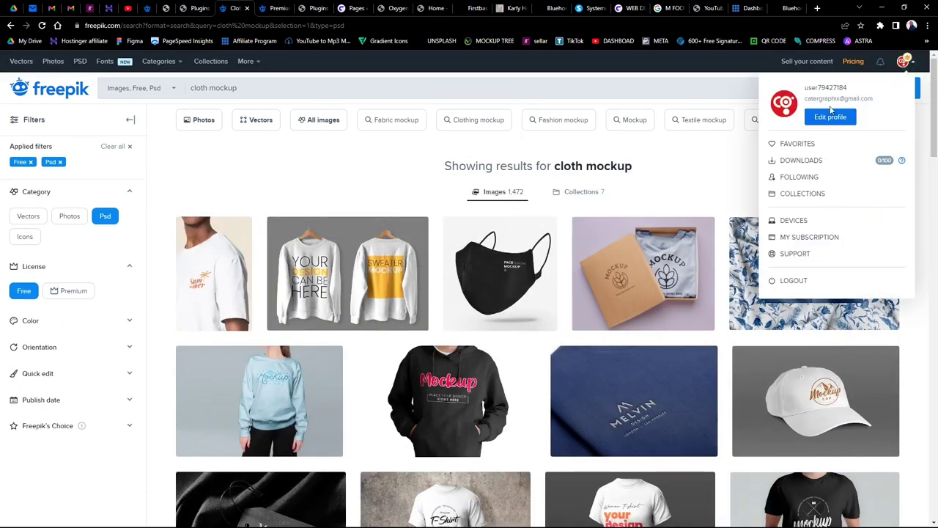
Step: Change the license filter of the cloth mockup search from Free to Premium
click(152, 89)
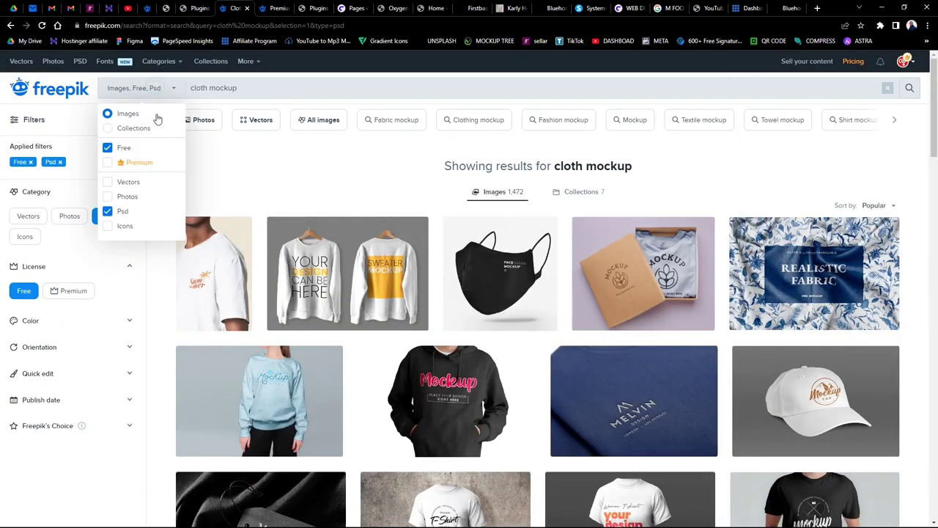
click(108, 148)
click(108, 164)
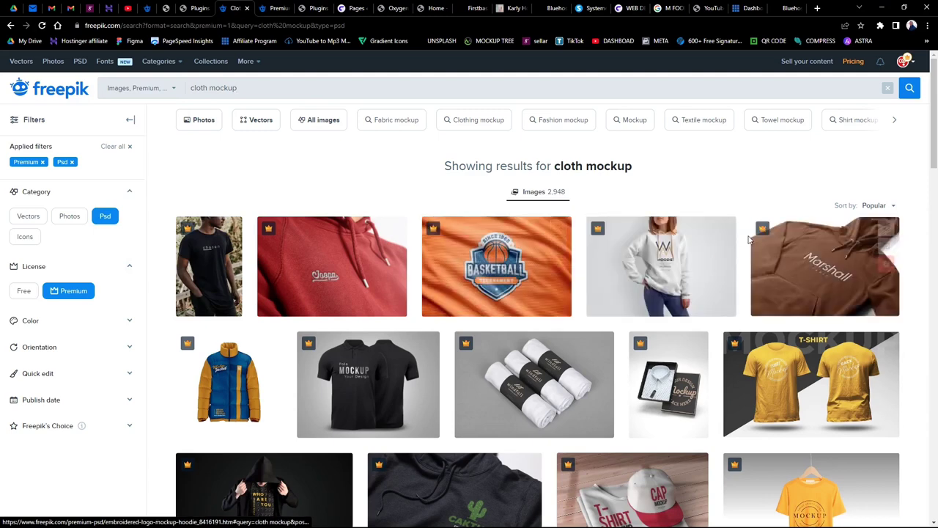
Step: Browse the premium PSD cloth mockups for apparel and label designs
scroll(655, 389, down, 3)
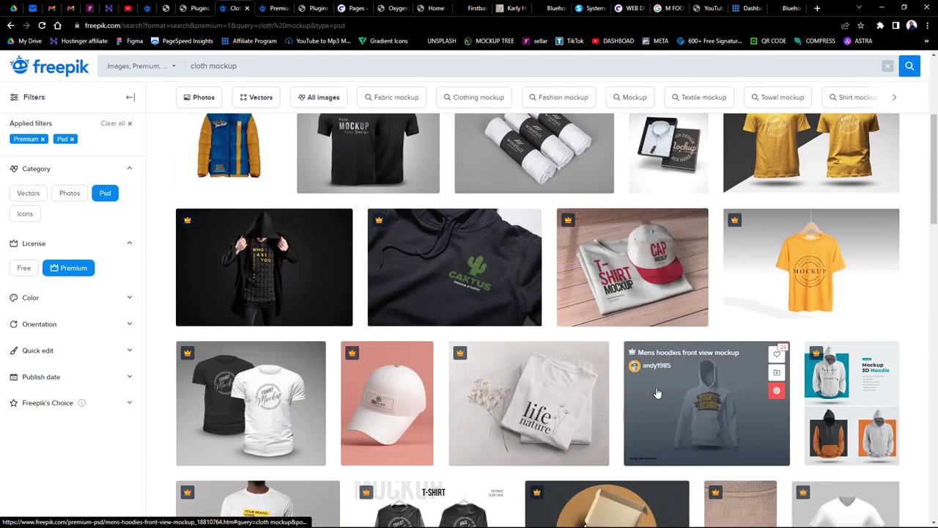
scroll(599, 390, down, 3)
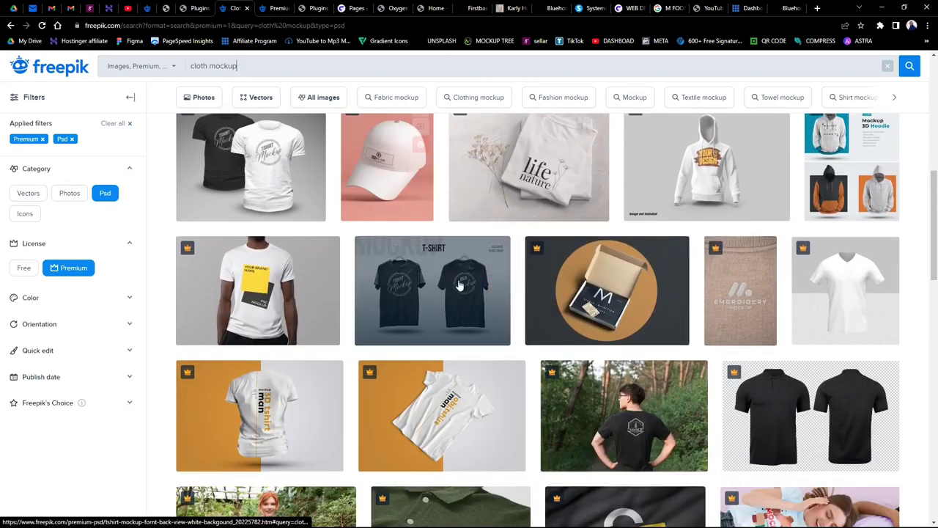
scroll(548, 387, down, 3)
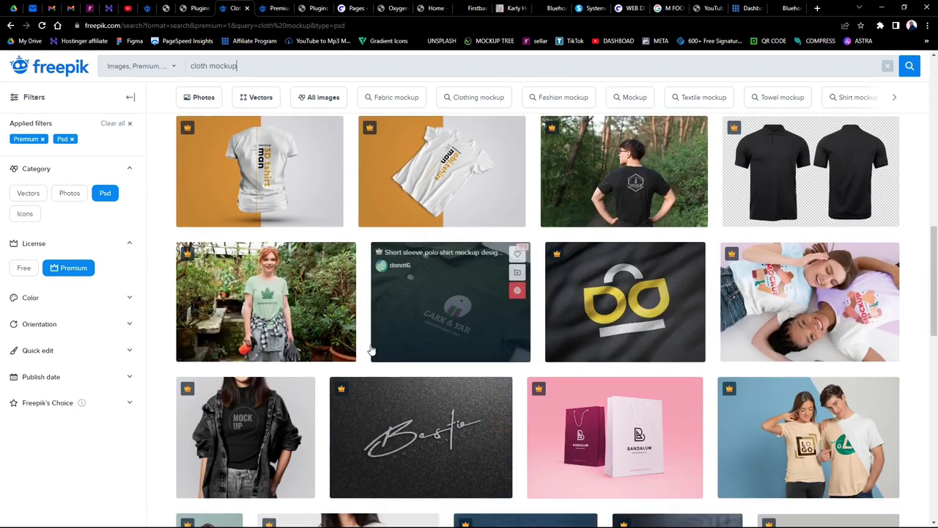
scroll(406, 363, down, 1)
scroll(404, 366, down, 2)
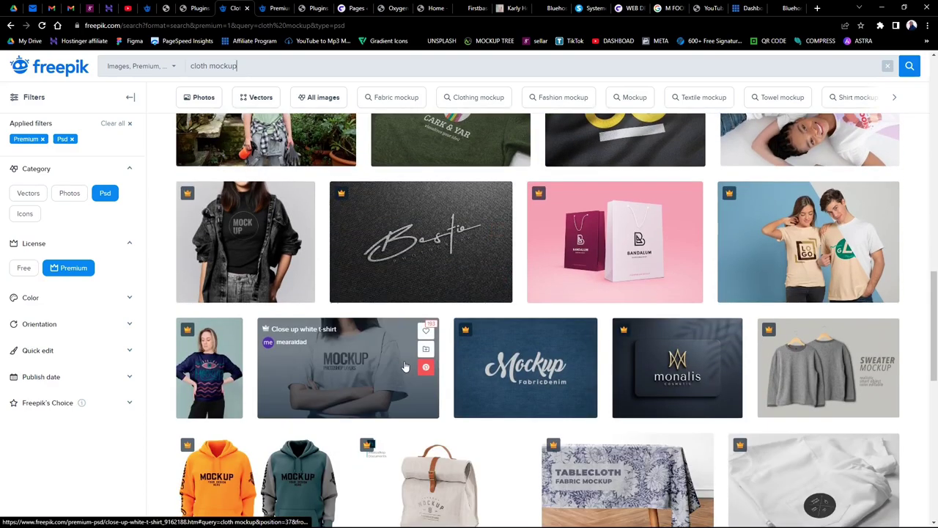
scroll(355, 364, down, 1)
scroll(355, 364, up, 10)
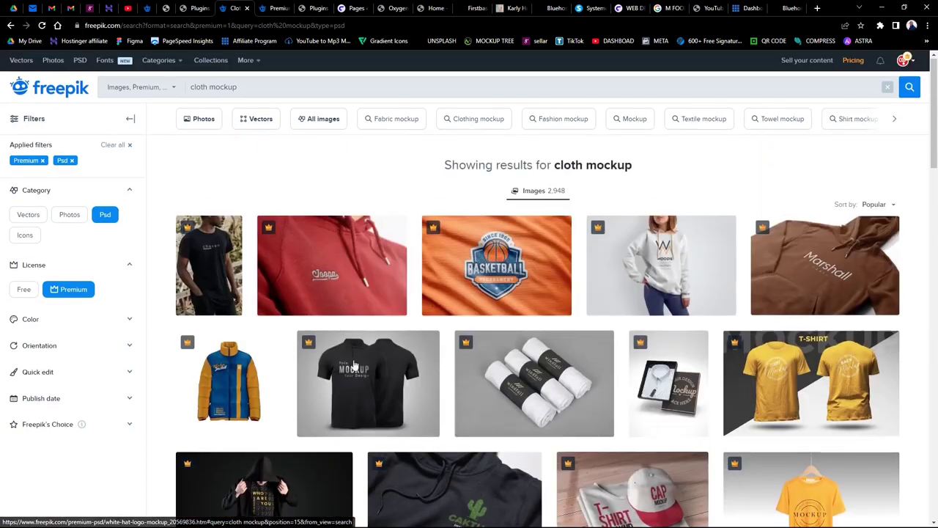
Step: Search for "food mockup" with the Premium and Psd filters and scan the results
drag(208, 88, 180, 94)
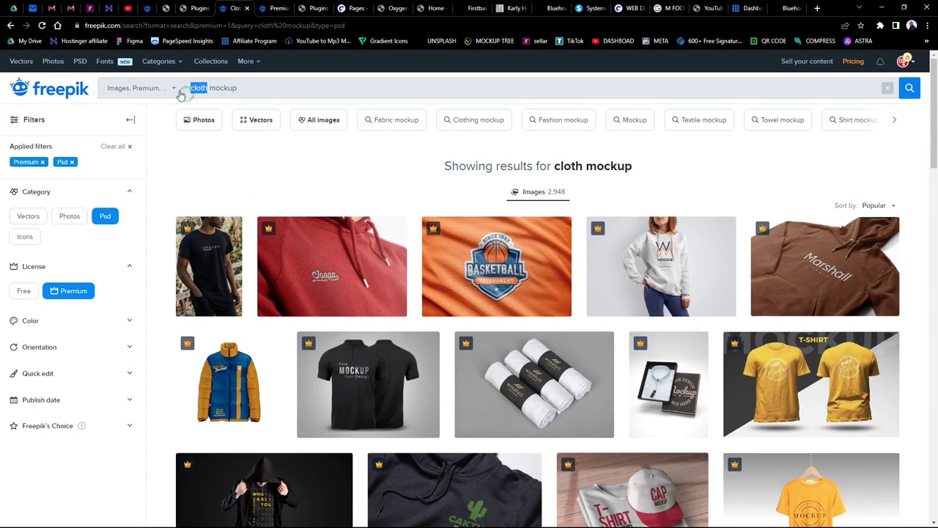
text(food)
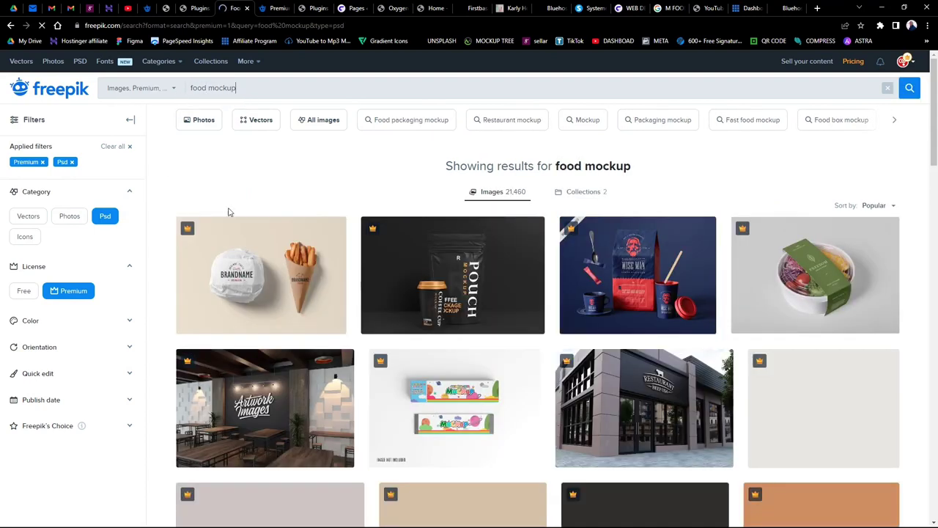
scroll(450, 264, down, 6)
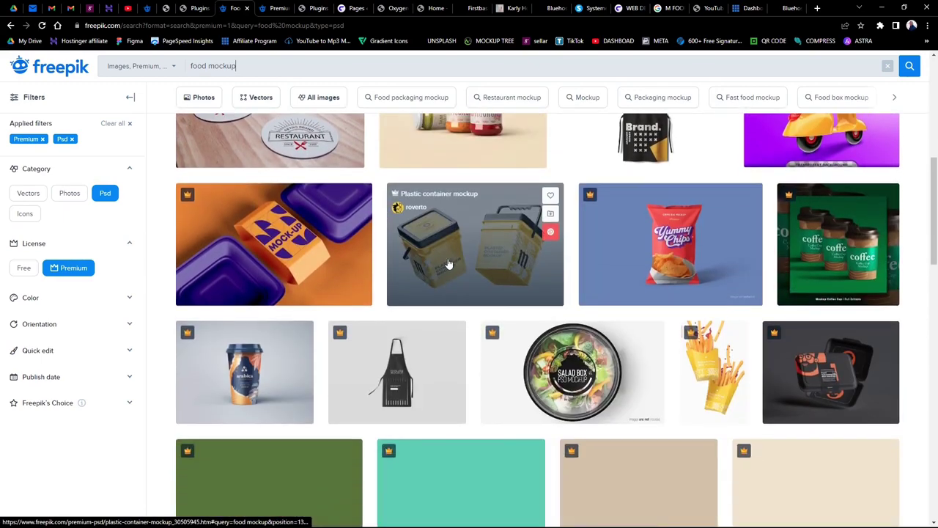
Step: Look further through the premium PSD food mockup results and return to the beginning of the list
scroll(450, 264, down, 4)
scroll(450, 263, up, 3)
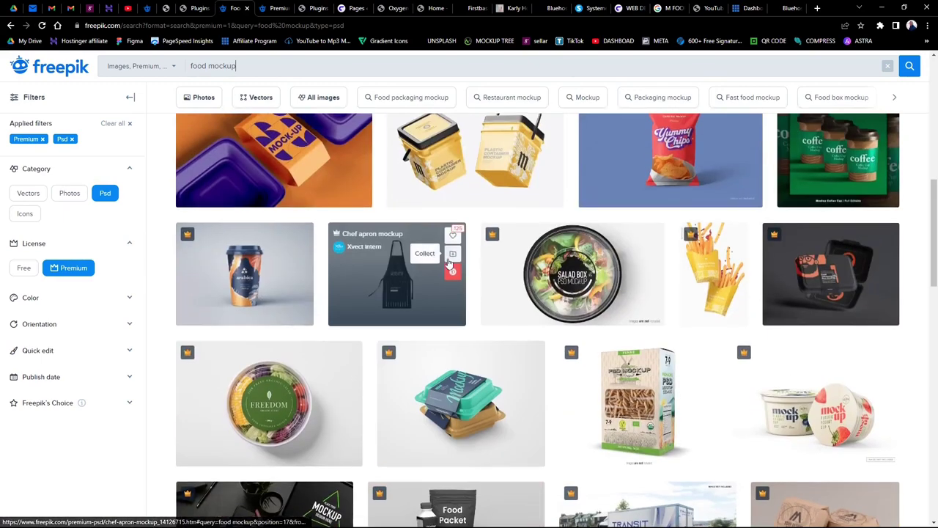
scroll(448, 260, down, 3)
scroll(449, 261, up, 3)
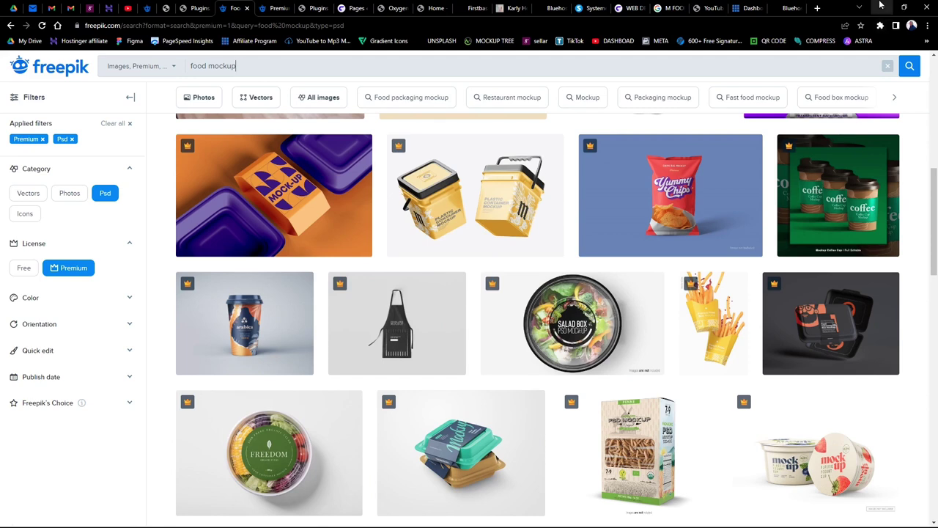
scroll(530, 379, up, 8)
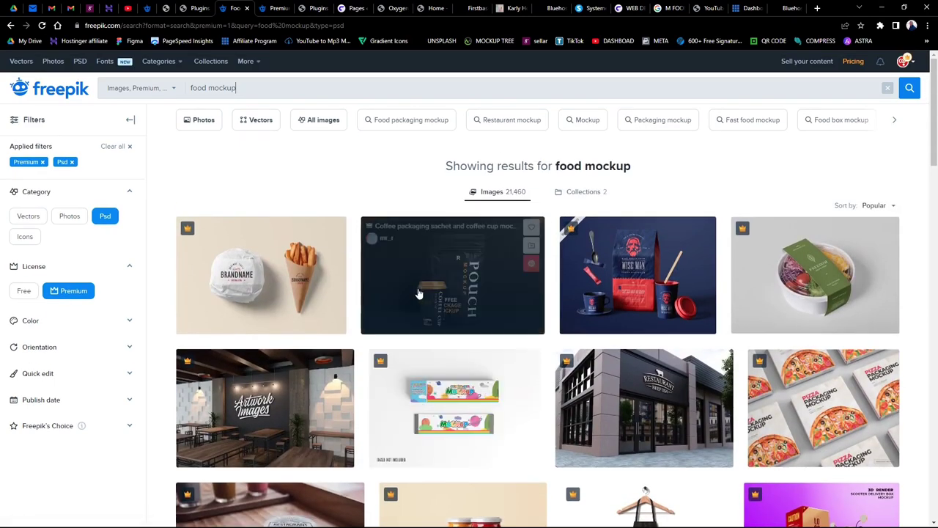
Step: Open the coffee packaging sachet and coffee cup mockup design and try to download it
click(505, 297)
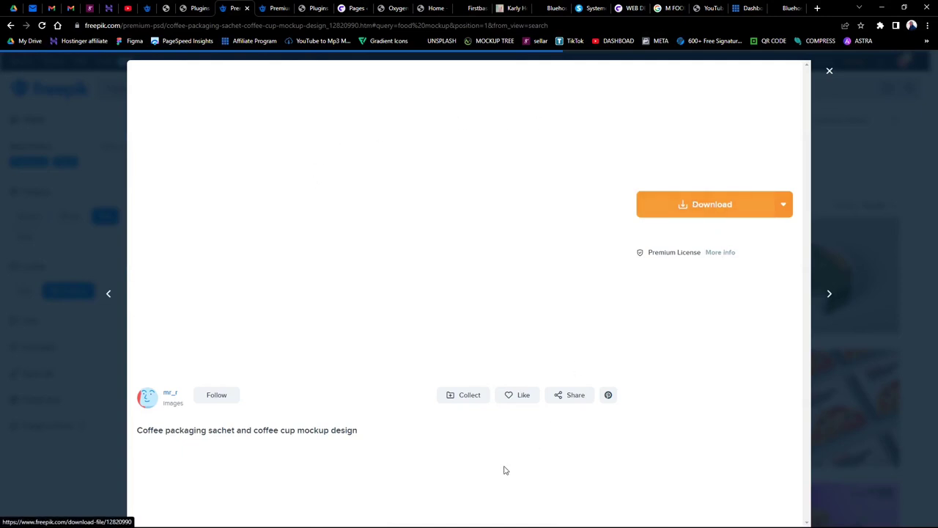
click(779, 210)
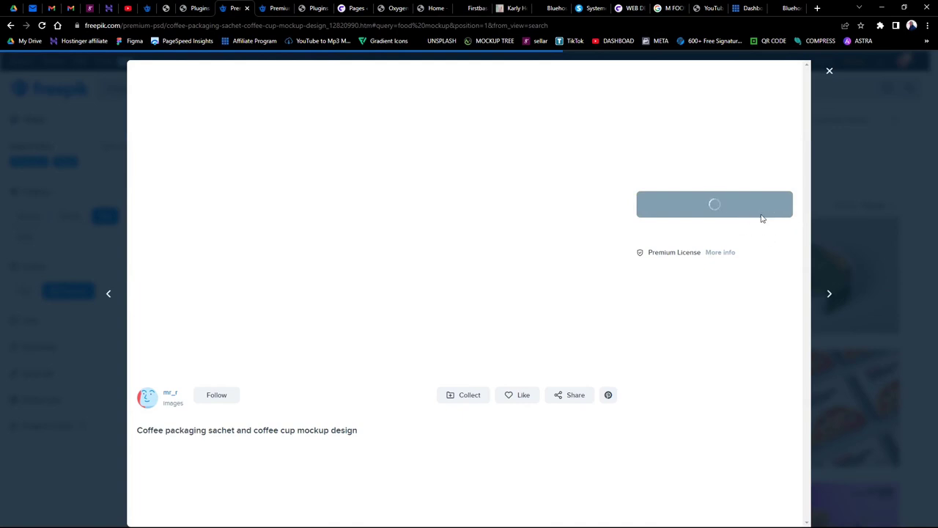
click(831, 73)
Step: View the detail pages of the coffee packaging sachet mockup and the "Coffee branding mockup package", closing each one
click(463, 297)
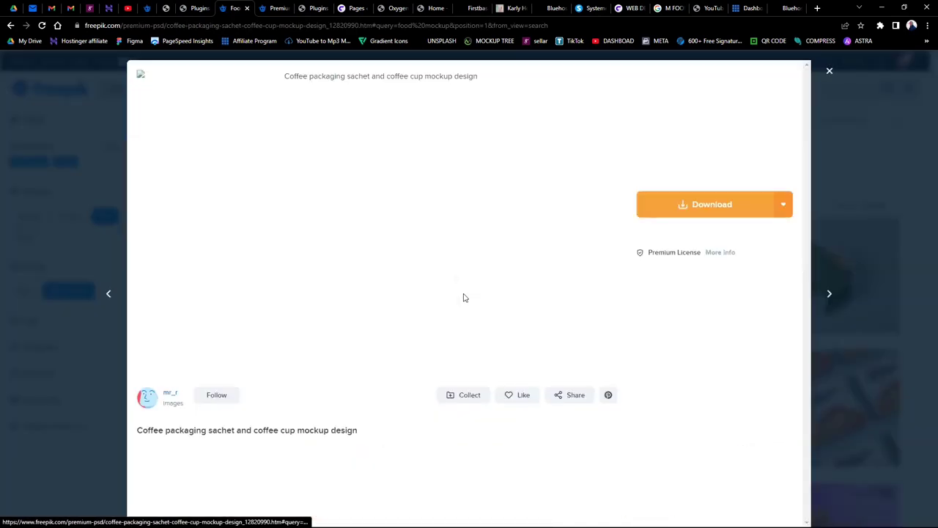
click(829, 71)
click(664, 255)
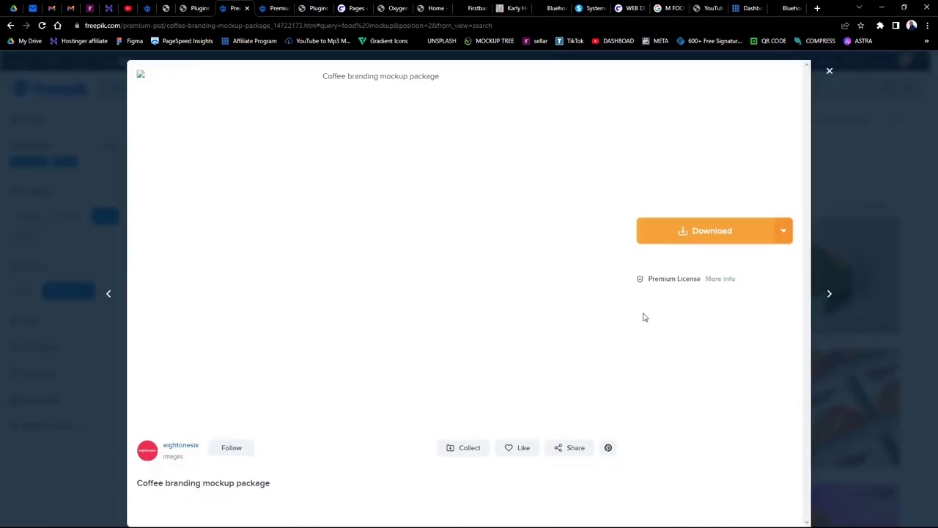
click(829, 71)
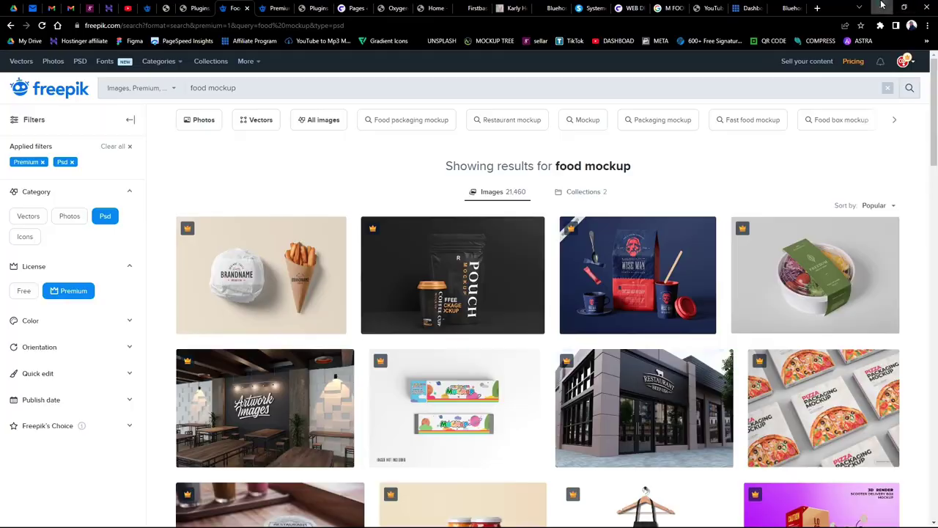
Step: Switch to Telegram and browse the mockups shared in the CaterGraphix Resources group
click(882, 8)
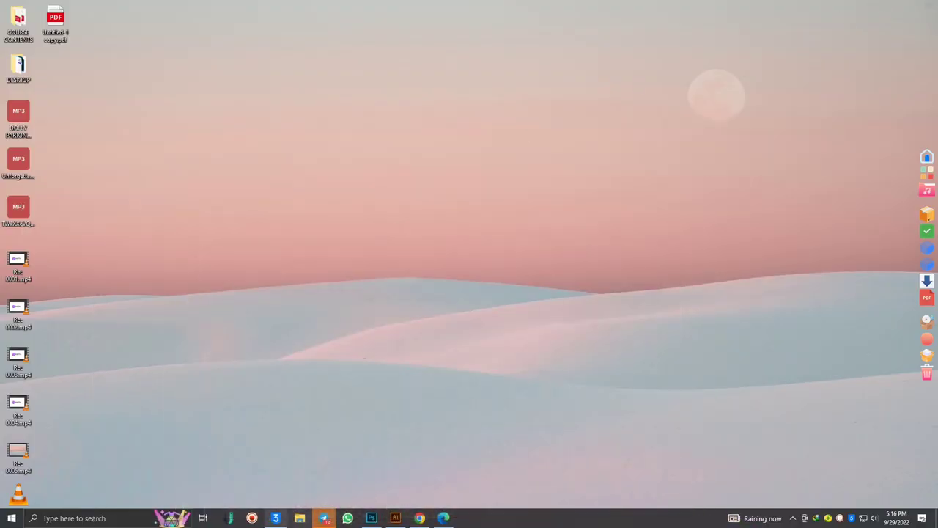
click(323, 518)
scroll(516, 316, up, 3)
scroll(516, 316, up, 2)
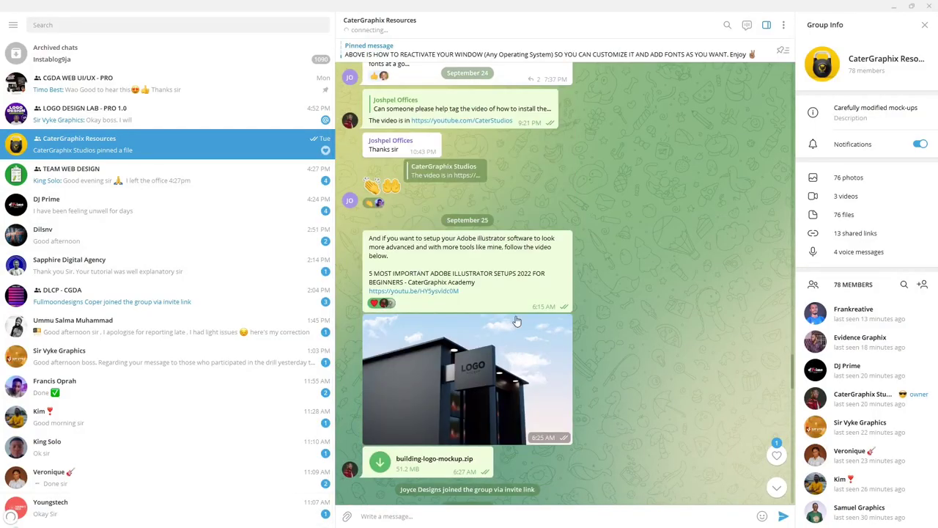
scroll(513, 318, down, 1)
scroll(530, 303, up, 10)
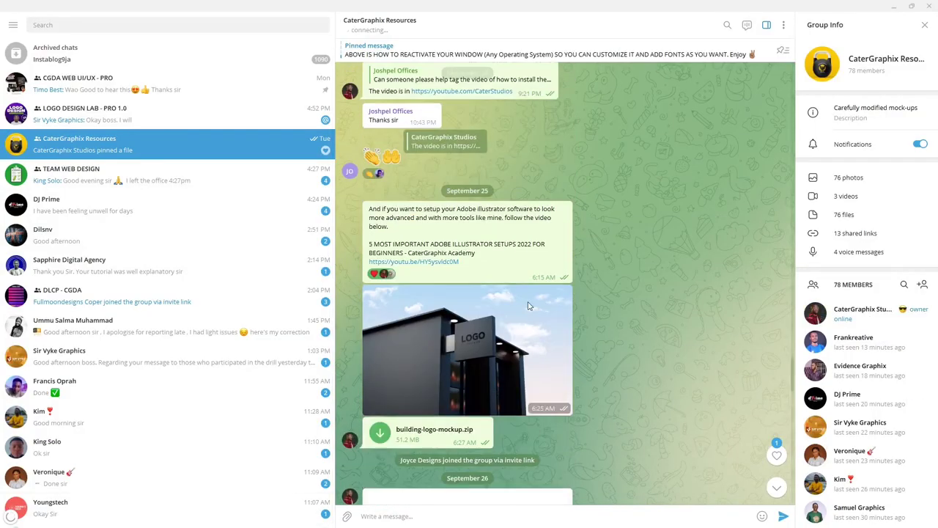
scroll(527, 306, up, 10)
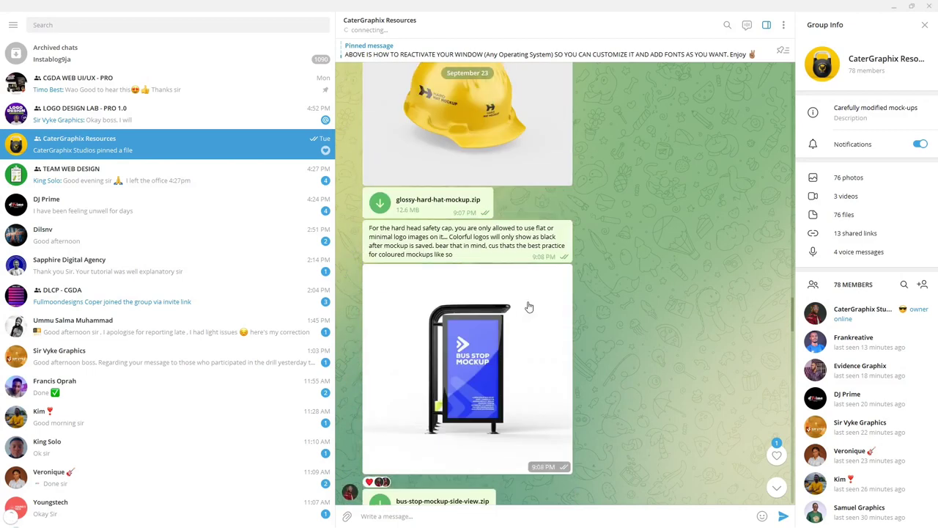
scroll(529, 307, up, 8)
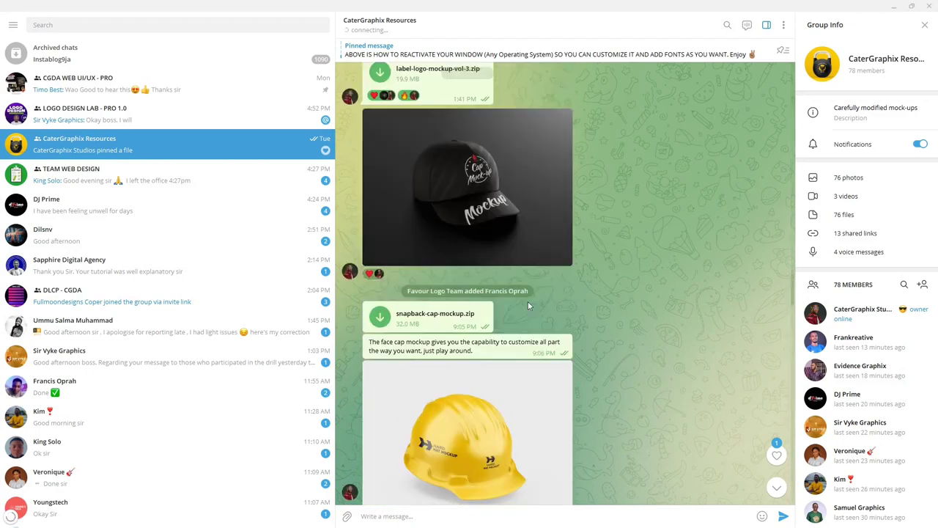
scroll(530, 306, up, 5)
scroll(467, 291, down, 15)
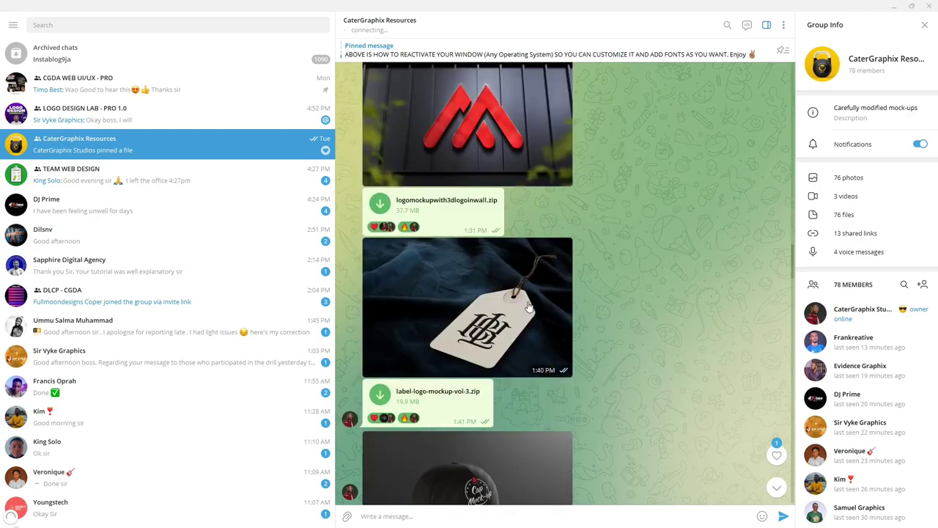
Step: Switch to Illustrator to review the DOLITTLE logo variation sheet, and clear the open windows to reach the desktop
click(894, 6)
mouse_move(393, 521)
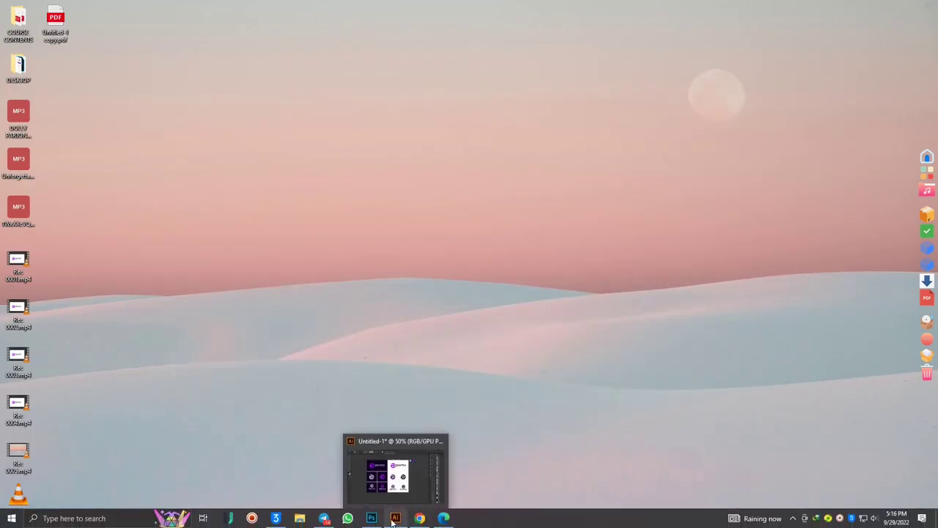
click(395, 518)
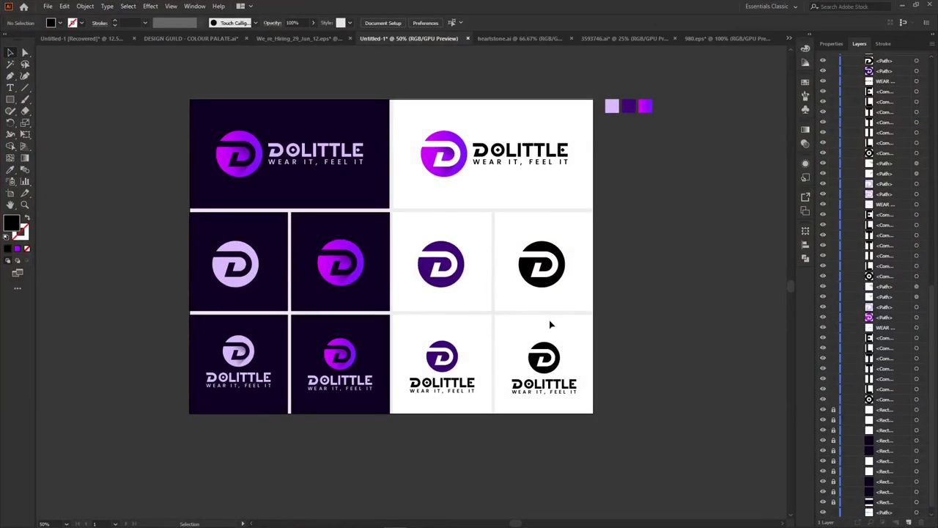
key(alt+Tab)
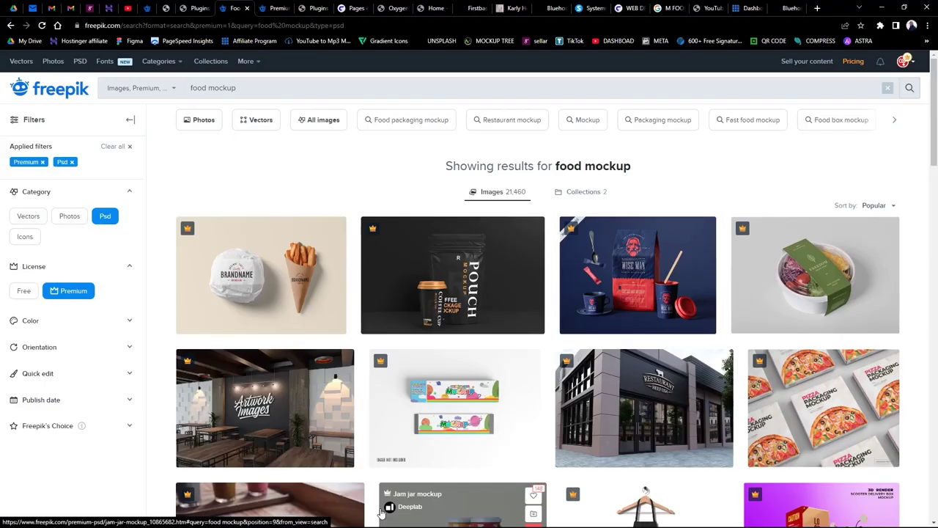
click(883, 7)
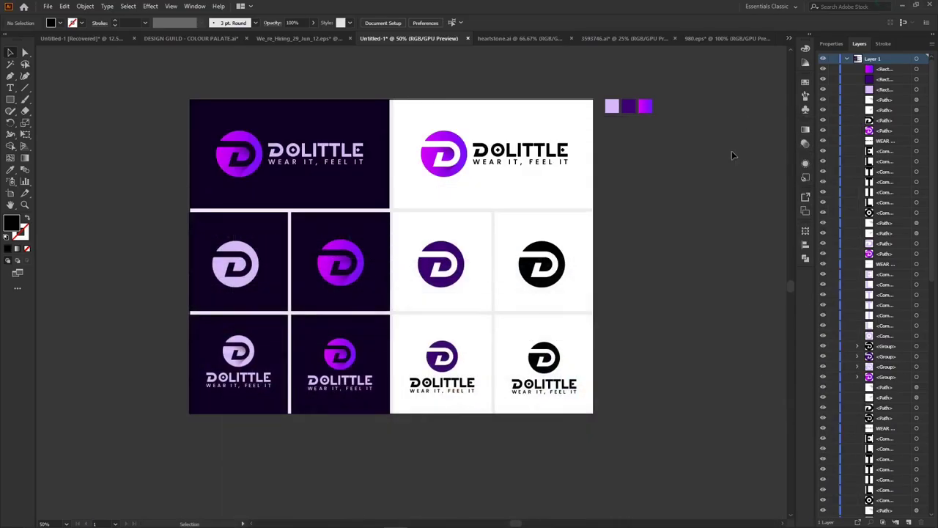
click(903, 5)
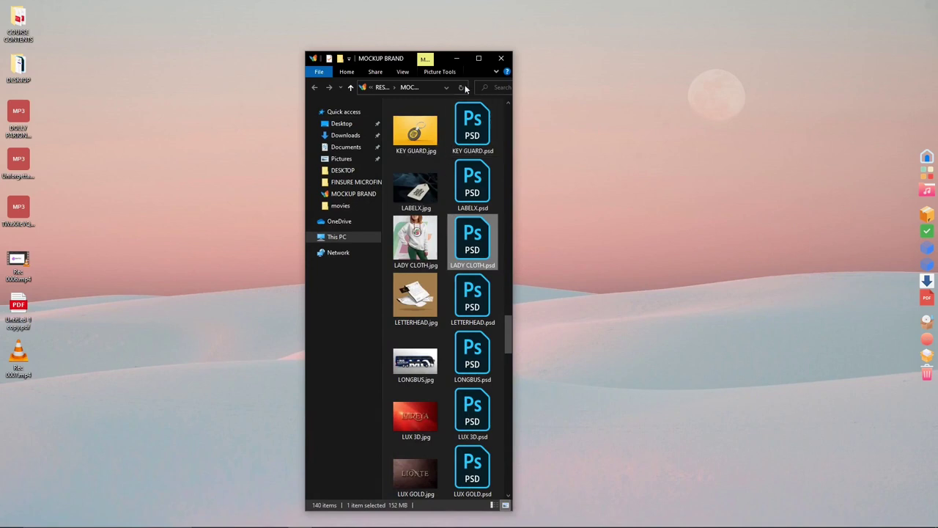
Step: Look through the MOCKUP BRAND folder at the LABELX and LADY CLOTH preview images and PSD files
scroll(436, 207, down, 15)
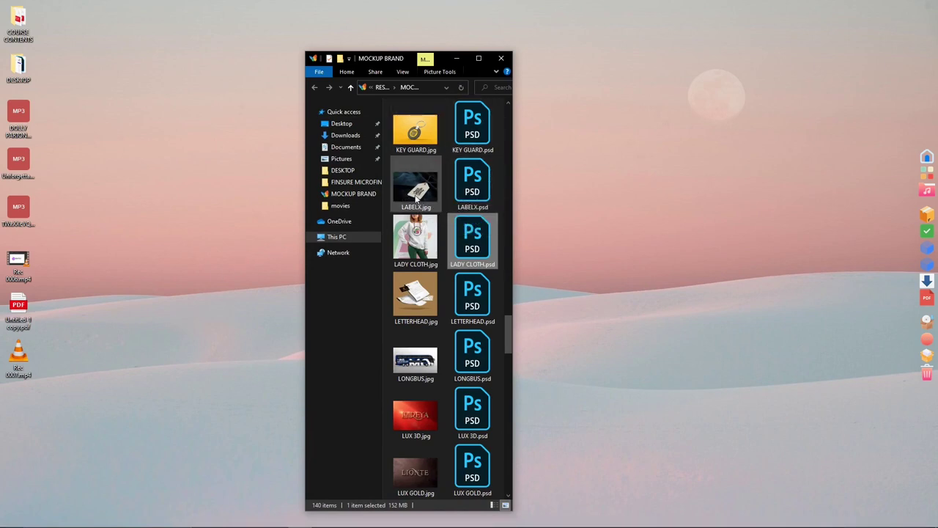
click(416, 194)
click(473, 193)
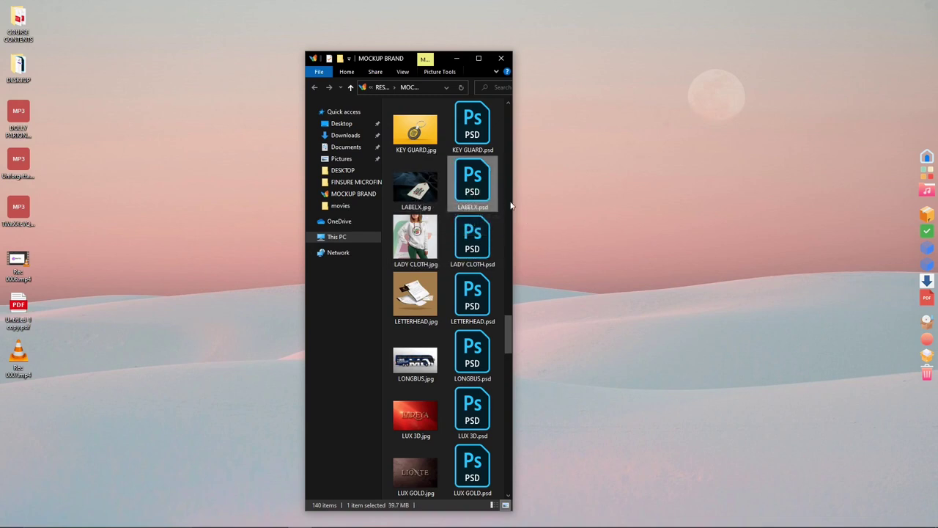
drag(512, 199, 515, 250)
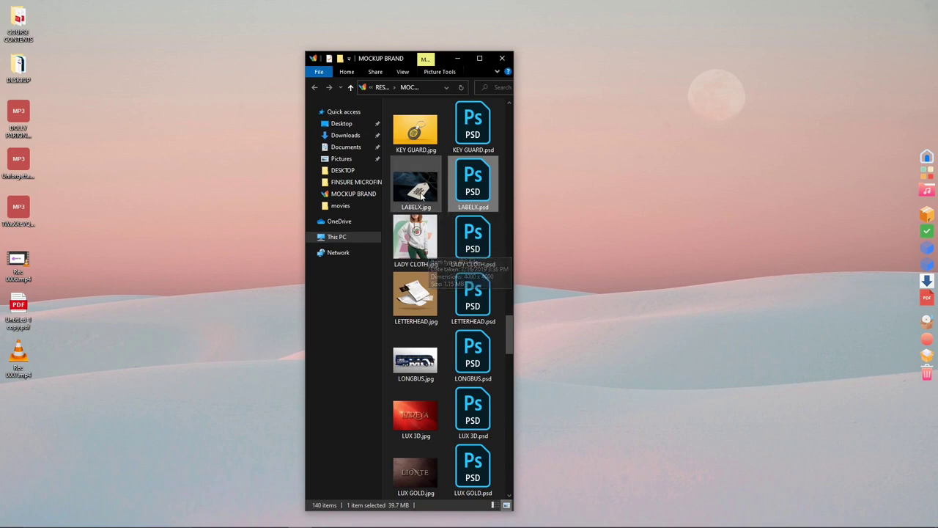
click(430, 260)
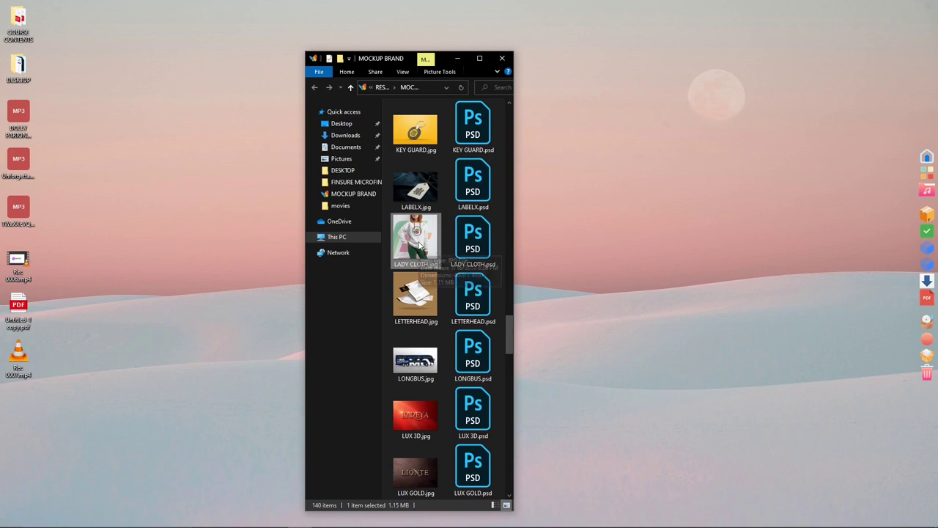
mouse_move(350, 507)
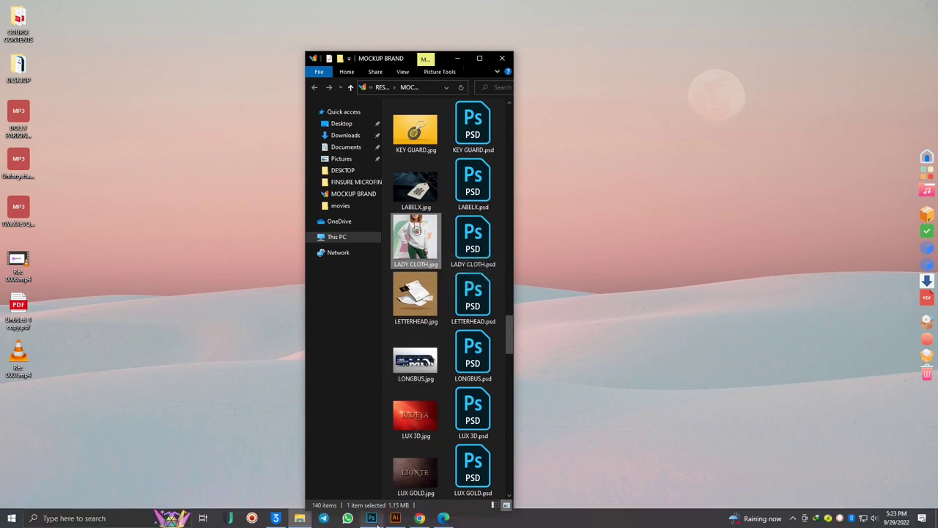
mouse_move(376, 520)
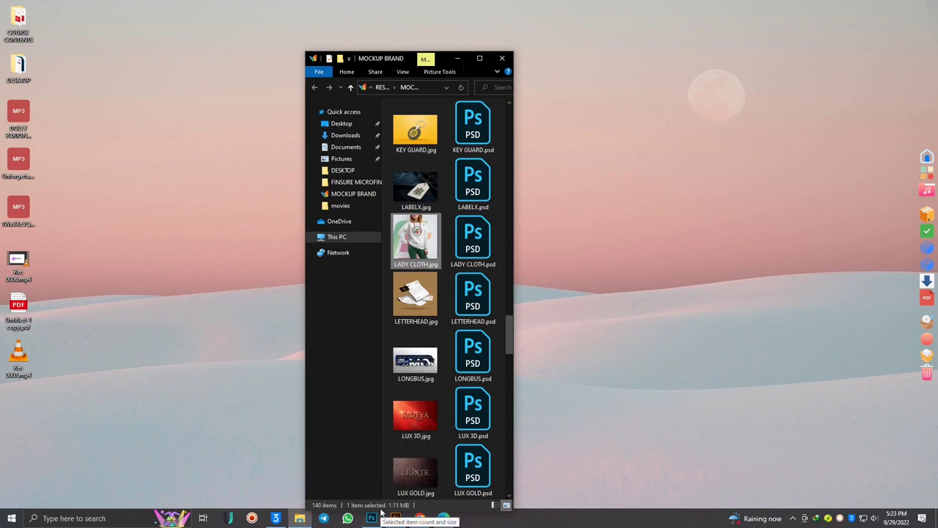
Step: View LONGBUS.jpg from the MOCKUP BRAND folder at full size and close the image viewer
click(415, 362)
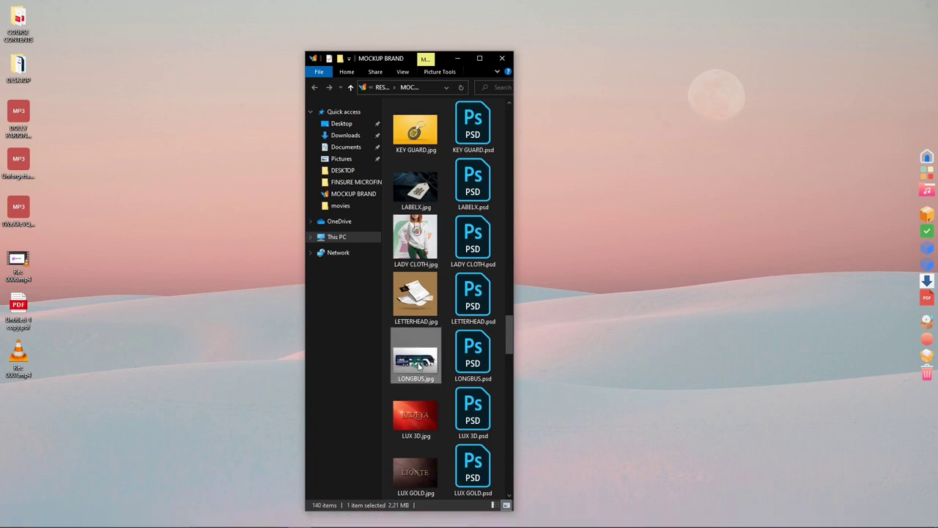
double_click(415, 372)
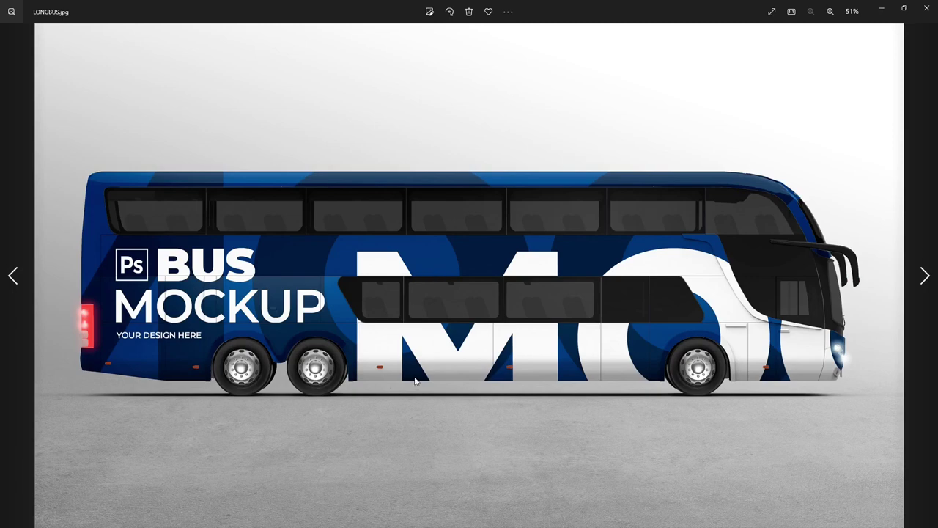
click(926, 8)
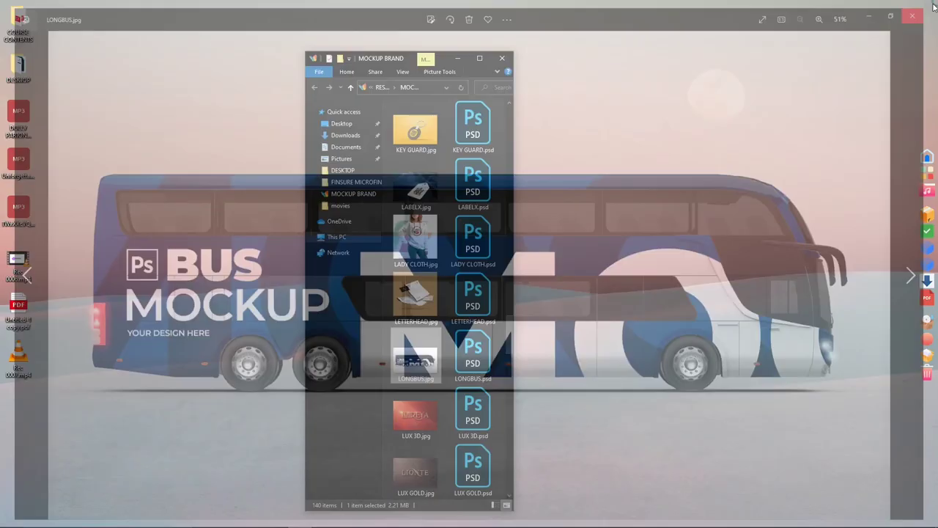
Step: Open LADY CLOTH.psd from the MOCKUP BRAND folder in Photoshop
click(414, 233)
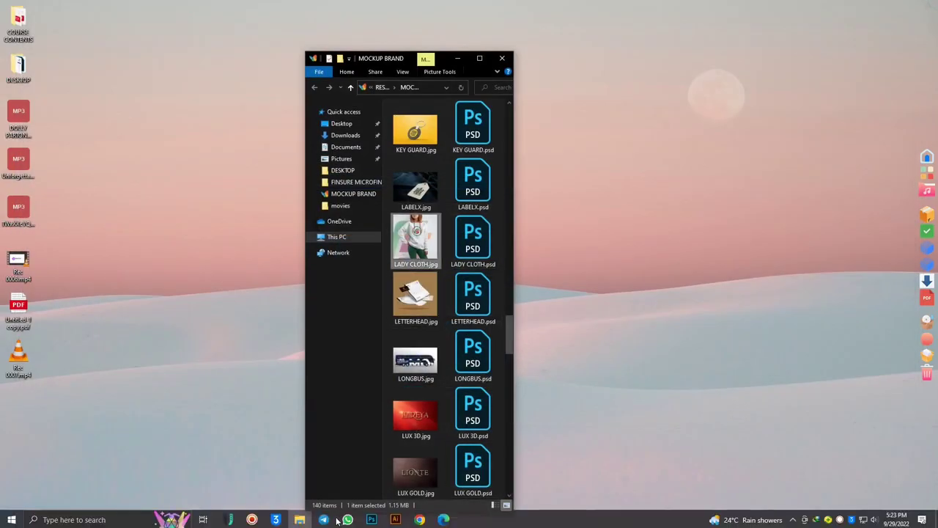
double_click(473, 242)
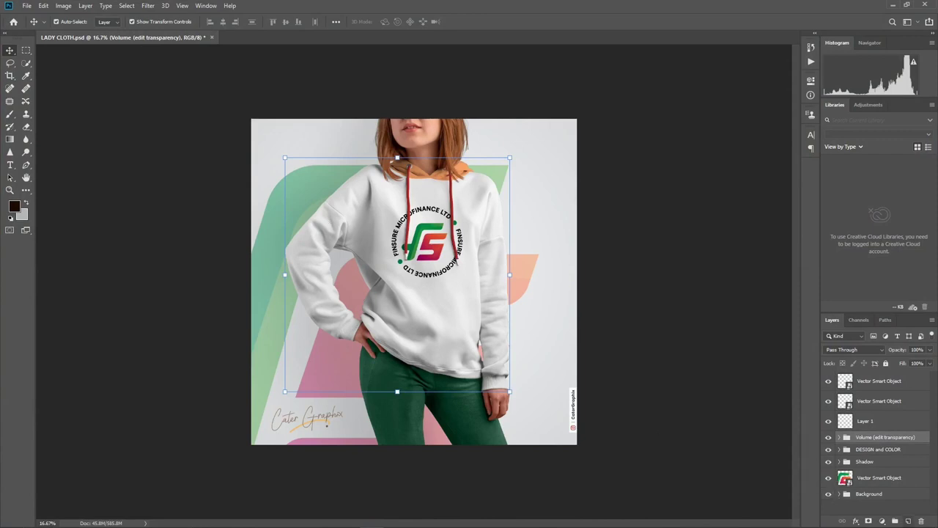
Step: Examine the mockup's layers by hiding and reshowing the background Vector Smart Object and viewing the Volume (edit transparency) group's contents
click(828, 479)
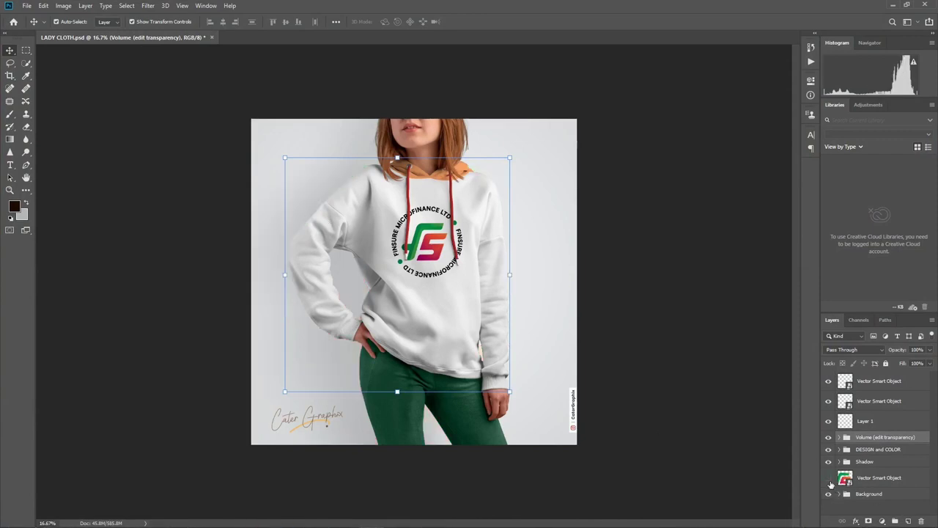
click(830, 480)
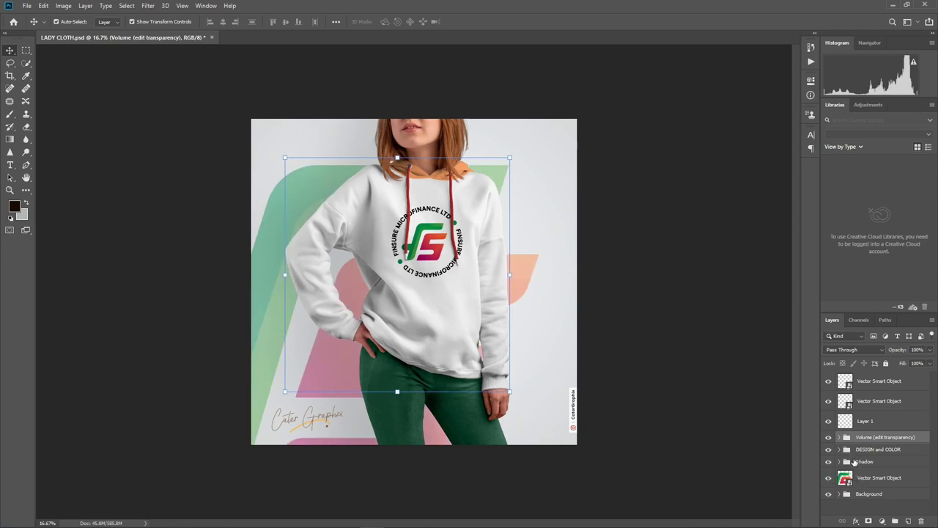
click(427, 237)
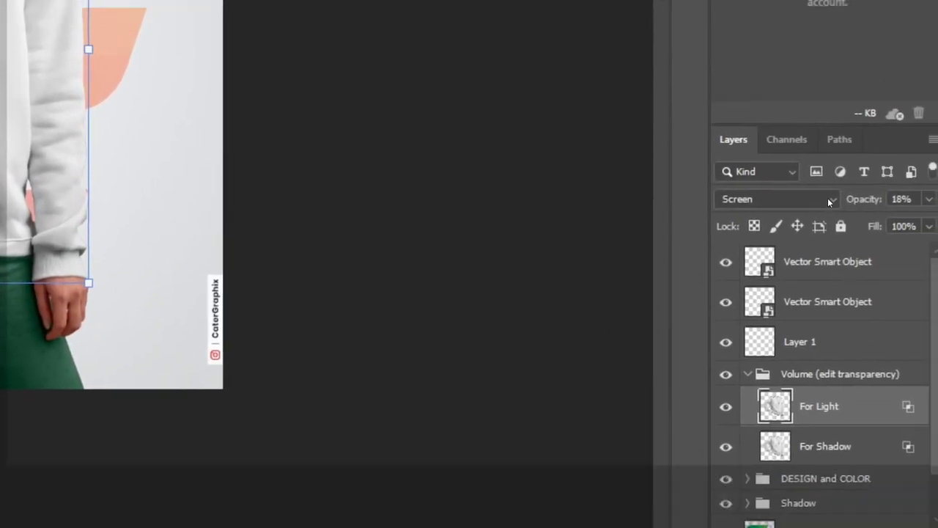
scroll(803, 293, down, 2)
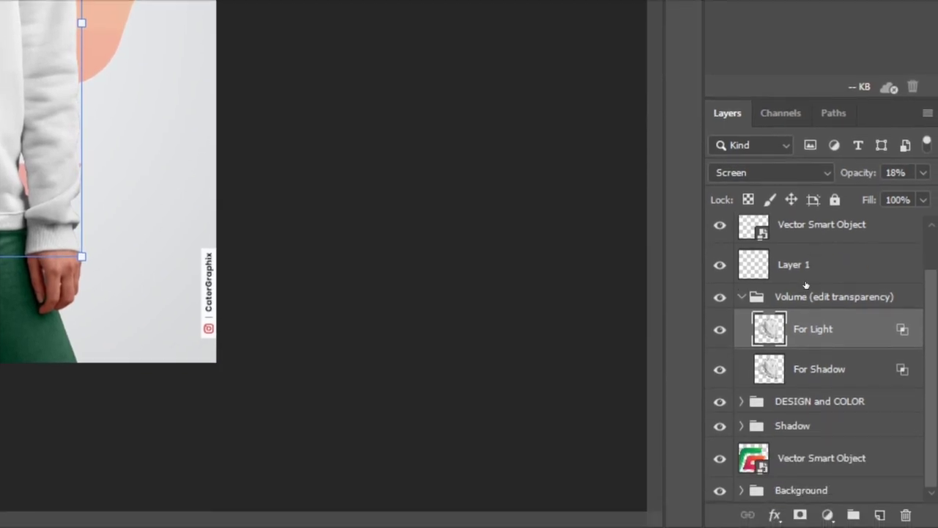
click(741, 297)
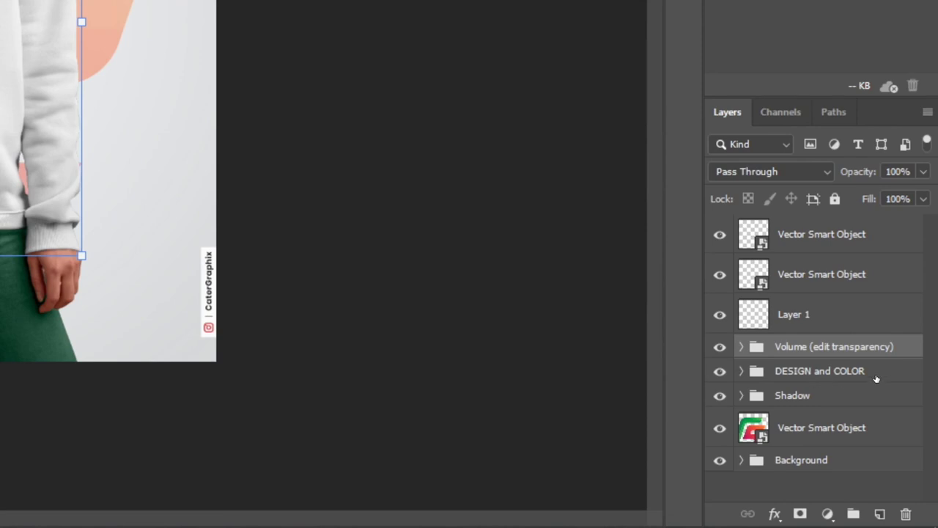
Step: Expand the DESIGN and COLOR group, look through its design and Hoodie COLOR layers, and check the Torso Design layer by hiding and reshowing it
click(740, 371)
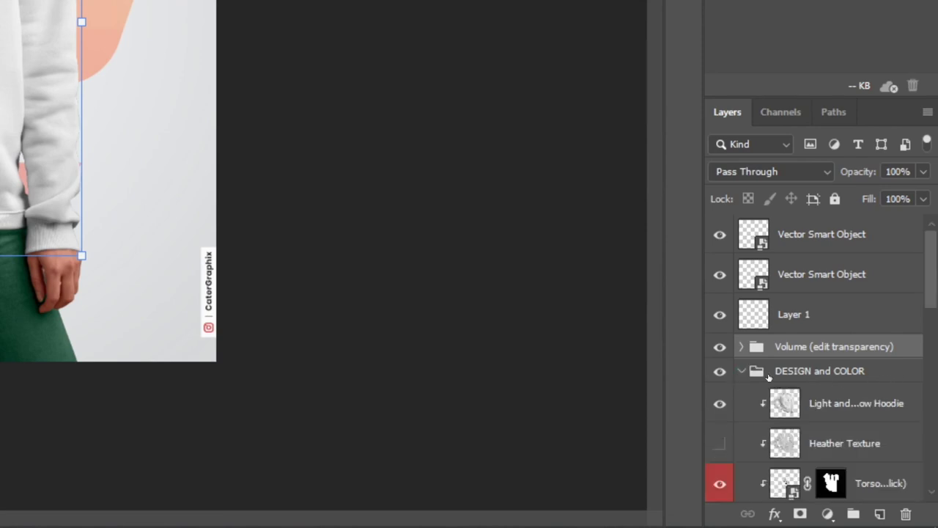
scroll(771, 377, down, 8)
scroll(785, 361, up, 1)
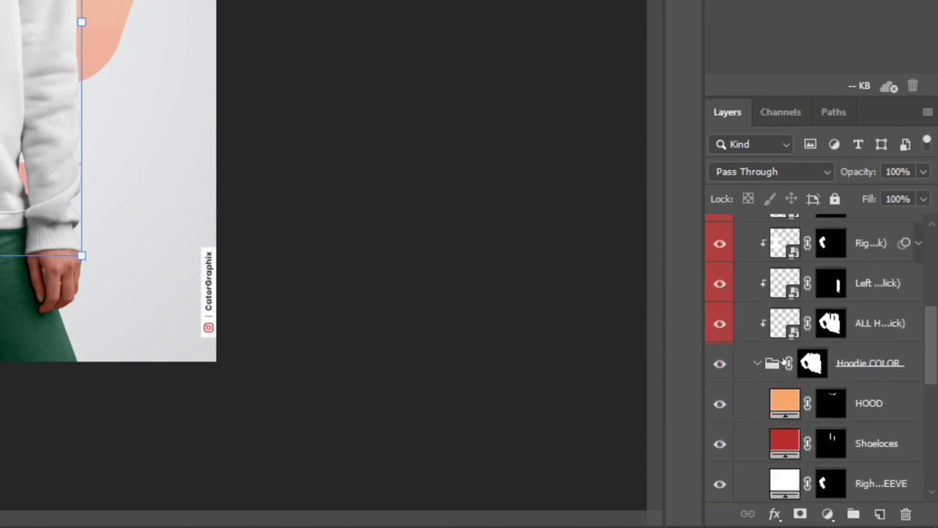
click(719, 327)
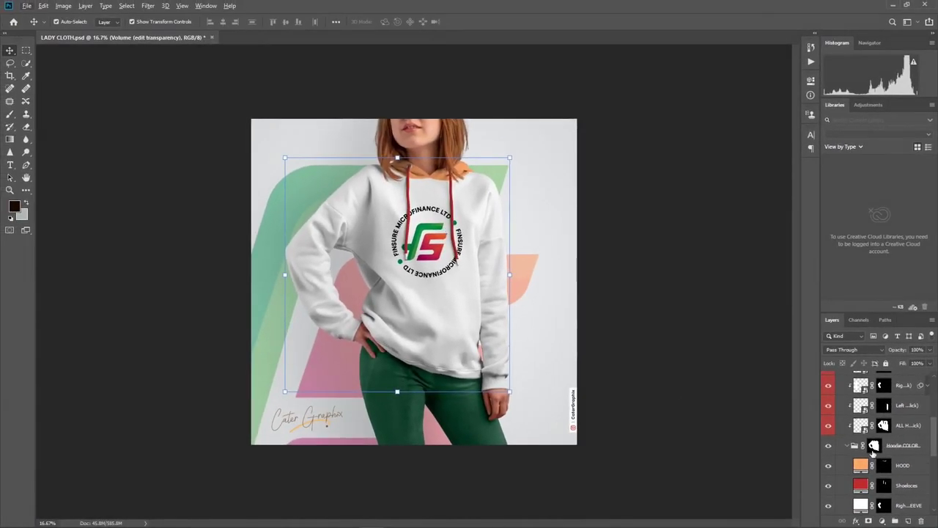
scroll(873, 452, down, 5)
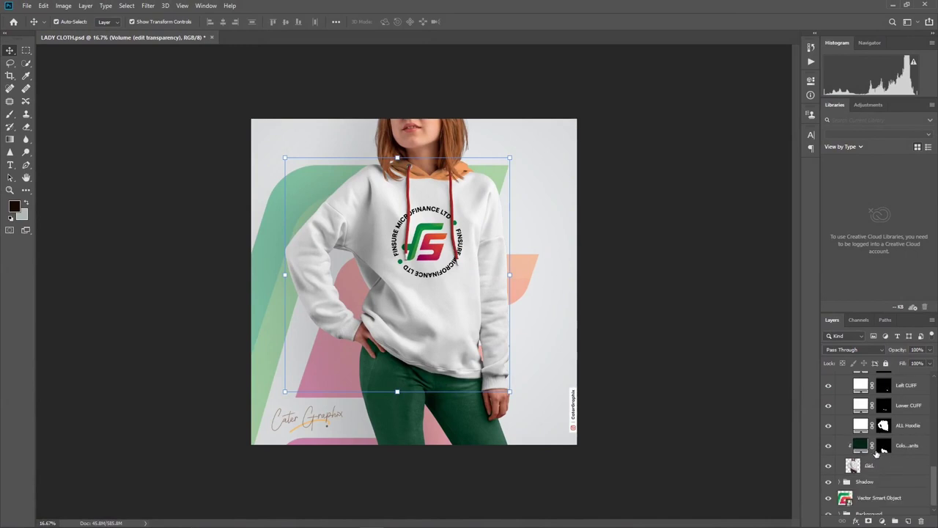
scroll(877, 452, up, 5)
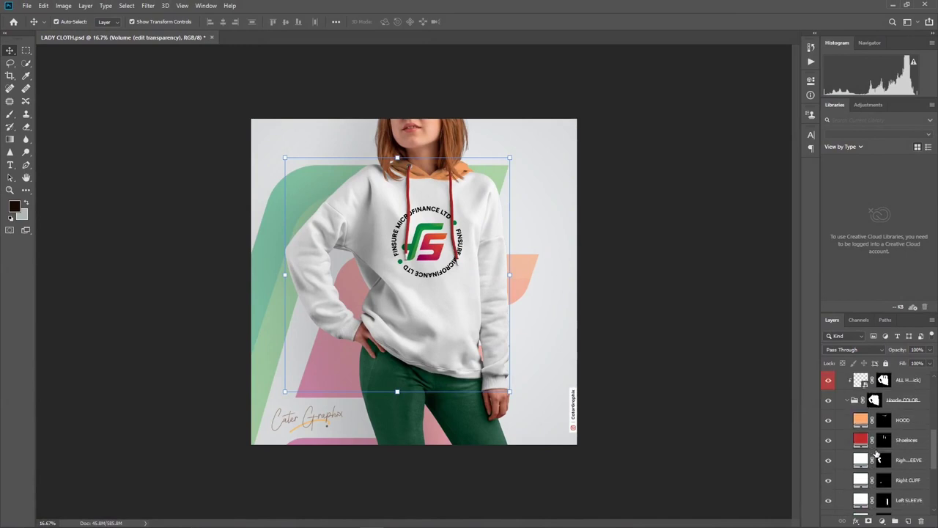
scroll(877, 454, up, 5)
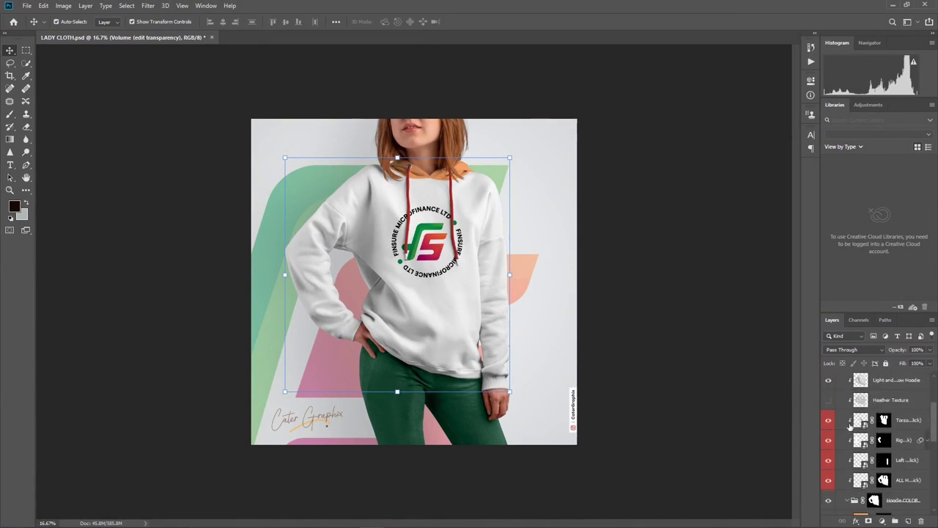
click(829, 422)
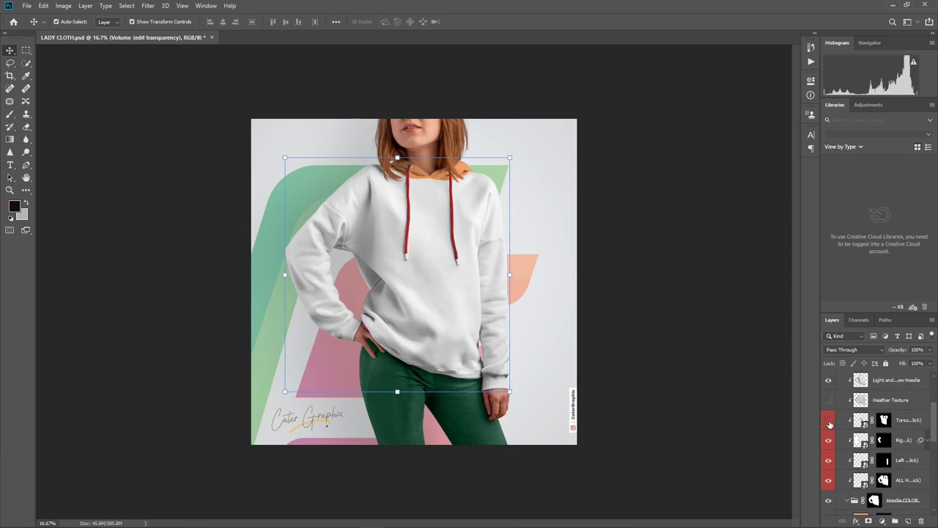
click(829, 423)
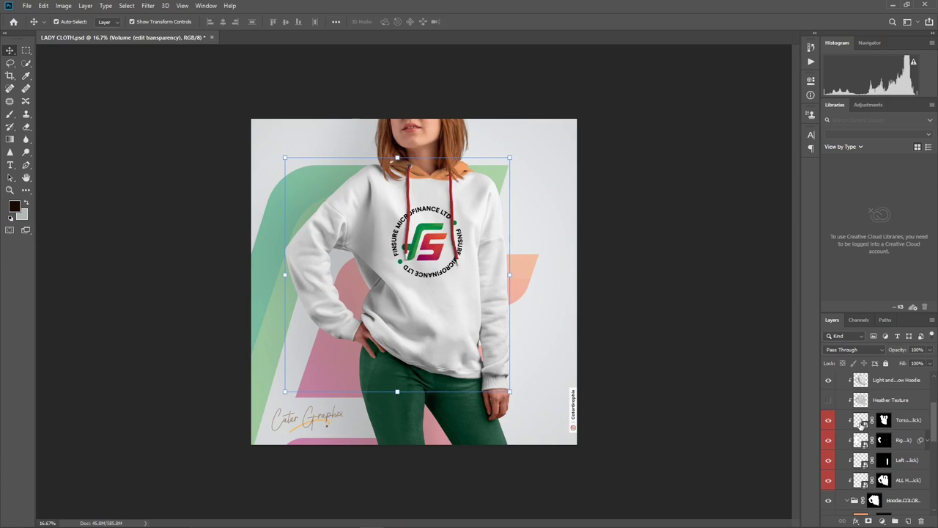
Step: Open the Torso Design smart object's contents for editing and return to the LADY CLOTH.psd document
double_click(863, 427)
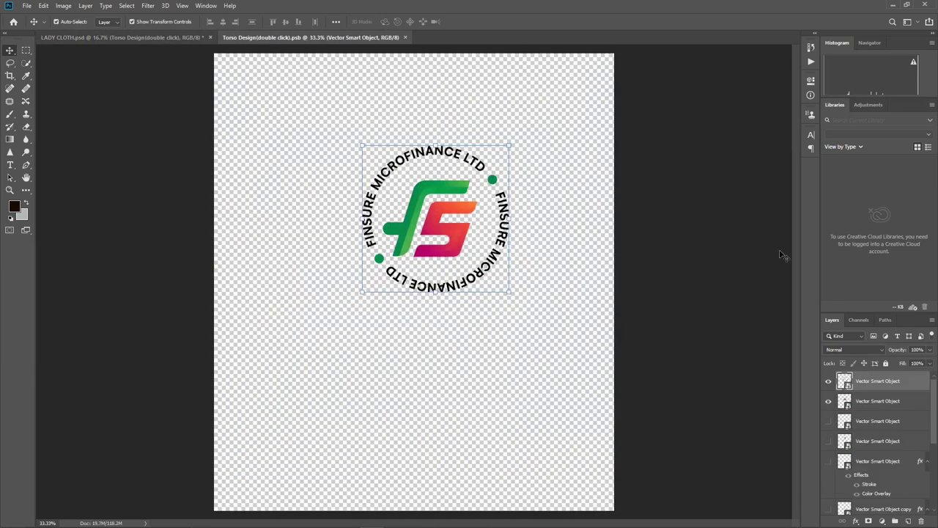
click(153, 36)
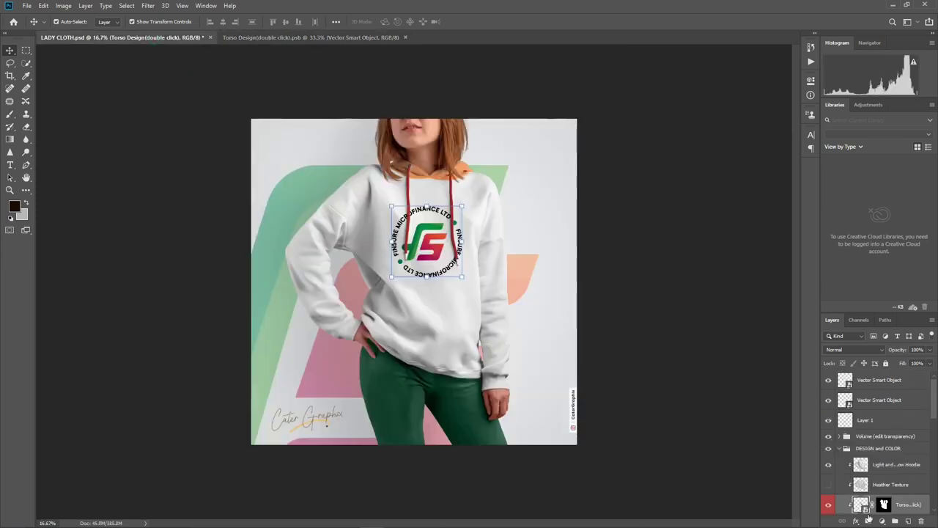
scroll(863, 506, down, 2)
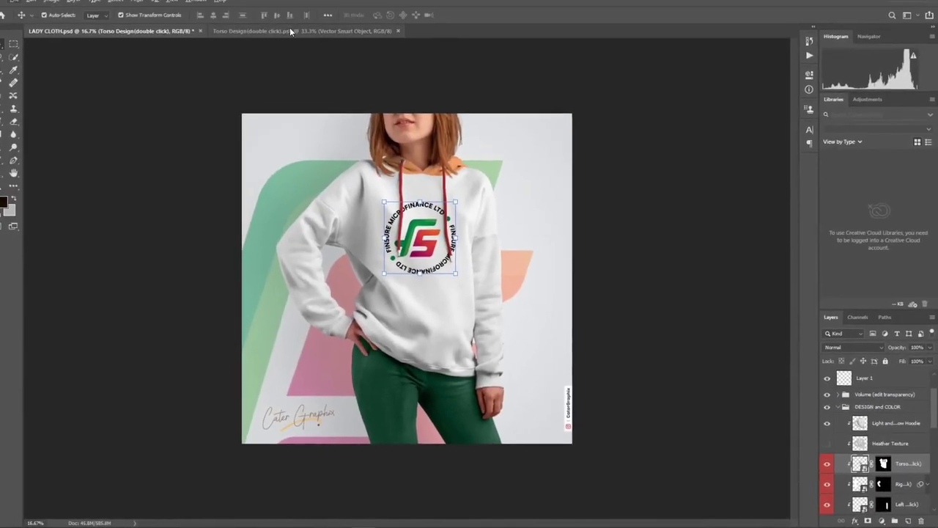
Step: Copy the purple gradient D logo from the Illustrator brand sheet and place it over the old logo in the Torso Design smart object
click(293, 30)
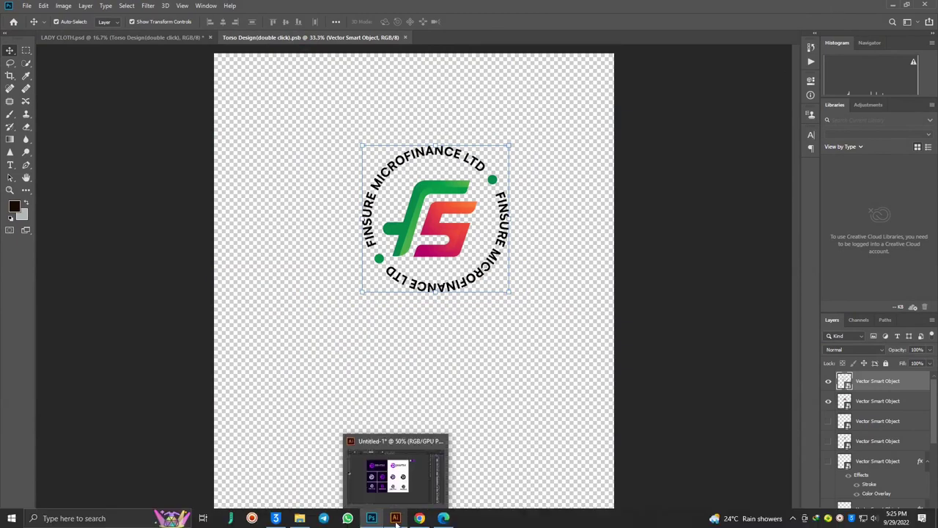
click(394, 519)
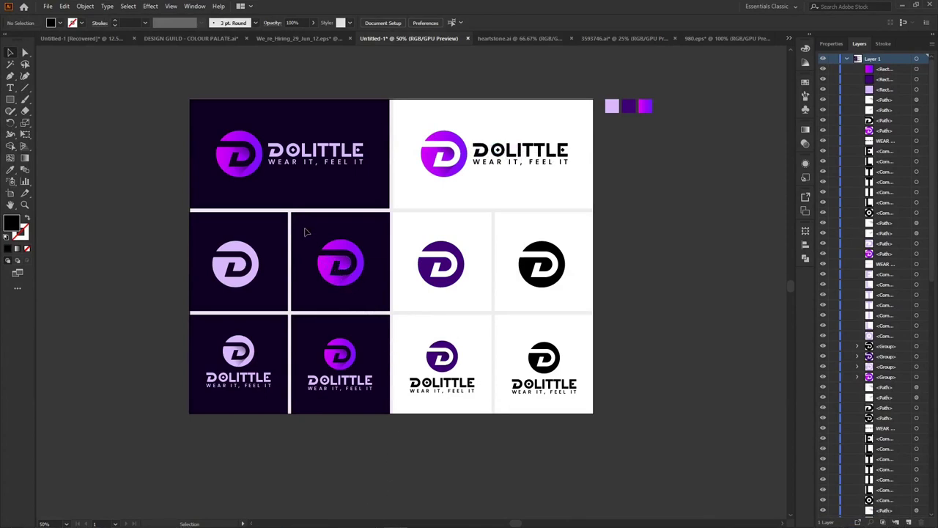
drag(304, 226, 380, 306)
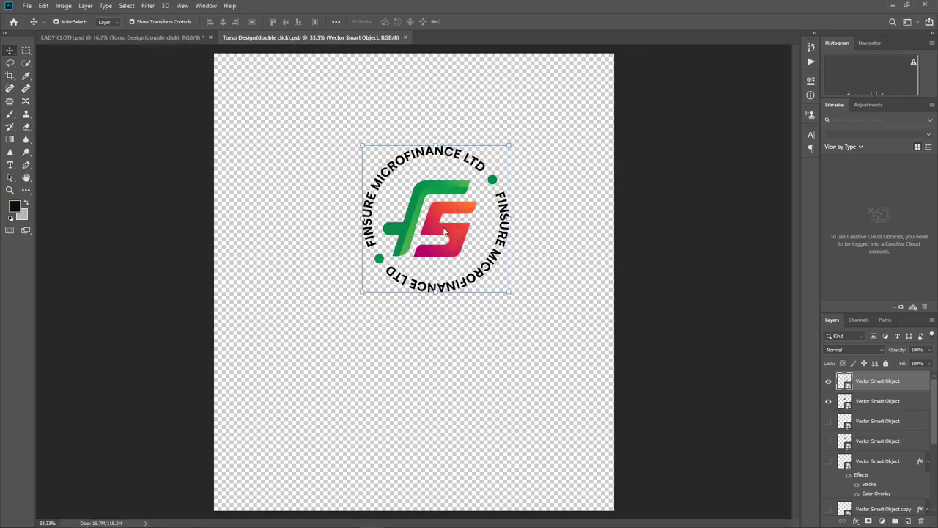
key(ctrl+v)
drag(453, 271, 453, 227)
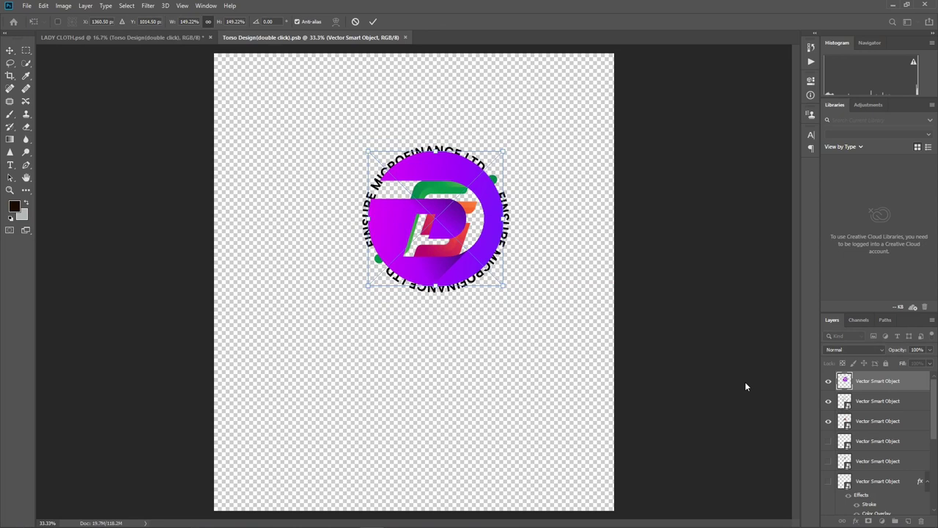
key(Return)
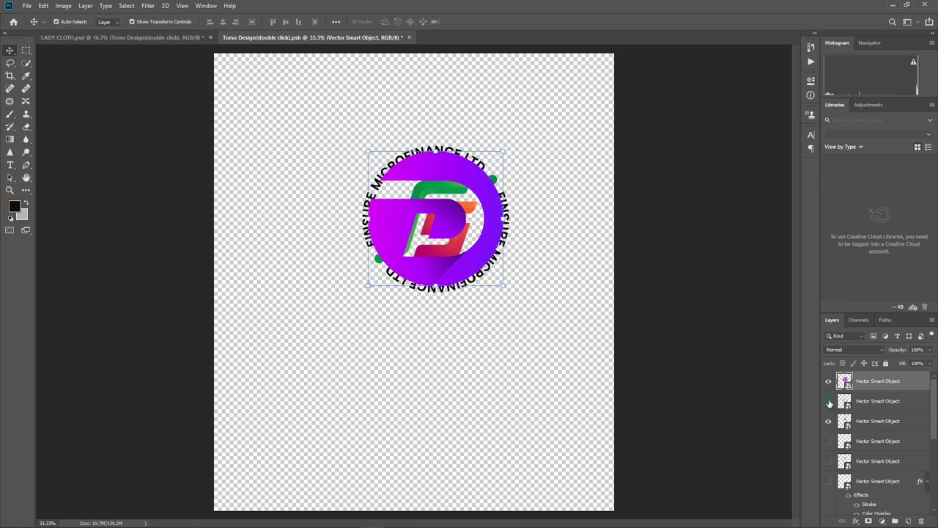
Step: Hide the two old Finsure logo layers, save the smart object, and return to the LADY CLOTH.psd mockup
drag(829, 402, 828, 420)
click(828, 423)
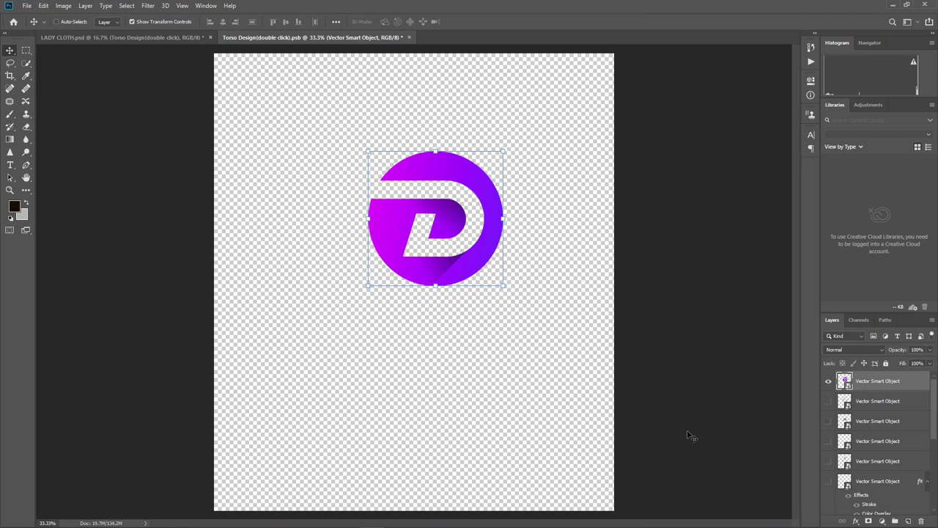
key(ctrl+s)
click(177, 36)
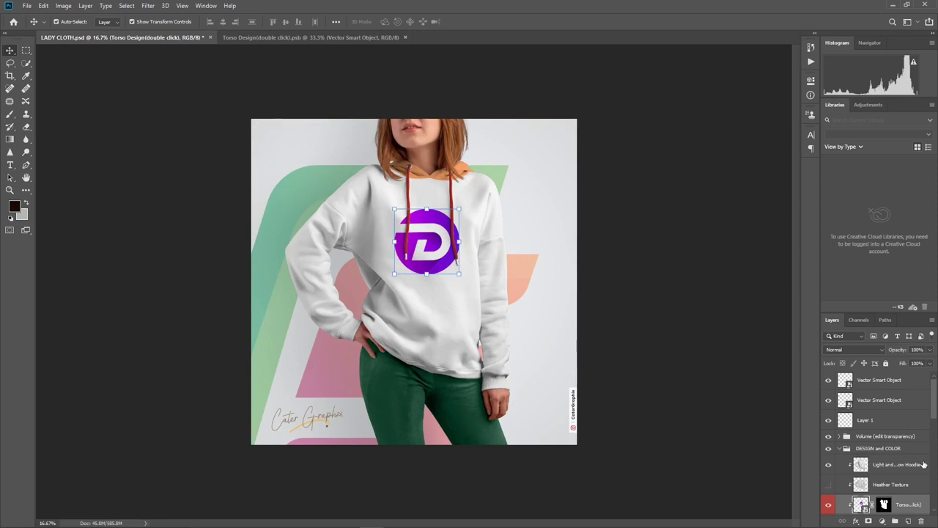
Step: Bring the purple D logo from Illustrator into the mockup, just above the old background logo layer, scaled to about 569%
scroll(920, 464, down, 5)
click(881, 491)
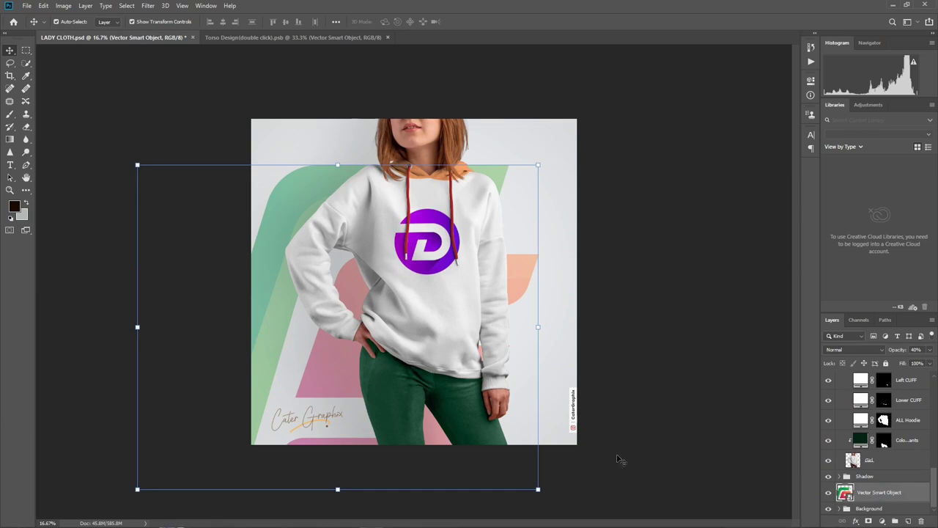
click(400, 522)
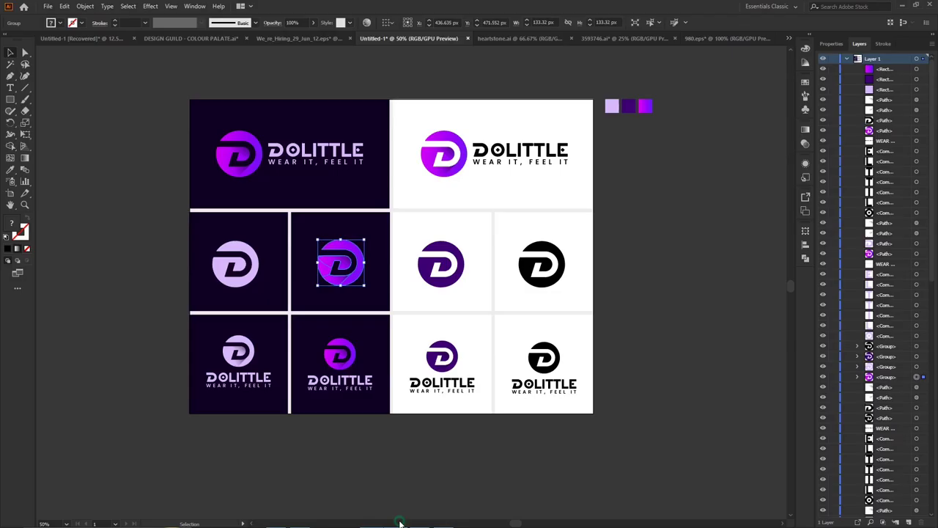
drag(339, 253, 344, 478)
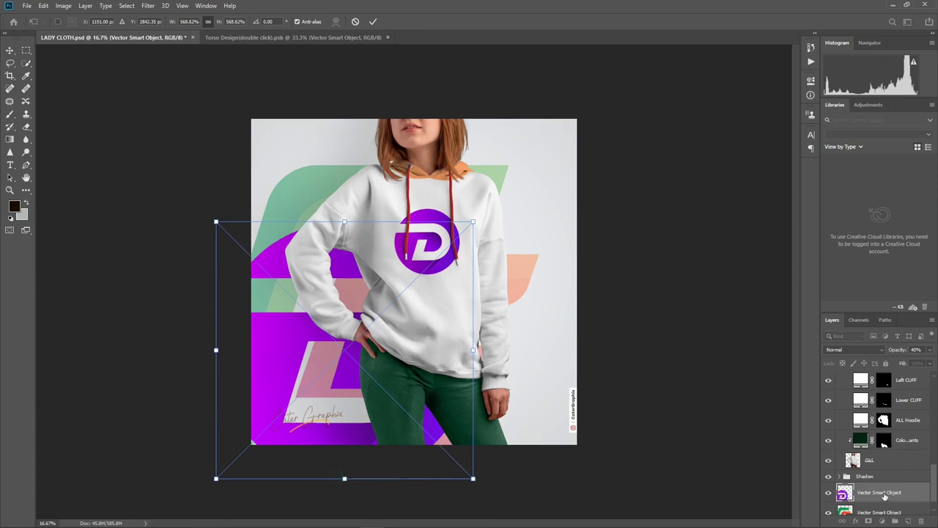
Step: Close the Libraries and Adjustments panels to give the layer list more room
right_click(835, 106)
click(849, 113)
right_click(839, 105)
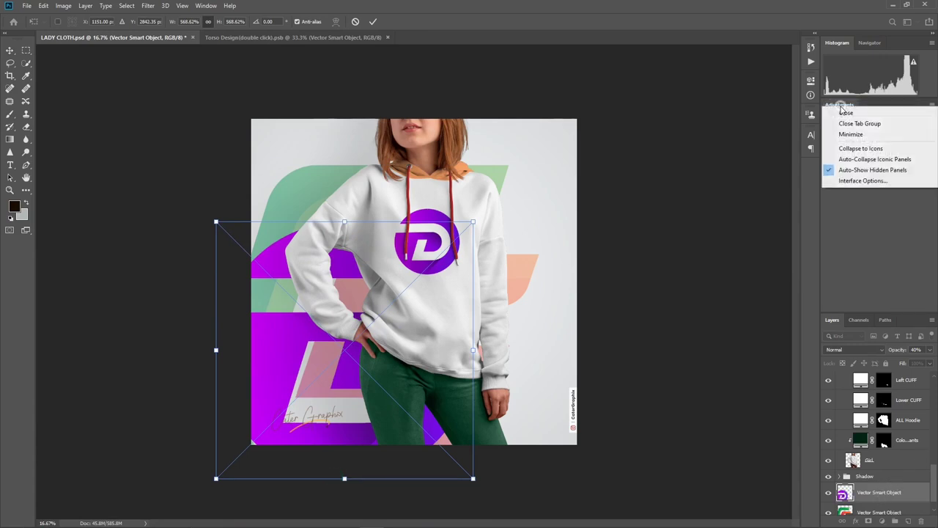
click(852, 114)
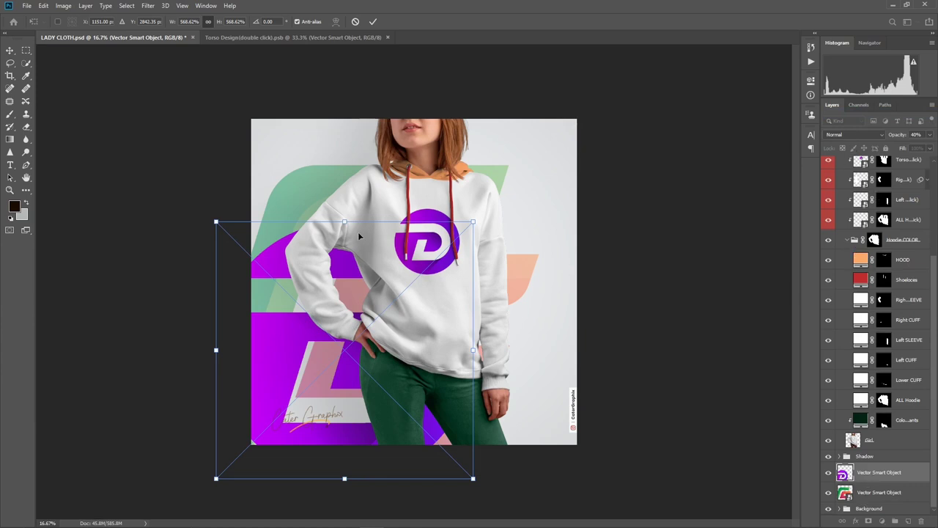
Step: Hide the old background logo layer and enlarge the purple D logo behind the model to about 849%, shifting it slightly
drag(344, 220, 349, 143)
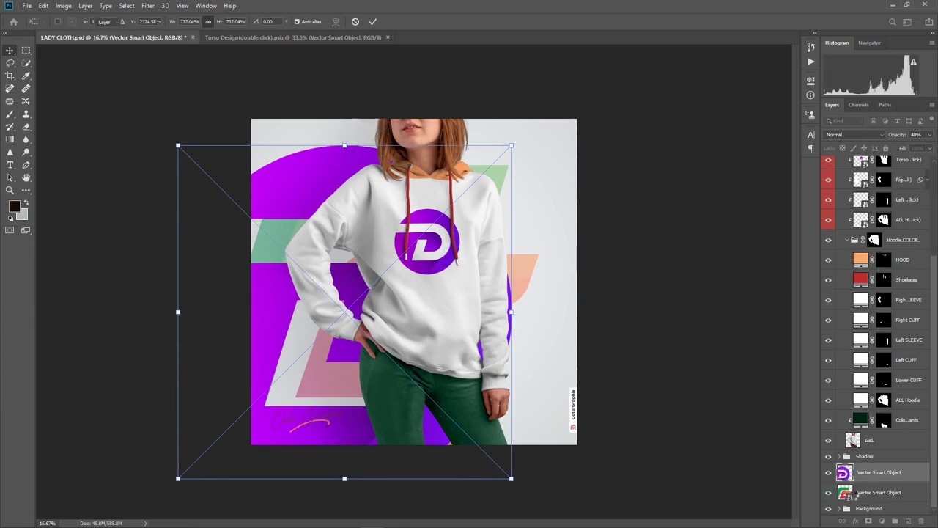
click(884, 475)
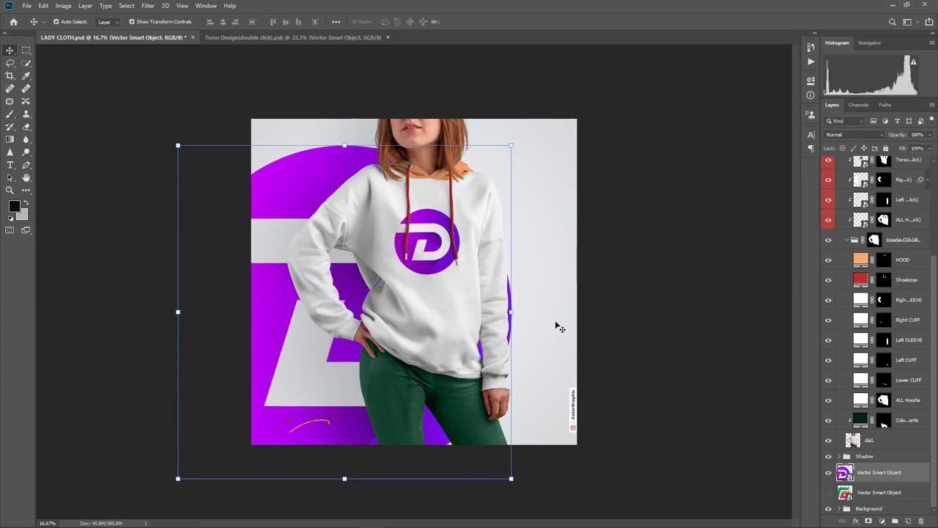
drag(511, 311, 549, 269)
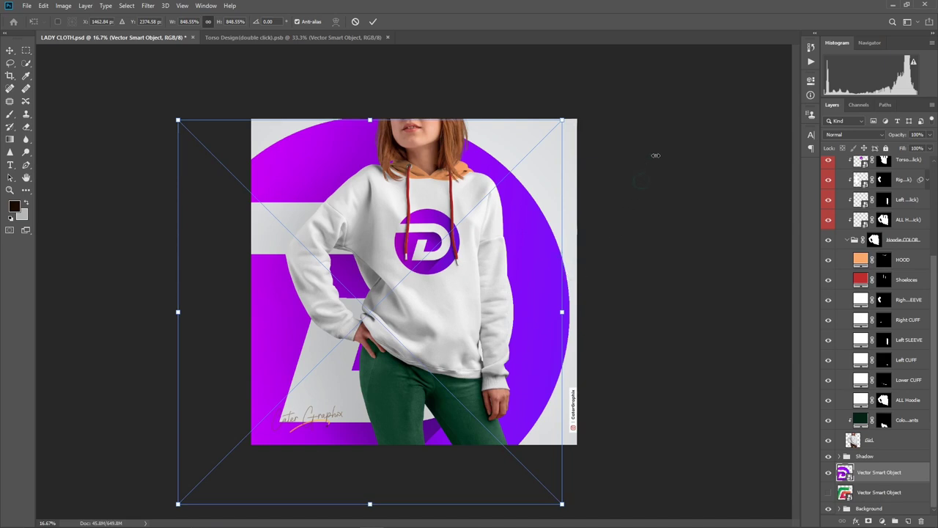
drag(721, 87, 735, 84)
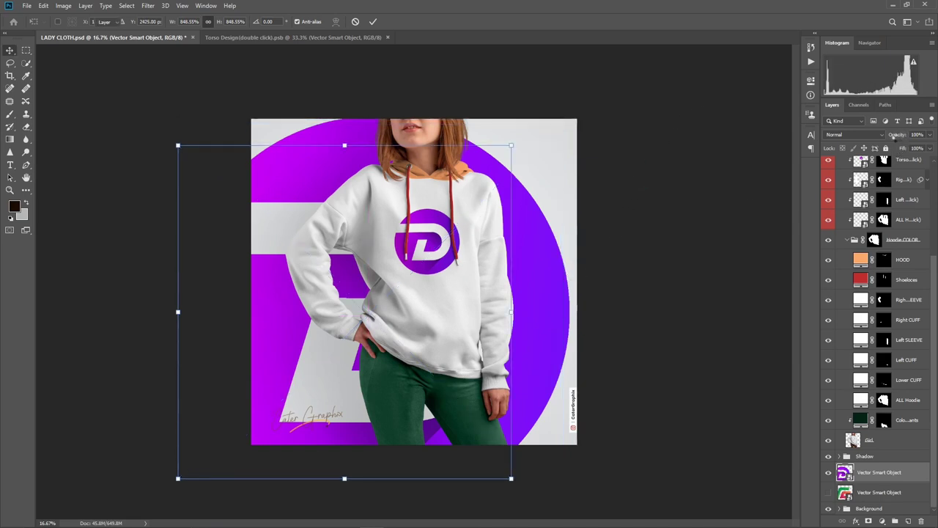
key(Return)
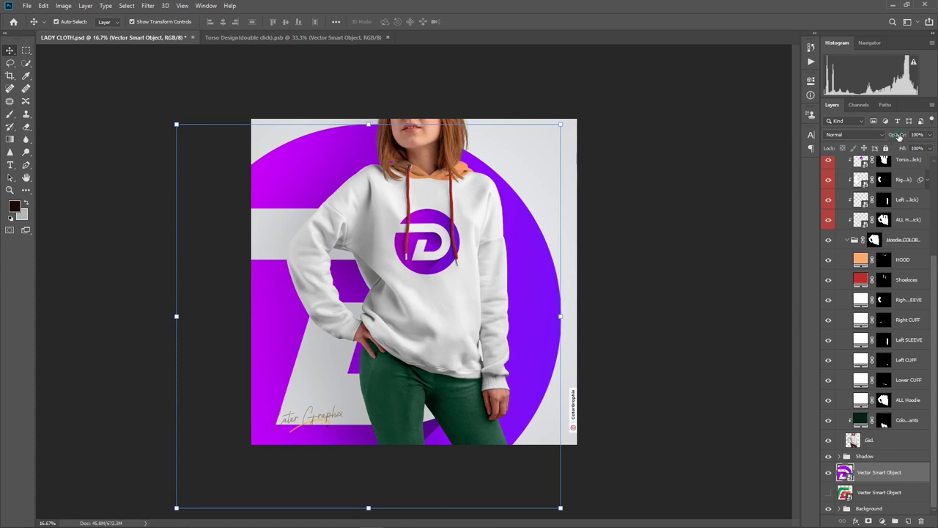
Step: Set the background D logo's opacity to 42% and deselect the layer
drag(898, 136, 859, 144)
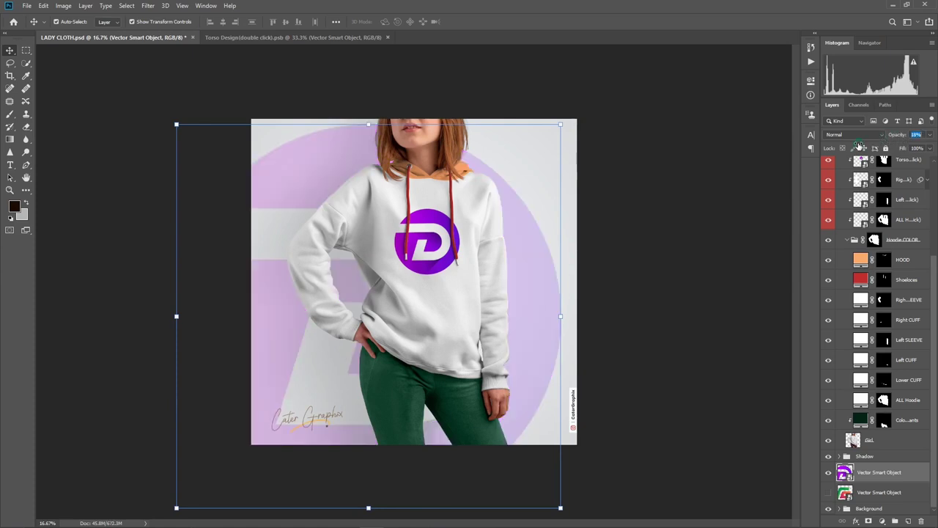
drag(859, 144, 870, 149)
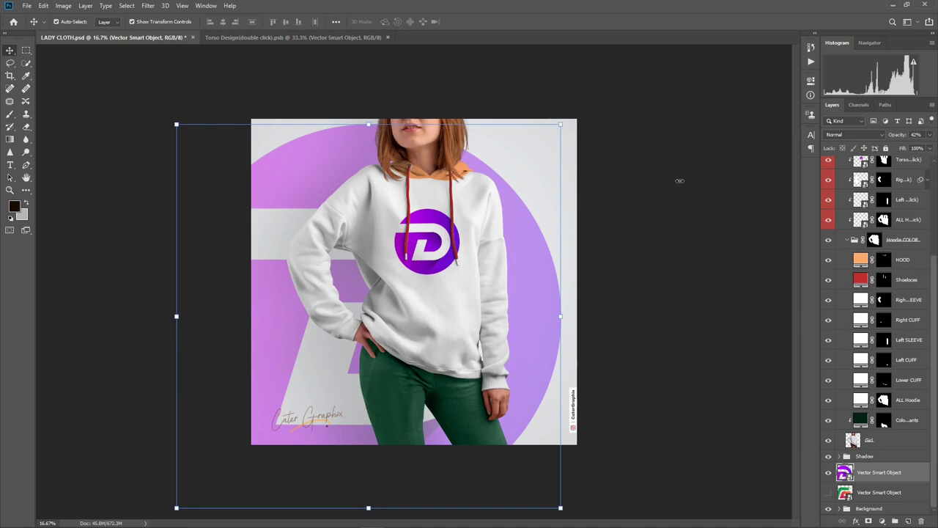
key(Return)
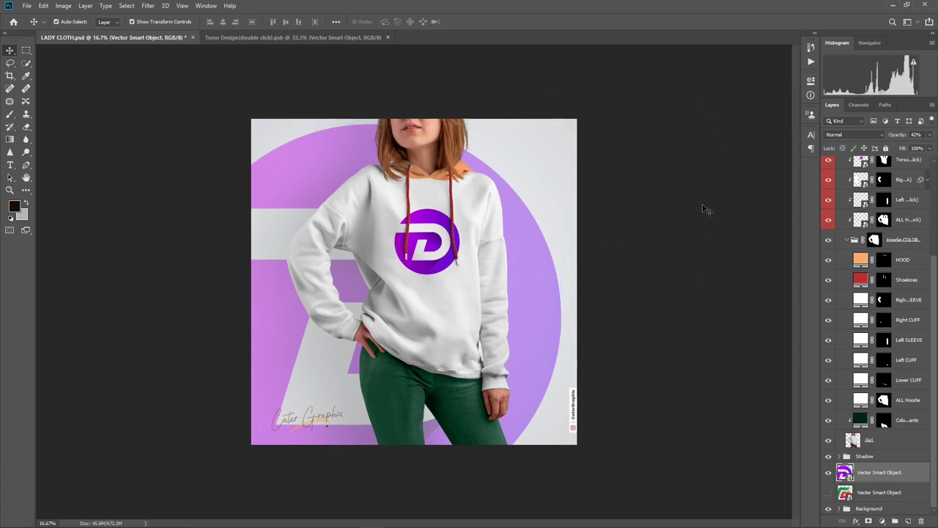
click(703, 208)
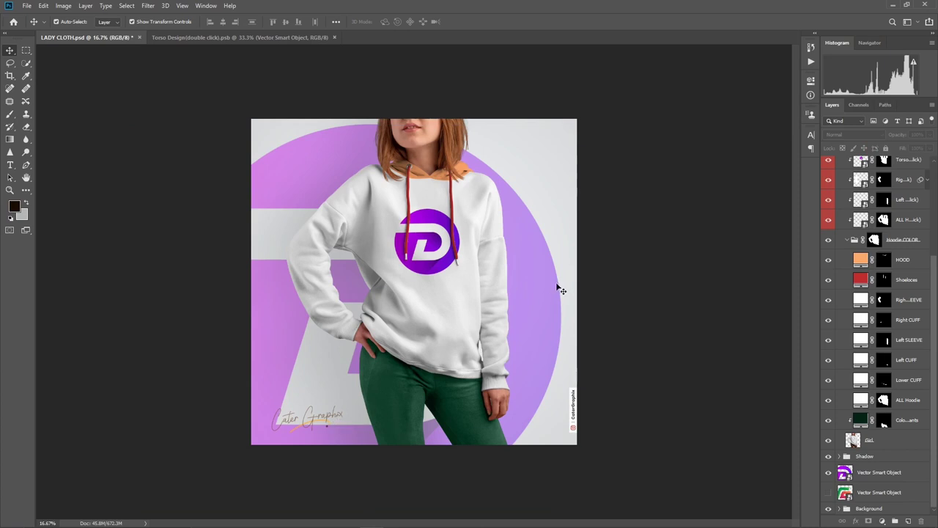
Step: Select the Cater Graphix signature near the mockup's lower-left corner and hide its layer
click(327, 425)
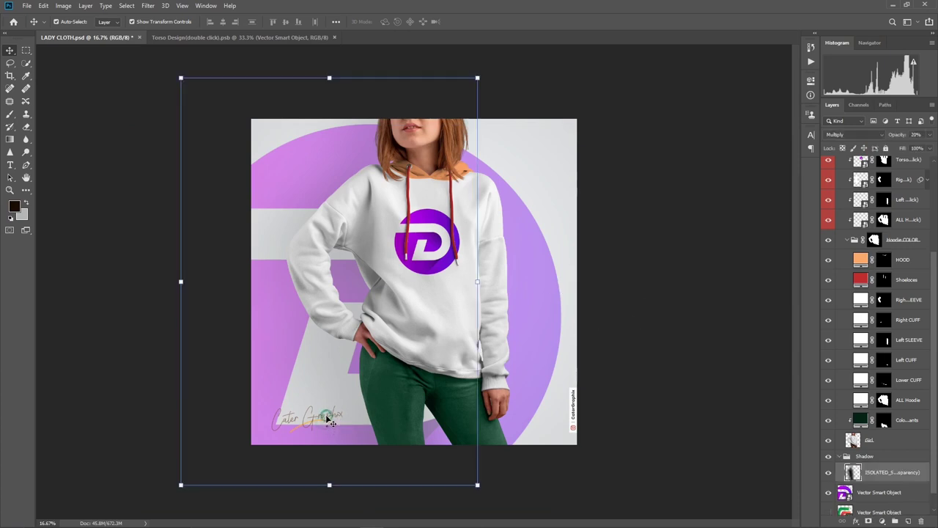
drag(331, 428, 325, 417)
click(324, 417)
click(392, 431)
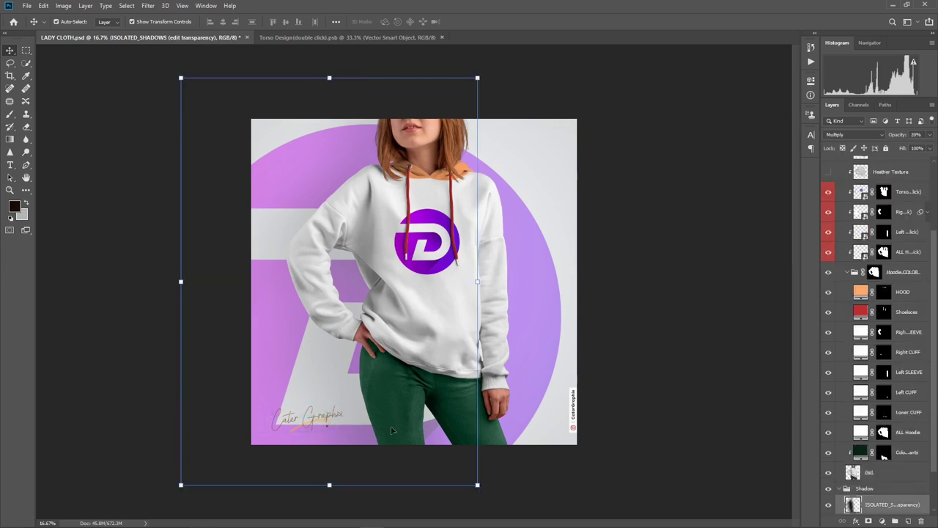
click(326, 414)
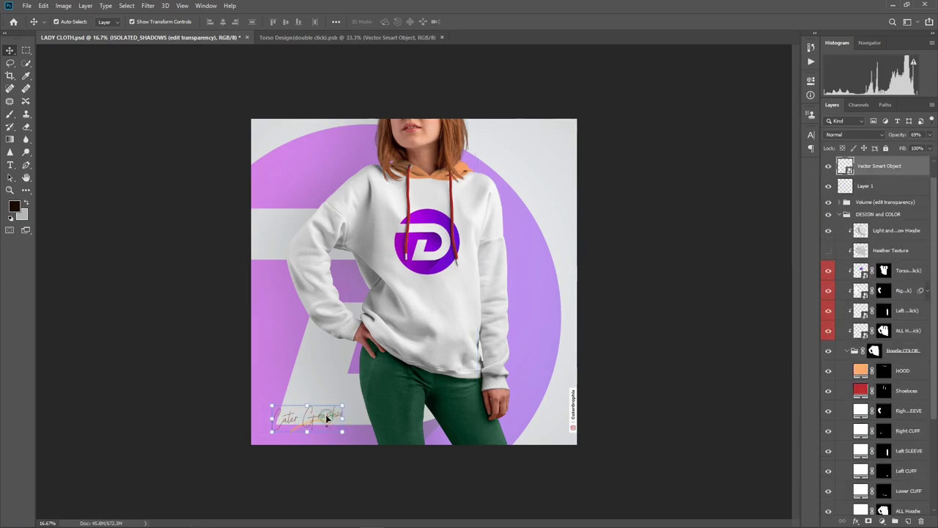
click(828, 167)
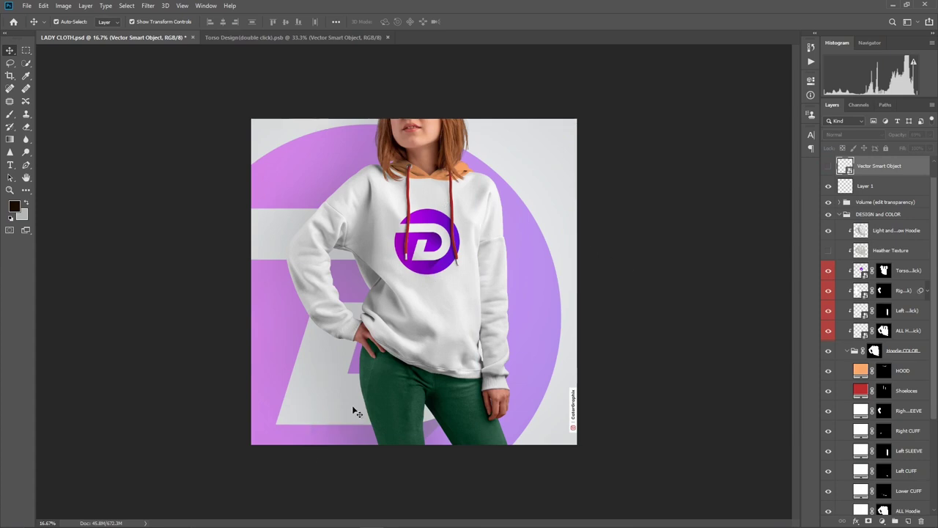
Step: Save a copy of the mockup to the Desktop as a JPEG file named 1
key(ctrl)
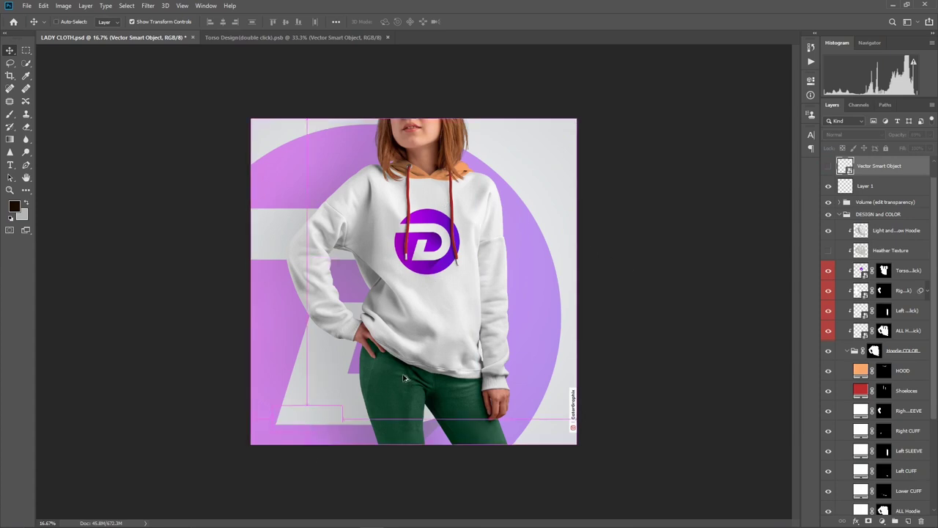
key(ctrl+shift+s)
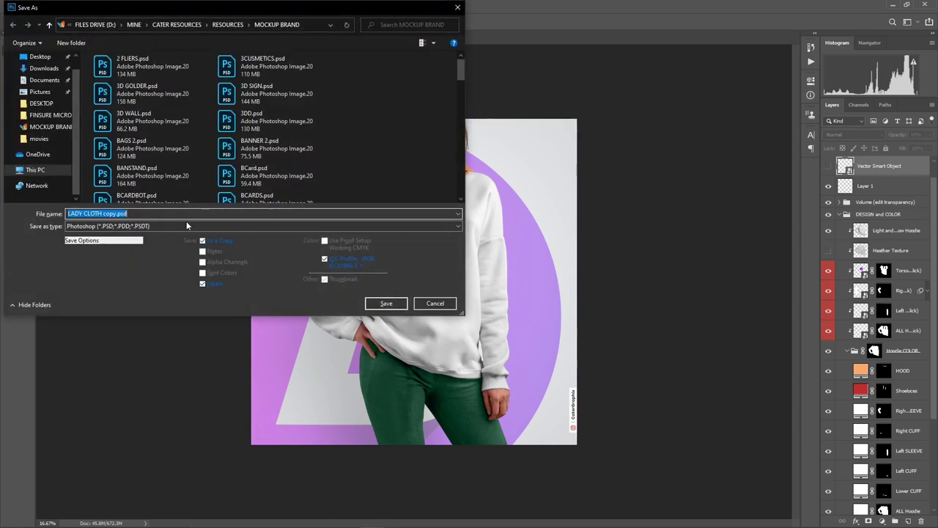
click(121, 228)
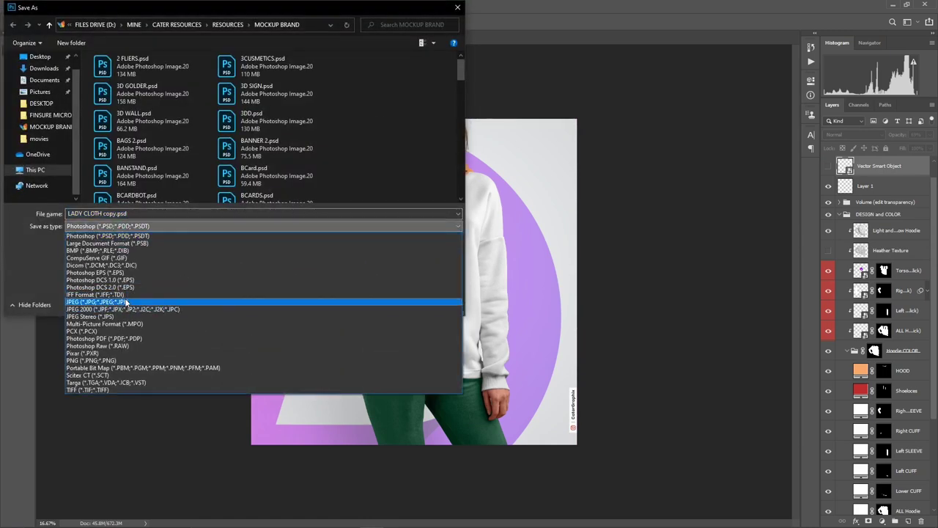
click(123, 302)
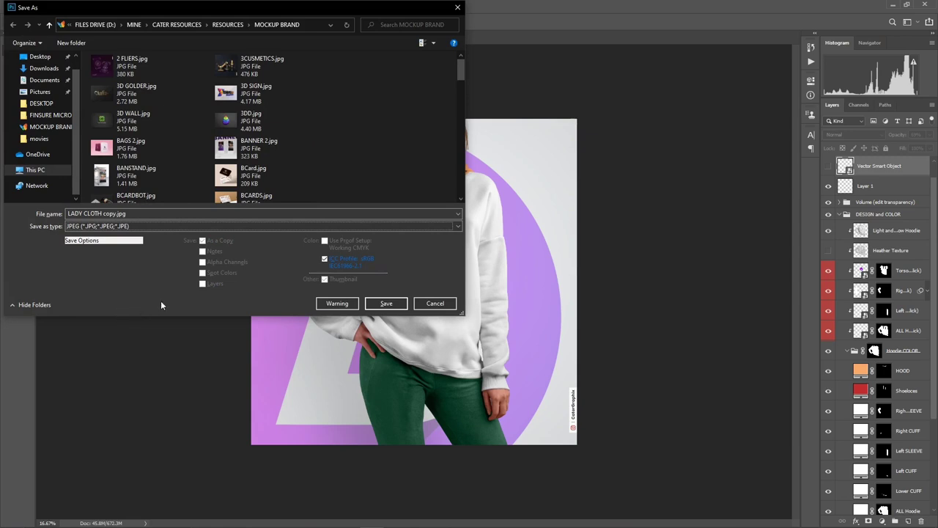
click(113, 228)
click(121, 300)
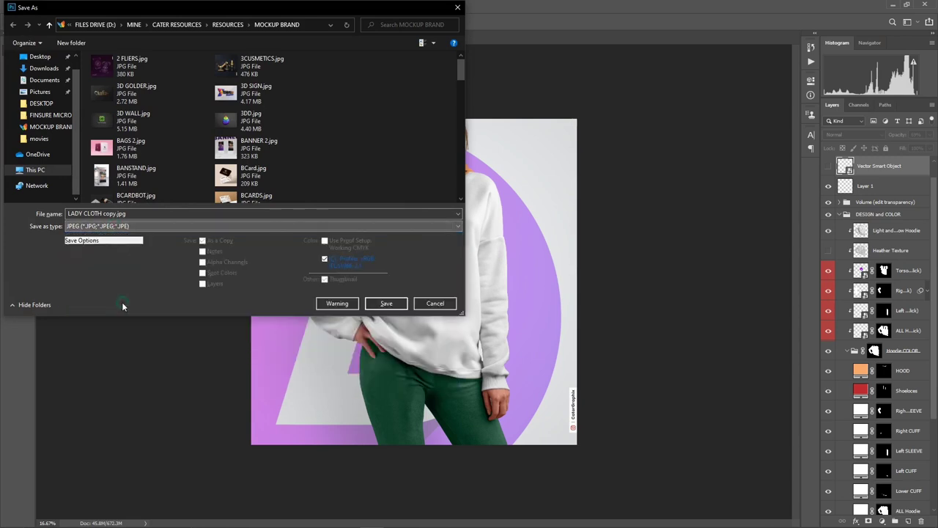
click(111, 214)
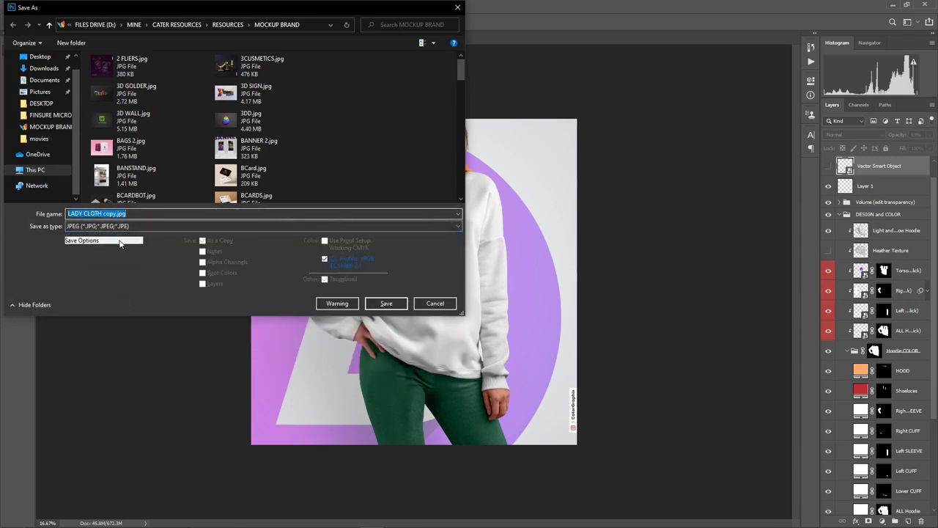
text(1)
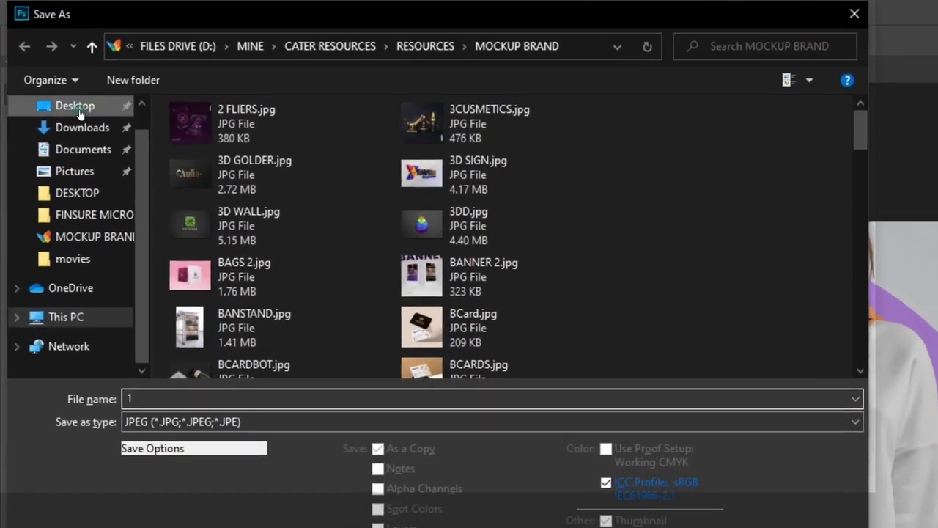
click(41, 57)
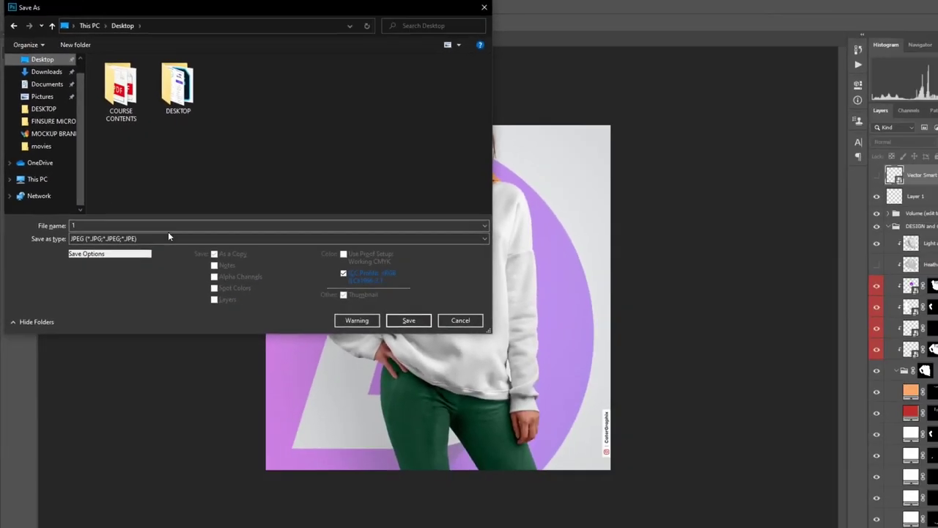
click(384, 304)
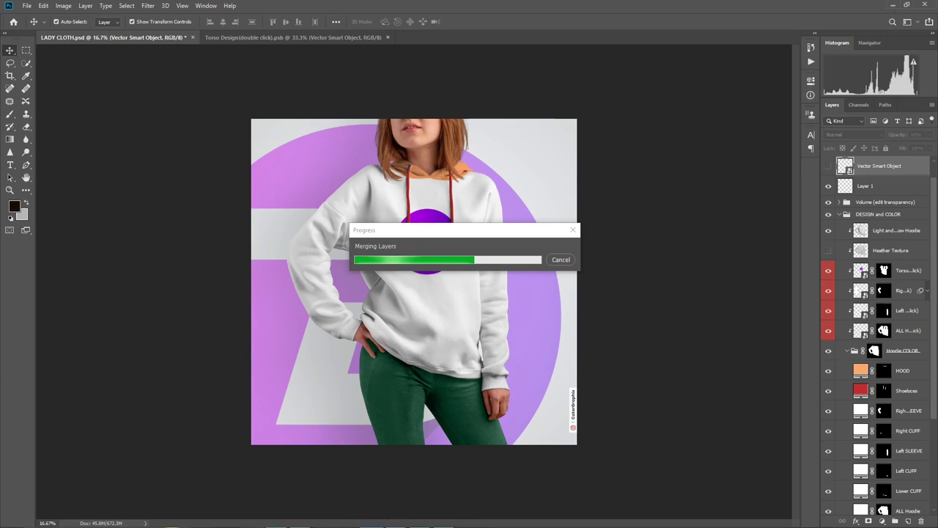
mouse_move(300, 519)
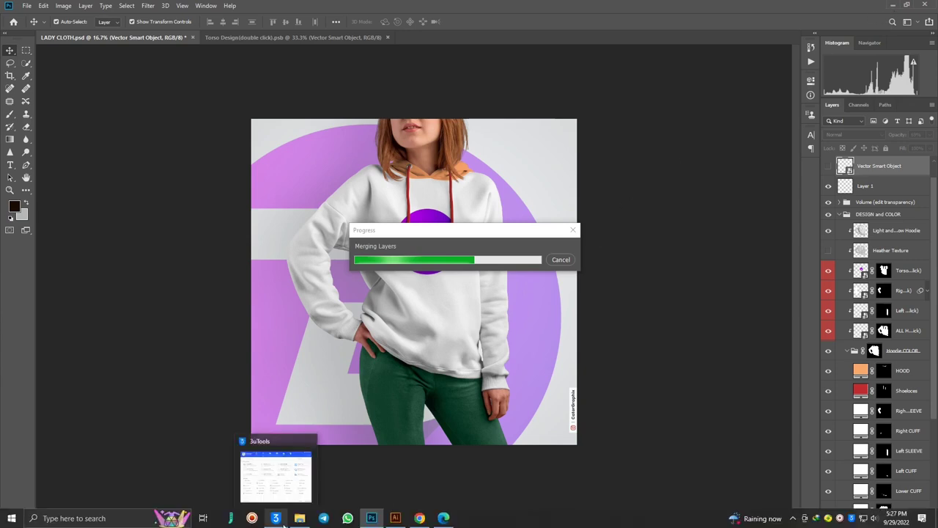
Step: Open KEY GUARD.psd from the MOCKUP BRAND folder and finish the hoodie mockup's JPEG export with quality 4, Baseline ("Standard")
click(279, 476)
click(411, 299)
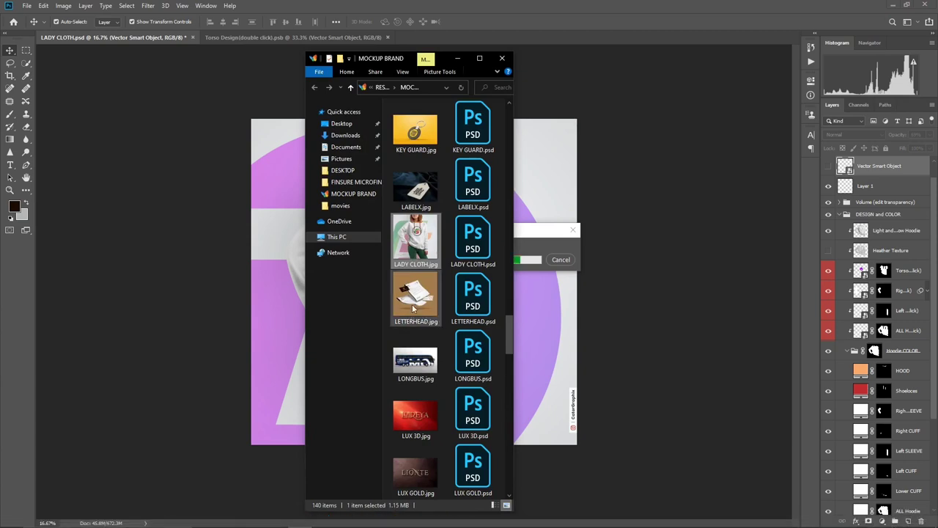
click(473, 304)
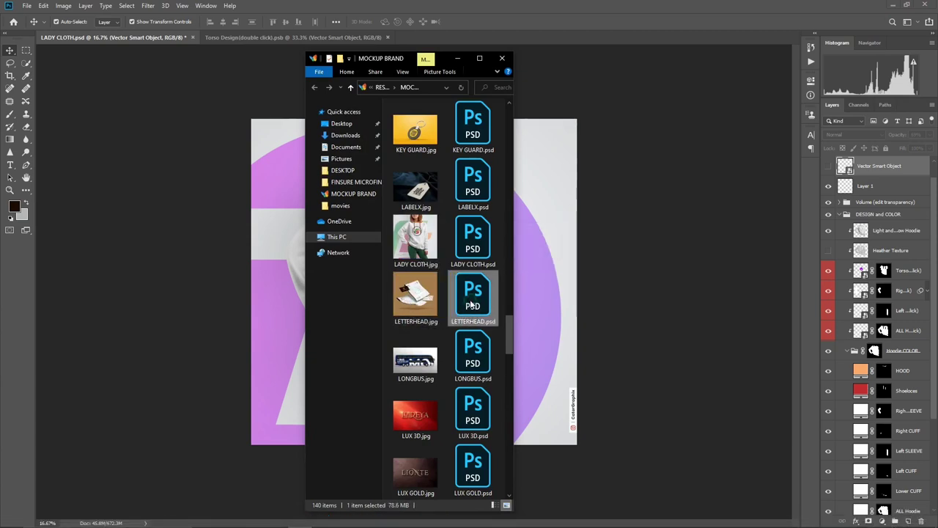
click(473, 126)
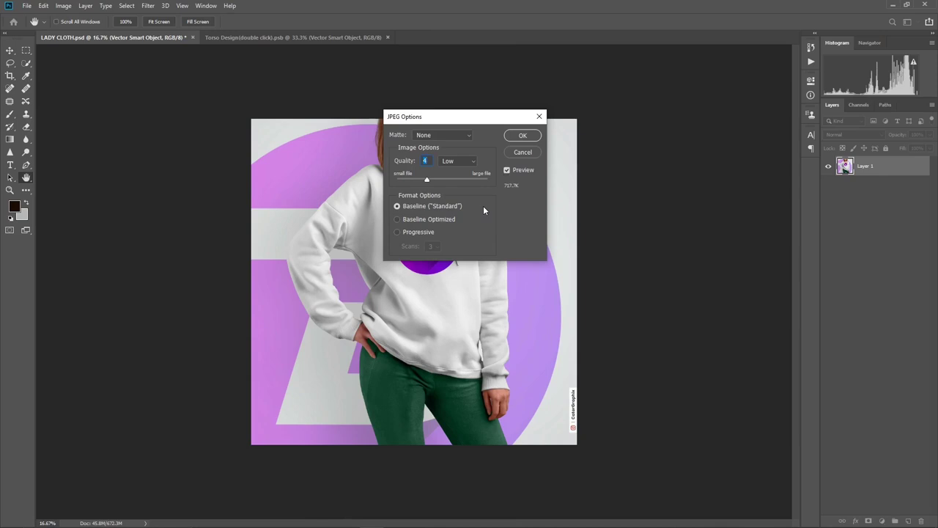
click(522, 135)
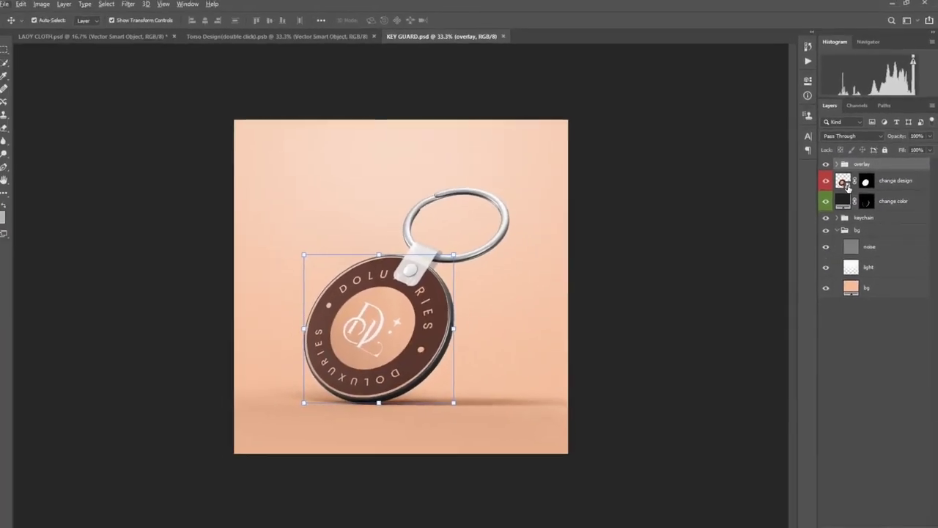
Step: Open the keychain's design smart object, bring in the purple D logo from Illustrator, and scale it to about 149% to fill the canvas
click(853, 269)
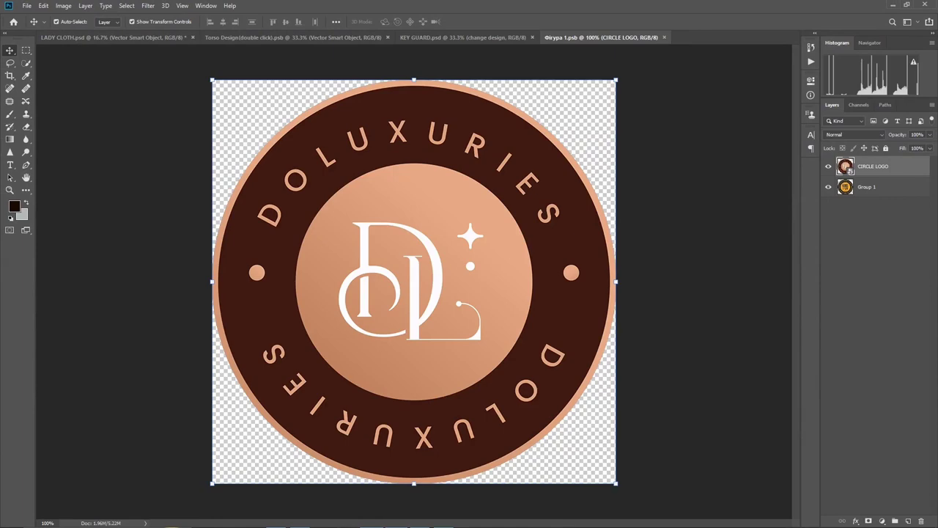
click(398, 517)
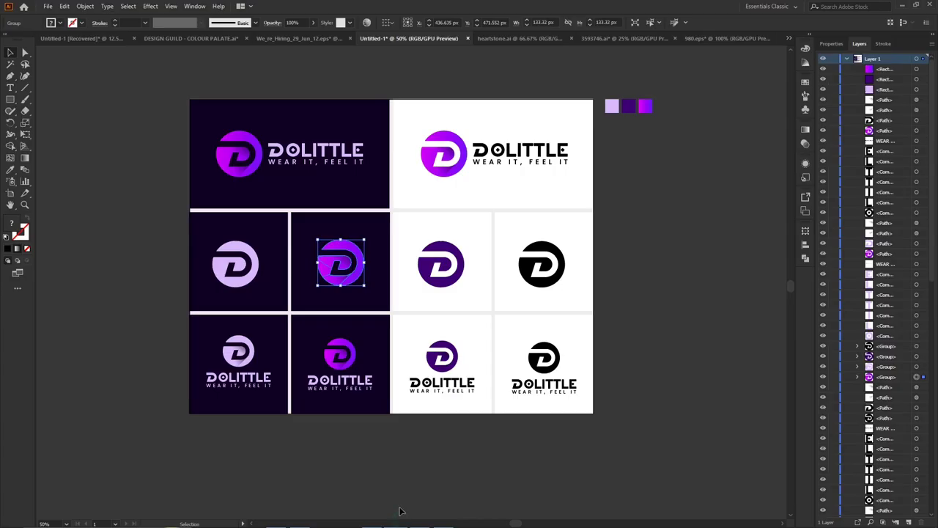
drag(341, 260, 450, 204)
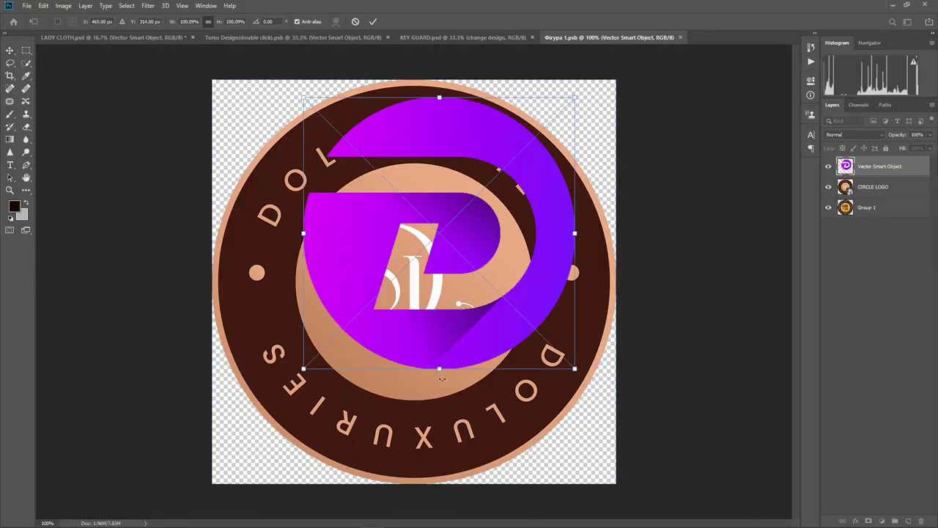
drag(440, 369, 438, 483)
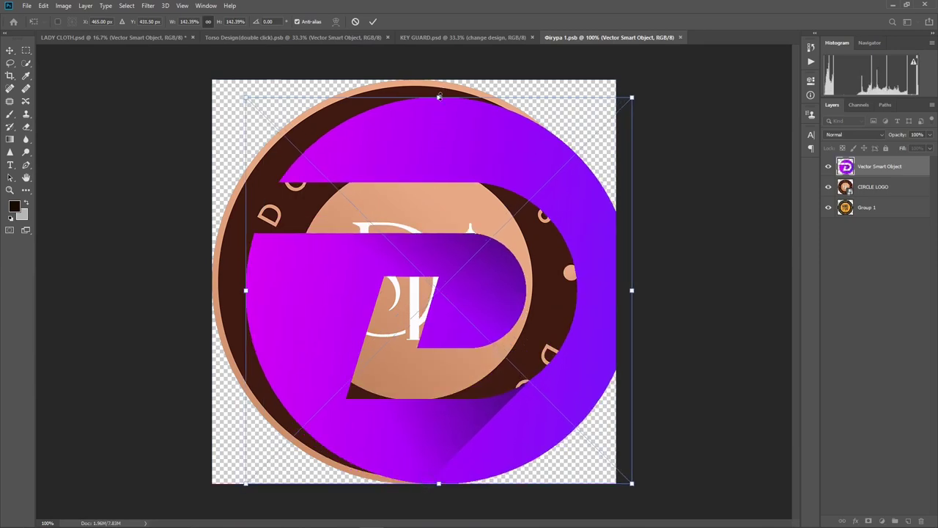
drag(438, 96, 433, 78)
drag(490, 129, 466, 132)
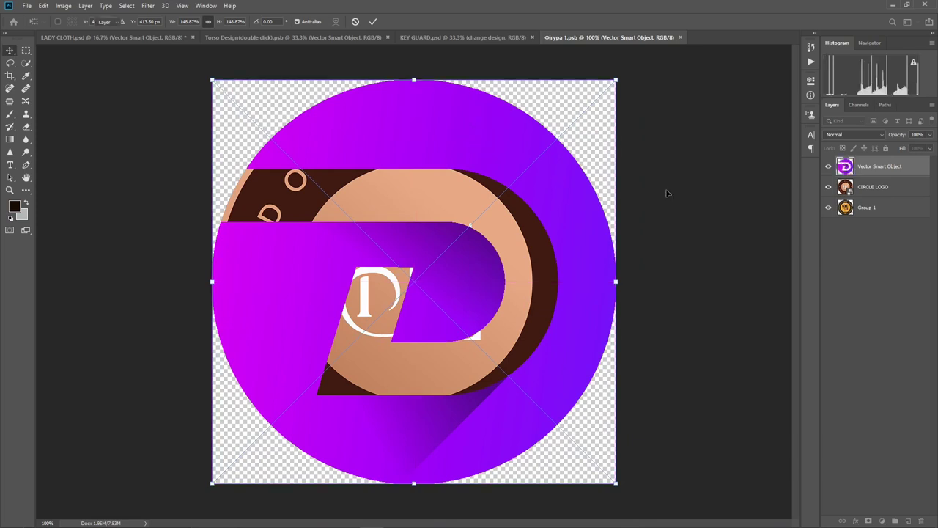
key(Return)
Step: Hide the CIRCLE LOGO and Group 1 layers, save the smart object, and return to the keychain mockup with nothing selected
click(828, 187)
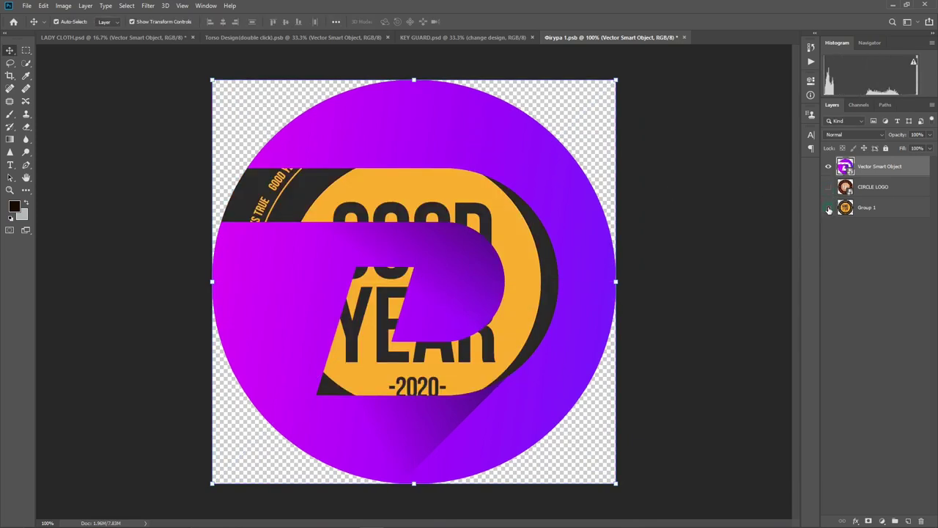
click(828, 208)
key(ctrl+s)
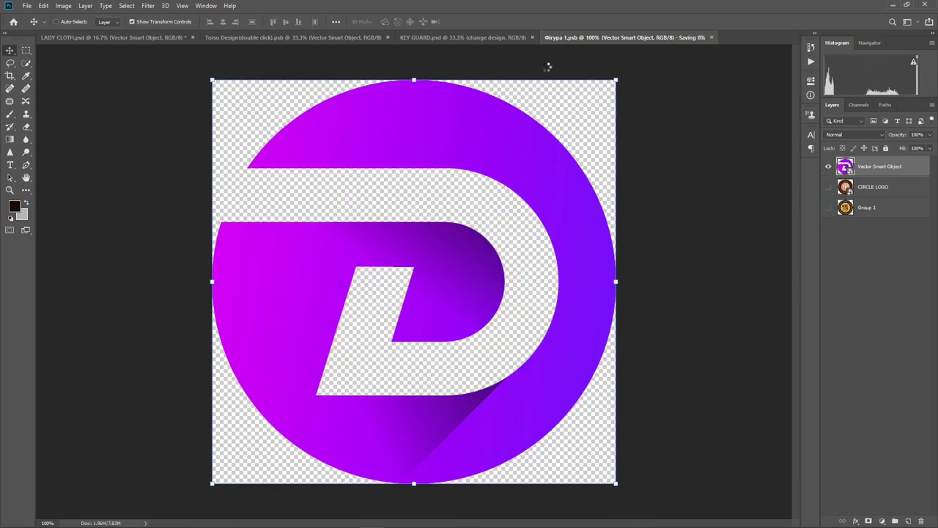
click(501, 37)
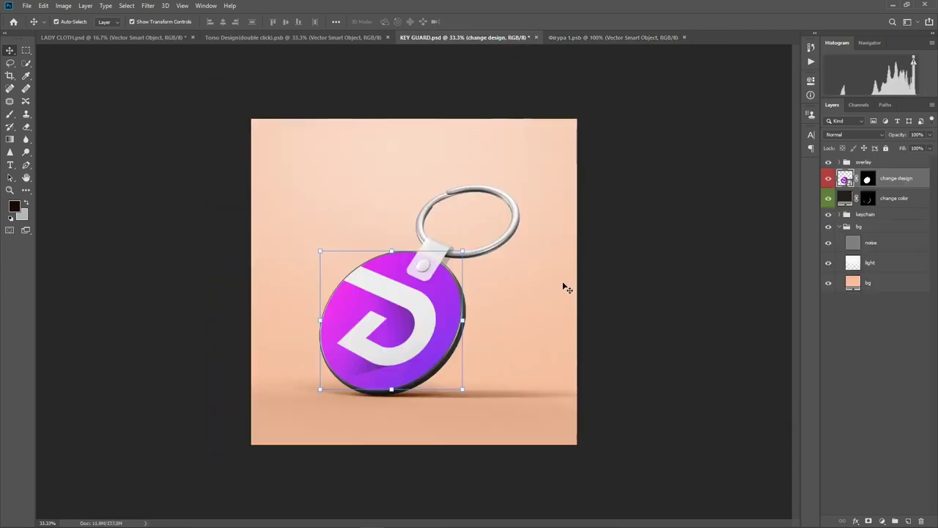
click(674, 214)
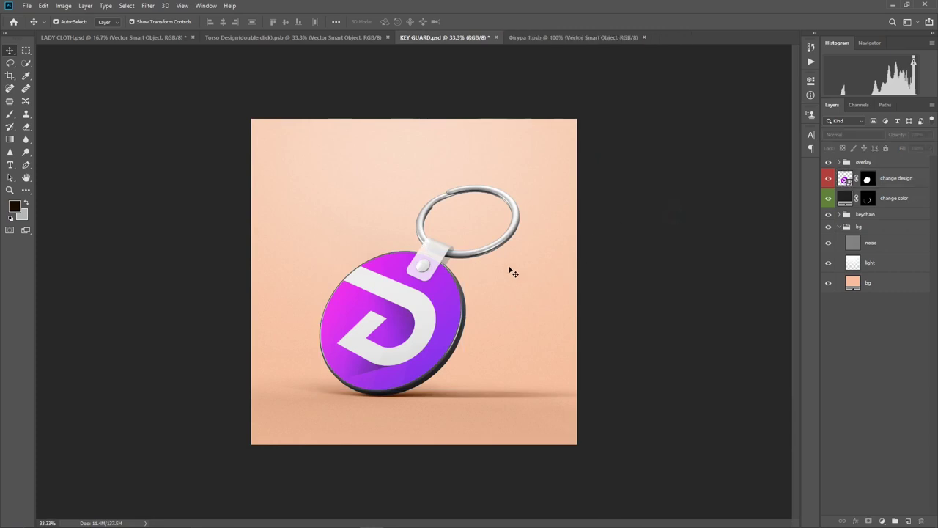
Step: Close the Torso Design and LADY CLOTH documents without saving the hoodie changes, and return to the KEY GUARD mockup
click(317, 39)
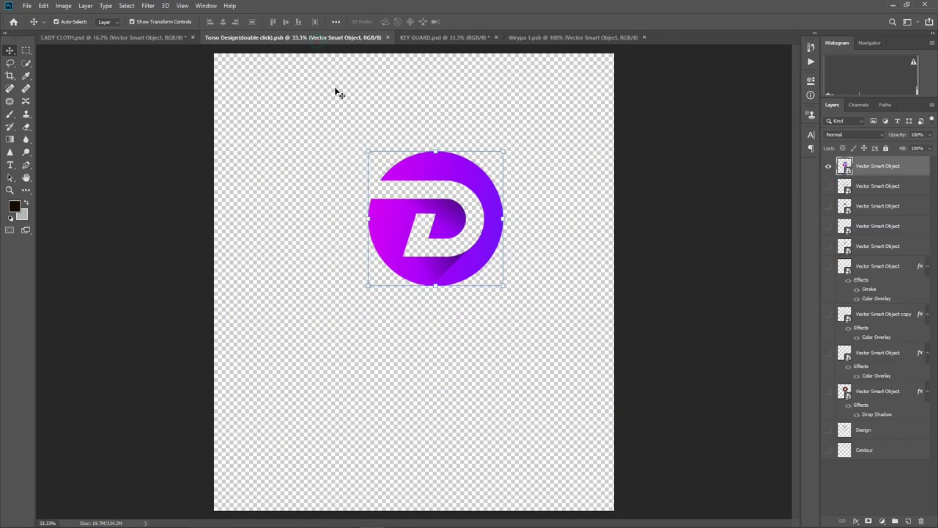
click(387, 38)
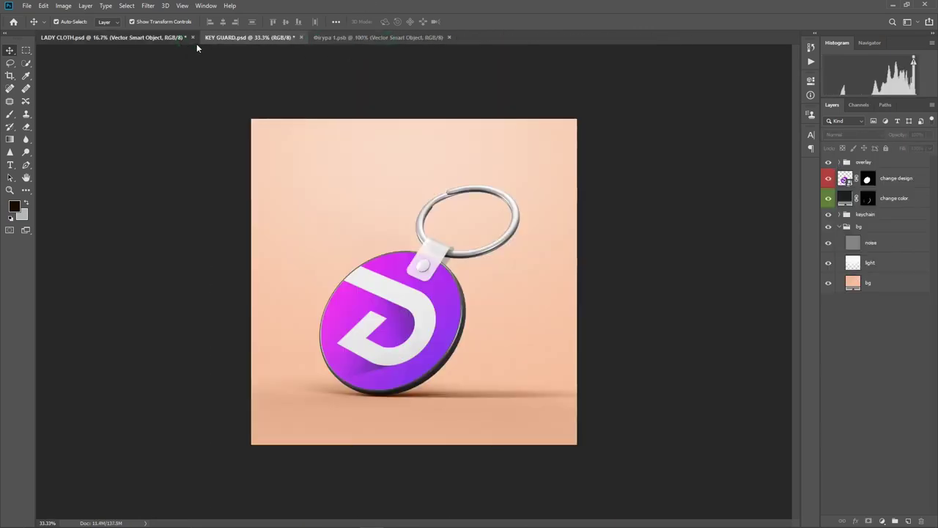
click(183, 38)
click(193, 37)
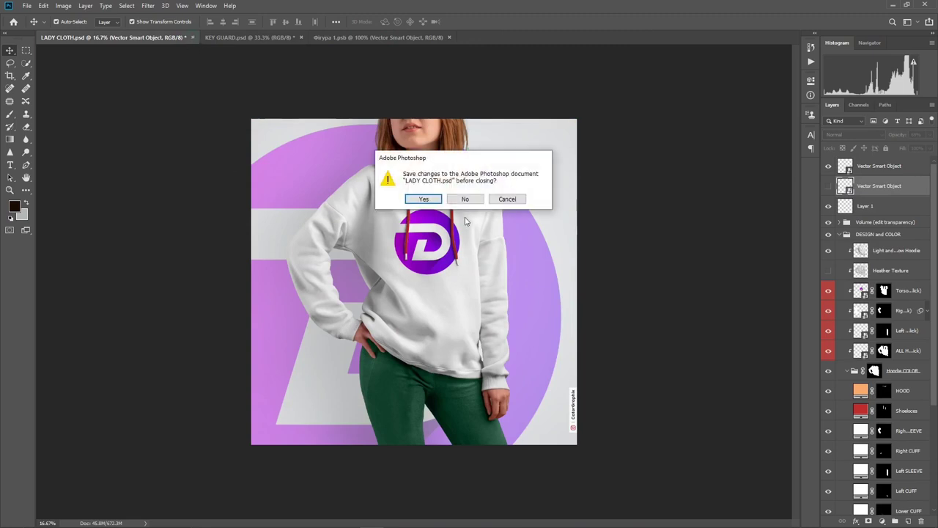
click(463, 198)
click(218, 38)
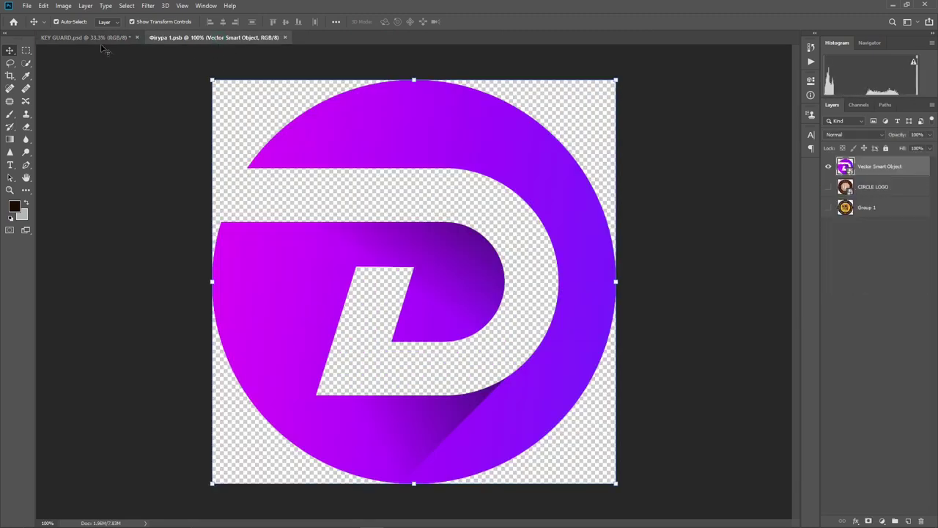
click(100, 38)
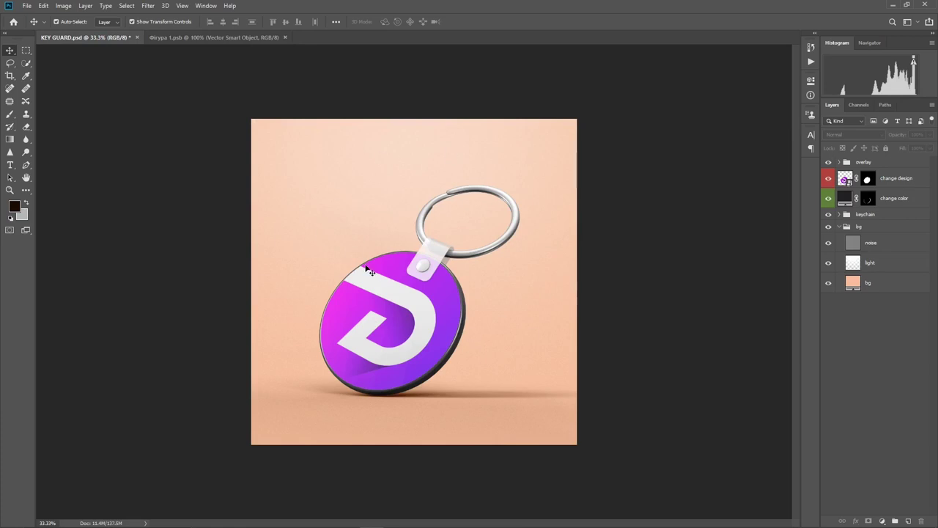
Step: Recolour the keychain mockup's bg fill layer to purple 9636f2, sampled from the logo
double_click(855, 286)
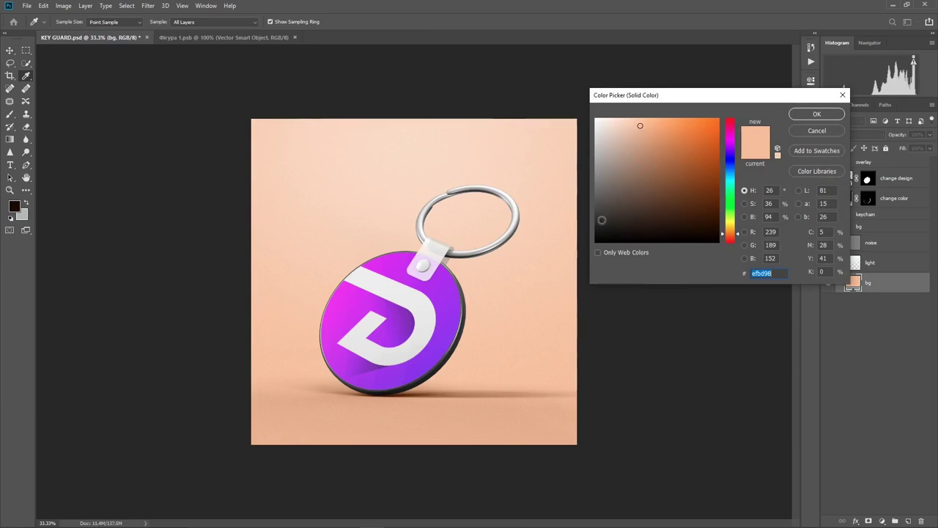
click(454, 296)
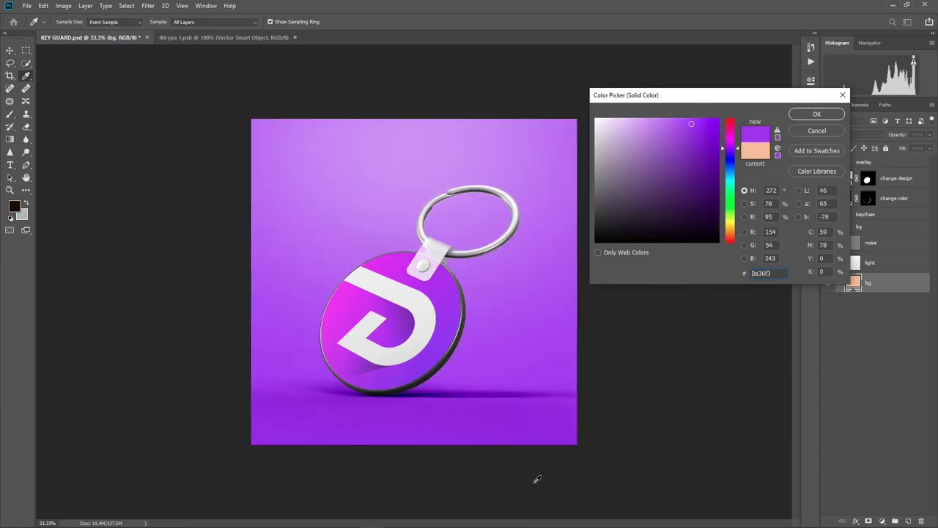
click(385, 258)
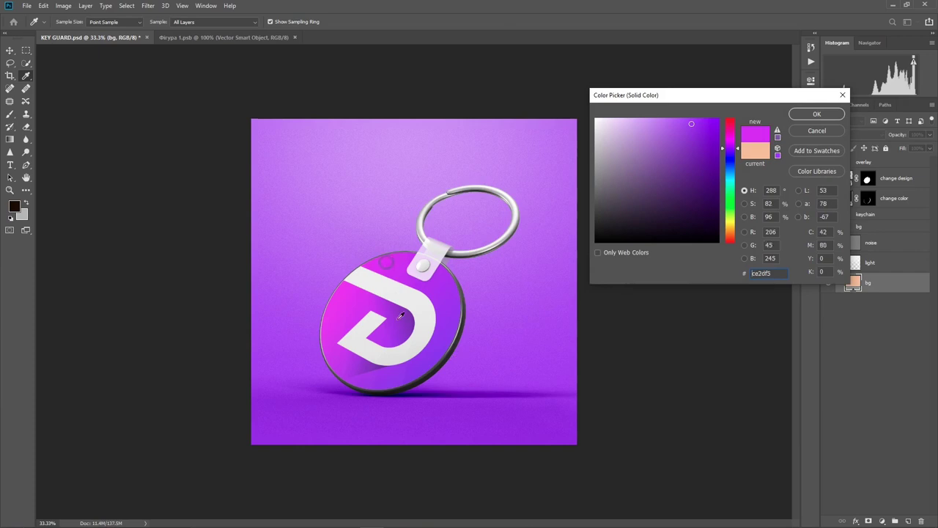
click(444, 317)
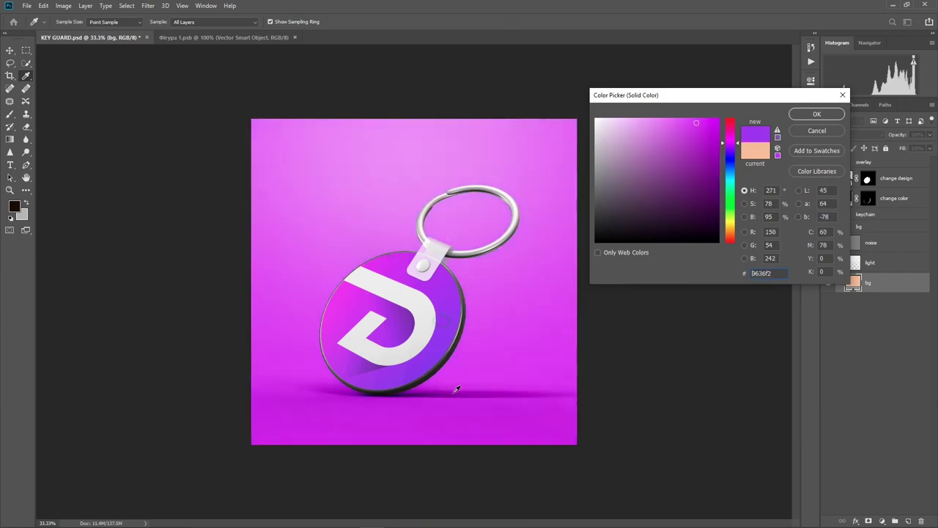
click(817, 114)
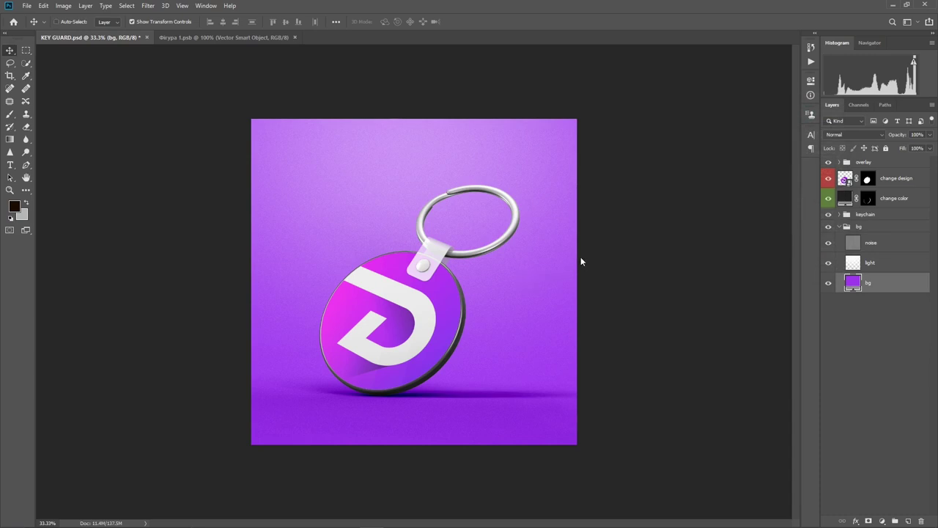
Step: Save a copy of the keychain mockup as a JPEG named fwfwf with quality 4, Baseline ("Standard")
key(ctrl+shift+s)
text(fwfwf)
click(220, 226)
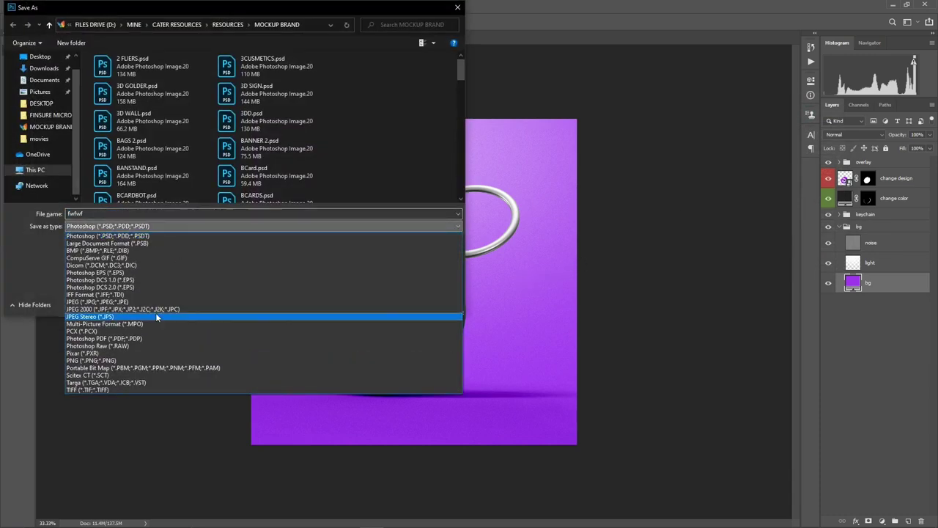
click(154, 301)
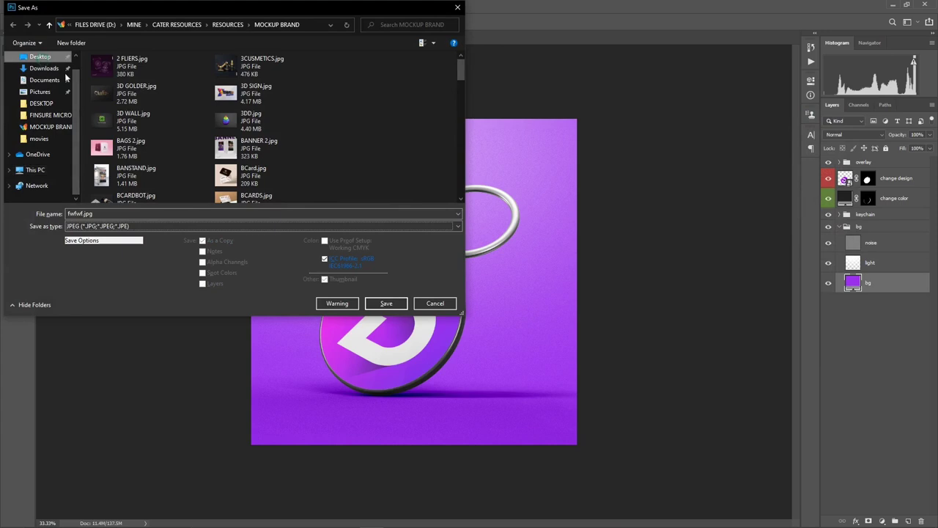
click(387, 303)
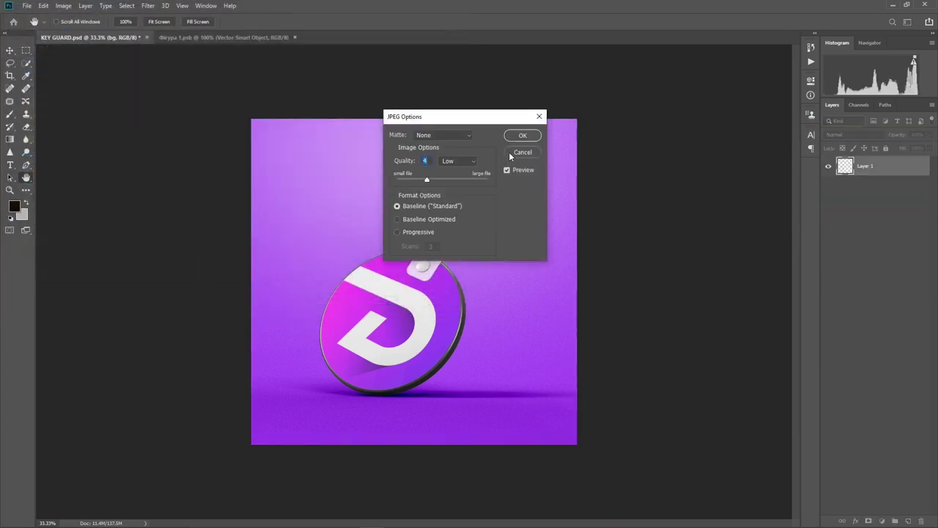
click(521, 137)
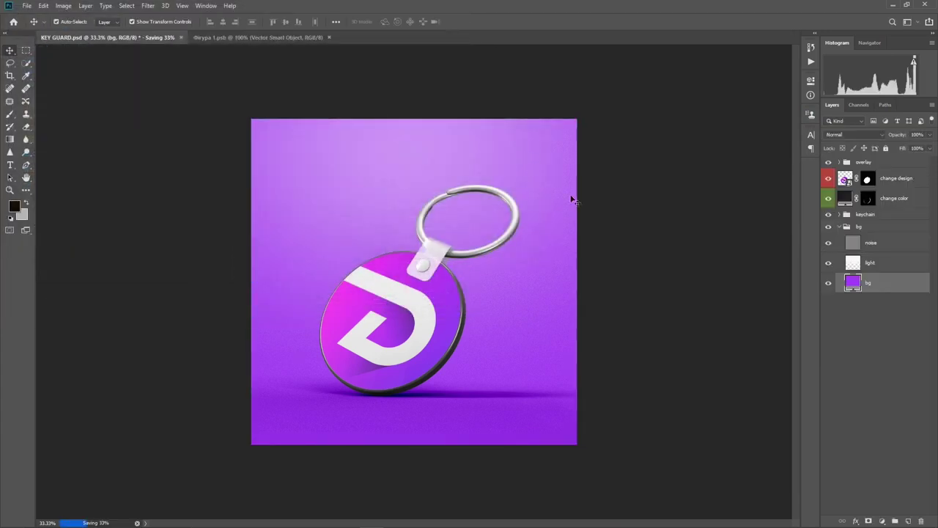
Step: Switch to File Explorer, browse the MOCKUP BRAND folder for a storefront sign mockup, and open SHOPFRONT.psd in Photoshop
click(893, 5)
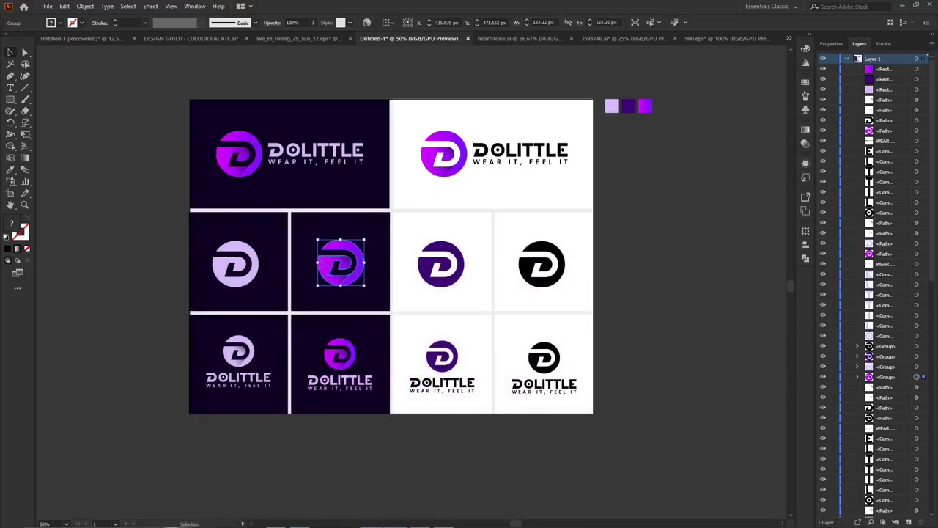
click(299, 518)
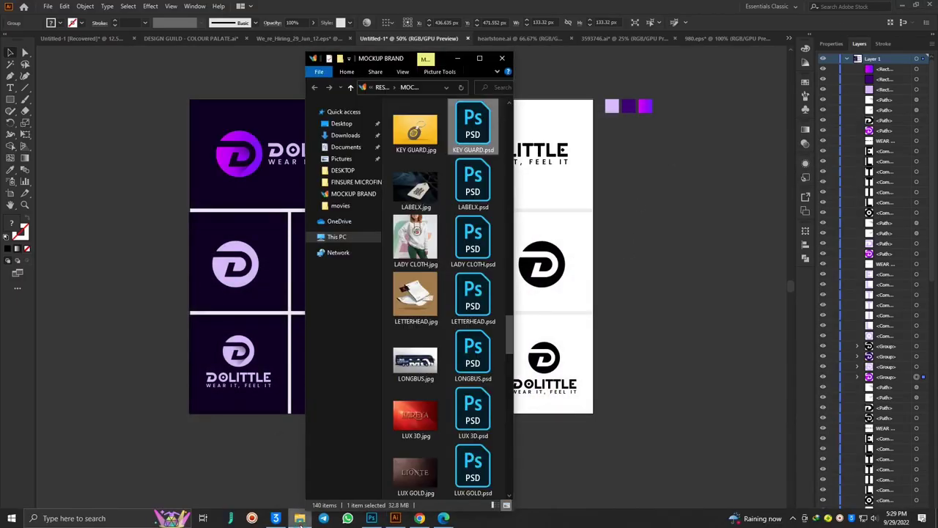
click(428, 192)
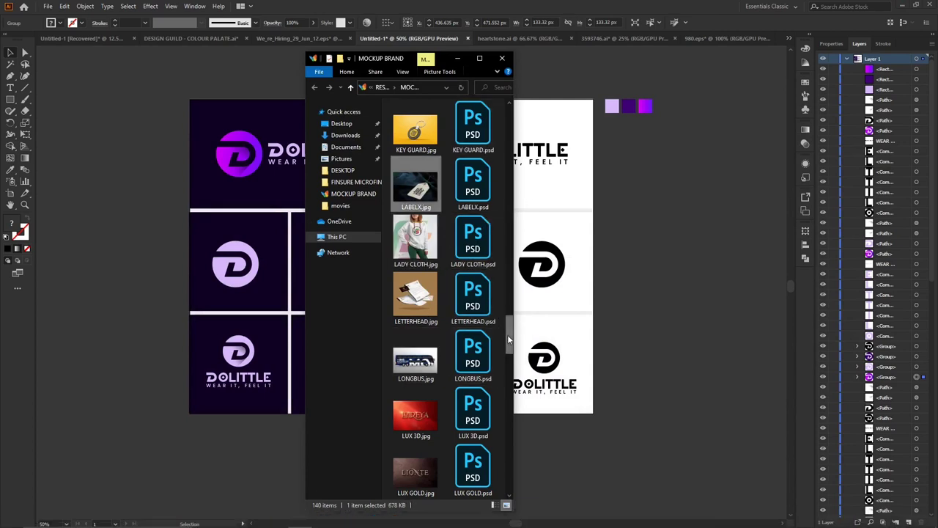
drag(509, 339, 509, 364)
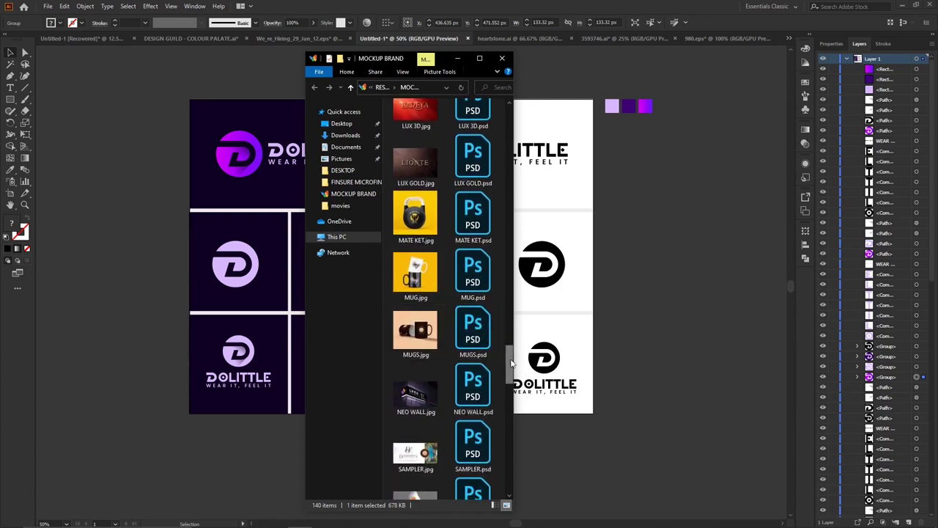
scroll(443, 324, down, 5)
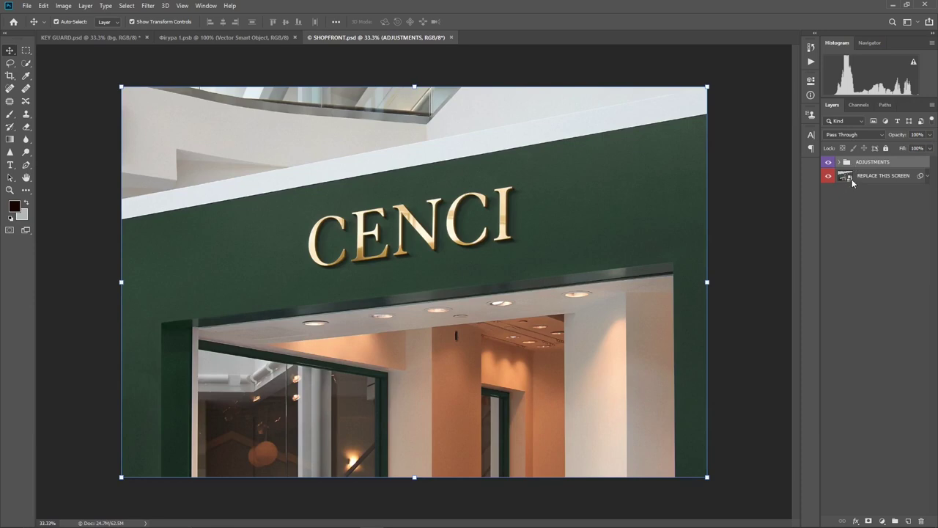
Step: Open the REPLACE THIS SCREEN smart object and, inside it, the REPLACE THIS LOGO smart object
click(850, 181)
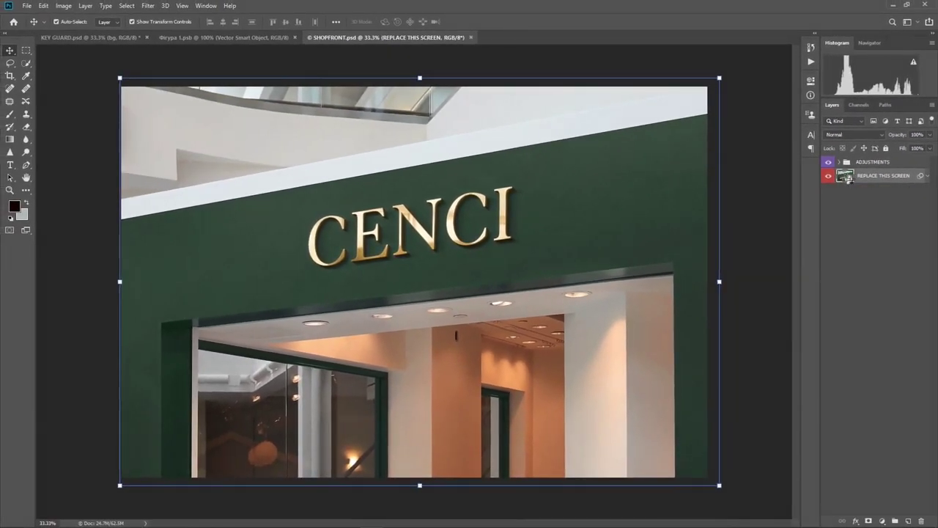
double_click(847, 180)
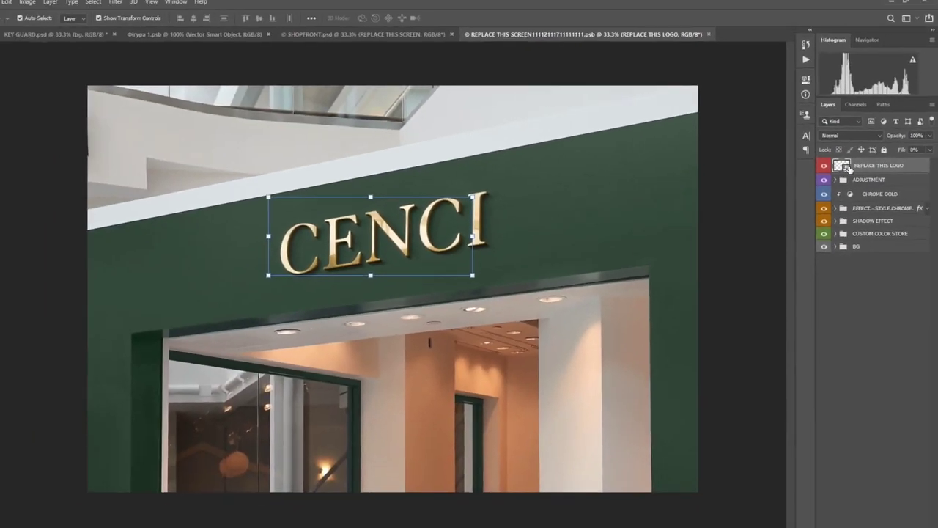
double_click(843, 167)
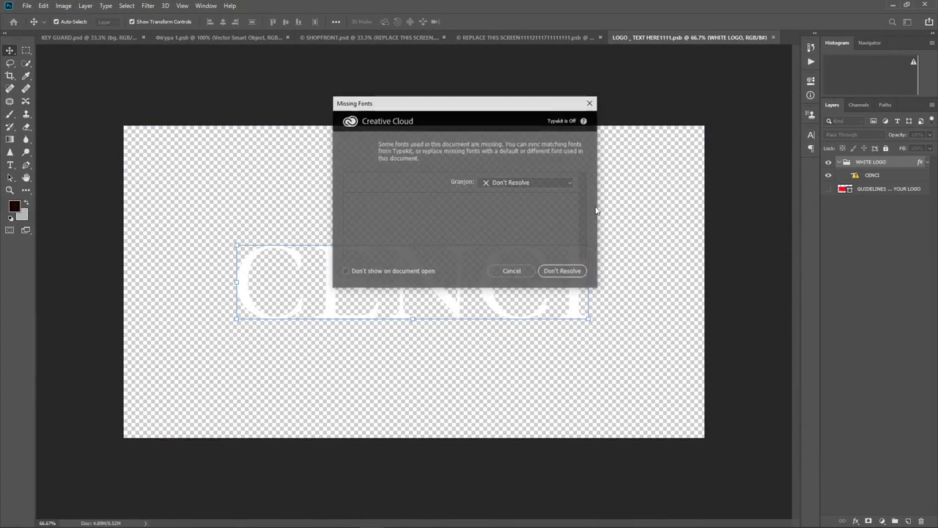
Step: Leave missing fonts unresolved, switch to Illustrator, and bring the black-text Dolittle logo with tagline into Photoshop's logo smart object
click(513, 271)
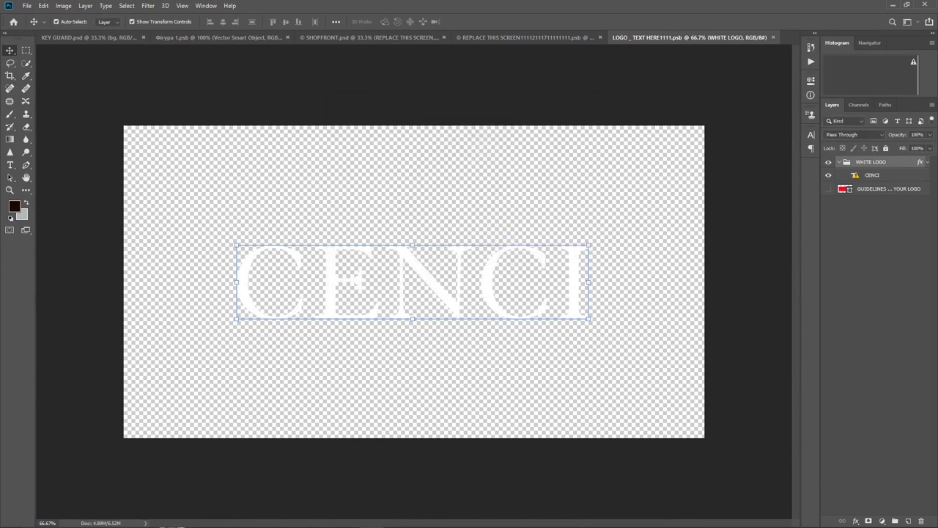
click(396, 516)
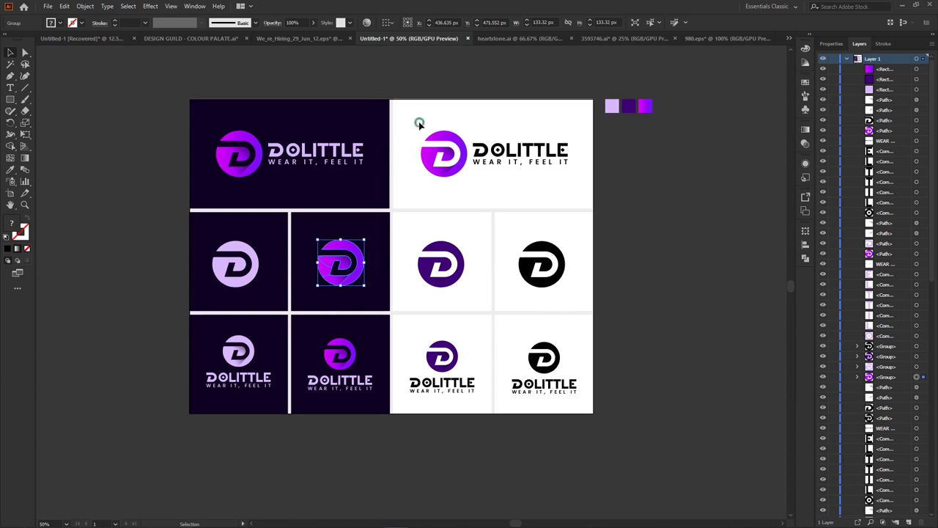
click(475, 146)
drag(475, 142, 466, 357)
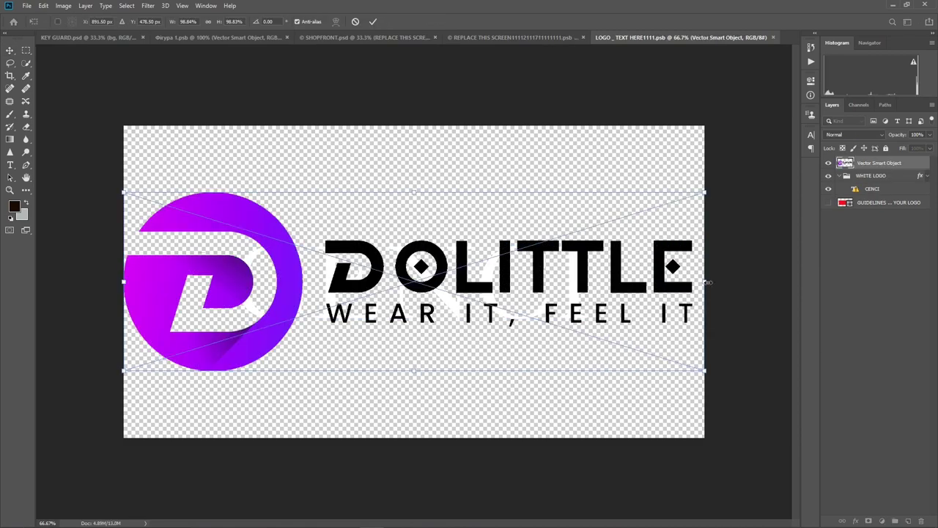
Step: Scale the placed Dolittle logo down from both sides until it roughly spans the width of the CENCI text
drag(707, 281, 612, 282)
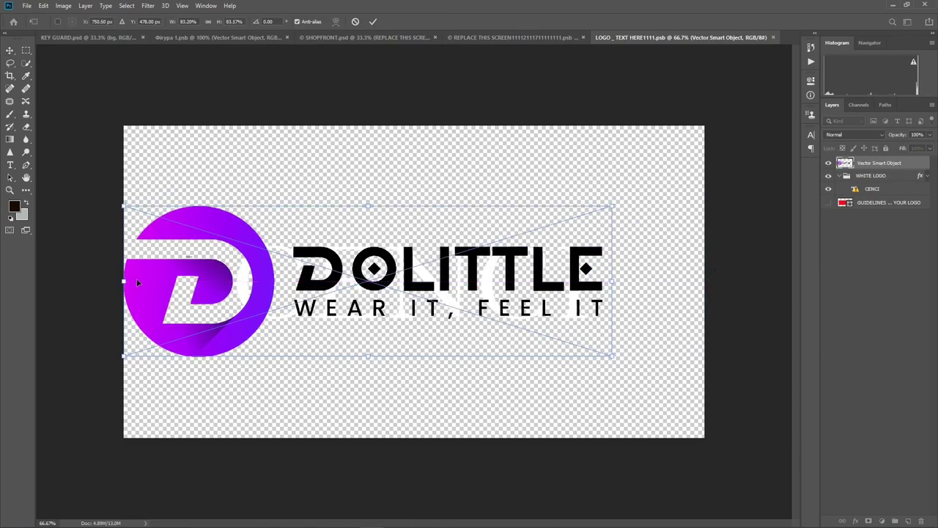
drag(122, 282, 209, 282)
key(Return)
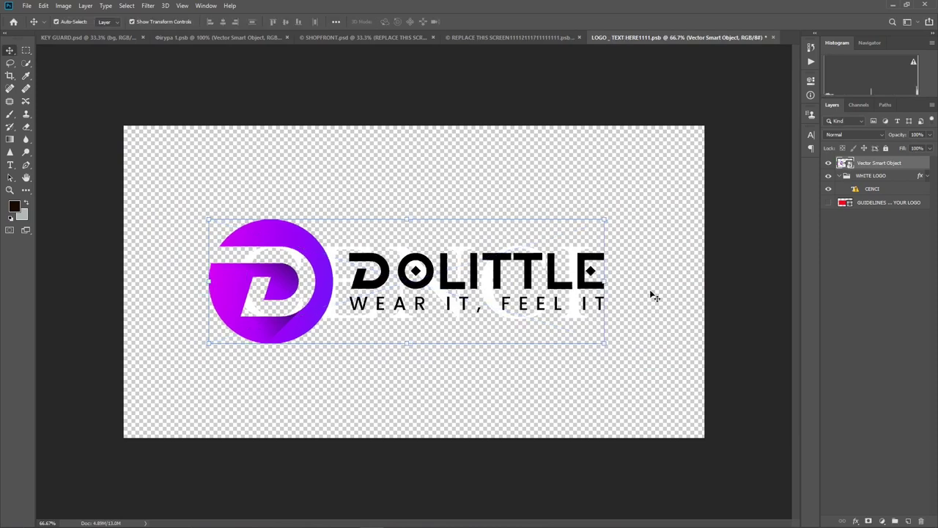
Step: Apply a white ffffff Color Overlay to the placed Dolittle logo layer
double_click(920, 163)
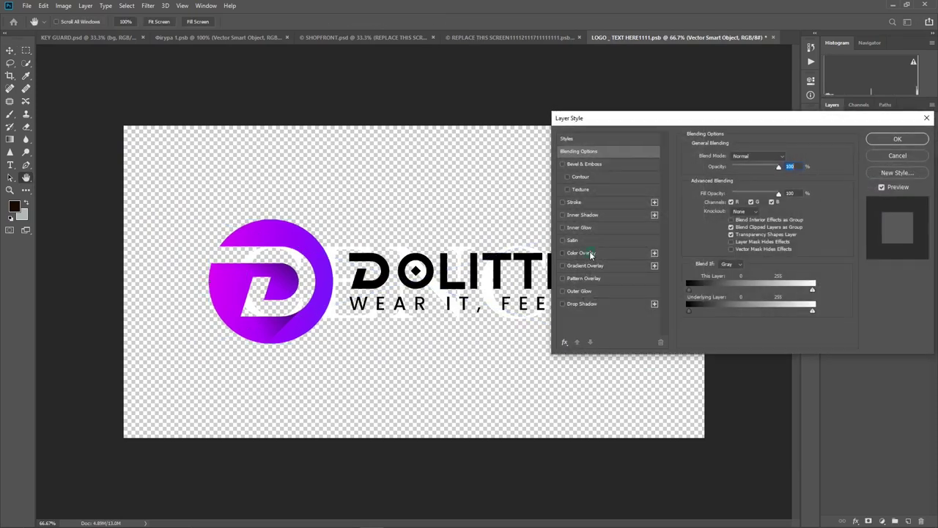
click(586, 253)
click(787, 157)
click(596, 119)
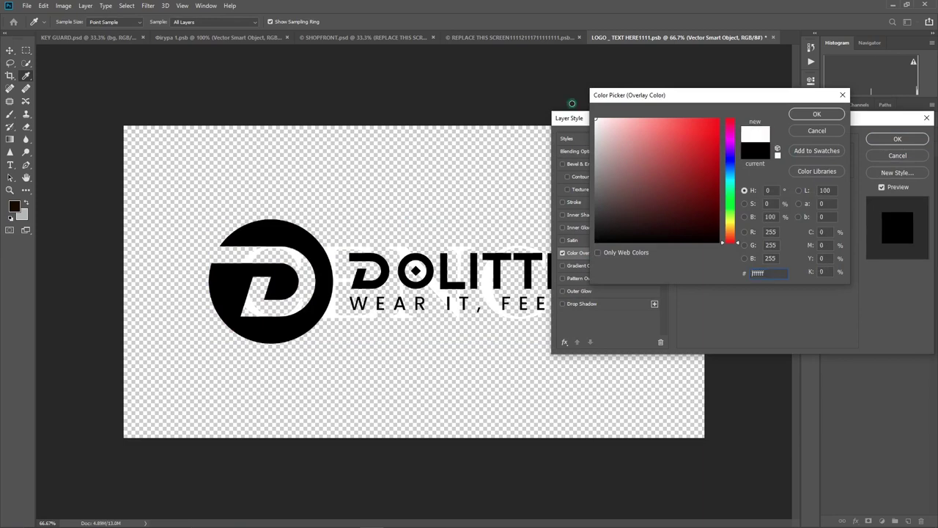
click(817, 113)
click(897, 139)
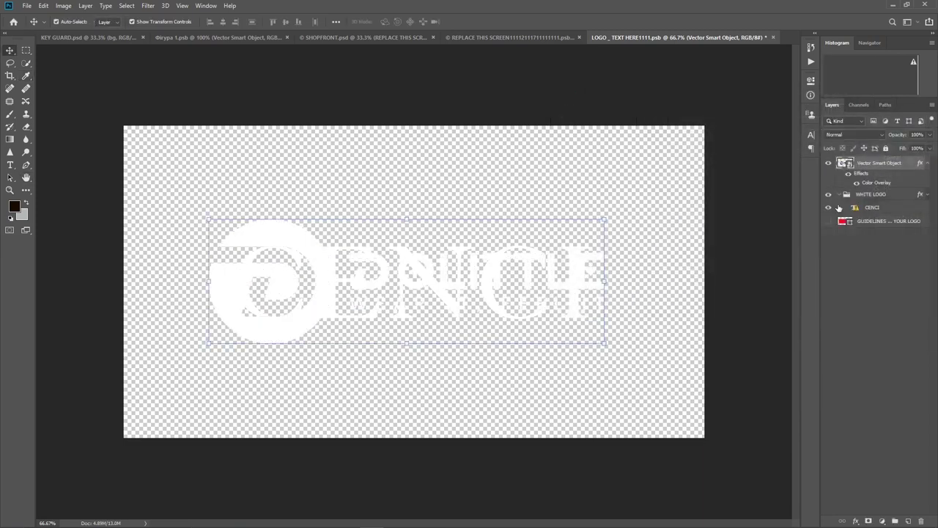
Step: Hide the WHITE LOGO group, save both nested smart objects, and return to SHOPFRONT.psd
click(828, 194)
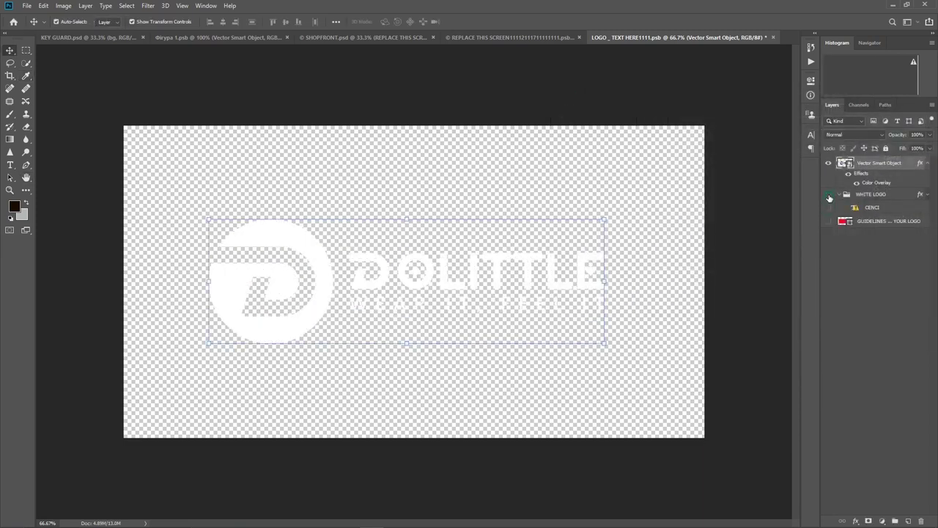
key(ctrl+s)
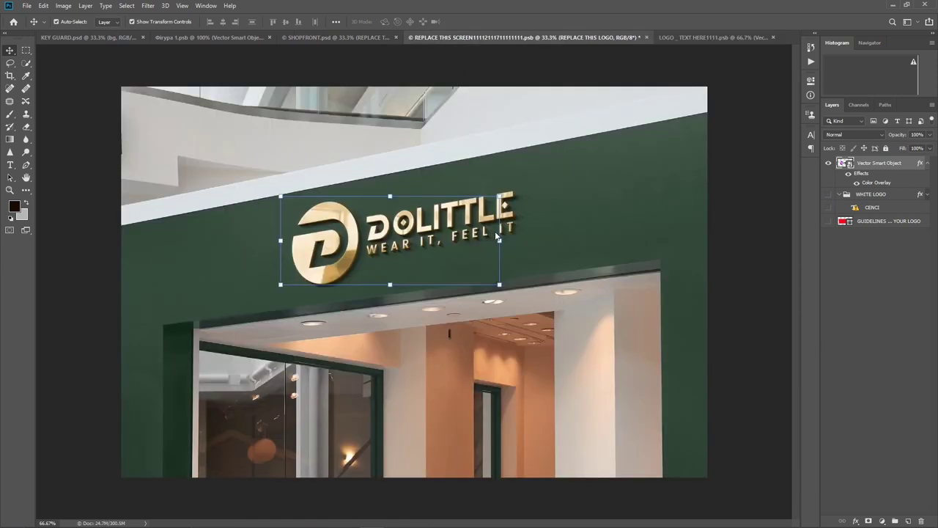
key(ctrl+s)
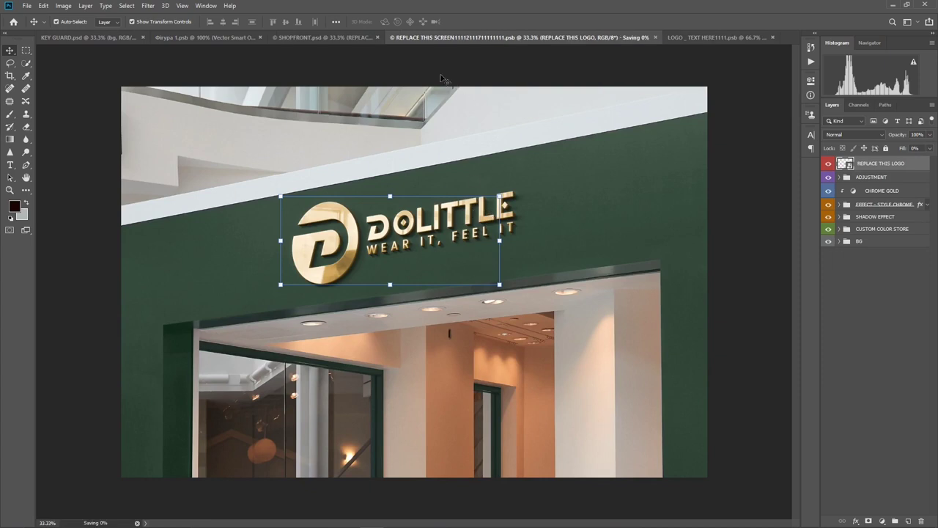
click(335, 35)
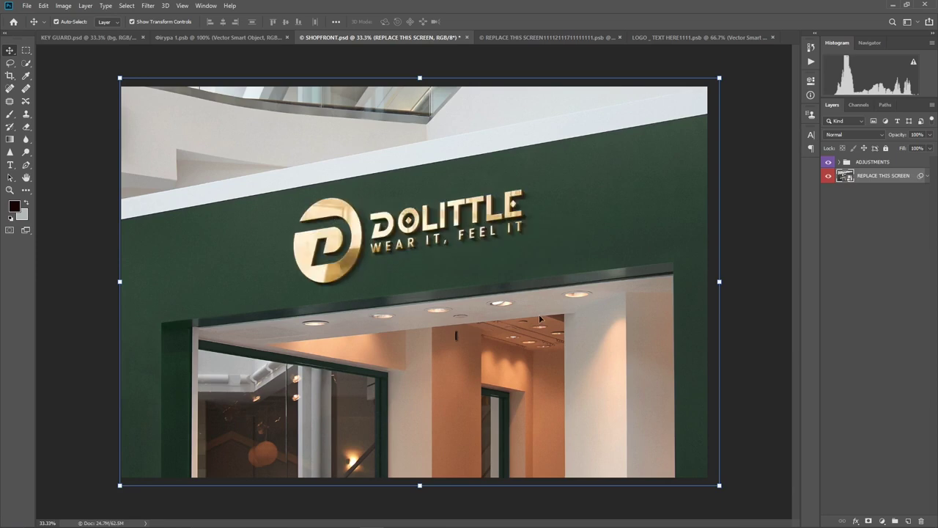
key(ctrl+shift+s)
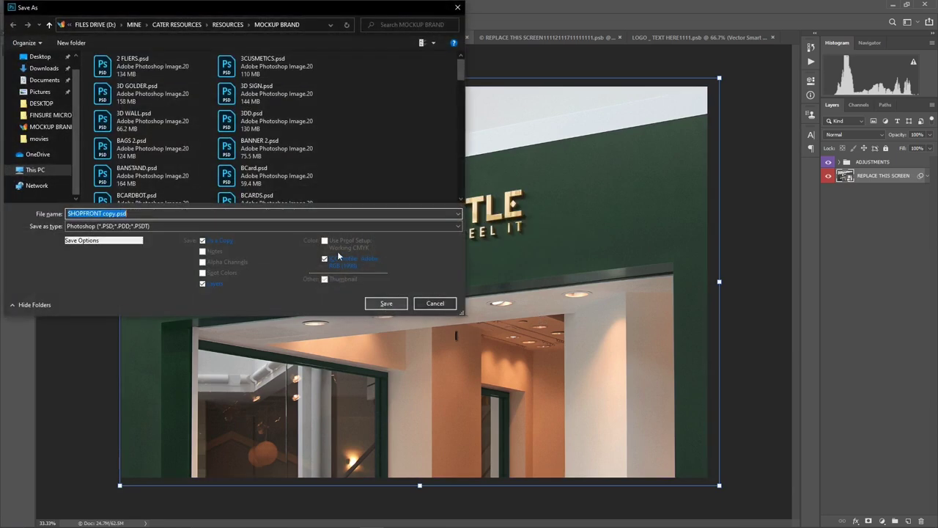
click(162, 226)
click(218, 303)
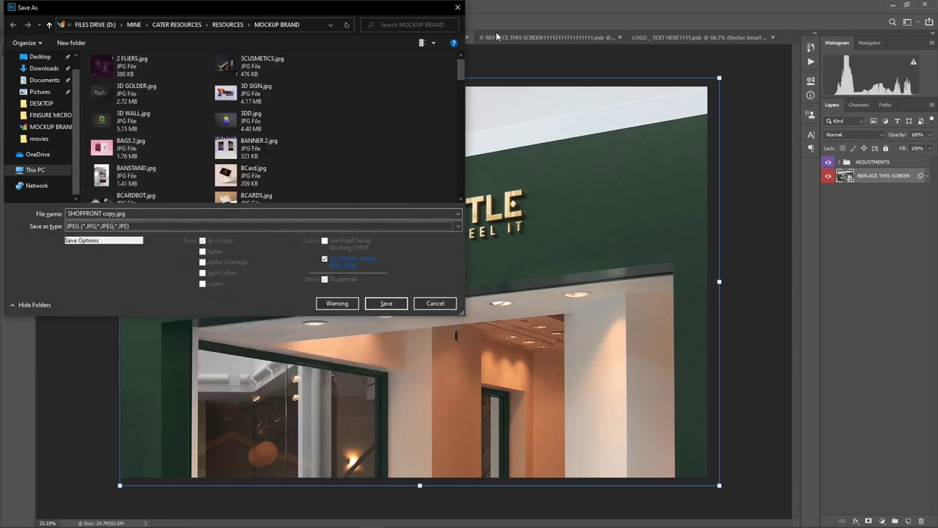
click(457, 7)
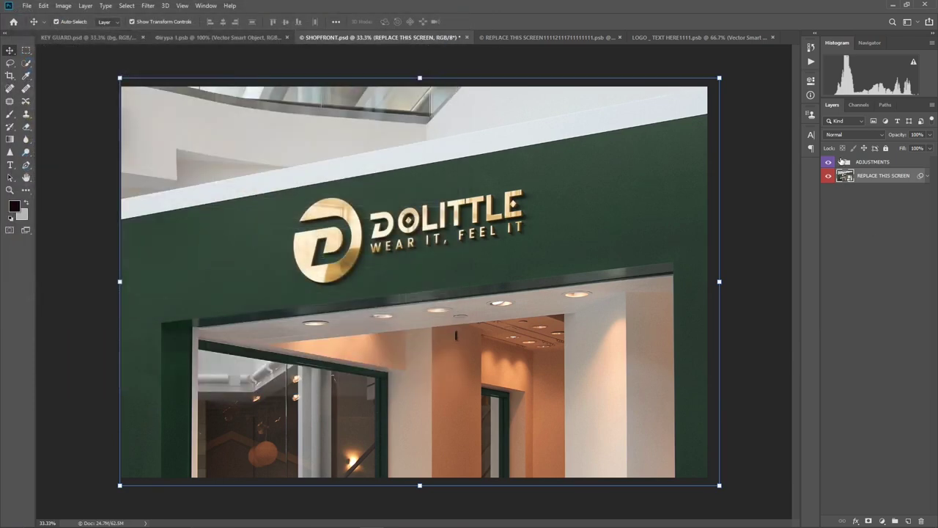
Step: Expand the ADJUSTMENTS groups and compare the shopfront with and without the EXPOSURE and SHADOW layers, leaving them visible and deselecting all layers
click(842, 162)
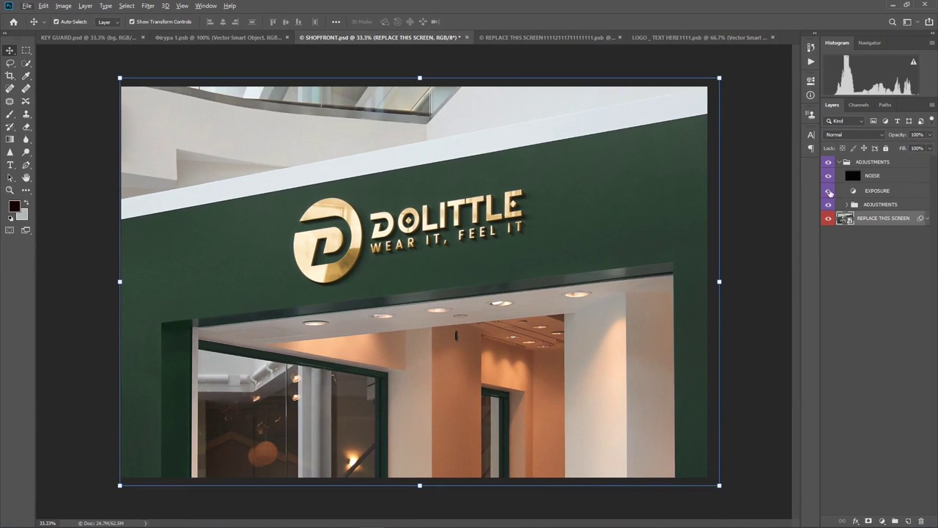
click(829, 191)
click(830, 191)
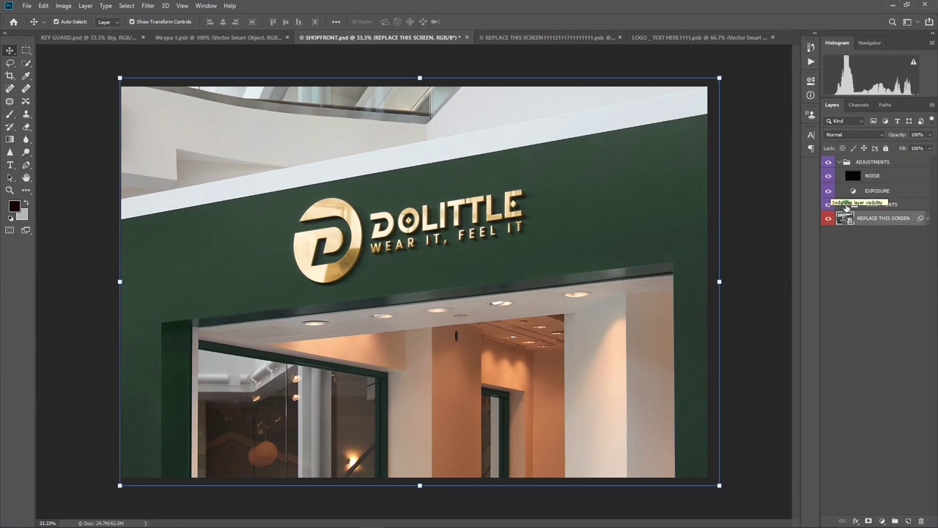
click(847, 204)
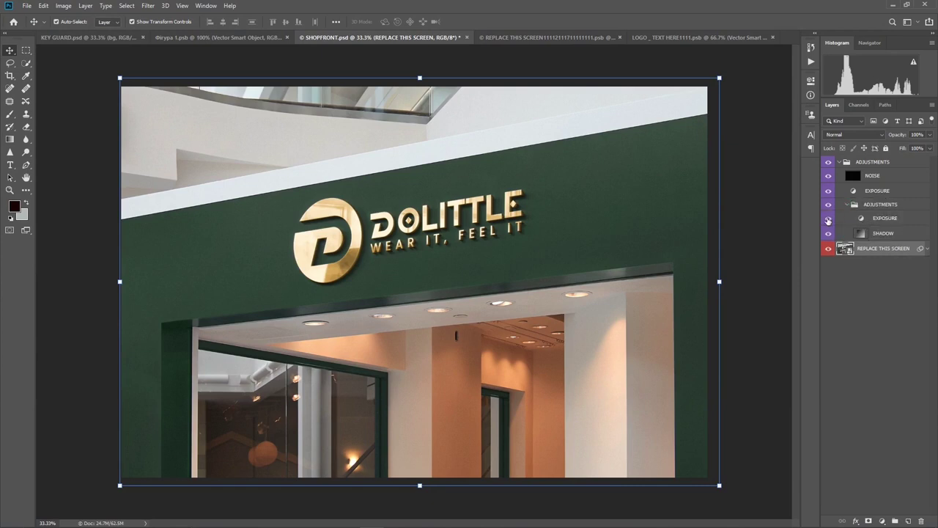
click(828, 218)
click(828, 219)
click(828, 234)
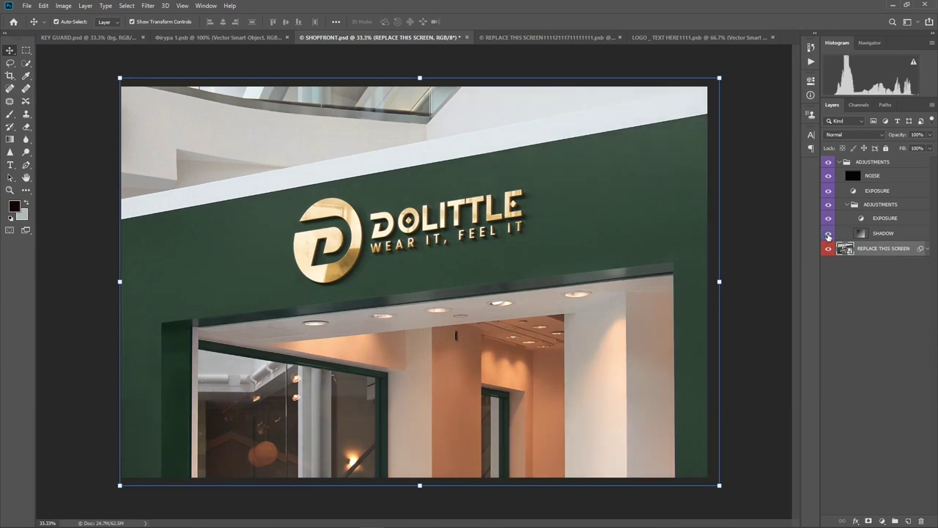
click(828, 233)
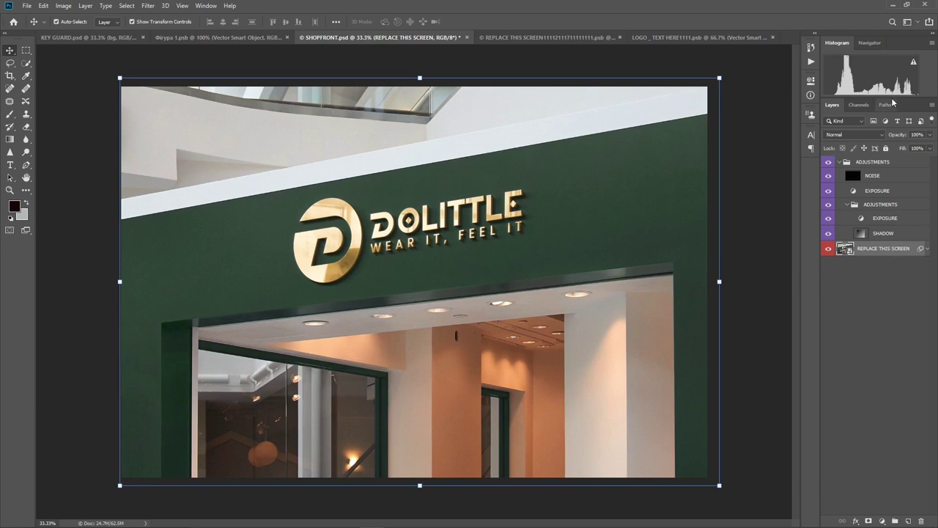
click(751, 133)
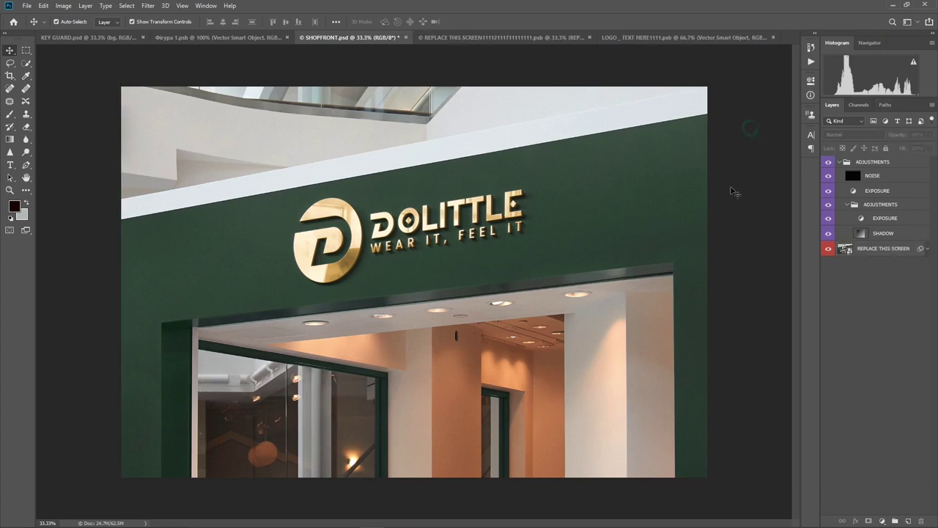
Step: Save a copy of the shopfront mockup to the Desktop as a JPEG named 2 with quality 4, Baseline ("Standard")
key(ctrl+shift+s)
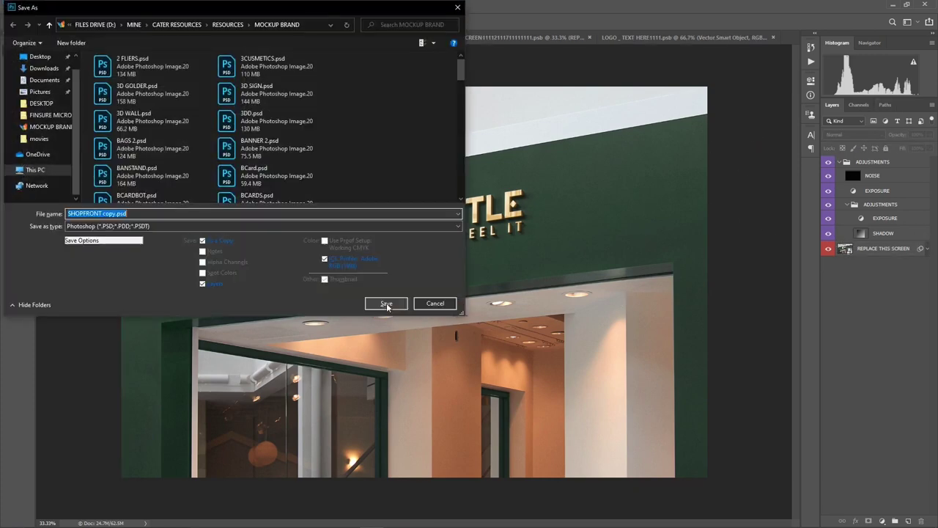
click(84, 228)
click(99, 302)
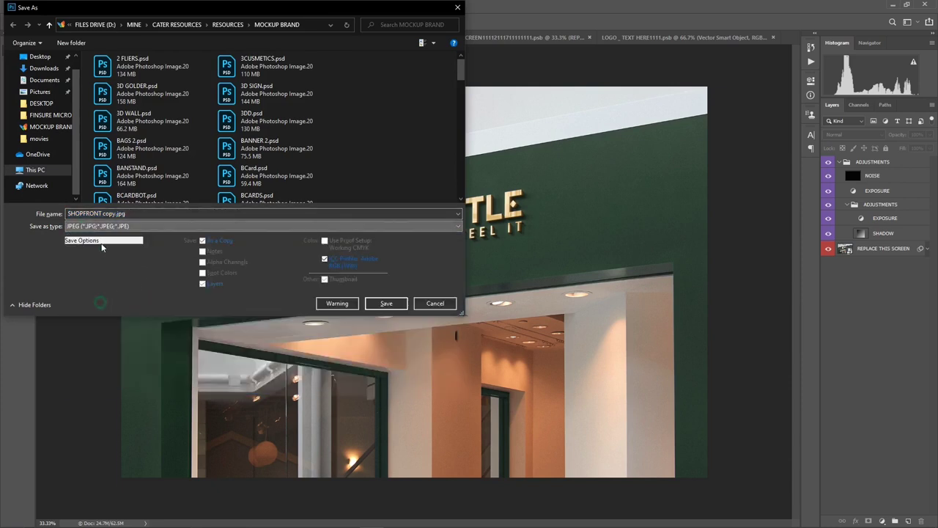
text(1)
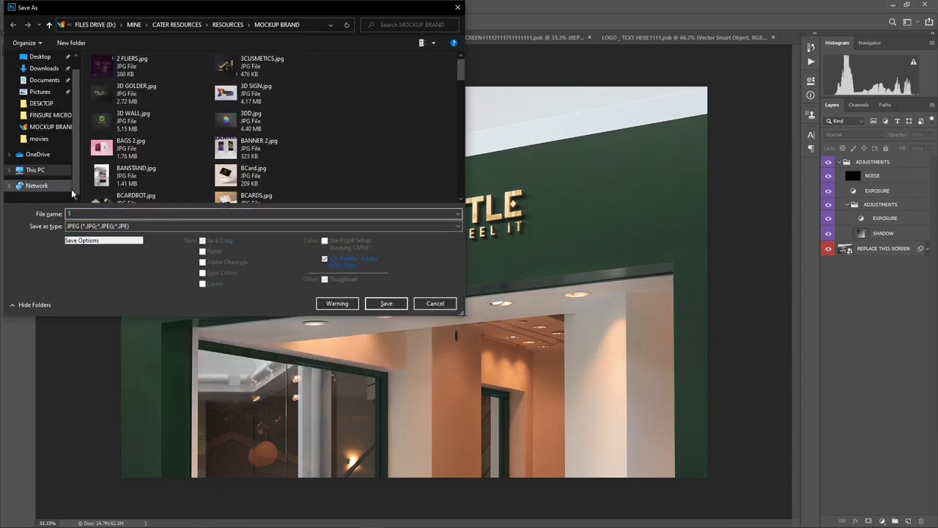
text(2)
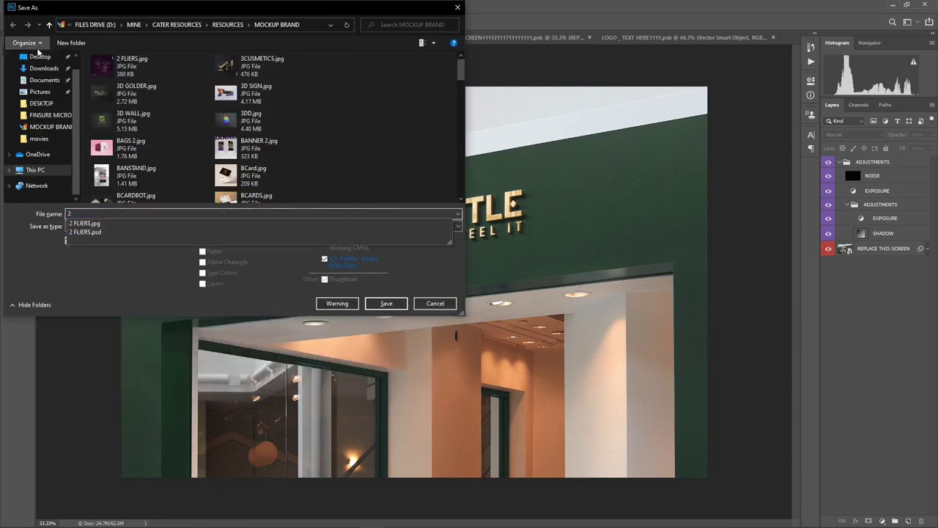
click(44, 68)
click(386, 302)
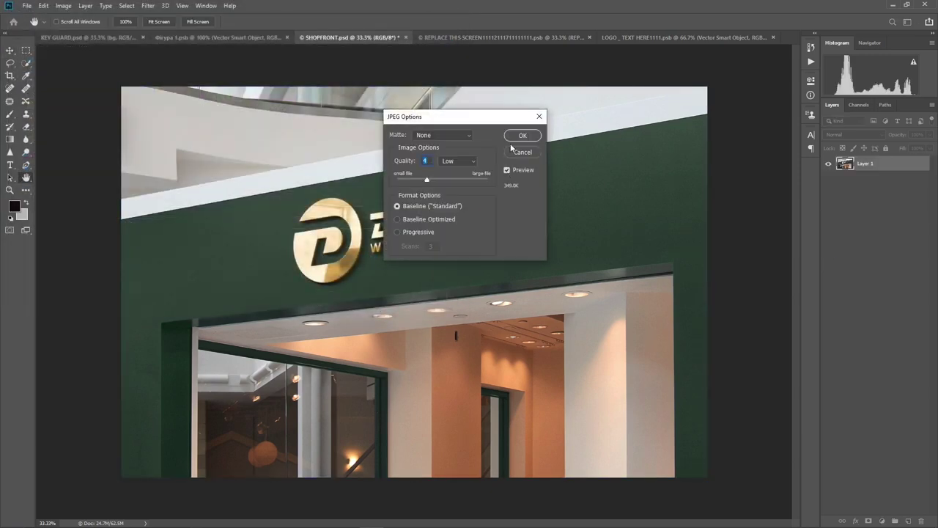
click(514, 138)
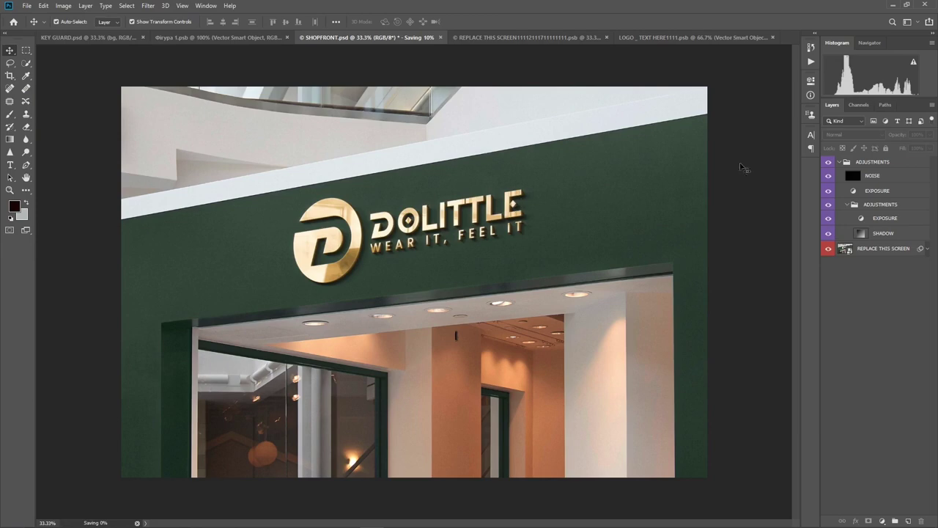
Step: Switch to File Explorer, open YELLOWBAG.psd from the MOCKUP BRAND folder in Photoshop, and open the contents of its smart object layer
click(893, 6)
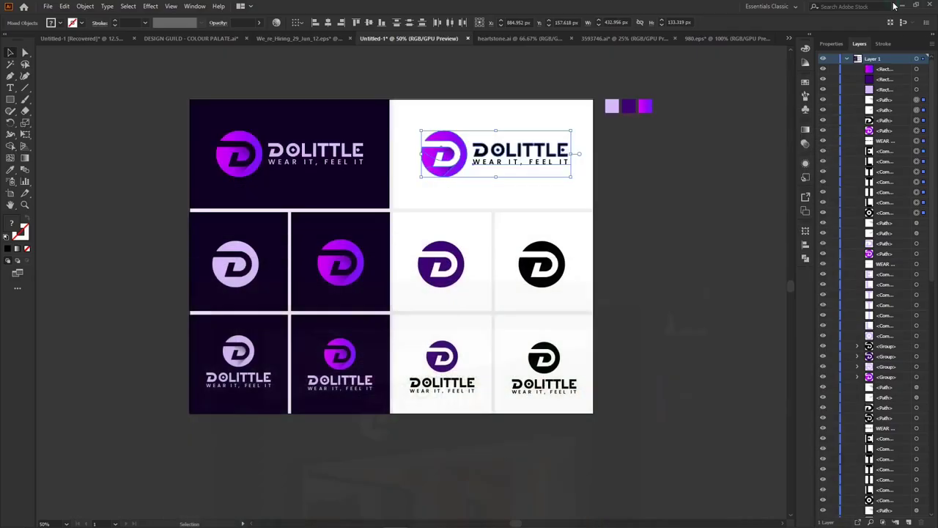
click(902, 6)
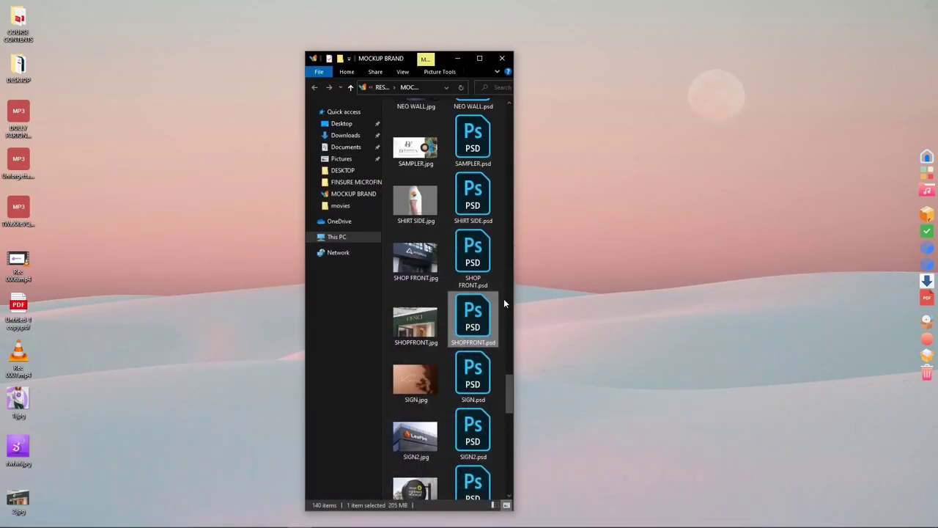
drag(510, 391, 511, 407)
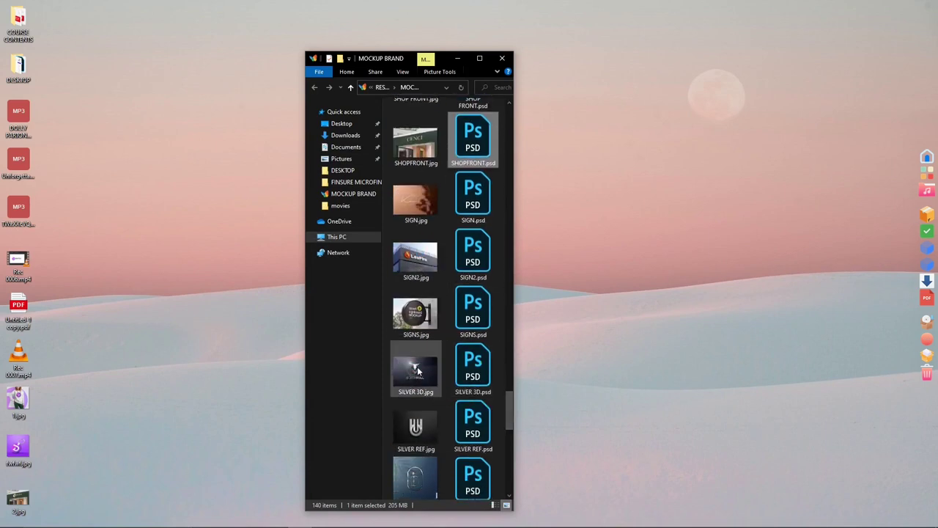
click(422, 333)
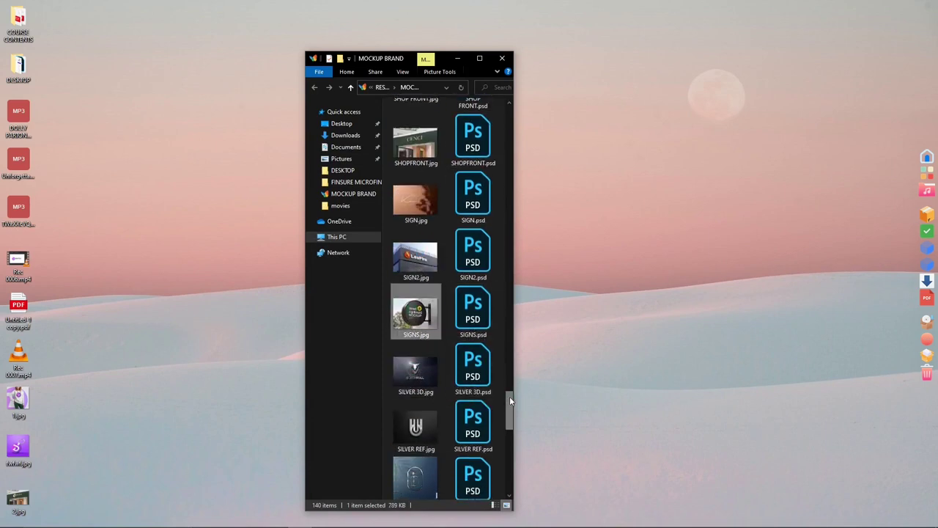
drag(511, 399, 507, 468)
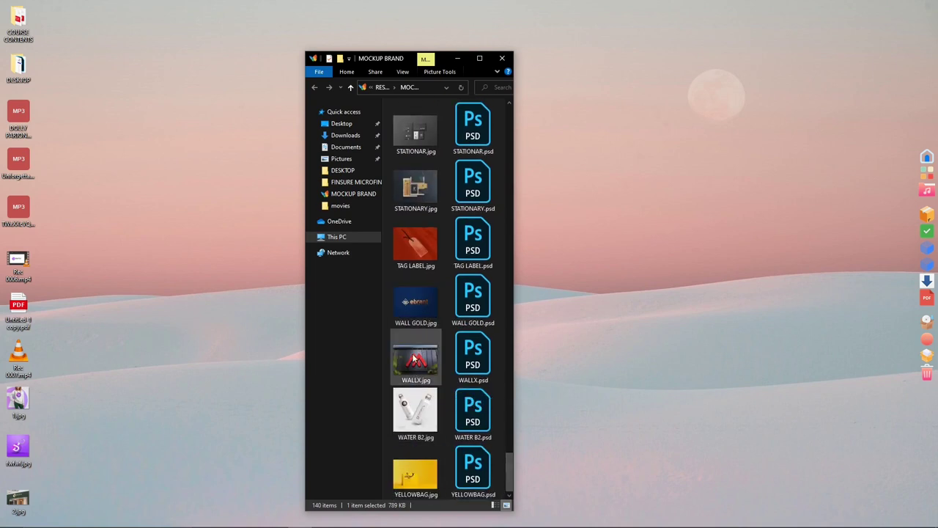
double_click(484, 477)
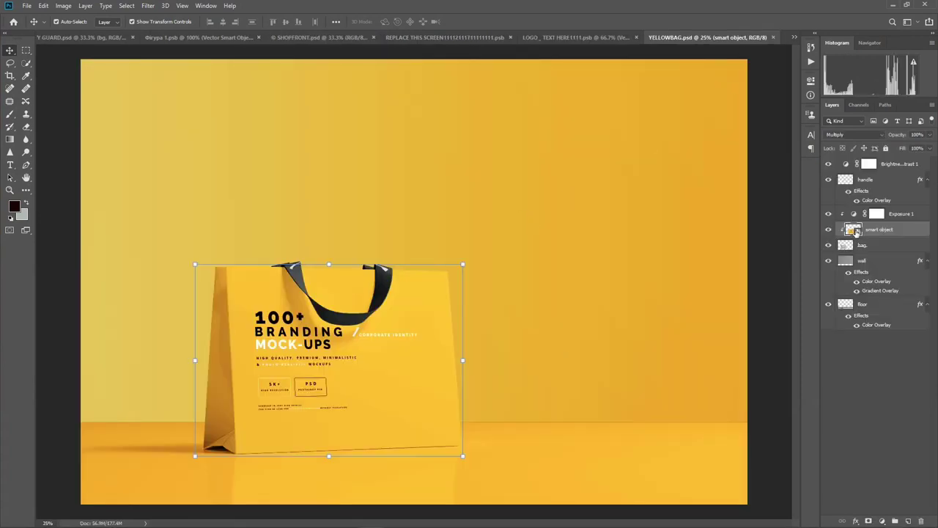
double_click(858, 231)
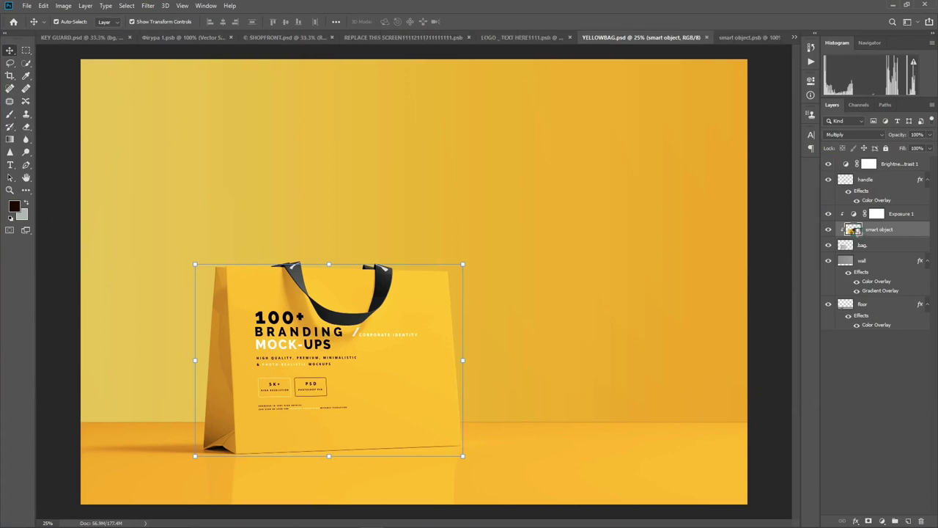
click(512, 272)
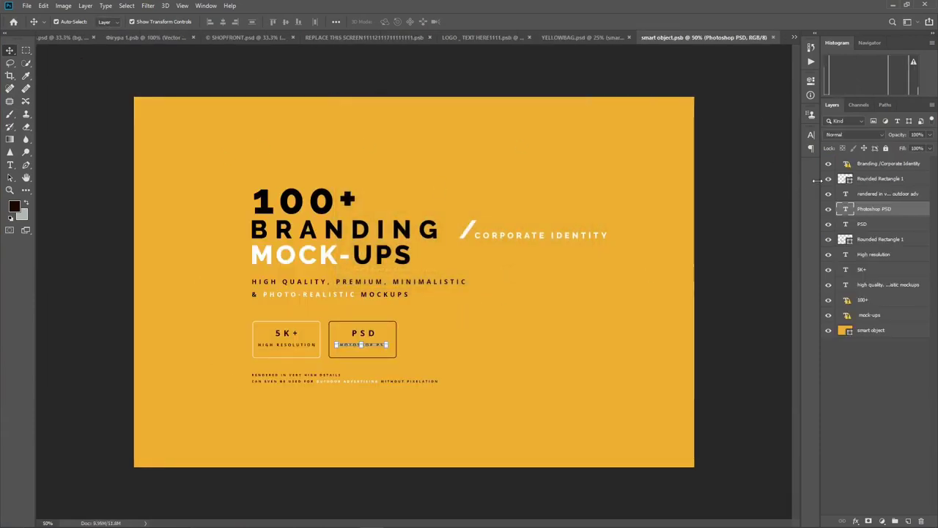
Step: Hide all the existing layers in the bag's smart object and add a new empty layer above them all
drag(828, 165, 826, 355)
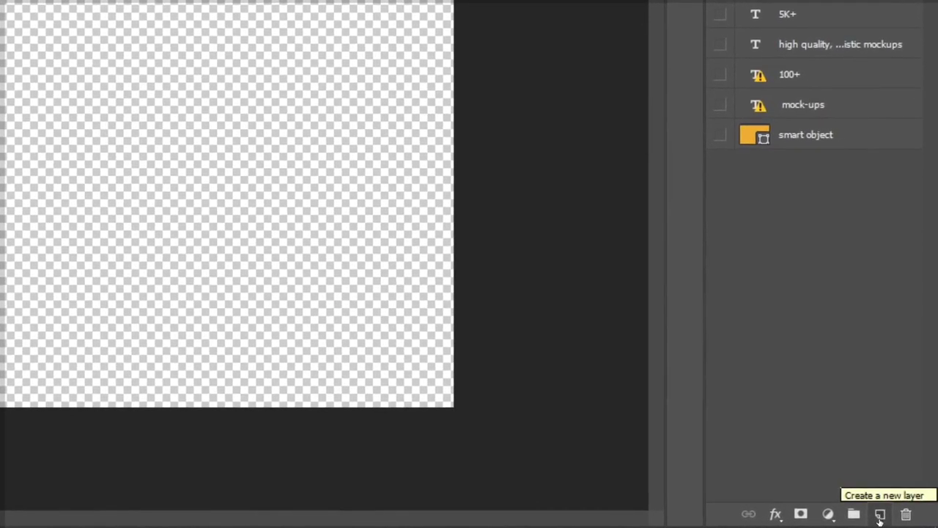
click(880, 515)
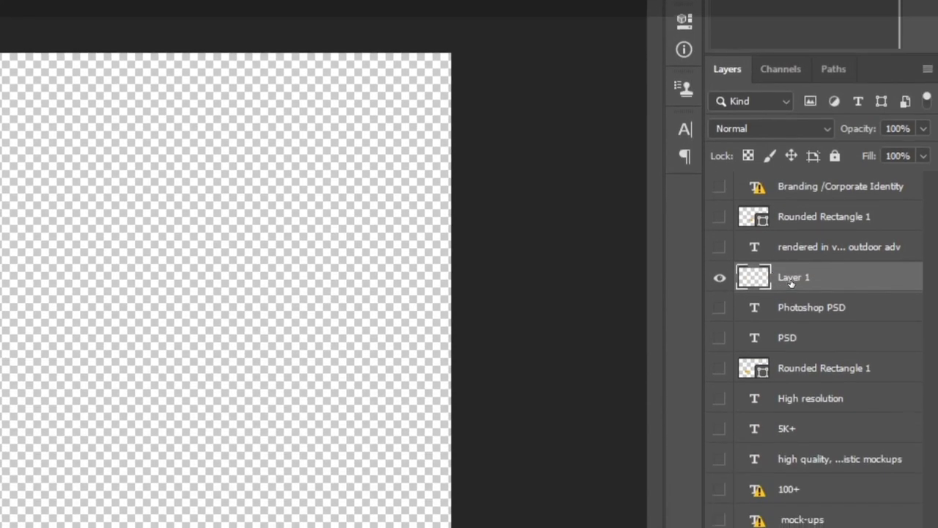
drag(791, 283, 792, 182)
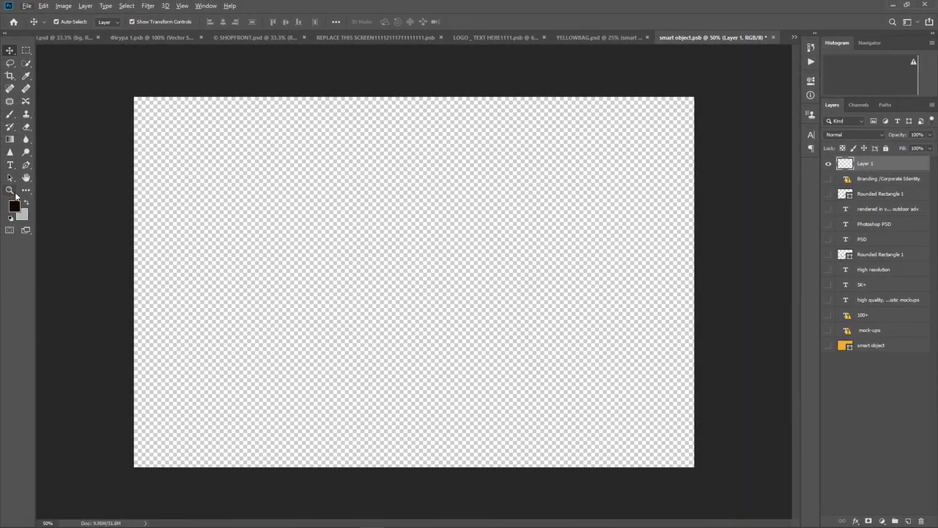
Step: Fill the new layer with the dark brown foreground colour #190b00 using the Paint Bucket tool
click(26, 190)
click(502, 217)
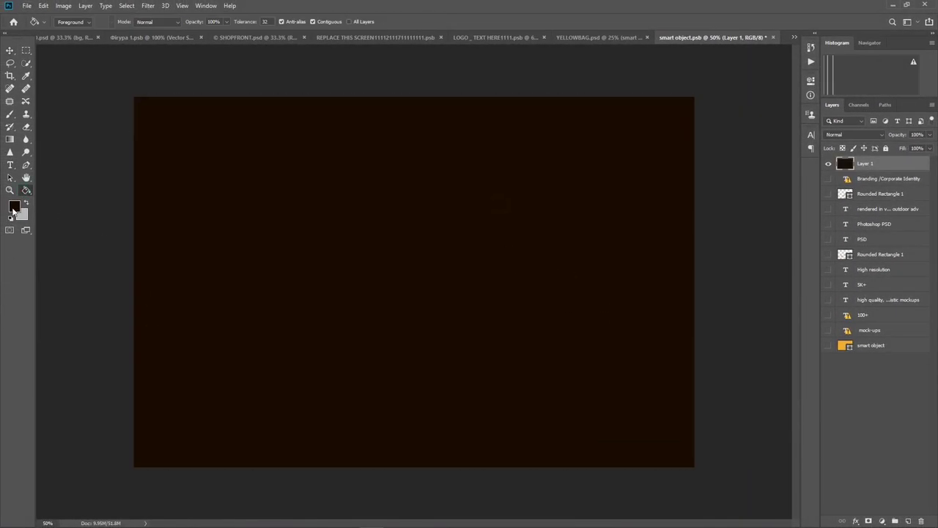
click(14, 207)
click(816, 132)
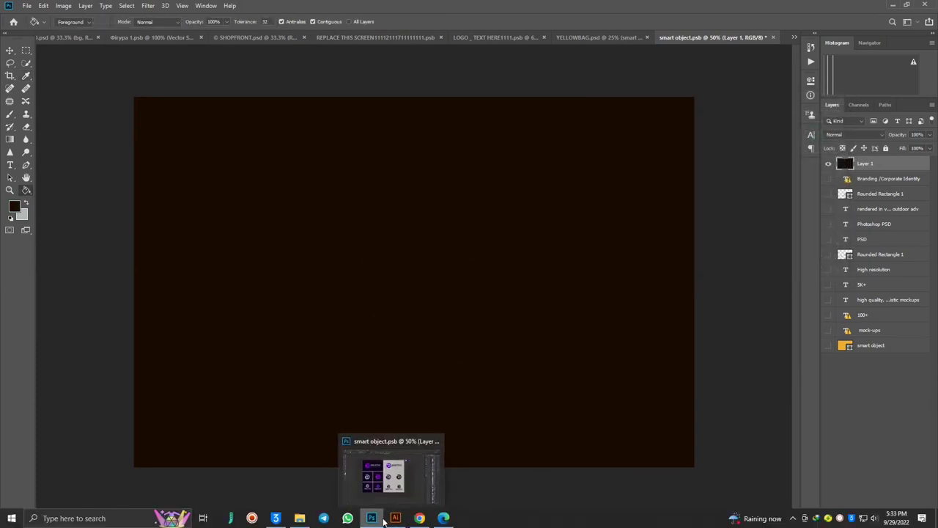
Step: Switch to Illustrator, copy the stacked purple gradient DOLITTLE logo with its tagline from the dark panel, and return to Photoshop
click(394, 519)
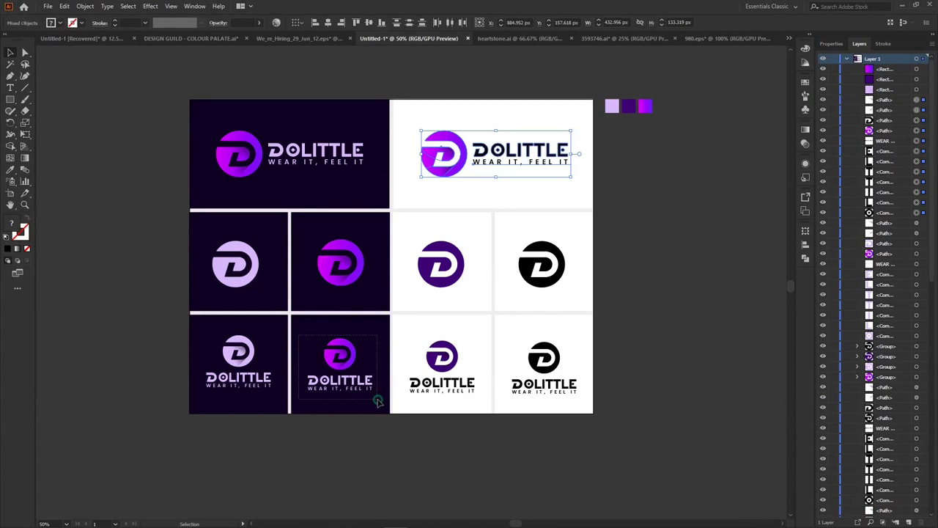
click(372, 394)
drag(376, 397, 363, 396)
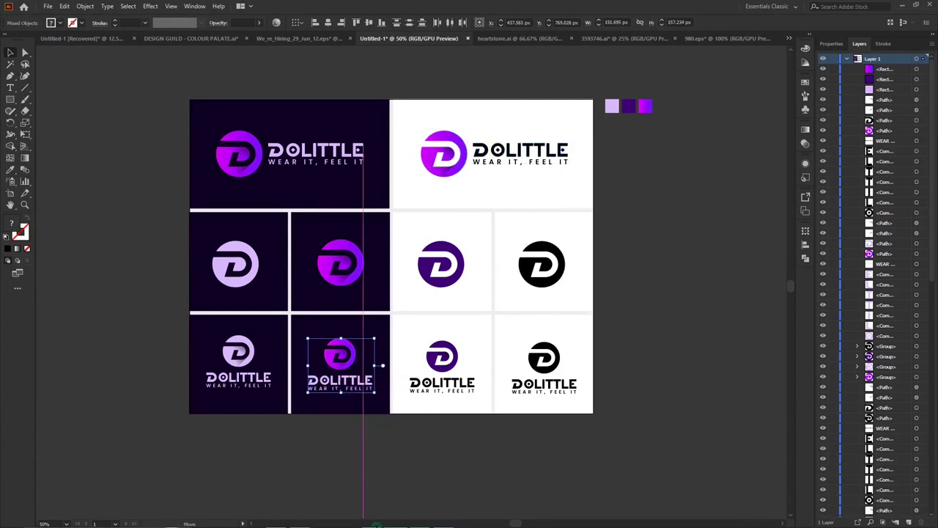
scroll(363, 506, down, 1)
click(370, 525)
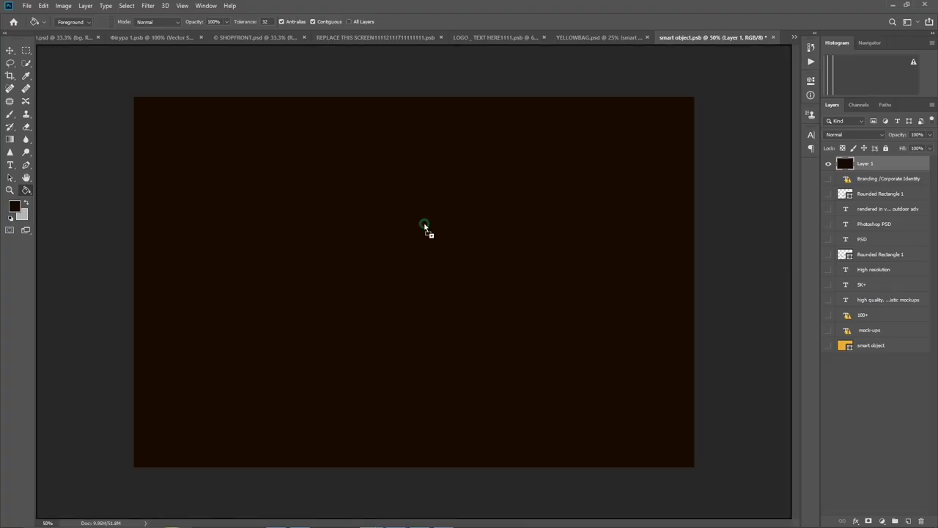
Step: Paste the logo as a smart object, enlarge it to about 333%, and place it in the lower-right area of the canvas
key(ctrl+v)
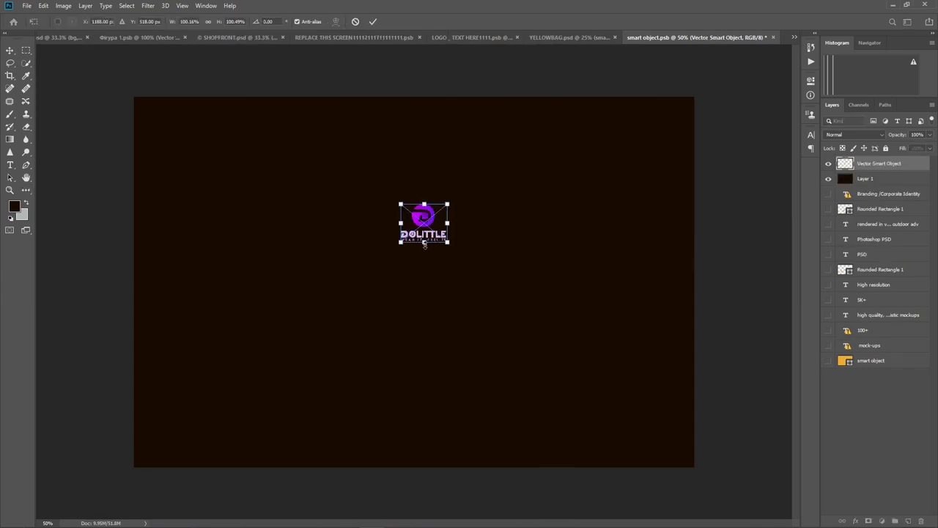
drag(425, 242, 425, 330)
drag(439, 244, 571, 323)
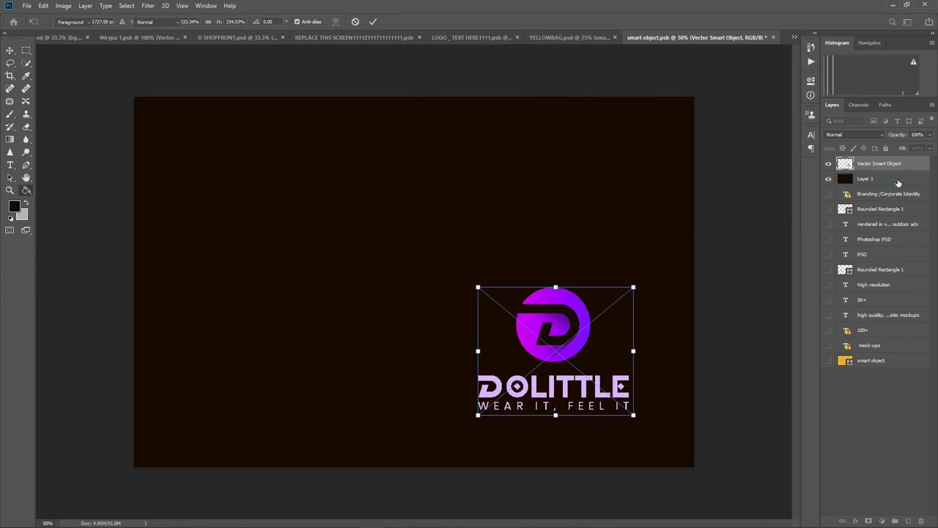
click(902, 180)
Step: Fill Layer 1 behind the logo with the bright purple #9911fc sampled from the logo emblem
click(15, 207)
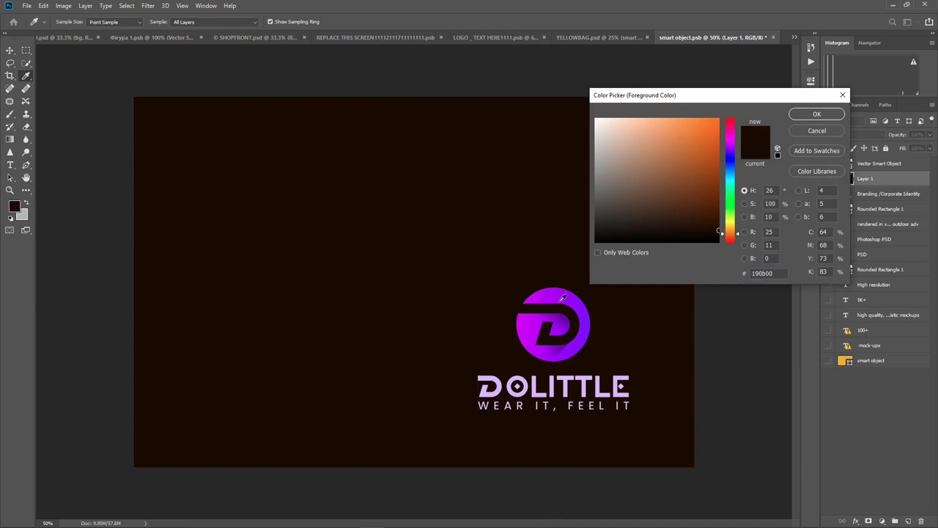
click(583, 306)
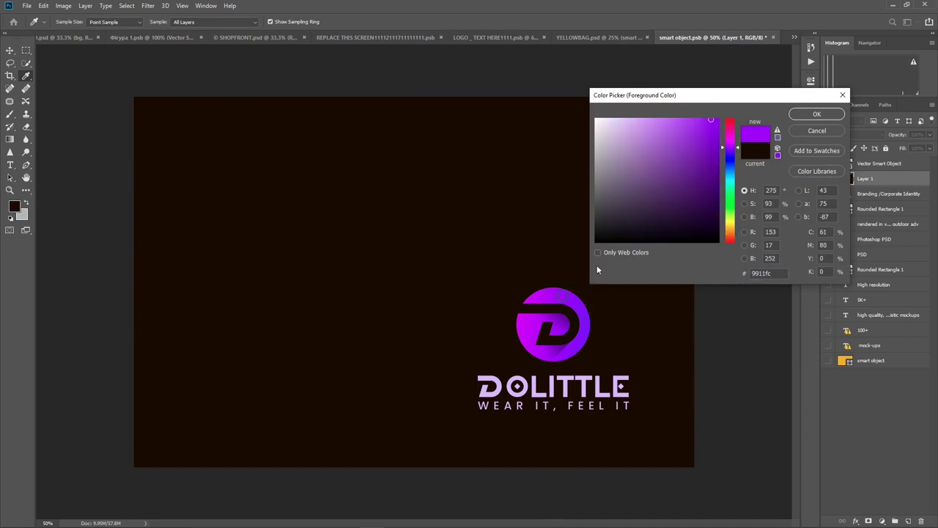
click(805, 116)
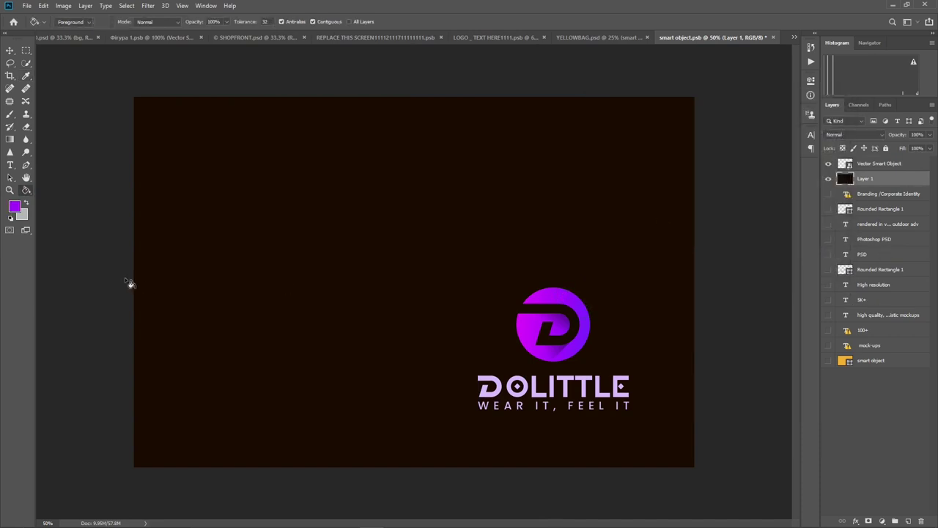
click(352, 252)
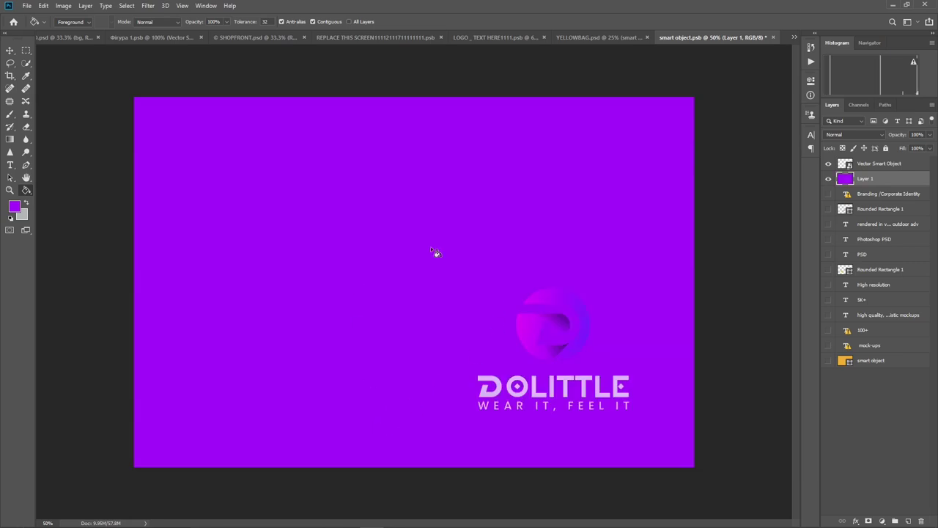
Step: Refill Layer 1 with the very dark purple #150025 and deselect all layers
click(14, 207)
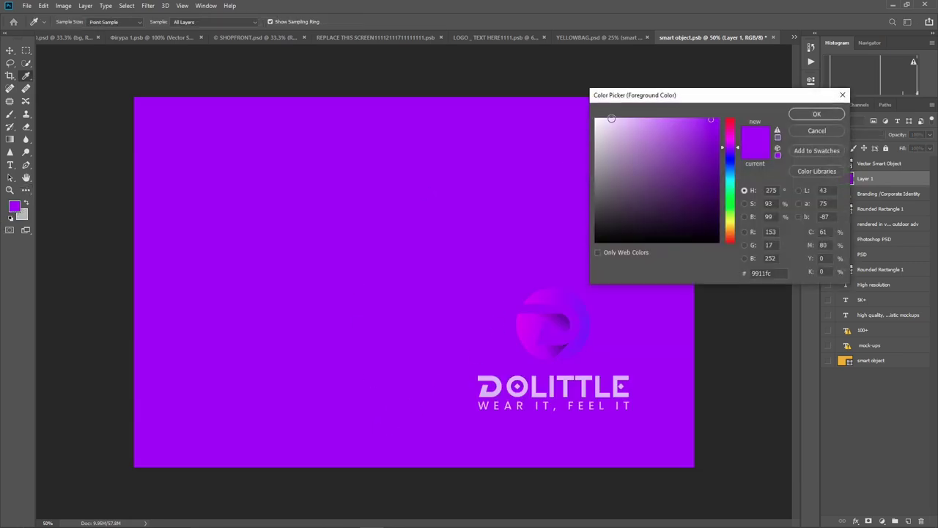
mouse_move(622, 220)
mouse_down()
mouse_move(712, 214)
mouse_move(727, 223)
mouse_up()
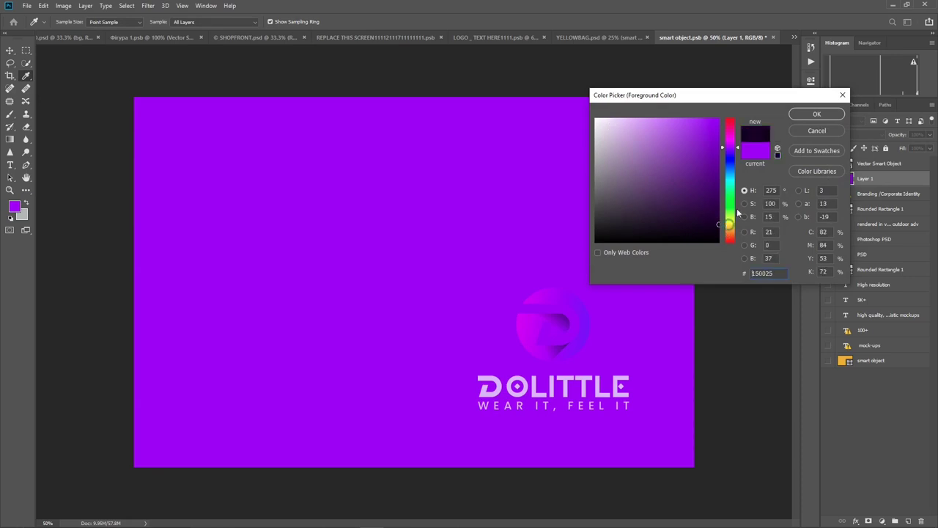
click(839, 114)
click(358, 186)
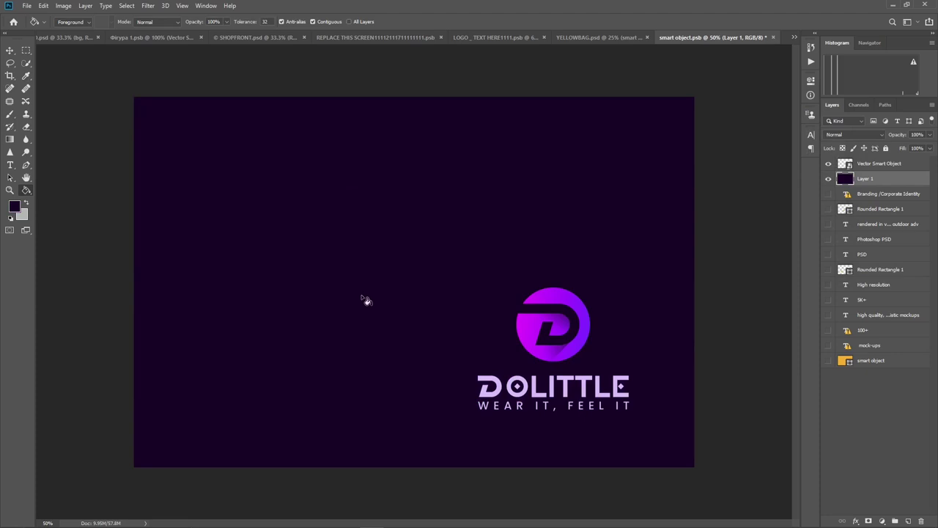
click(10, 51)
click(73, 126)
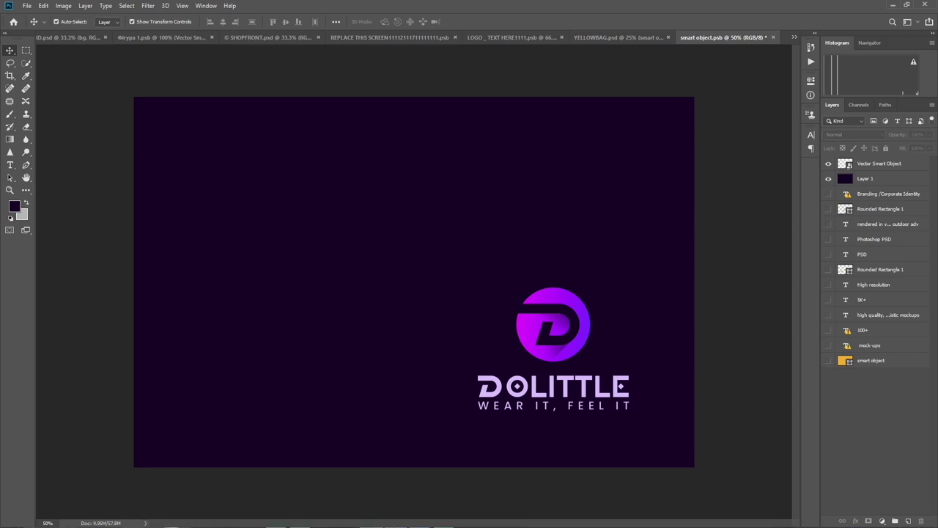
Step: Check the dark purple swatch in Illustrator, save the smart object in Photoshop, and view the design on the bag in YELLOWBAG.psd
click(403, 517)
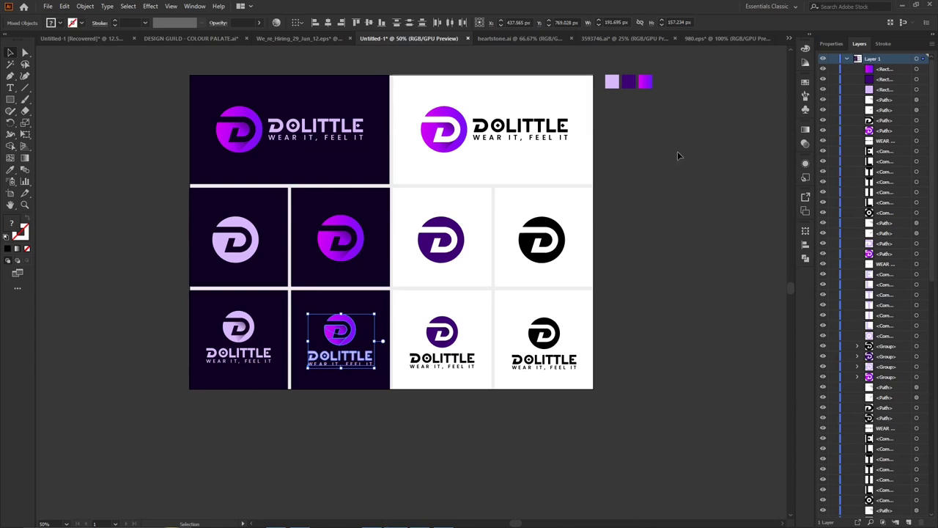
click(628, 82)
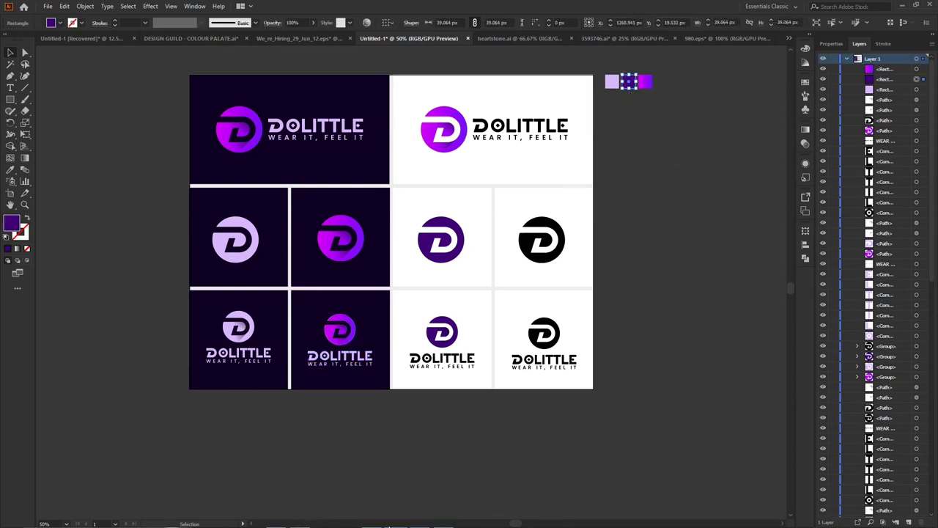
click(375, 521)
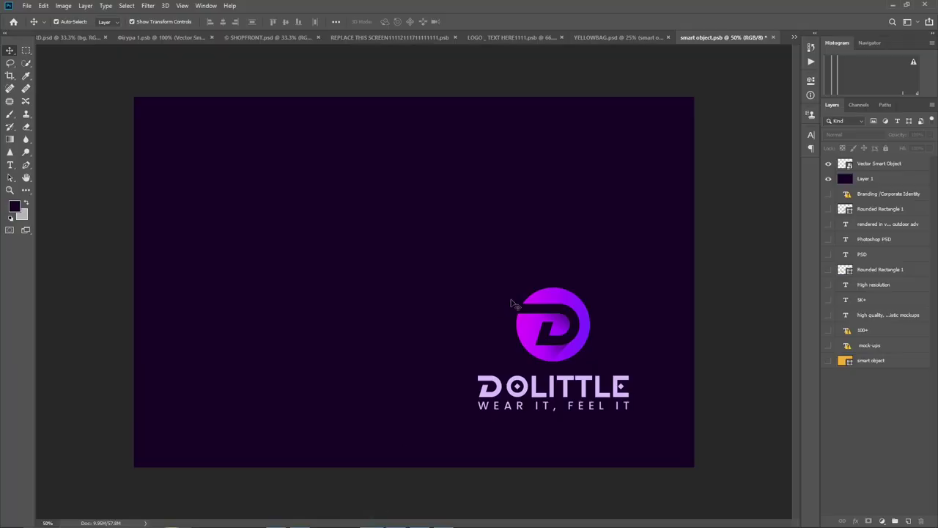
click(620, 38)
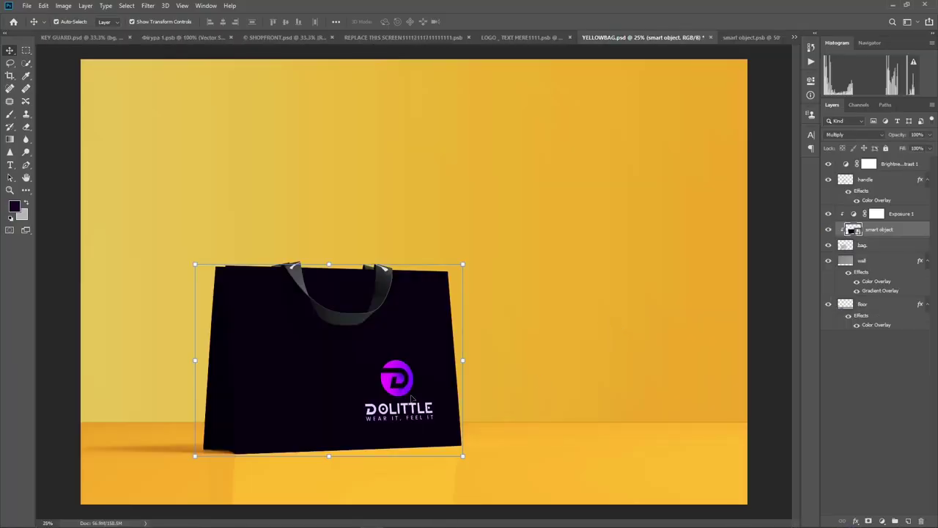
click(755, 38)
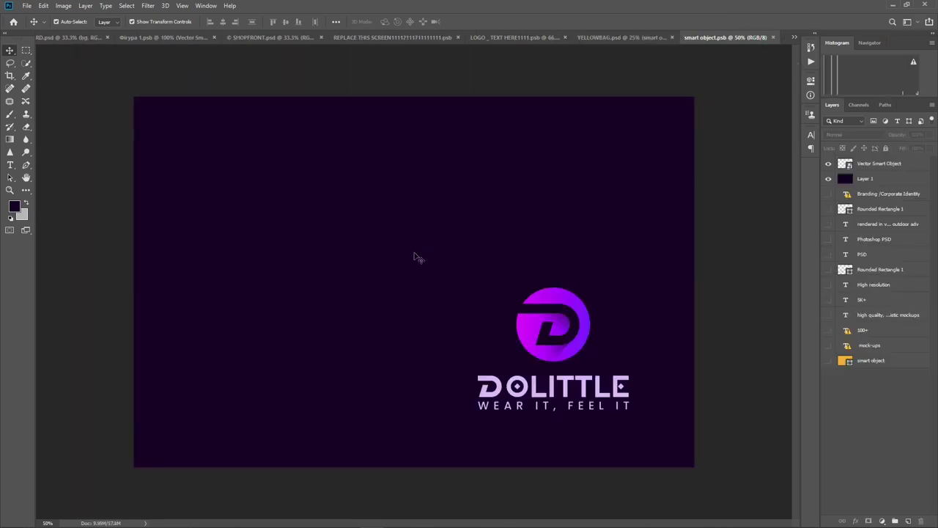
Step: Refill Layer 1 of the smart object with the lighter dark purple #2d014d, save it, and return to YELLOWBAG.psd
click(14, 207)
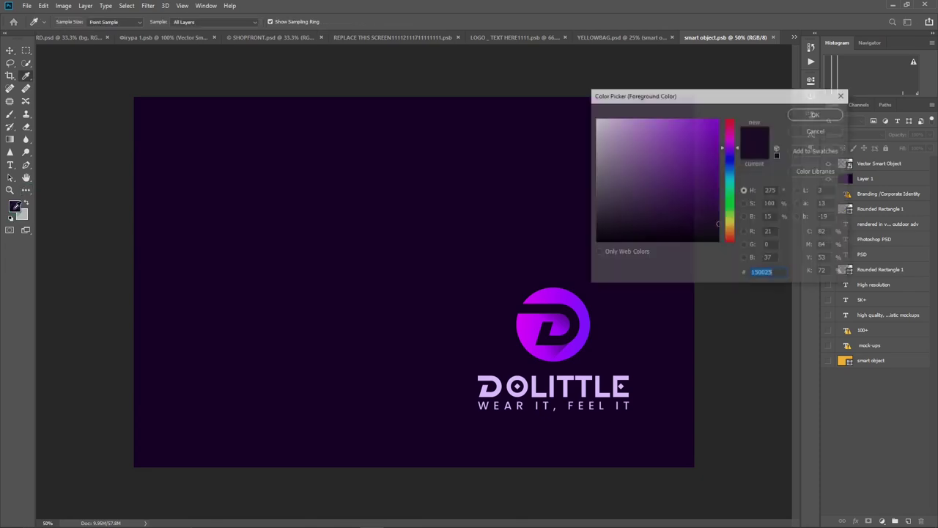
click(716, 204)
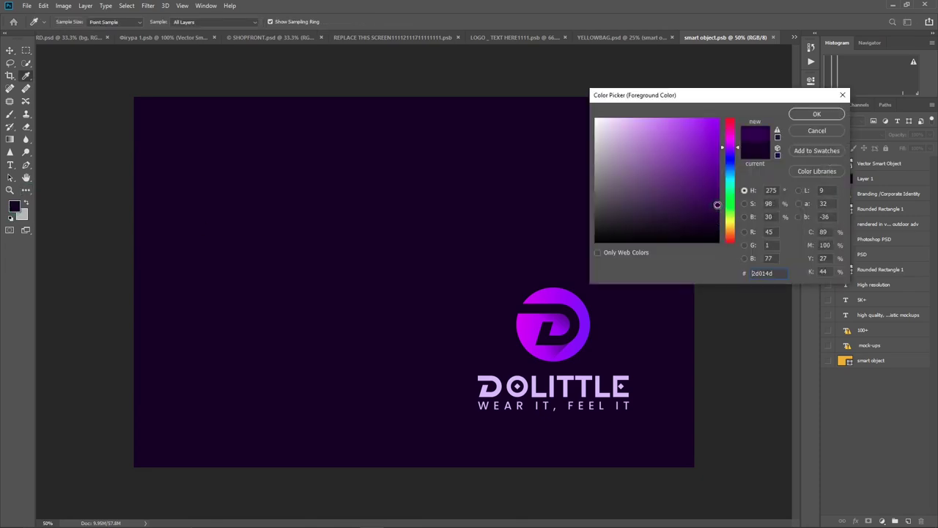
click(812, 115)
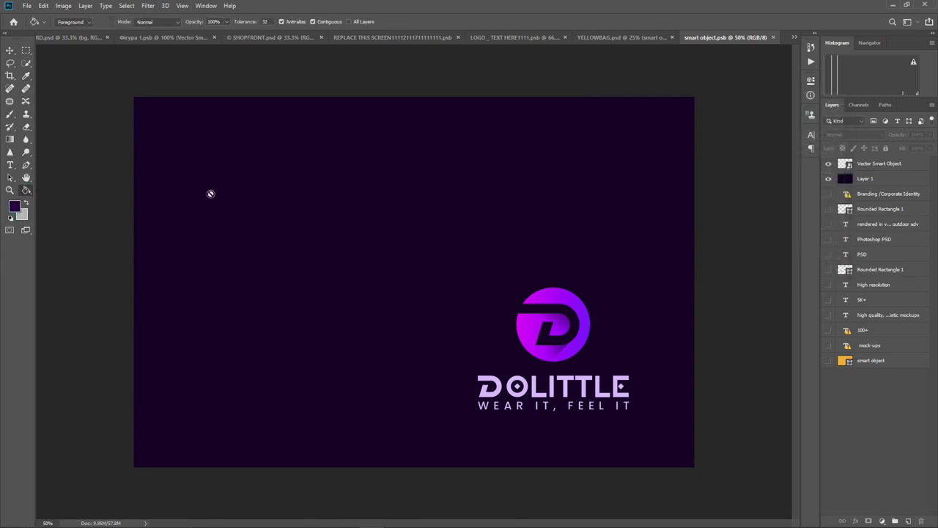
click(866, 181)
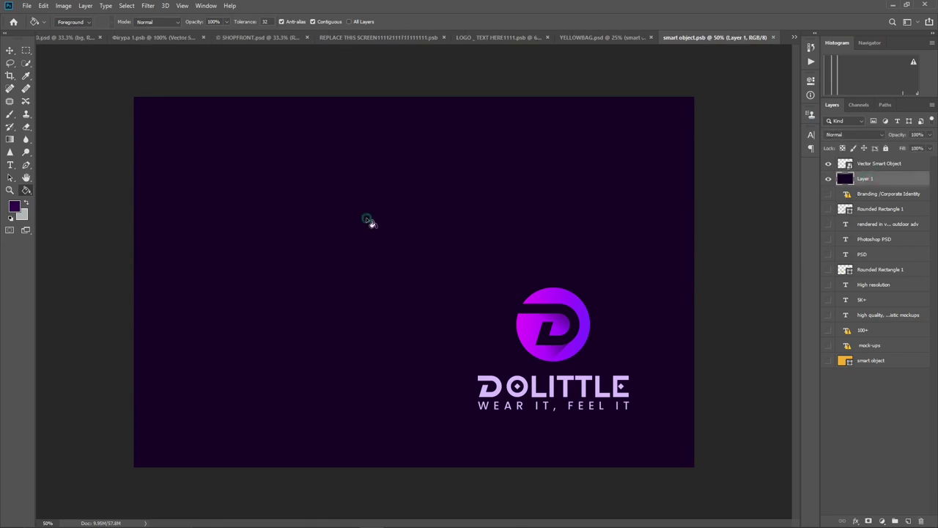
click(368, 219)
key(ctrl+s)
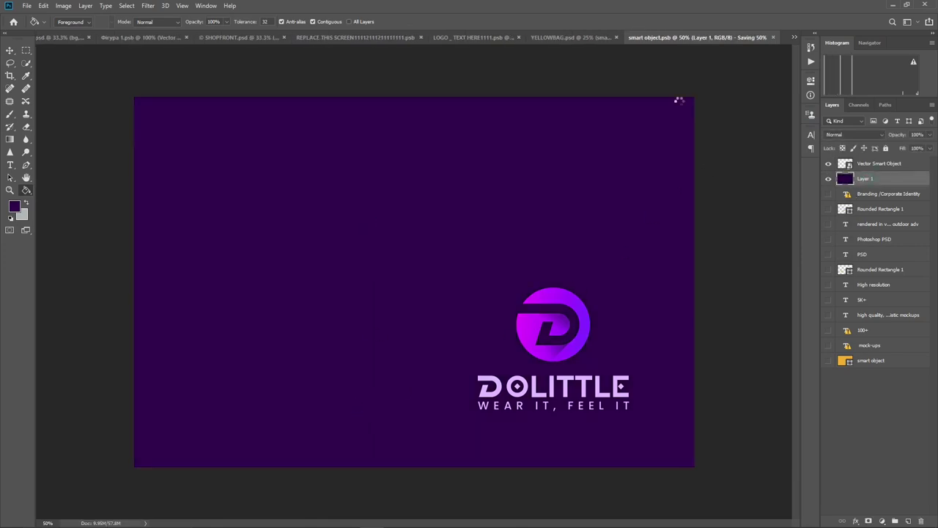
click(598, 38)
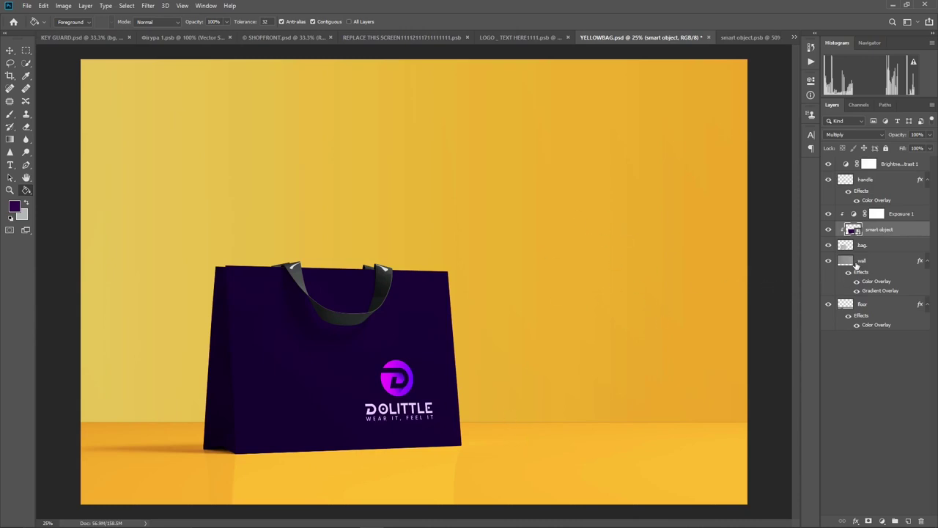
Step: Check which area the wall layer covers, then set its Color Overlay to a bright purple sampled from the logo emblem
click(829, 262)
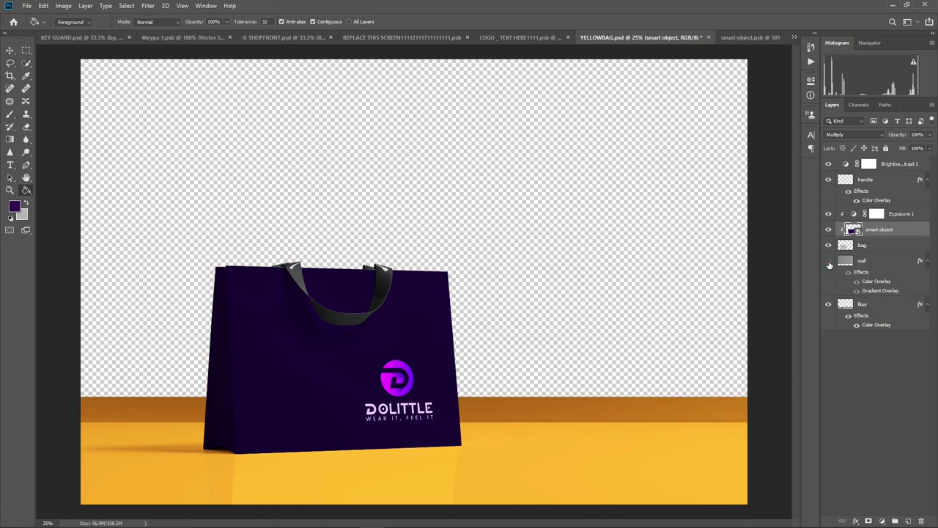
click(829, 261)
click(851, 262)
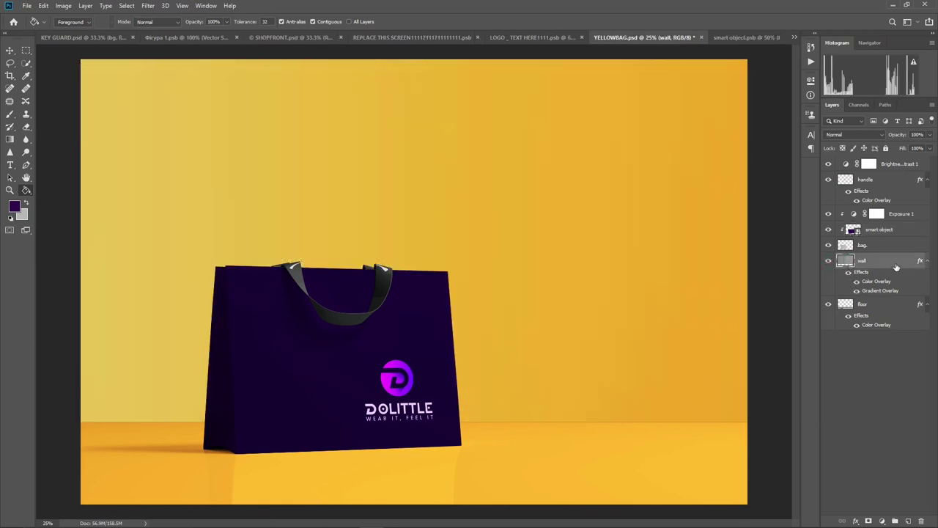
double_click(859, 256)
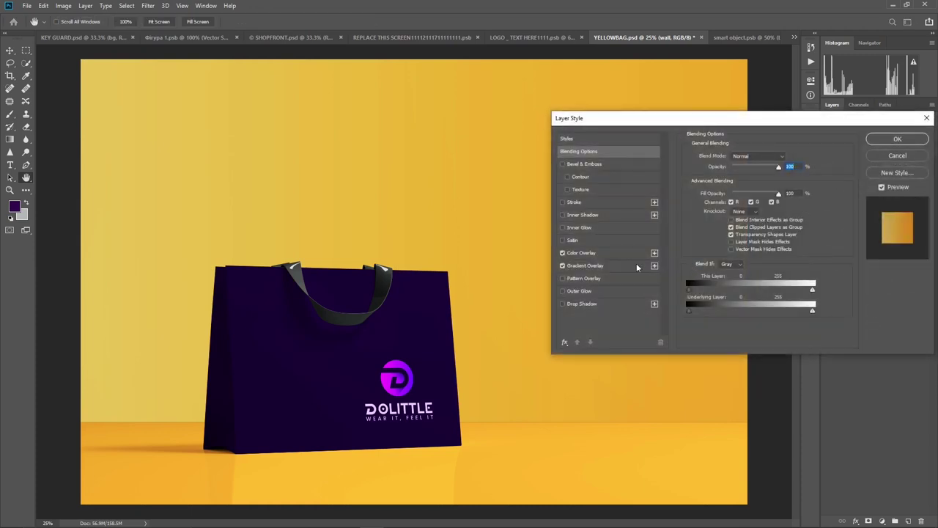
click(591, 254)
click(787, 158)
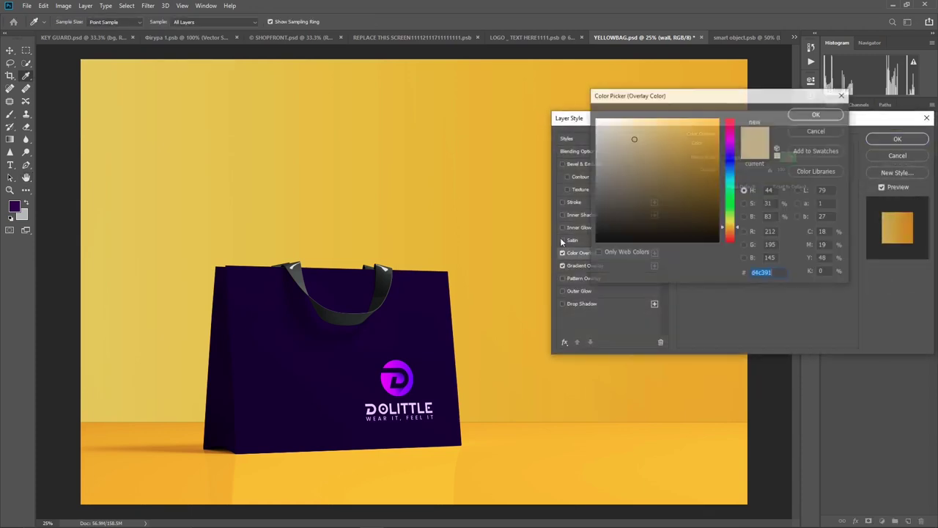
click(404, 369)
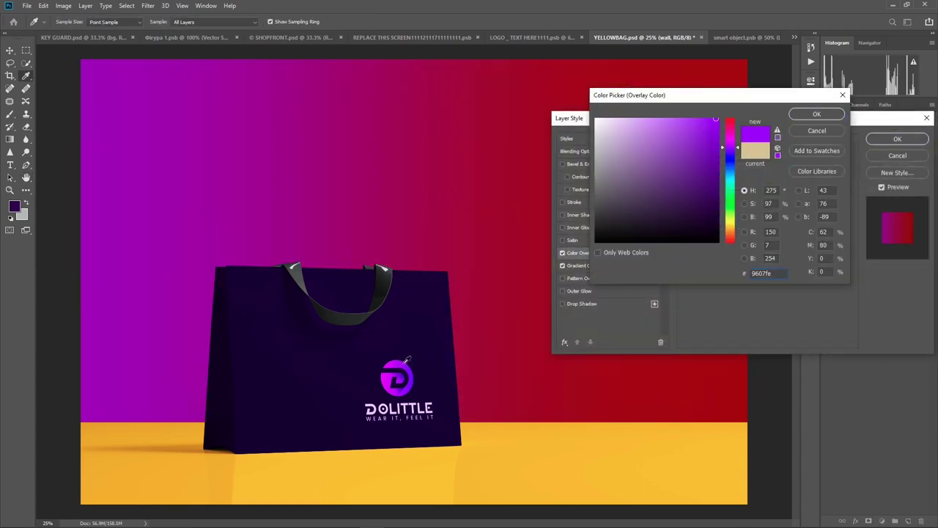
click(414, 376)
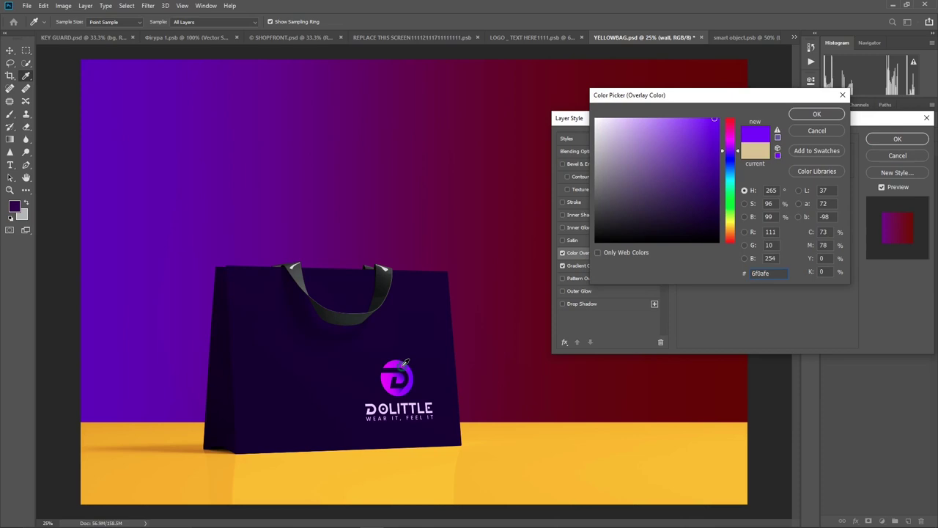
click(402, 371)
click(414, 374)
click(817, 115)
click(924, 140)
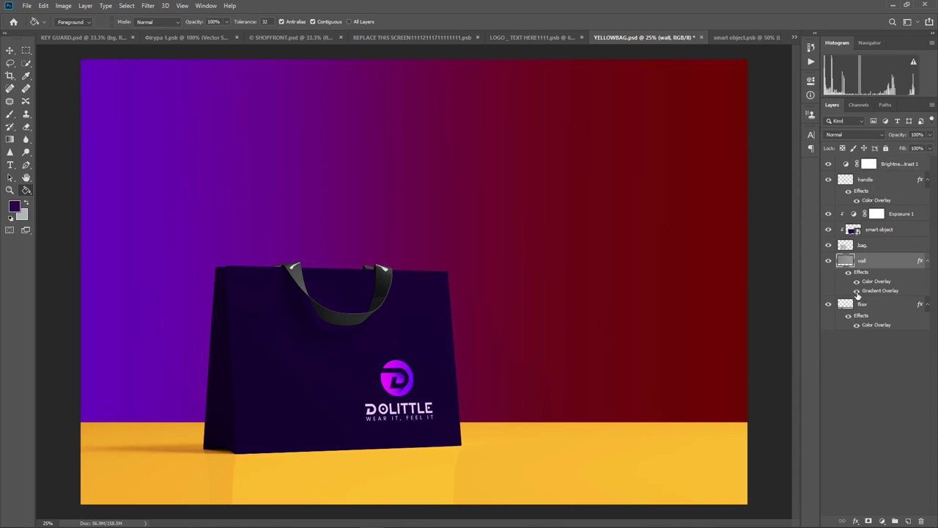
Step: Turn off the wall layer's Color Overlay and set the start stop of its Gradient Overlay to purple #7b09fe
double_click(897, 264)
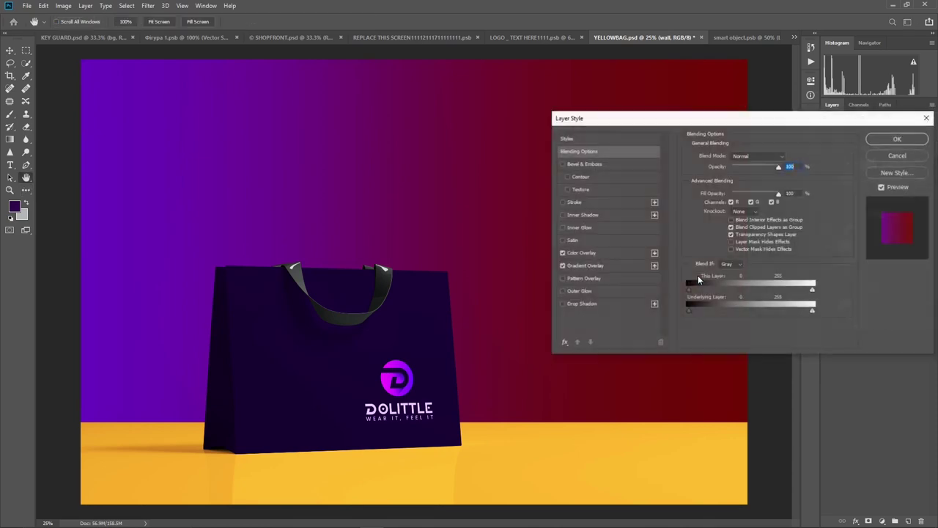
click(562, 253)
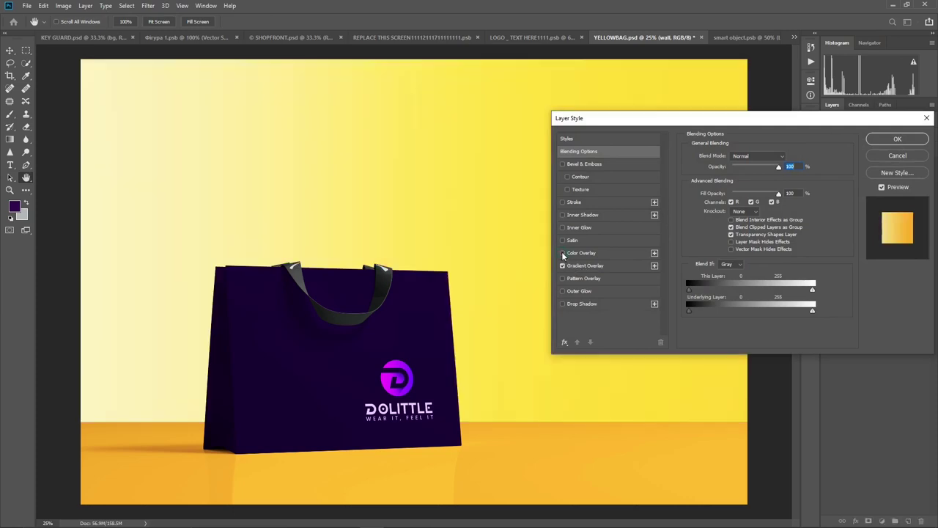
click(584, 266)
click(735, 181)
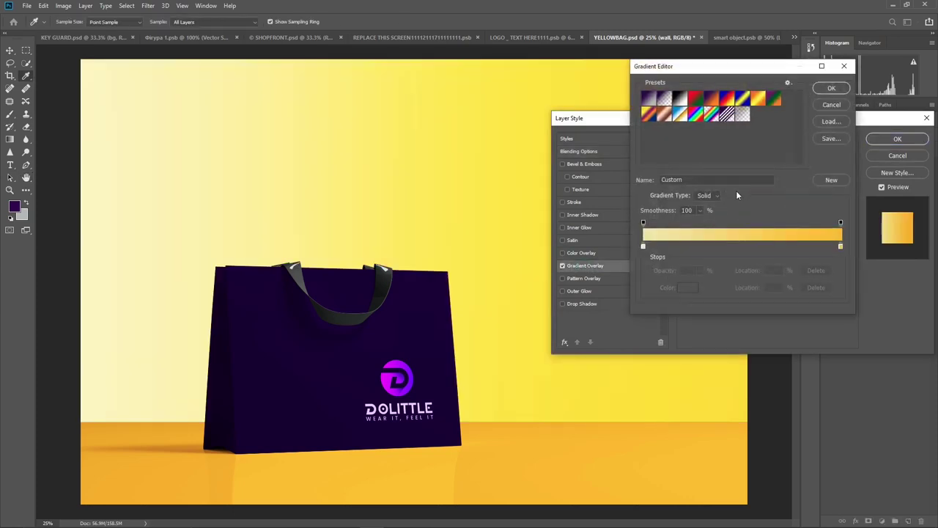
double_click(643, 247)
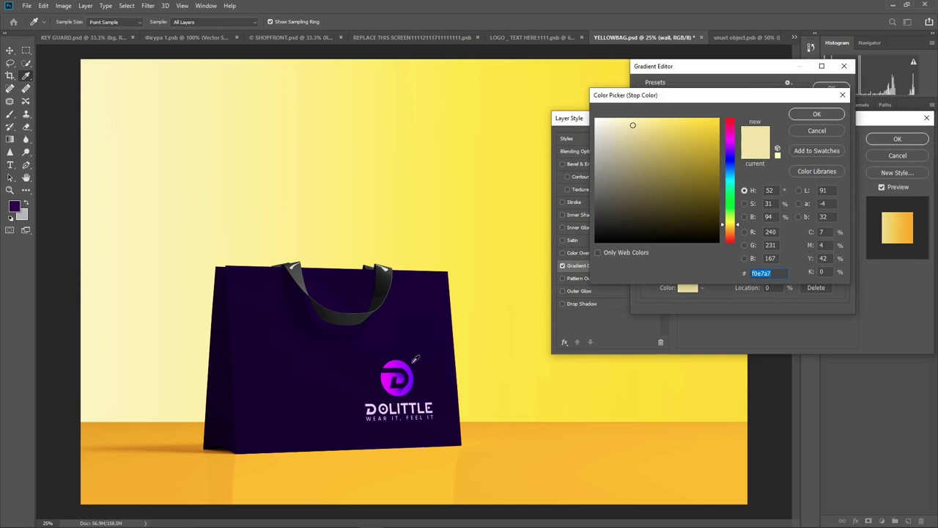
text(7b09fe)
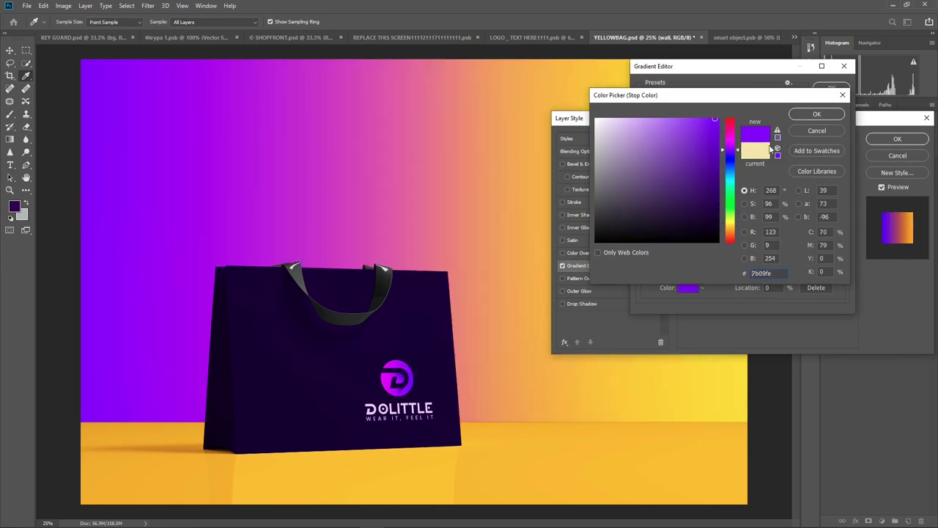
click(808, 115)
Step: Set the end stop of the wall's gradient to dark magenta-purple #710398 and apply the layer style
double_click(840, 247)
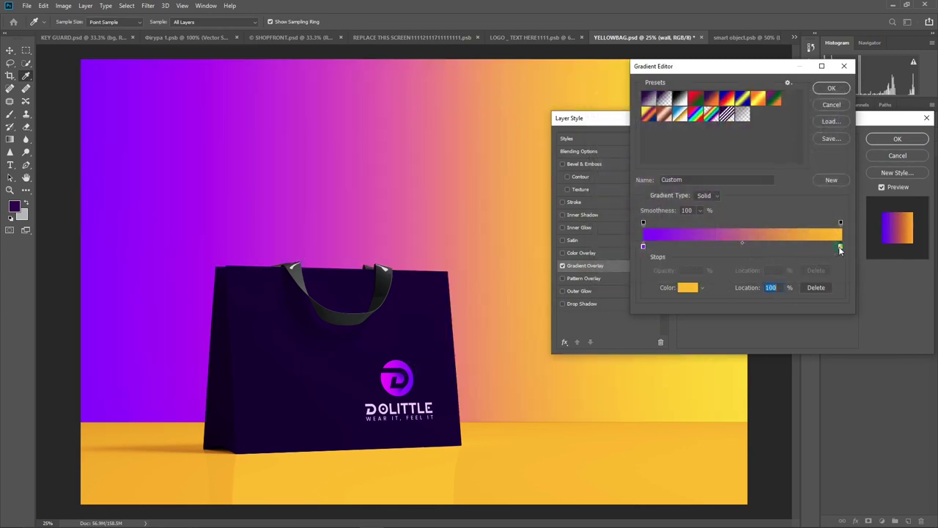
click(395, 363)
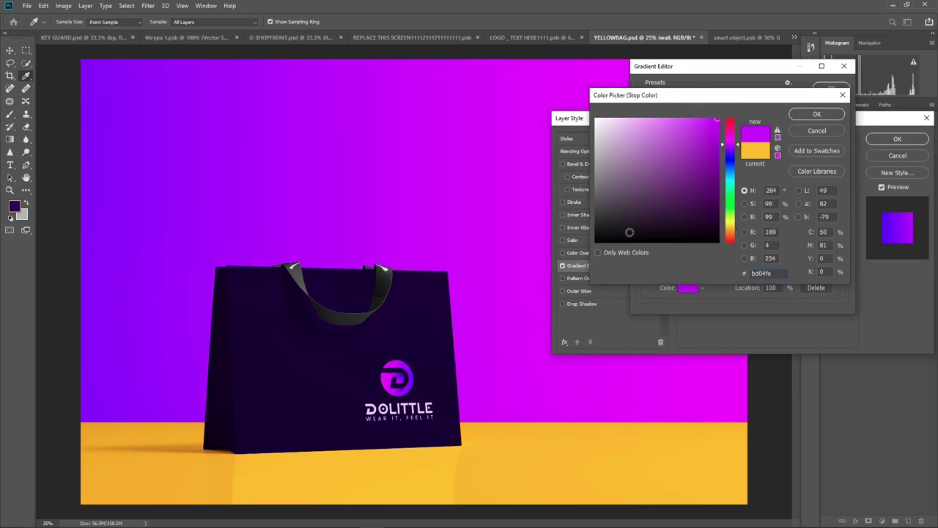
drag(717, 138, 716, 168)
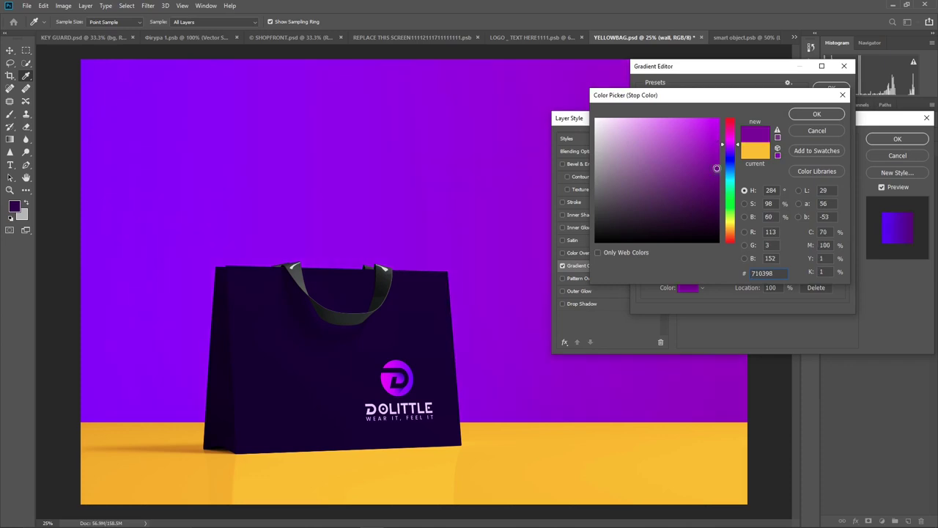
click(795, 118)
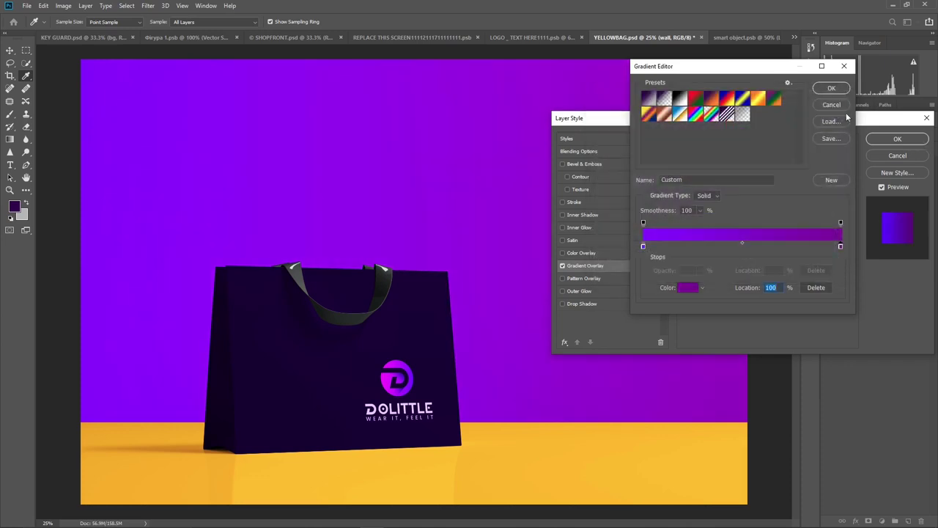
click(831, 88)
click(896, 138)
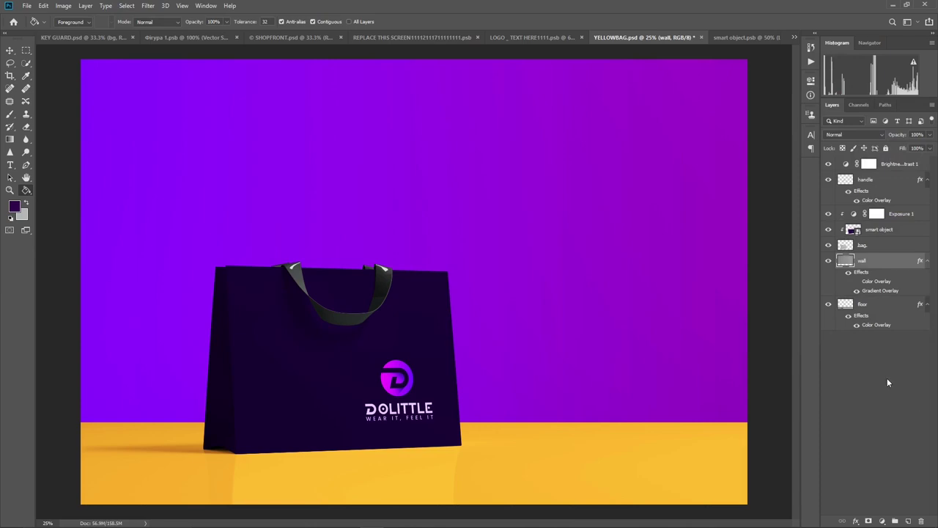
Step: Set the floor layer's Color Overlay to a darkened purple based on the logo emblem's colour, and deselect all layers
click(897, 307)
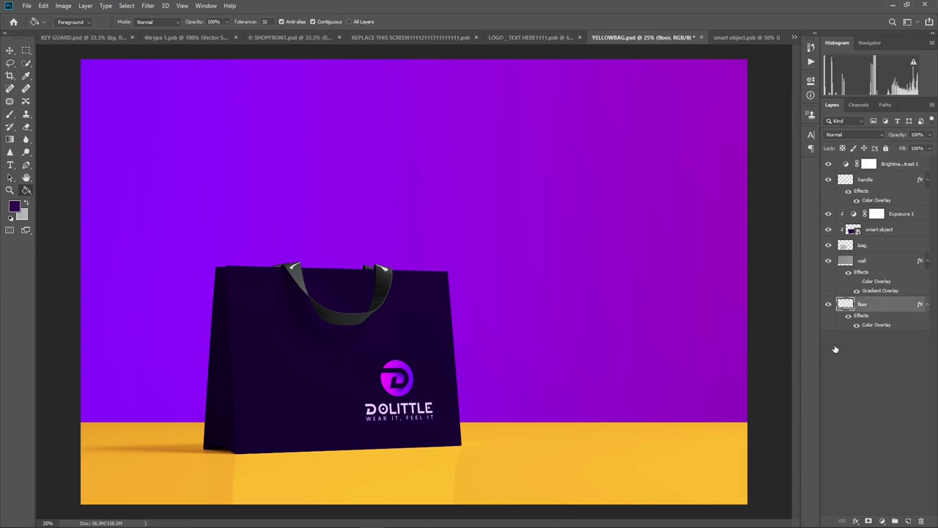
double_click(902, 308)
click(606, 253)
click(790, 155)
click(414, 374)
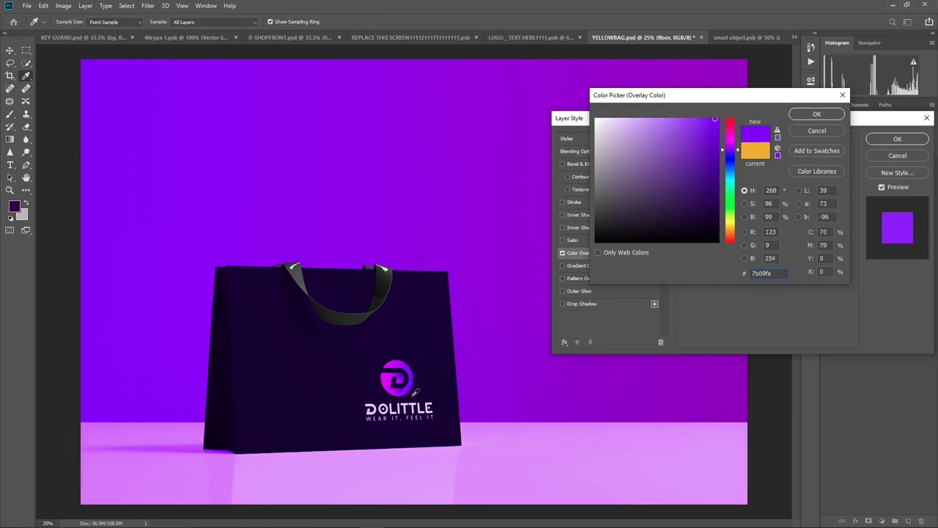
click(415, 377)
drag(718, 166, 717, 156)
click(839, 114)
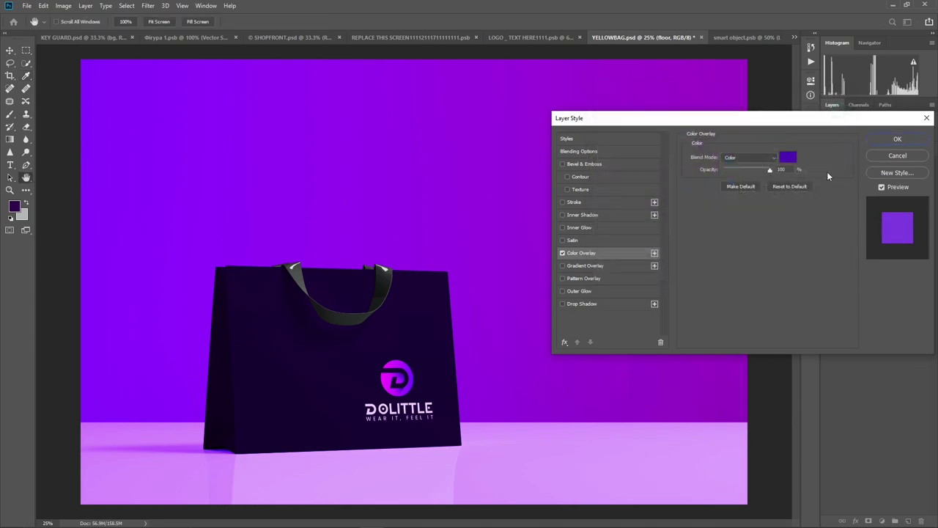
click(895, 139)
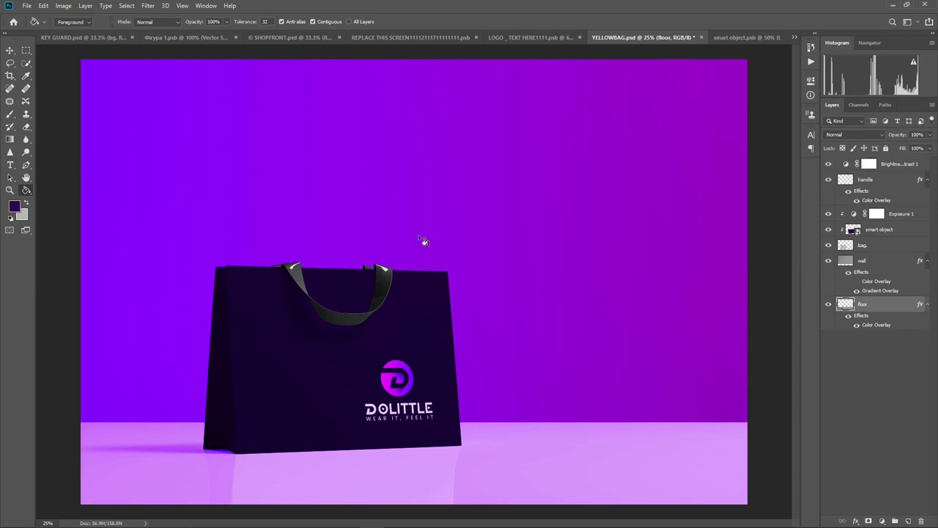
click(11, 50)
click(781, 185)
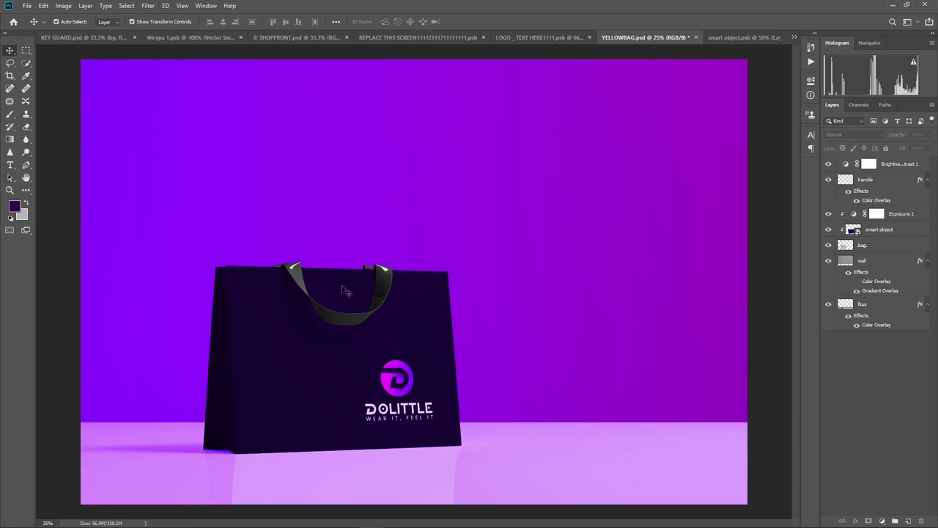
Step: Crop the canvas to a 1:1 square framing the bag, excluding the empty strip below the floor
click(10, 76)
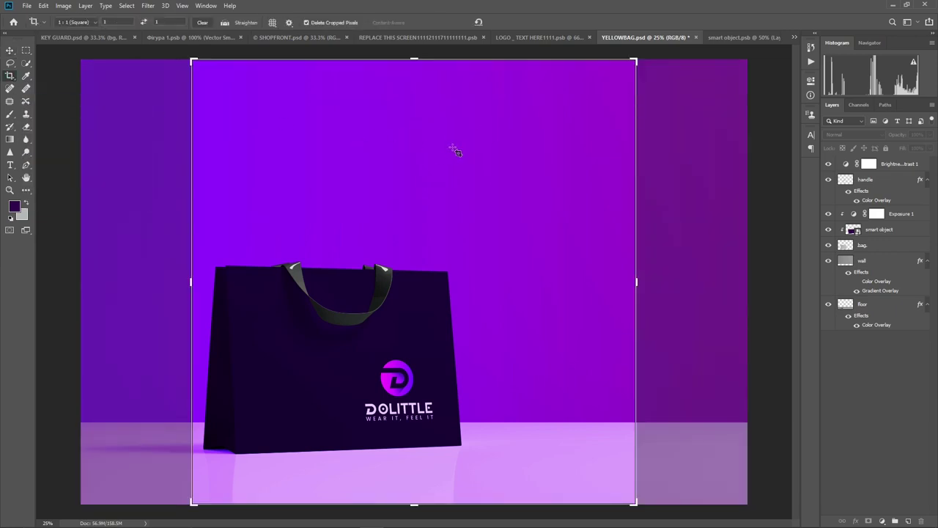
drag(457, 149, 398, 151)
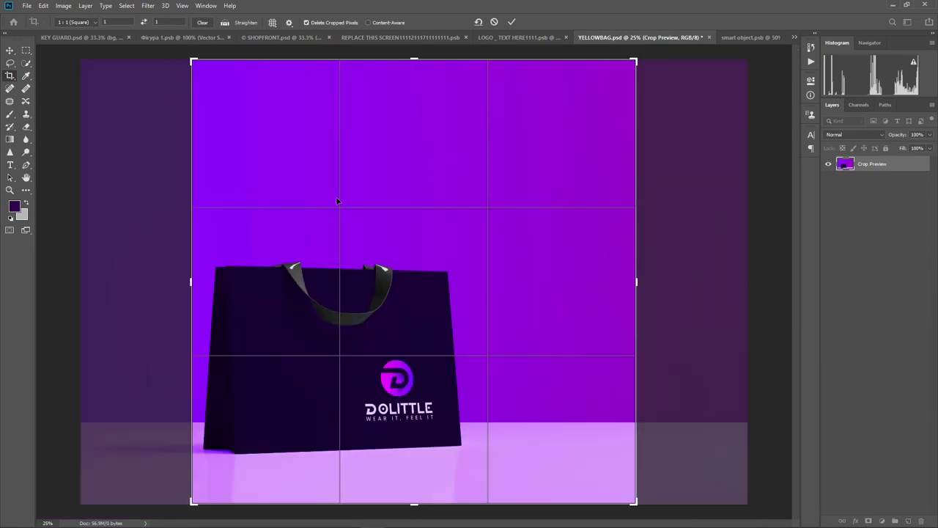
drag(356, 190, 400, 177)
mouse_move(207, 60)
mouse_down()
mouse_move(207, 88)
mouse_move(215, 83)
mouse_move(197, 79)
mouse_move(190, 59)
mouse_up()
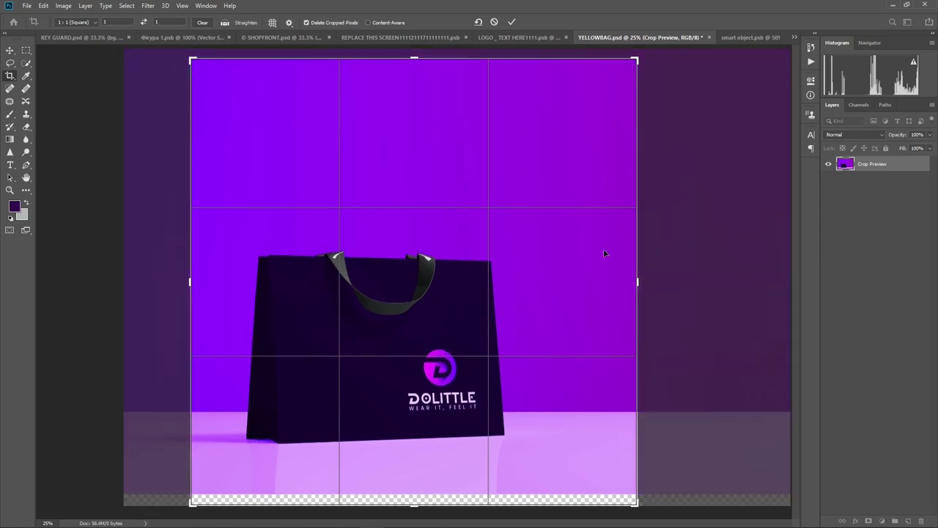
drag(414, 506, 414, 497)
click(9, 50)
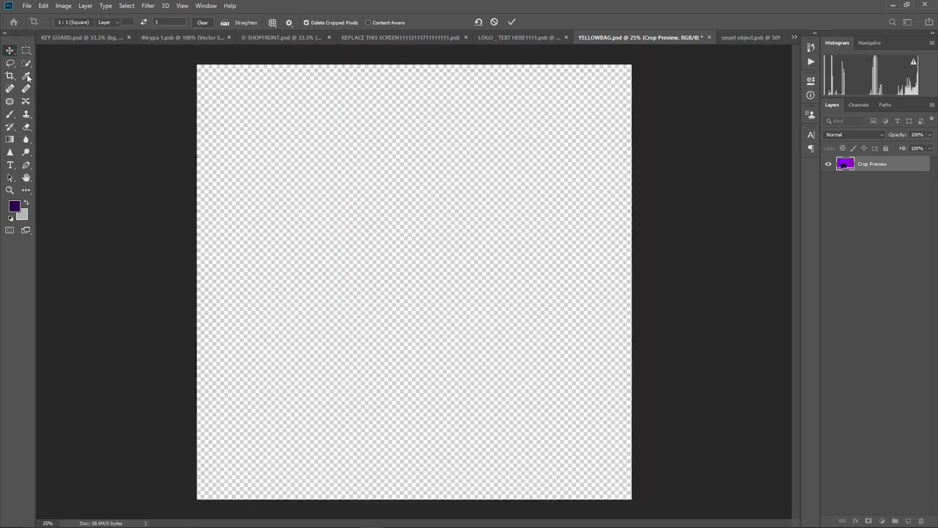
Step: Save a copy of the cropped bag mockup to the Desktop as the JPEG file 4.jpg
key(ctrl+shift+s)
text(4)
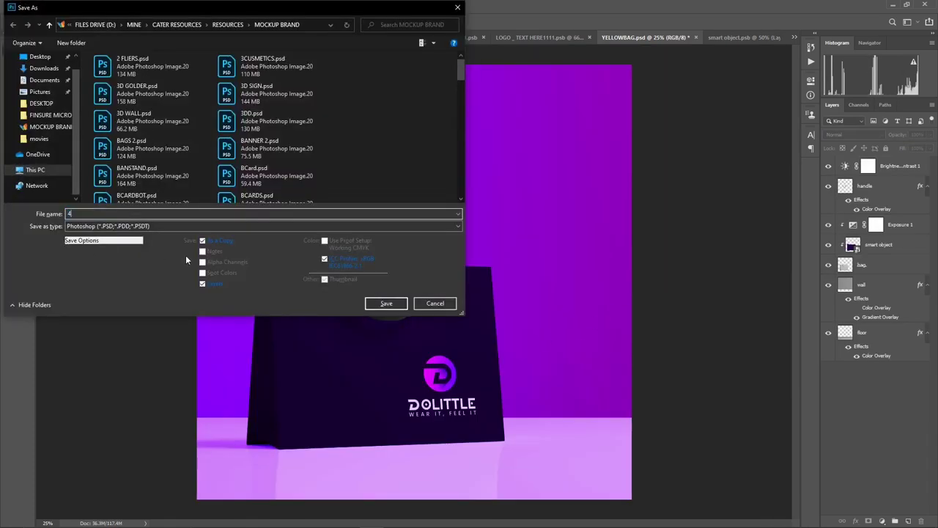
click(117, 226)
click(143, 301)
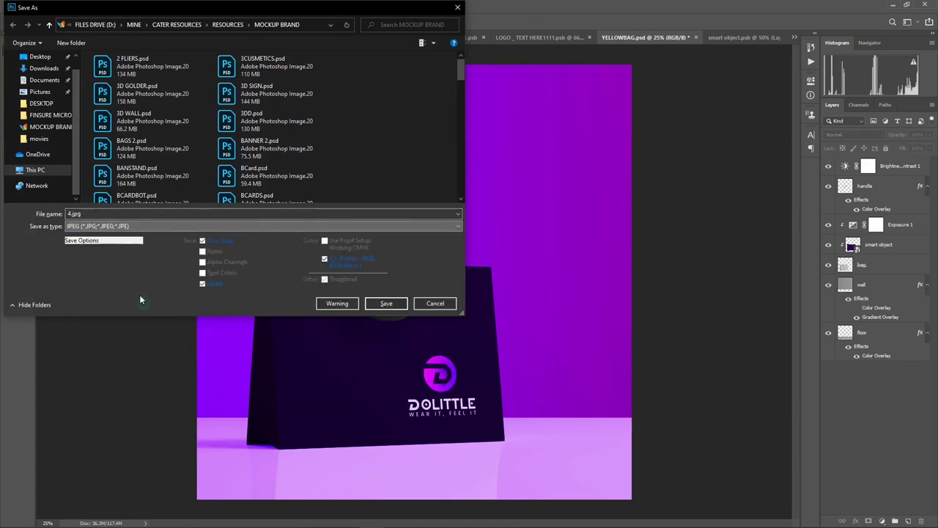
click(40, 56)
click(384, 301)
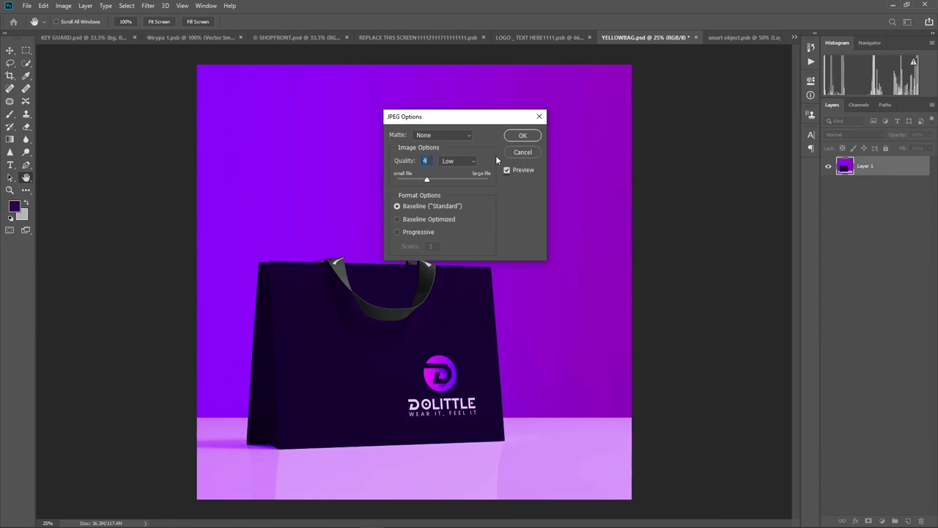
click(521, 137)
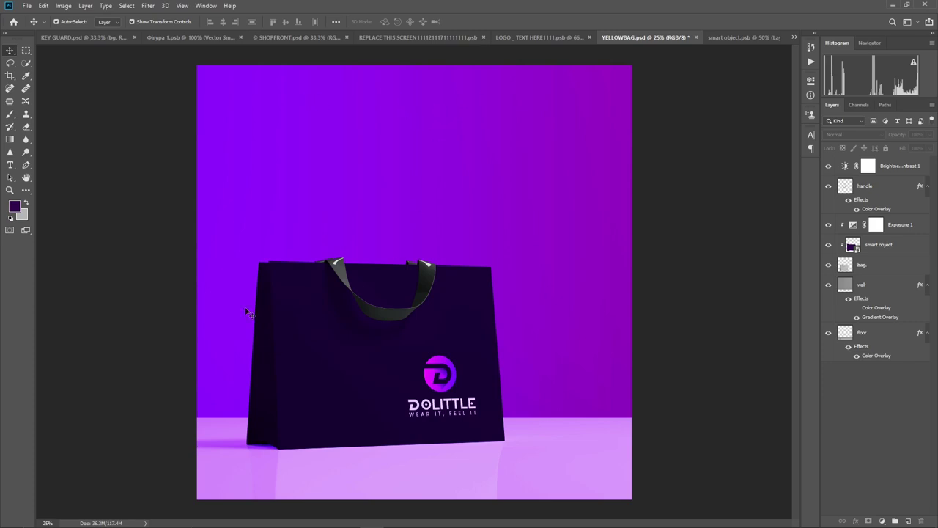
Step: Copy the lavender D emblem from the Illustrator logo sheet into the bag mockup above the wall layer and enlarge it behind the bag
click(860, 285)
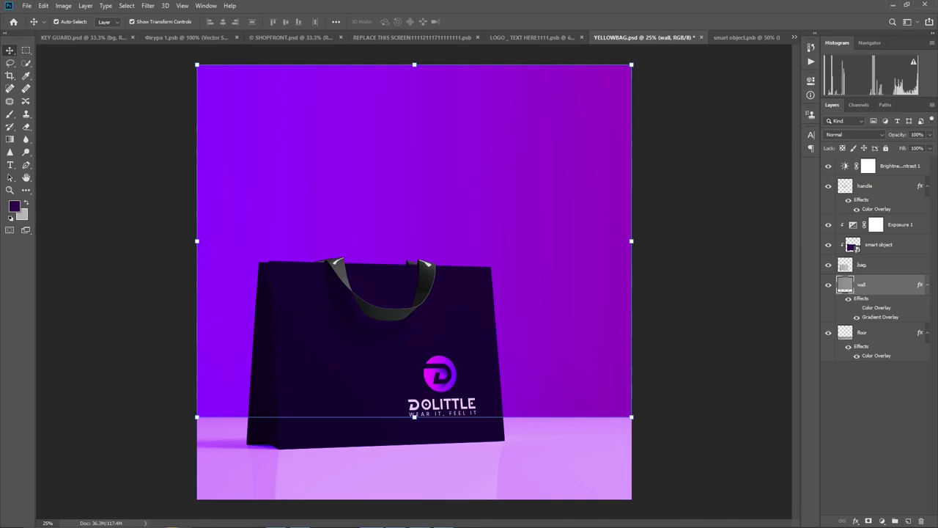
click(402, 519)
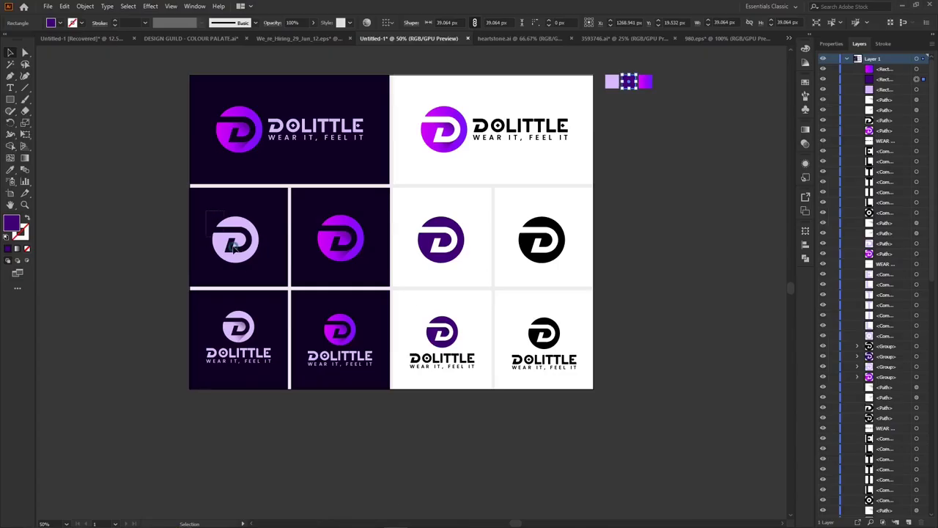
drag(248, 241, 249, 239)
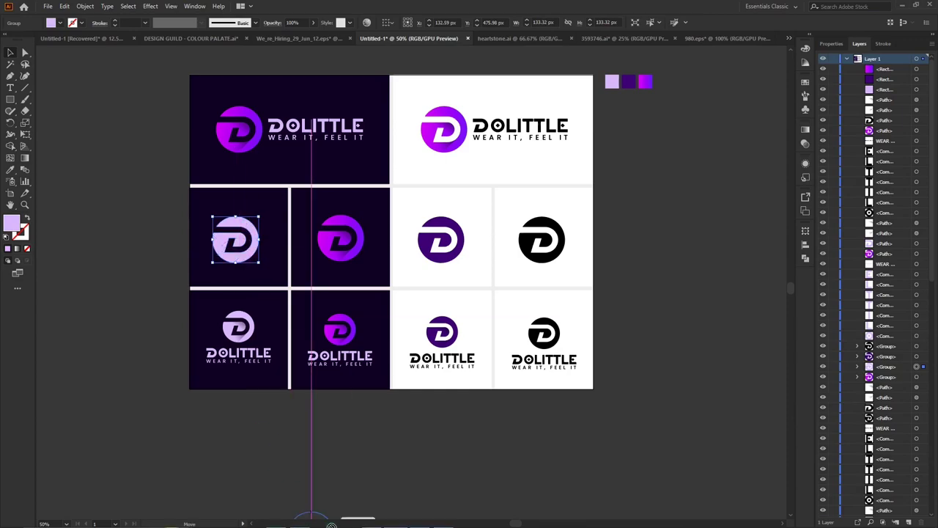
click(370, 524)
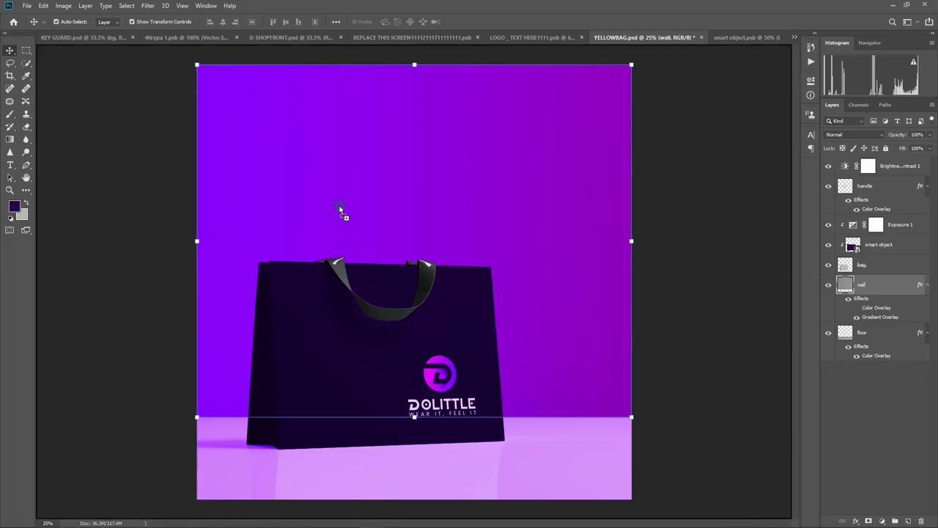
key(ctrl+v)
drag(340, 189, 595, 407)
drag(523, 214, 565, 151)
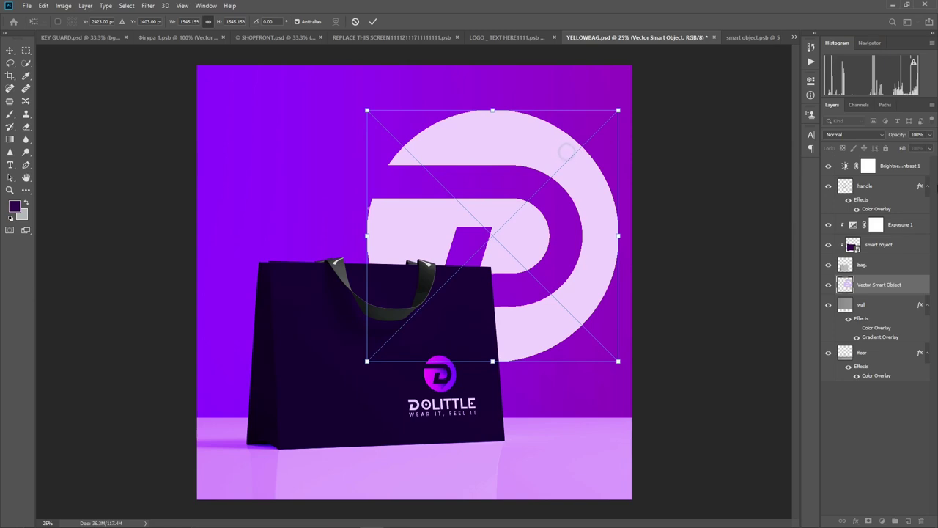
key(Return)
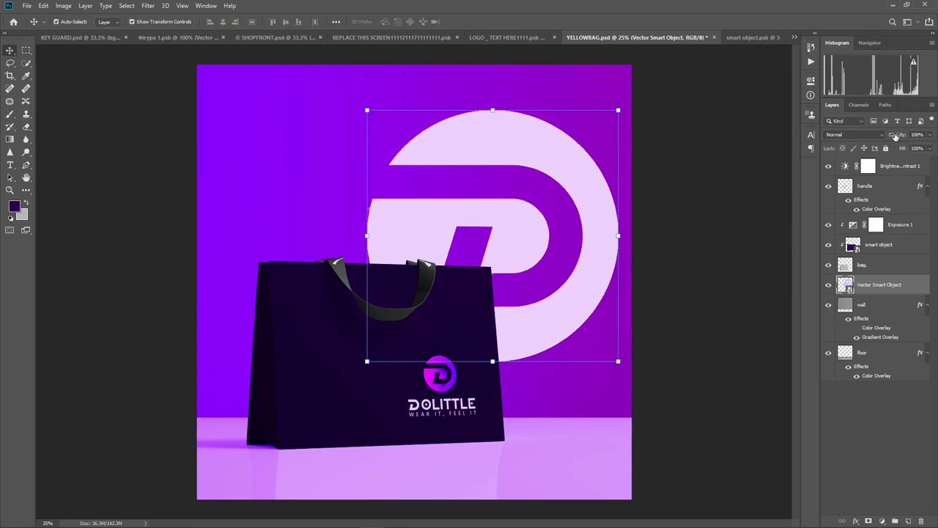
Step: Enlarge the emblem further, shift it partly off the canvas's upper-left edge, set its opacity to 17%, and deselect it
key(4)
key(0)
drag(619, 110, 701, 63)
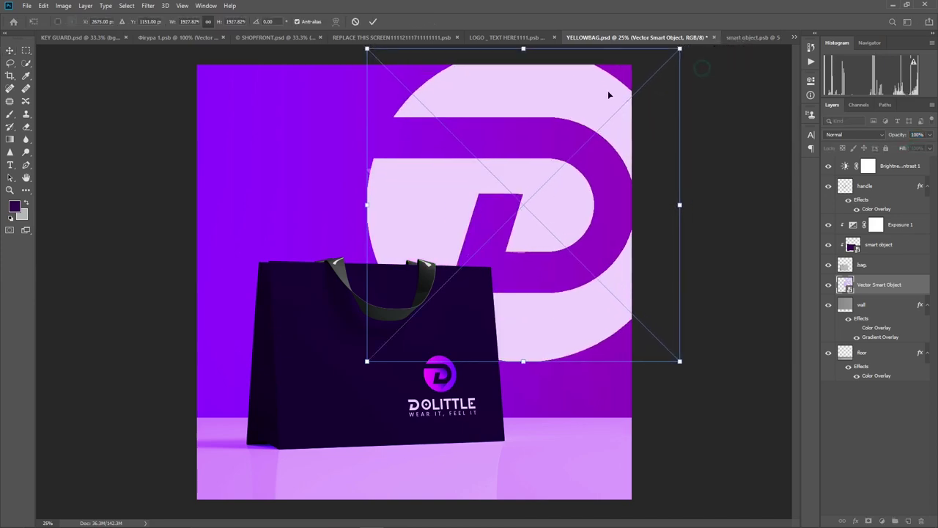
drag(586, 93, 326, 84)
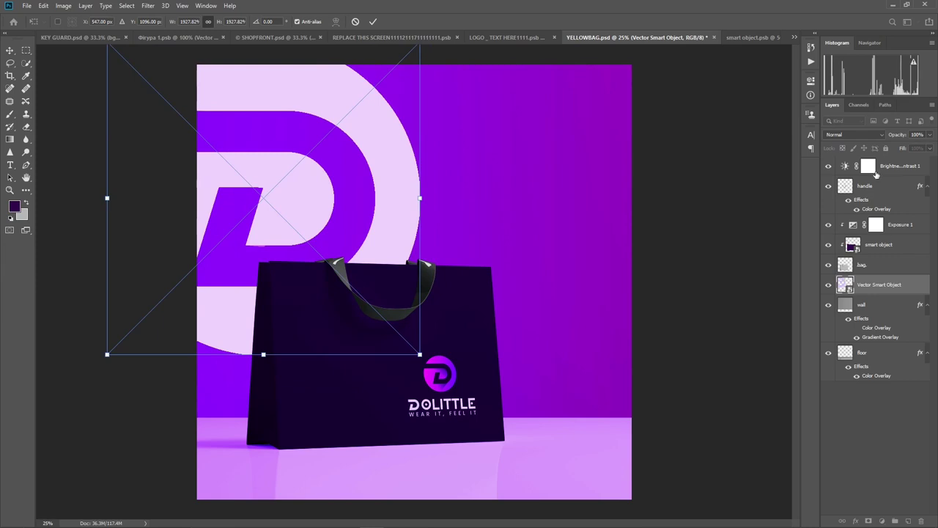
drag(900, 141, 856, 147)
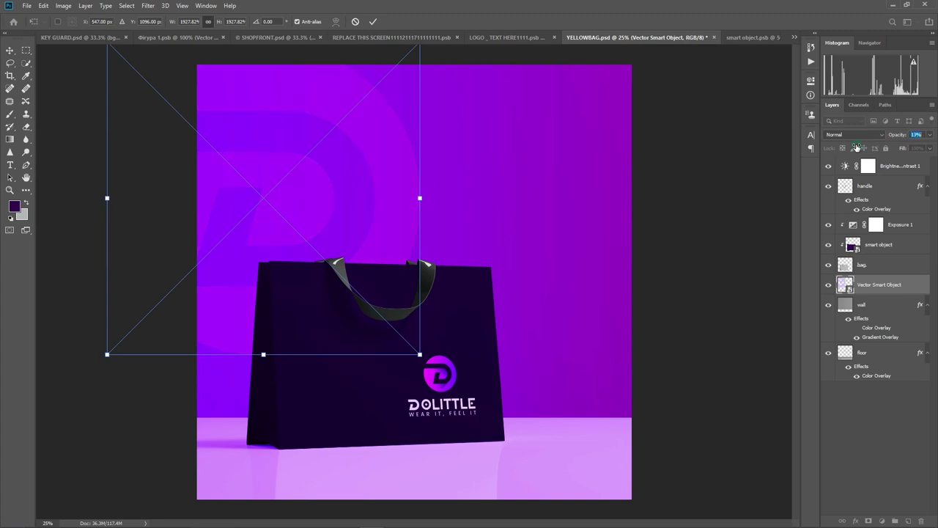
key(Return)
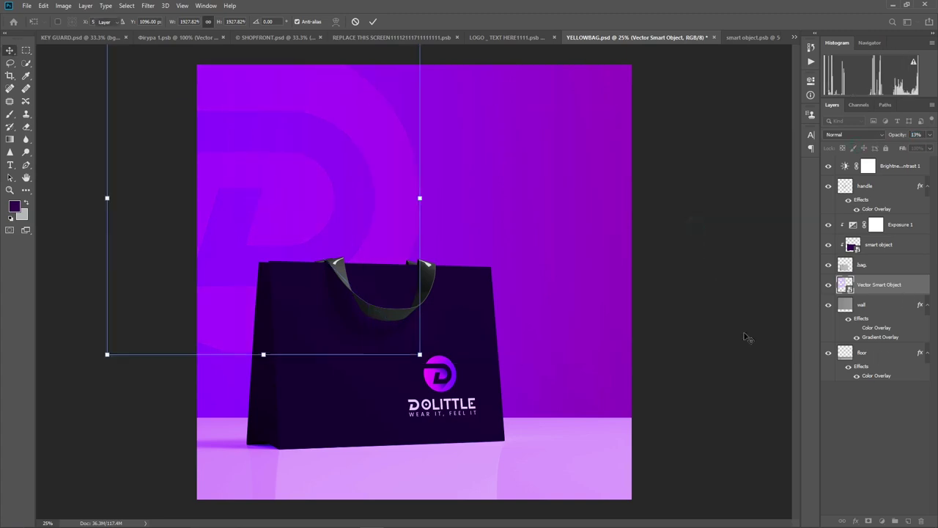
click(687, 185)
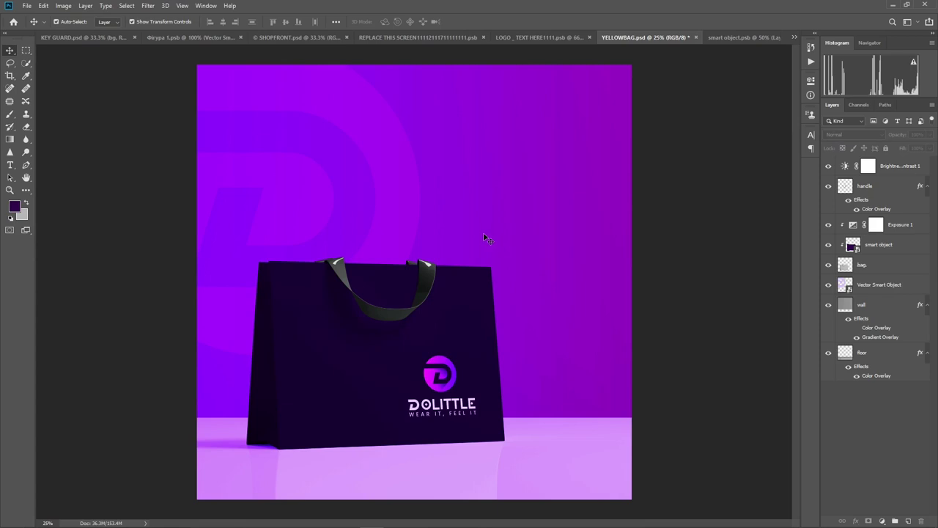
Step: Save a JPEG copy of the decorated bag mockup to the Desktop, overwriting 4.jpg
key(ctrl+shift+s)
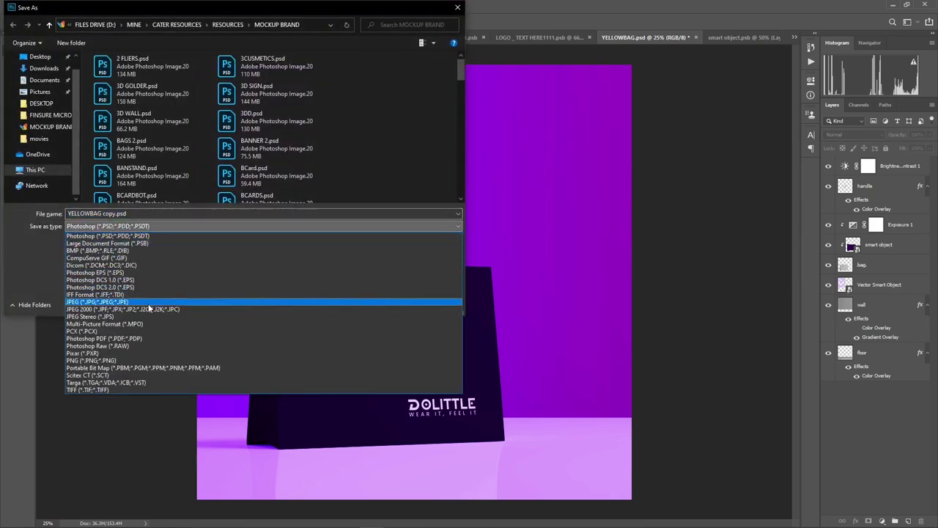
click(147, 302)
click(42, 58)
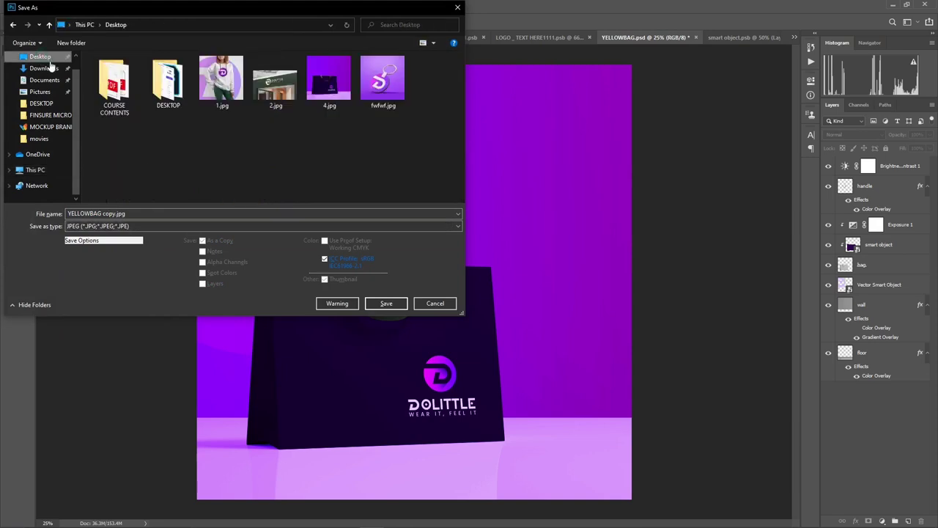
click(330, 82)
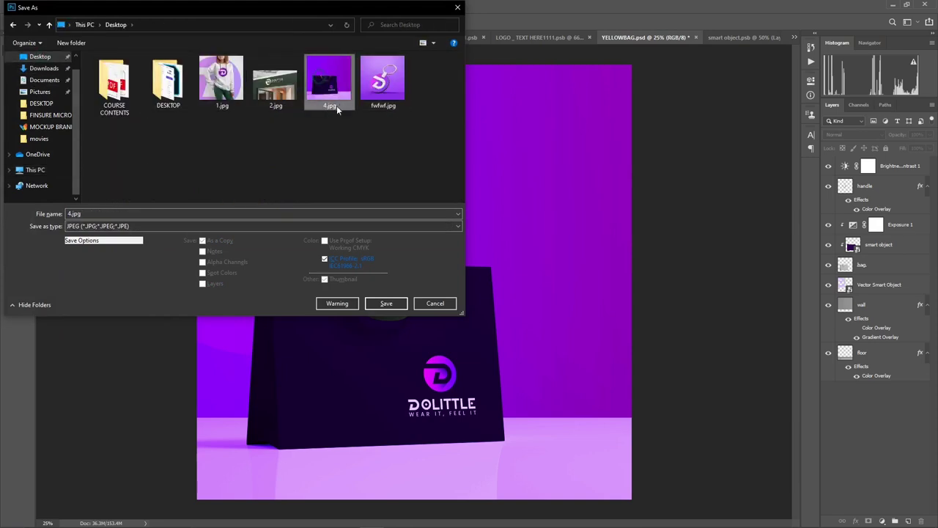
double_click(332, 84)
click(490, 269)
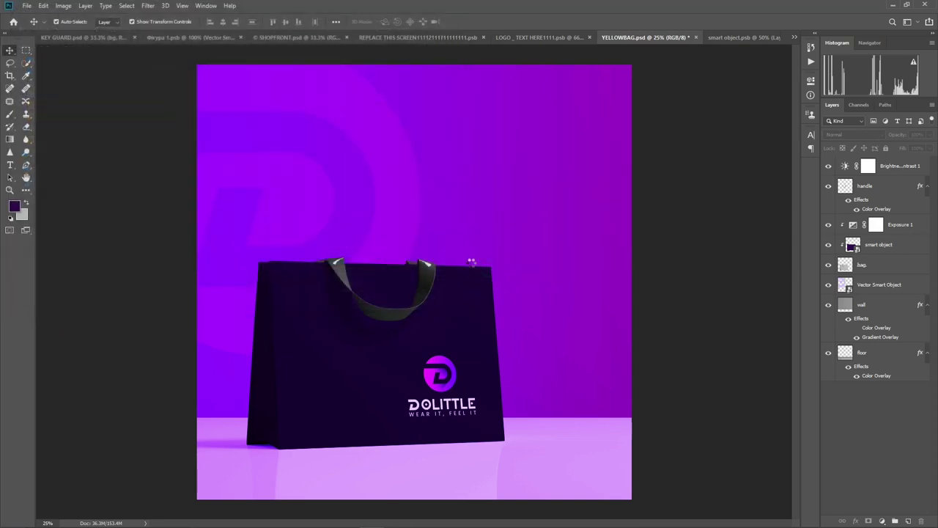
click(518, 137)
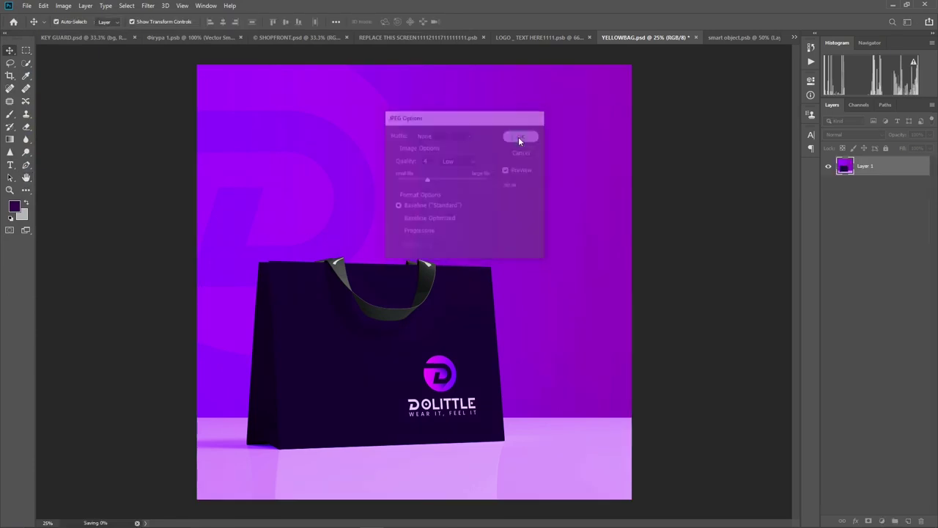
Step: Deselect the lavender emblem on the Illustrator logo sheet and return to the bag mockup in Photoshop
click(895, 4)
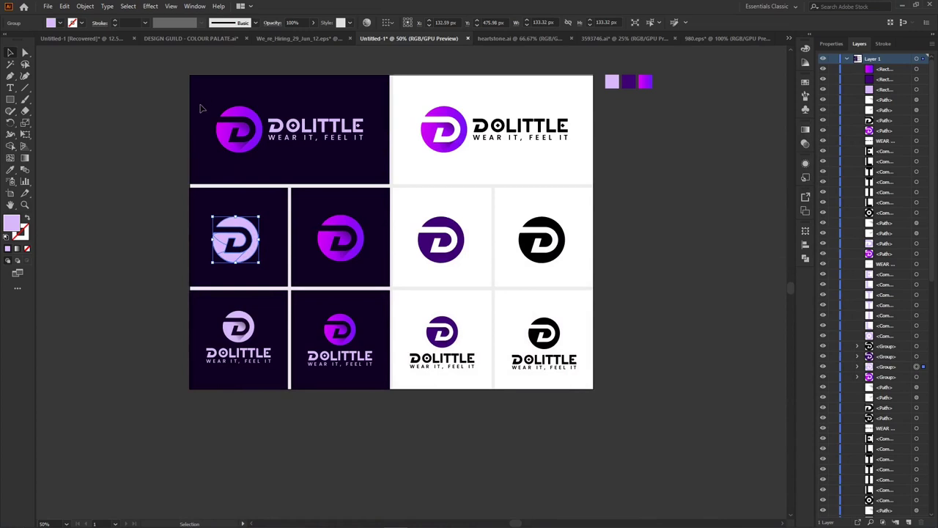
click(145, 151)
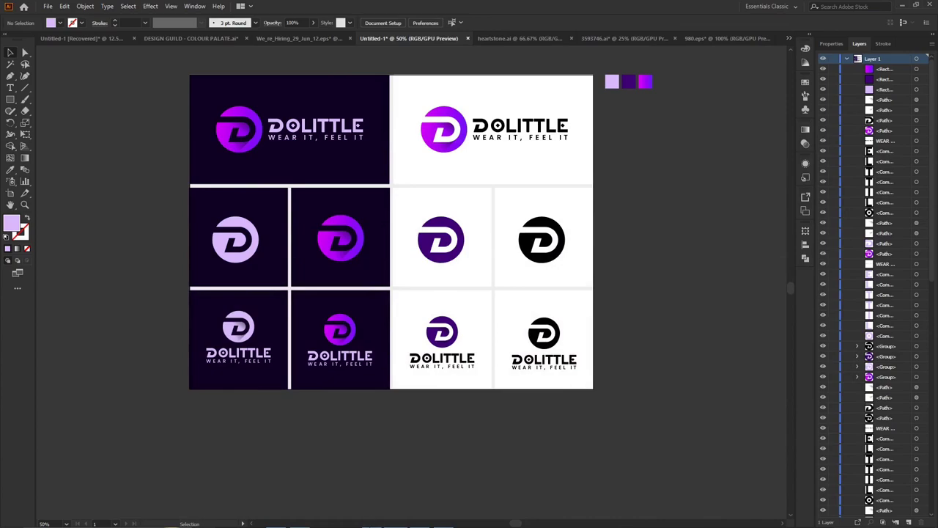
click(373, 519)
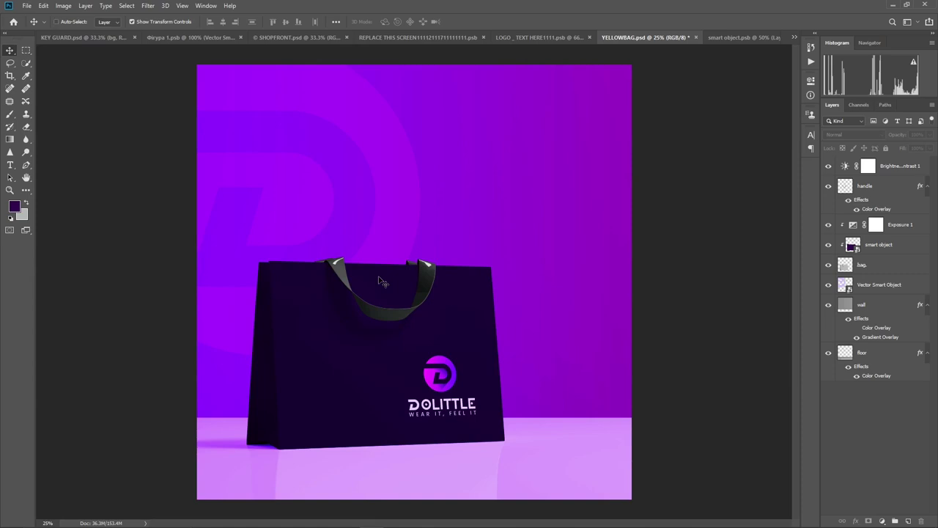
Step: Create a new 2000 × 2000 pixel RGB document at 300 pixels per inch with a white background
key(ctrl+n)
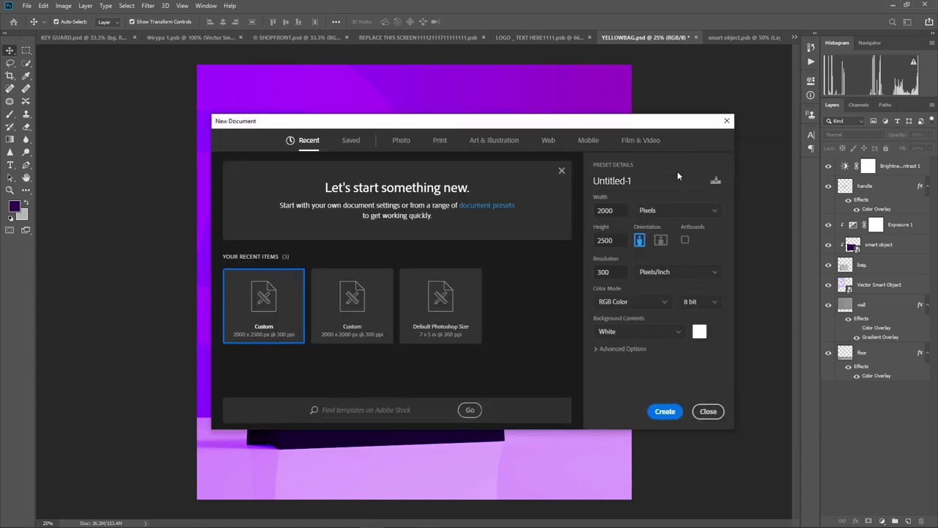
drag(618, 240, 576, 244)
text(2000)
click(665, 411)
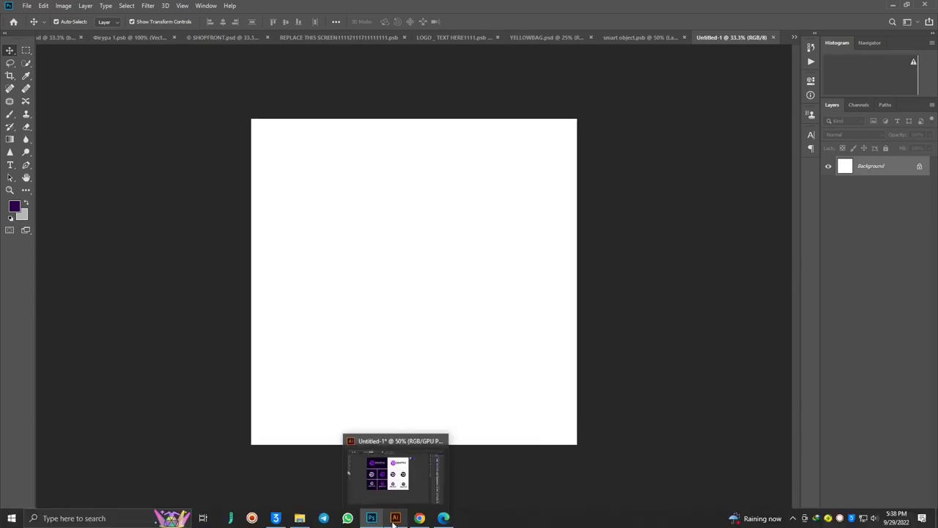
Step: On the Illustrator logo sheet, recolour the dark purple emblem of the stacked white-background logo with the neighbouring logo's magenta-to-violet gradient
click(396, 516)
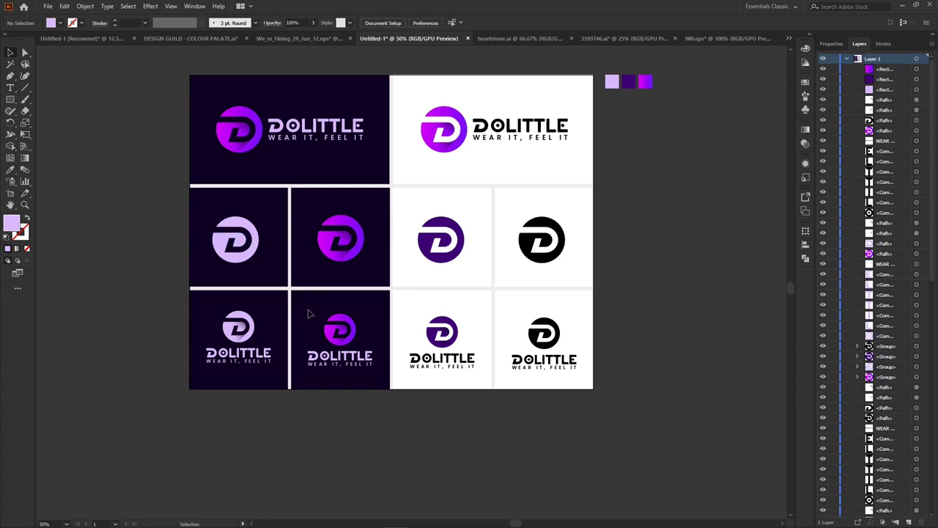
drag(390, 387, 370, 361)
click(411, 306)
click(446, 329)
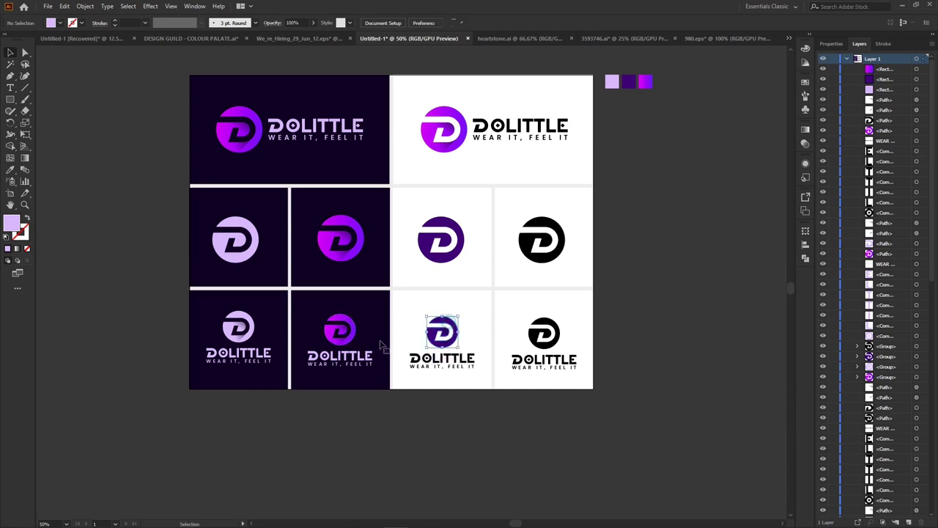
click(10, 170)
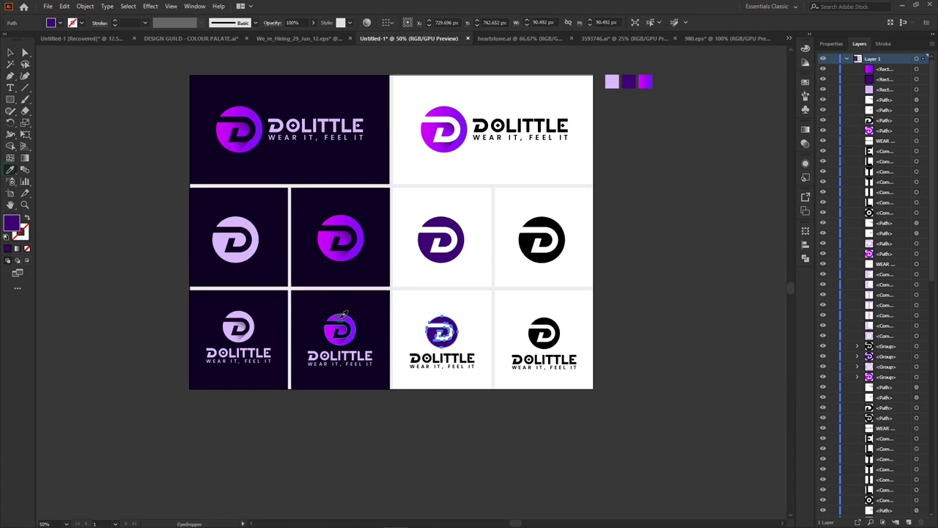
click(331, 322)
click(10, 52)
click(708, 327)
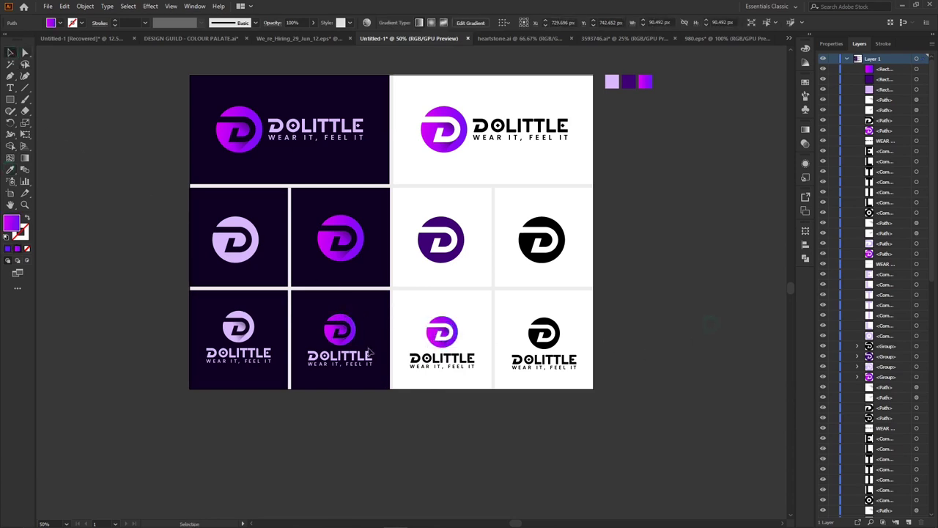
Step: Bring the recoloured stacked Dolittle logo into the new Photoshop document, scaled to about 232% and centred on the canvas
drag(405, 312, 478, 385)
drag(442, 314, 496, 379)
click(479, 300)
drag(442, 336, 421, 266)
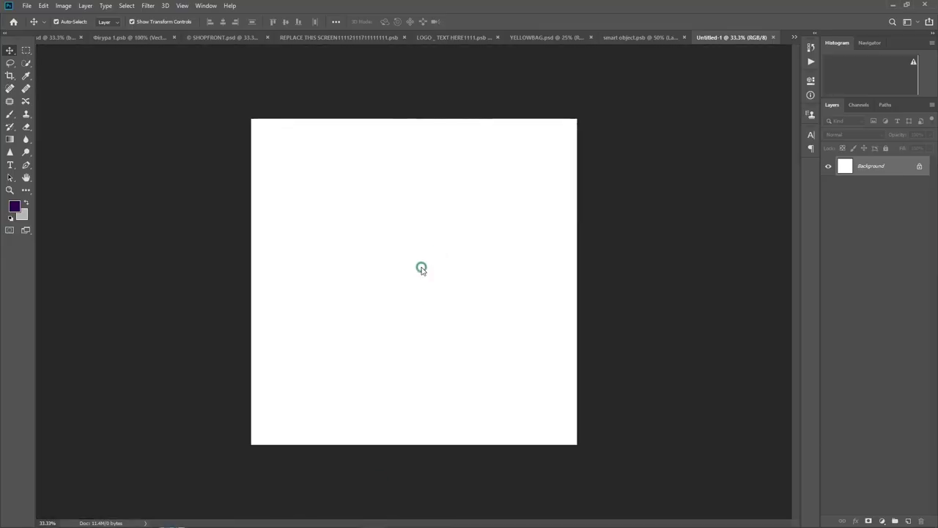
drag(420, 326, 420, 436)
drag(417, 212, 415, 178)
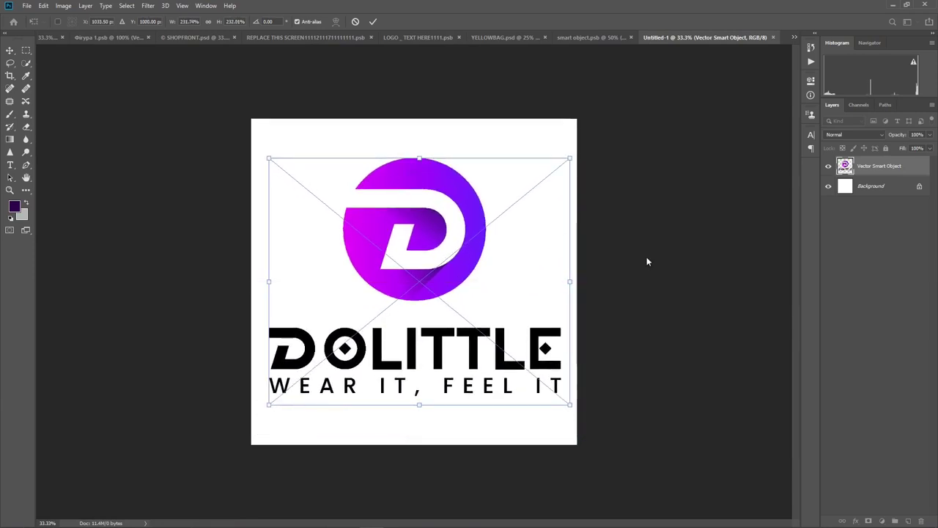
key(Return)
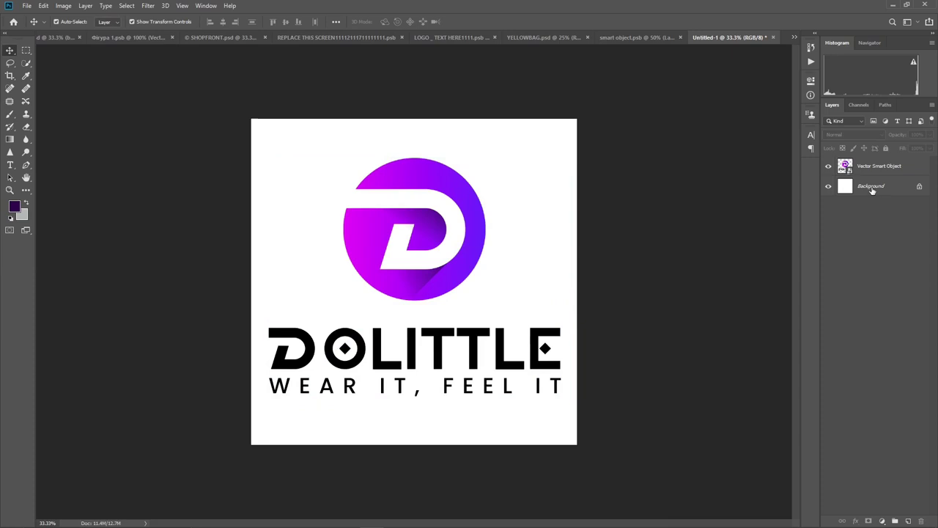
Step: Hide the white background layer and save the logo to the Desktop as a transparent PNG with the large file size option
click(829, 189)
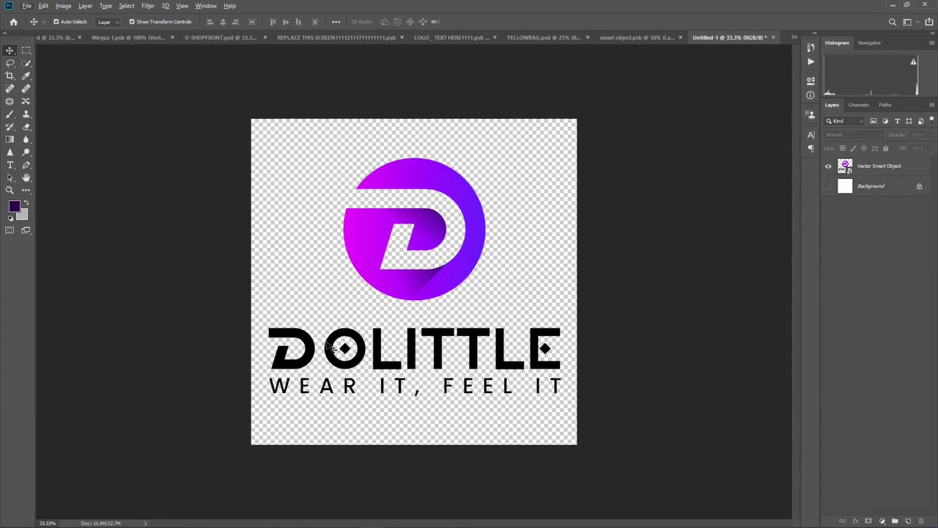
key(ctrl+shift+s)
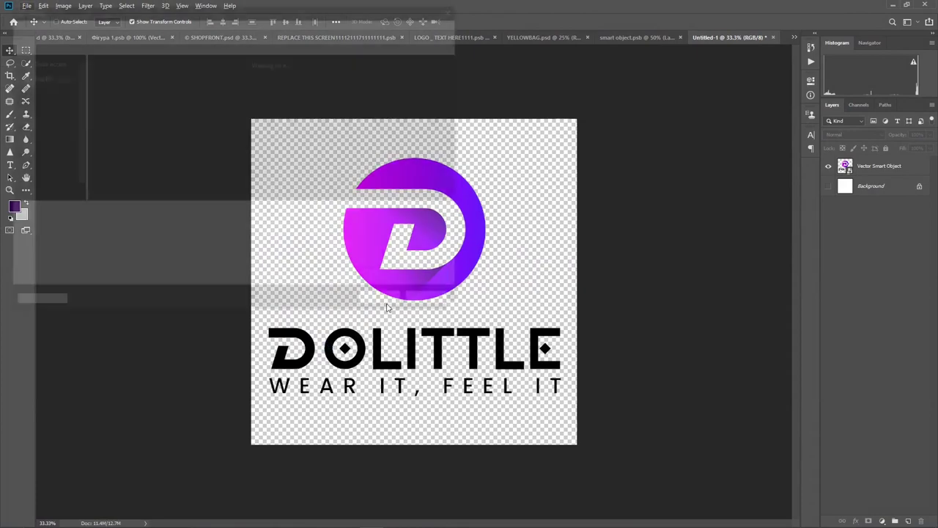
click(192, 226)
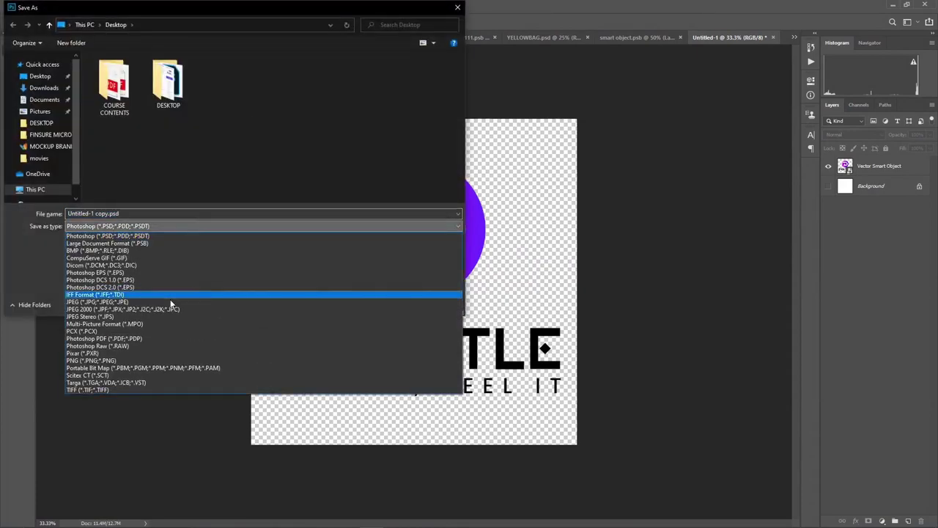
click(169, 360)
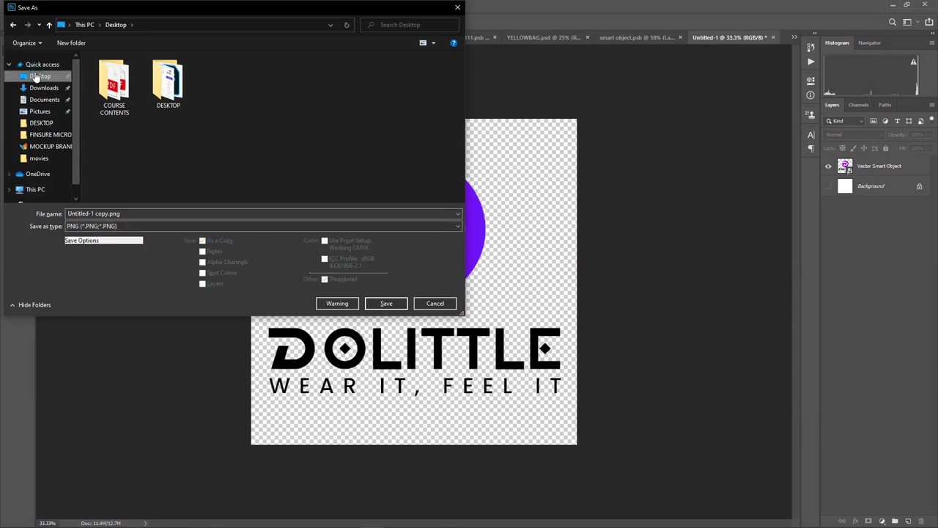
click(208, 213)
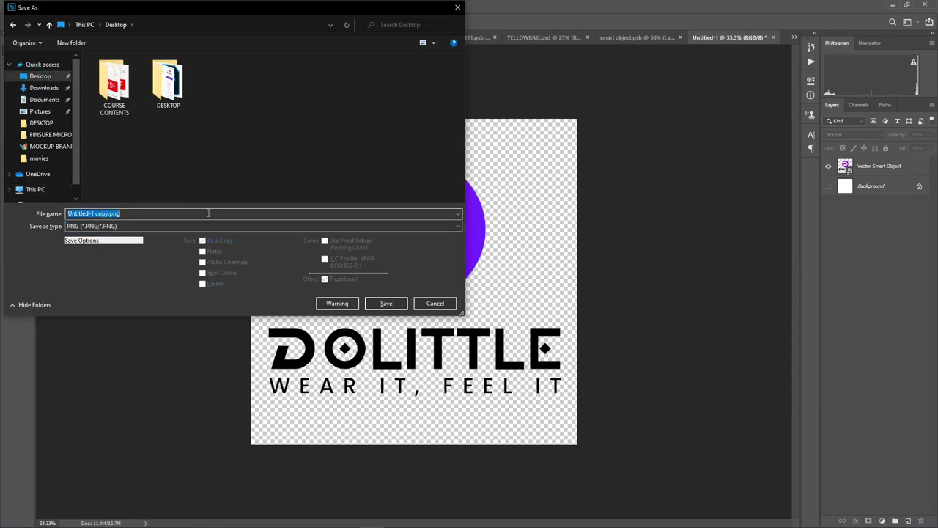
key(BackSpace)
click(387, 303)
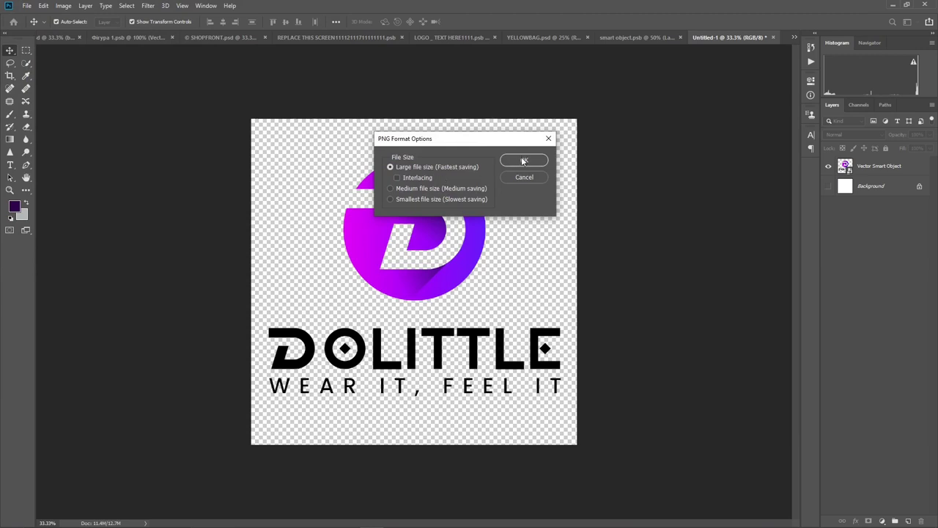
click(523, 160)
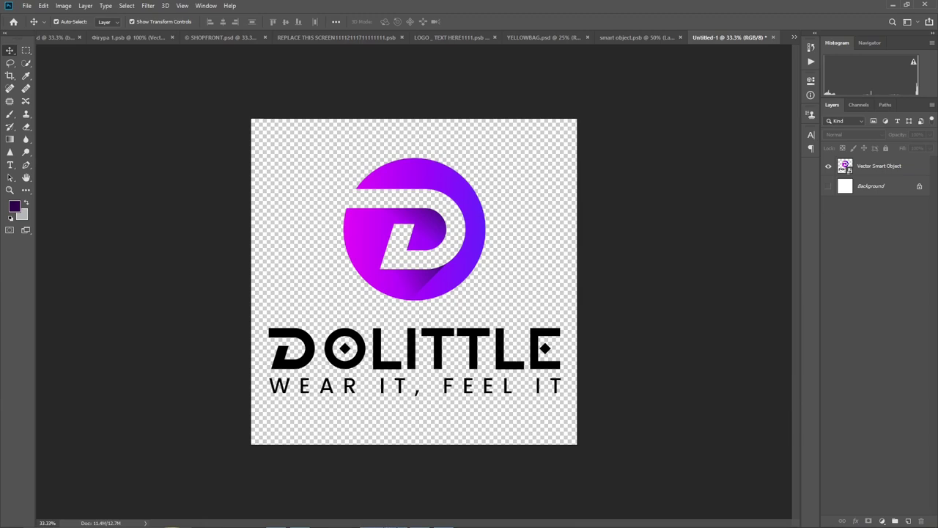
mouse_move(398, 524)
click(396, 476)
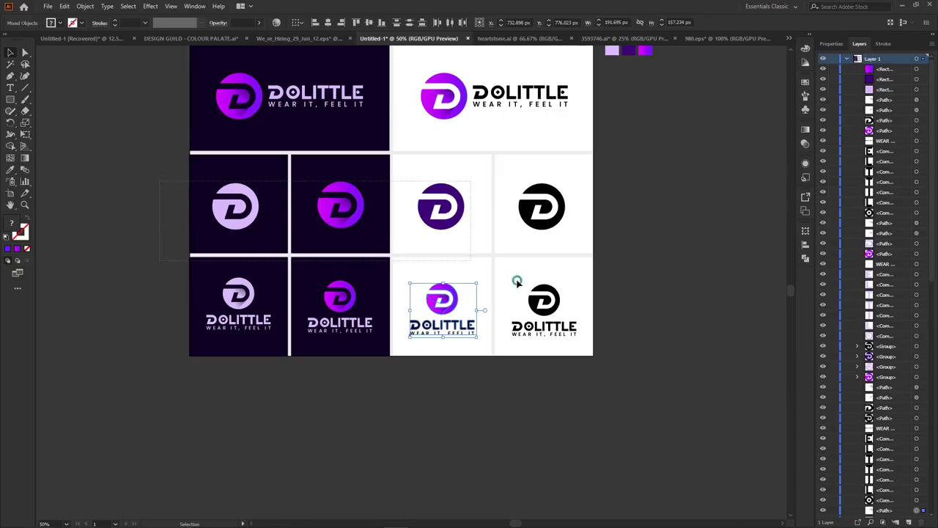
drag(614, 385, 249, 220)
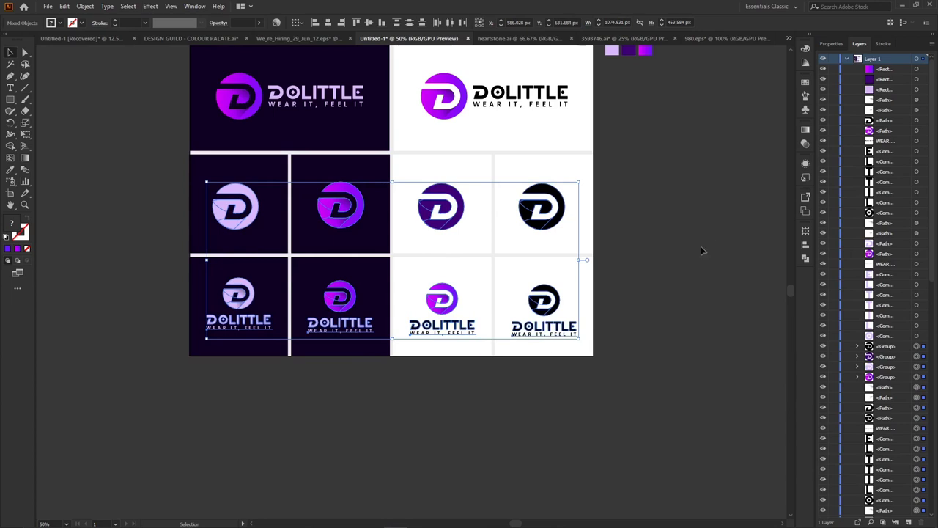
scroll(372, 240, up, 2)
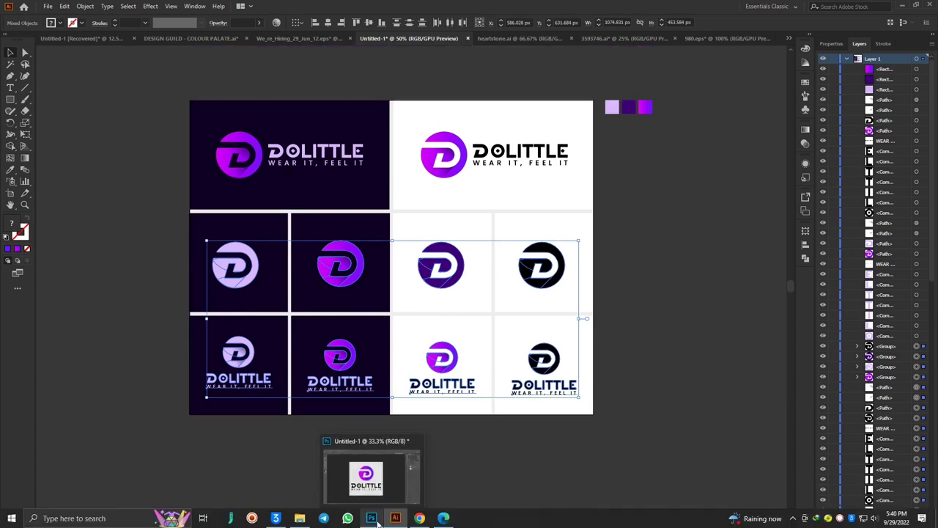
click(371, 517)
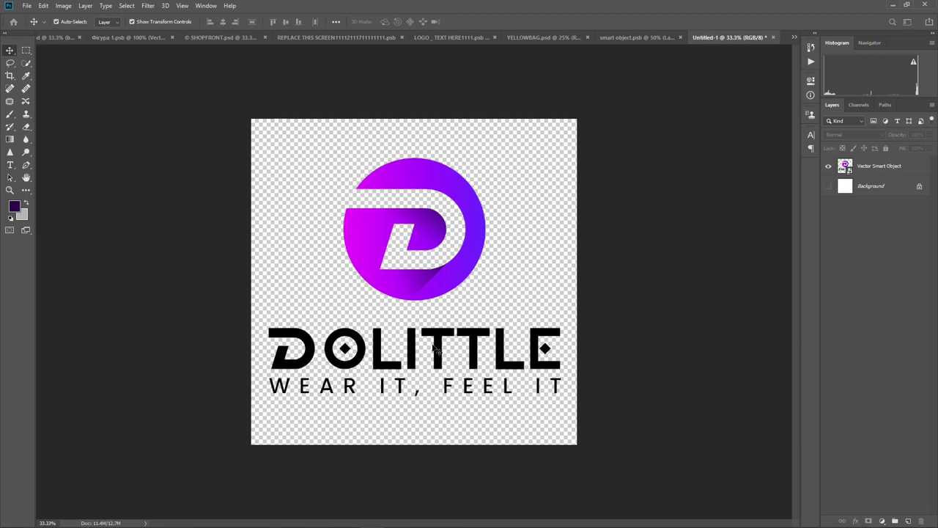
Step: Create a new 3000 × 2000 pixel RGB document at 300 pixels per inch with a white background
key(ctrl+n)
double_click(617, 208)
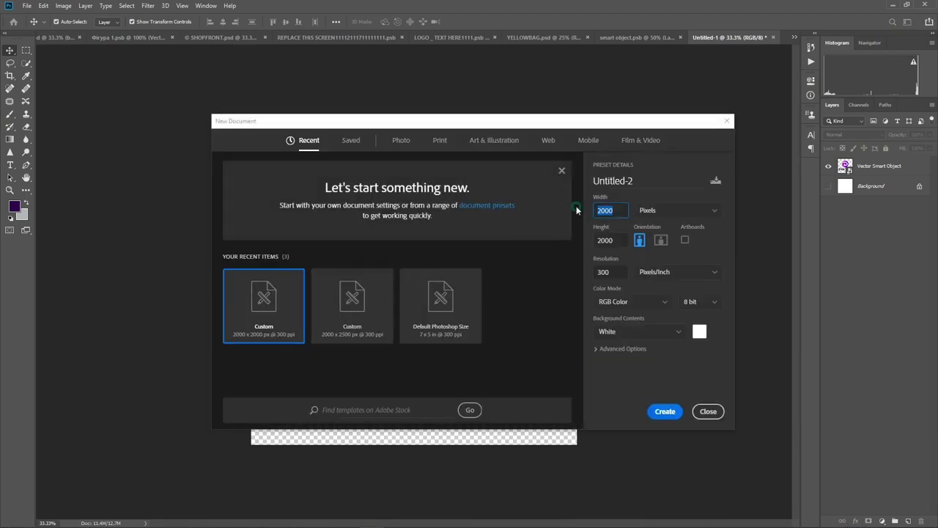
text(3000)
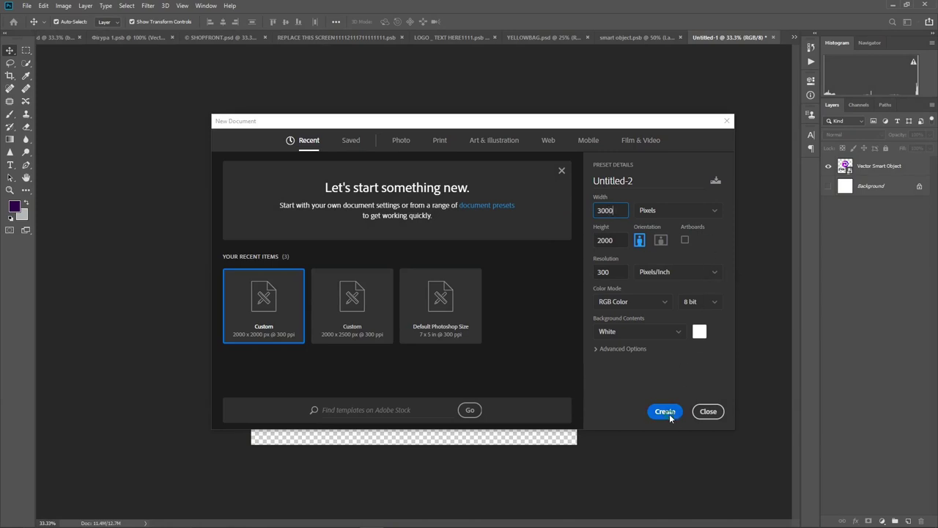
click(668, 412)
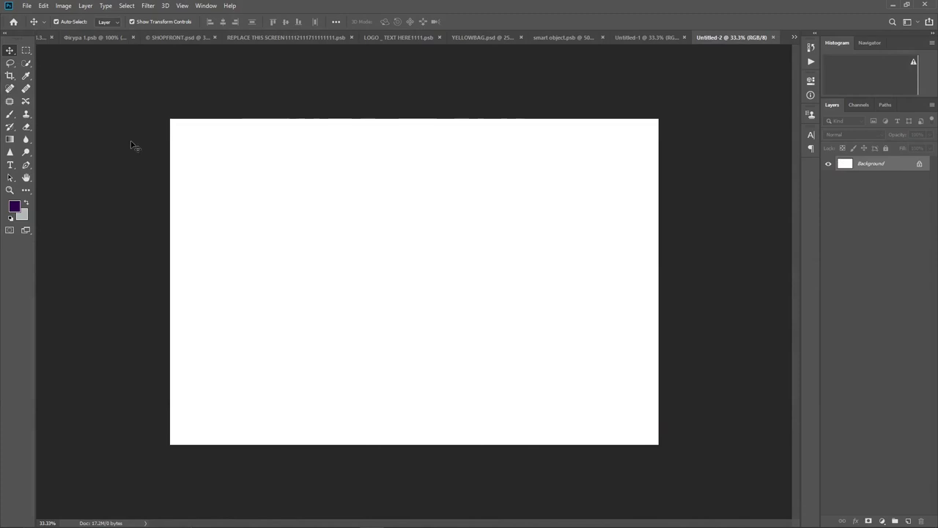
Step: Create a new 3500 × 2000 pixel RGB document at 300 pixels per inch with a white background
key(ctrl+n)
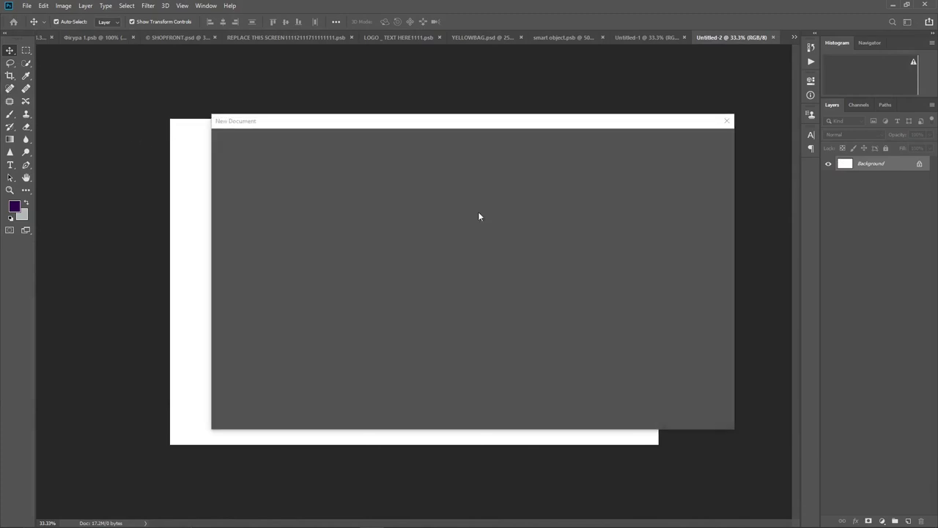
text(3500)
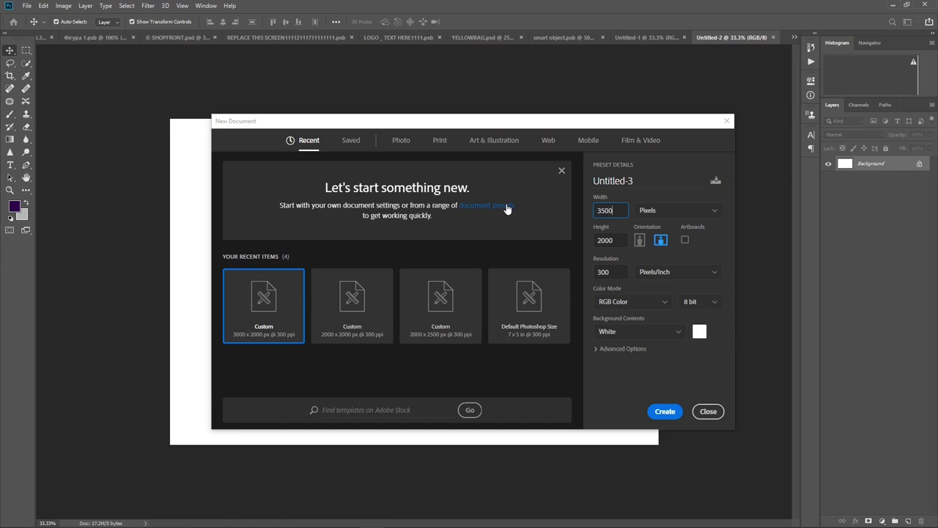
key(Return)
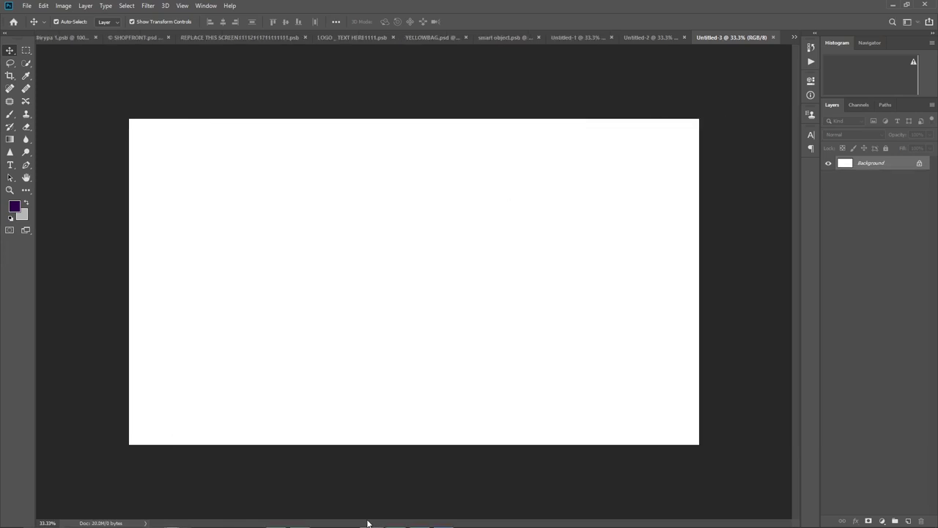
Step: Bring the horizontal white-background Dolittle logo from the Illustrator sheet into the 3500 × 2000 Photoshop document, enlarged to about 190% to nearly fill the canvas width
click(393, 490)
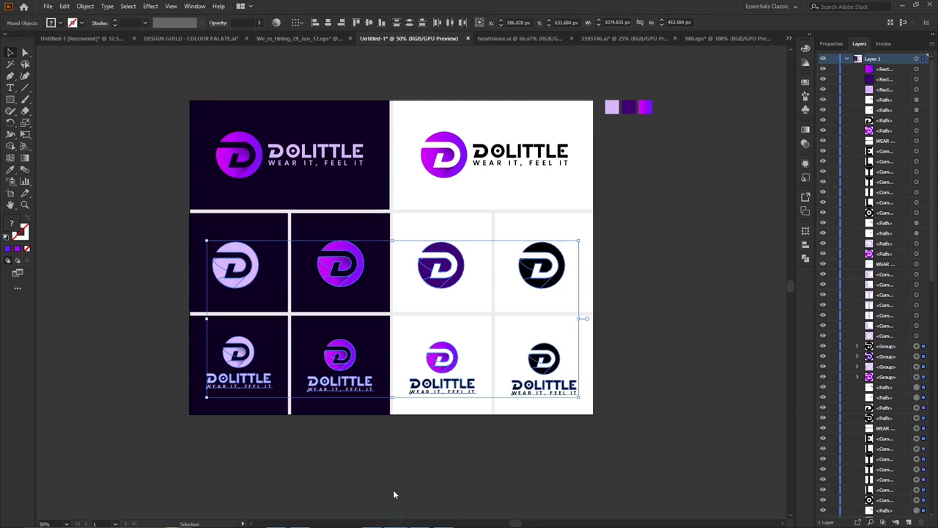
drag(576, 198, 566, 117)
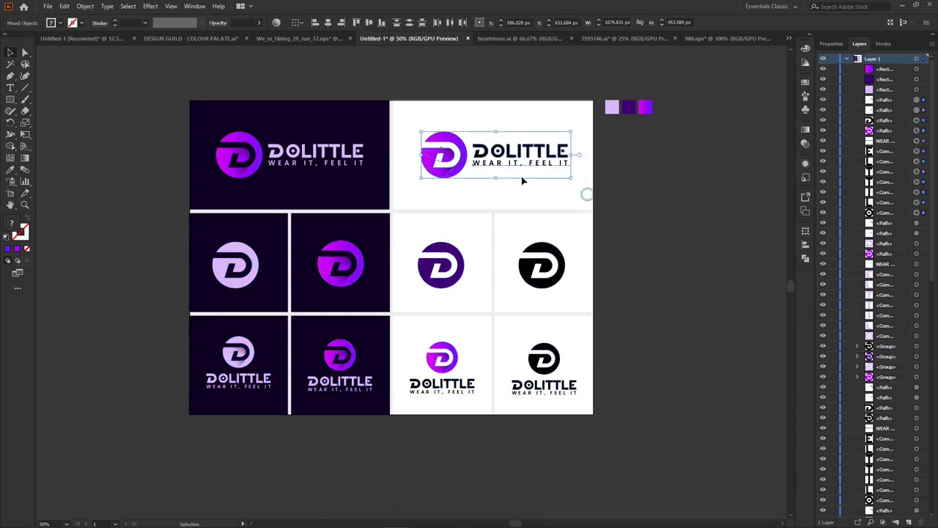
drag(464, 151, 390, 289)
drag(387, 237, 394, 166)
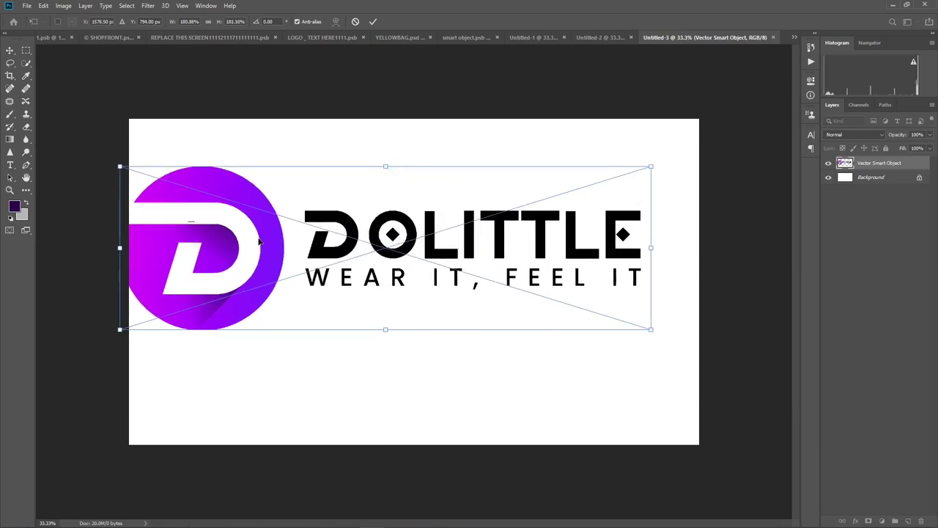
drag(268, 236, 296, 273)
drag(411, 203, 413, 198)
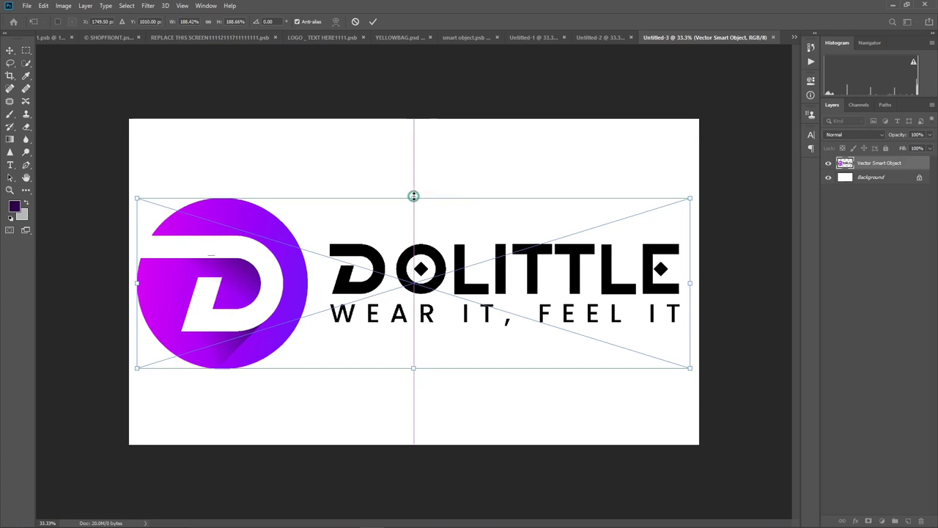
drag(689, 283, 687, 282)
key(Return)
click(728, 211)
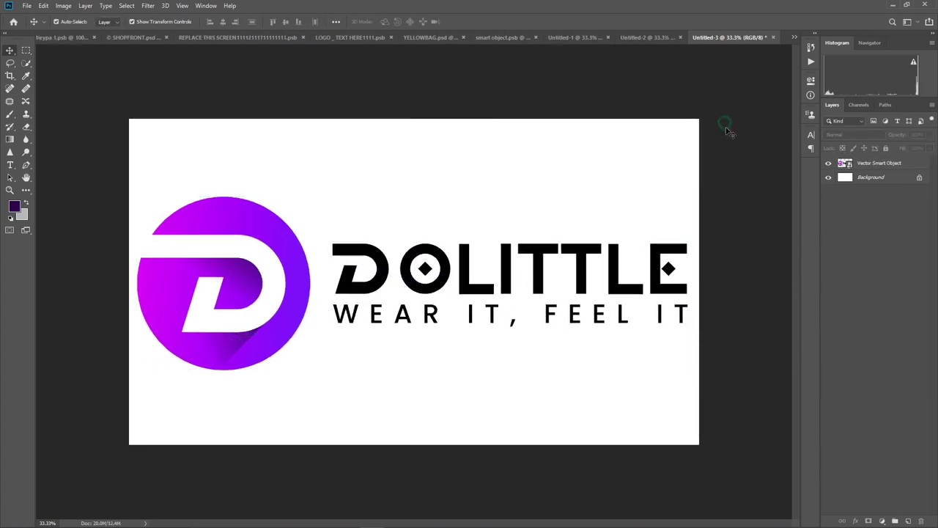
Step: Hide the white background layer and save the horizontal logo to the Desktop as Untitled-3 copy.png with the large file size option
click(829, 179)
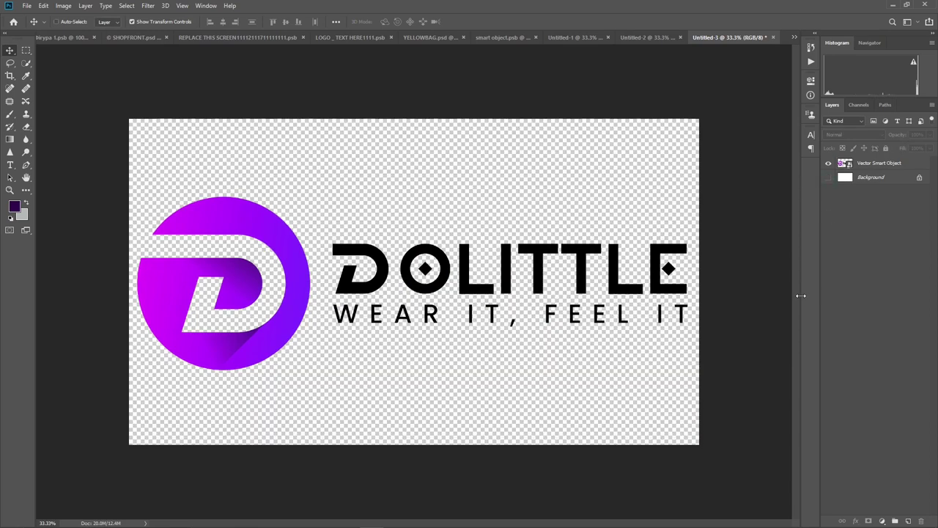
key(ctrl+shift+s)
click(136, 226)
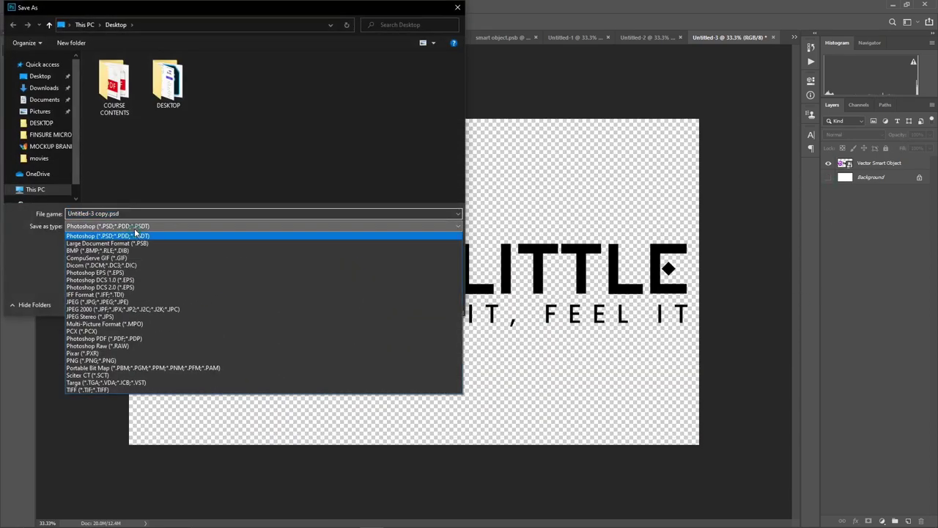
click(125, 360)
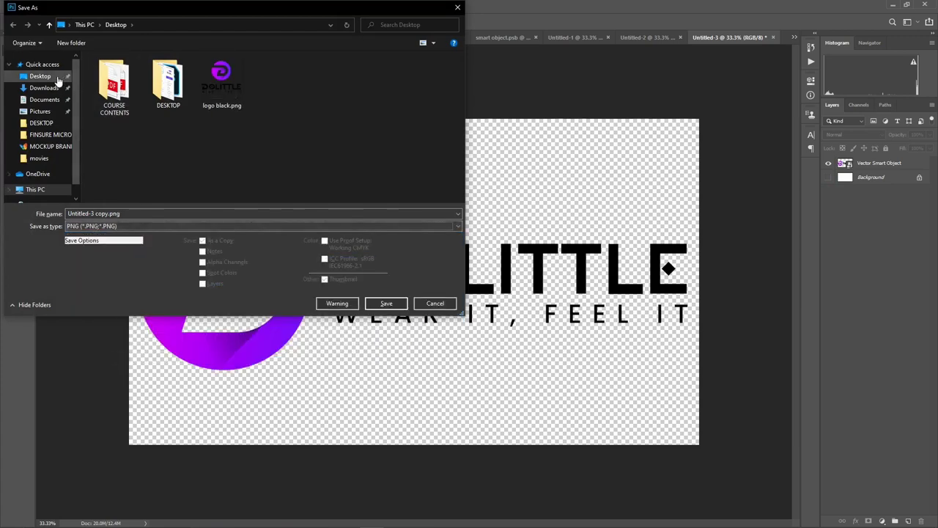
click(387, 303)
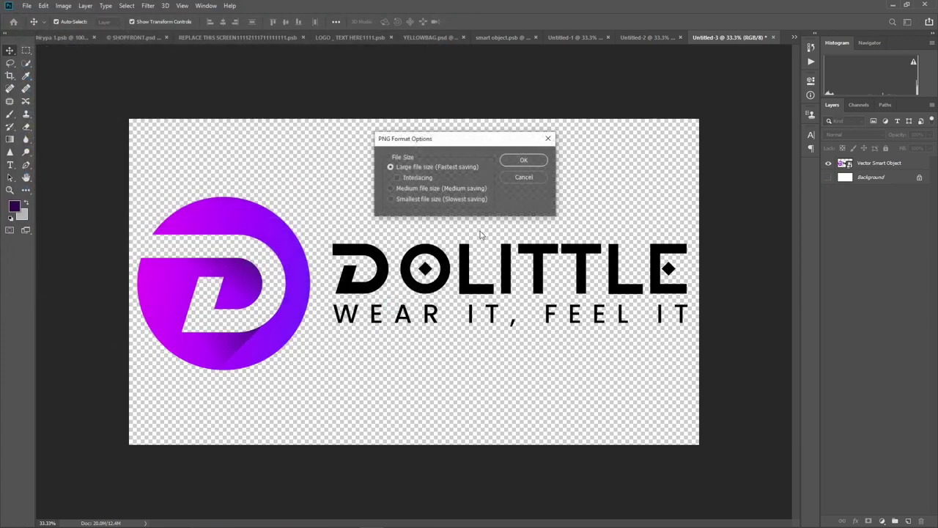
click(529, 159)
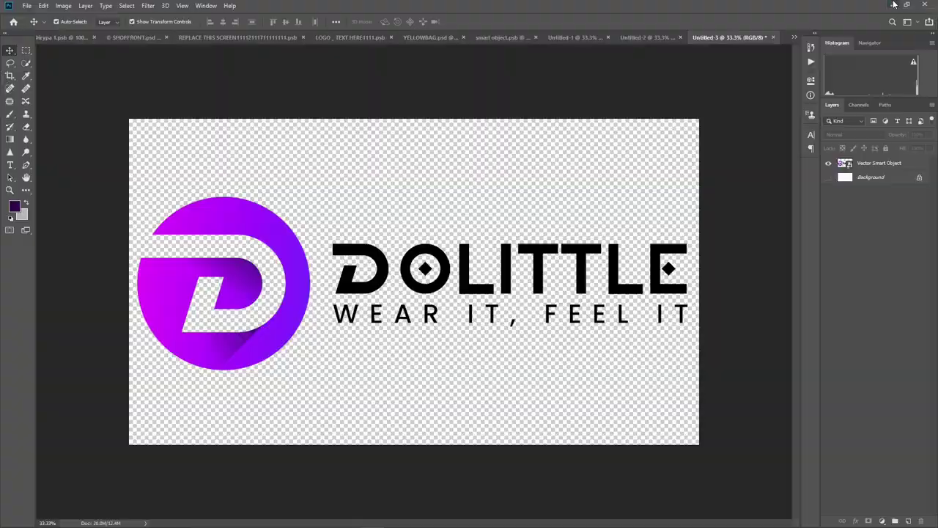
Step: Minimise Photoshop and Illustrator to reach the desktop and select the exported logo black.png
click(893, 5)
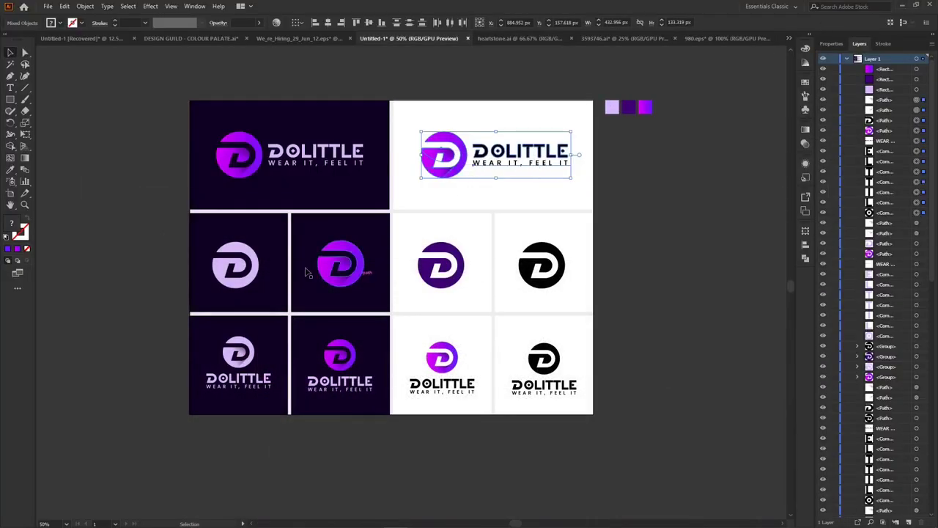
drag(731, 444, 205, 240)
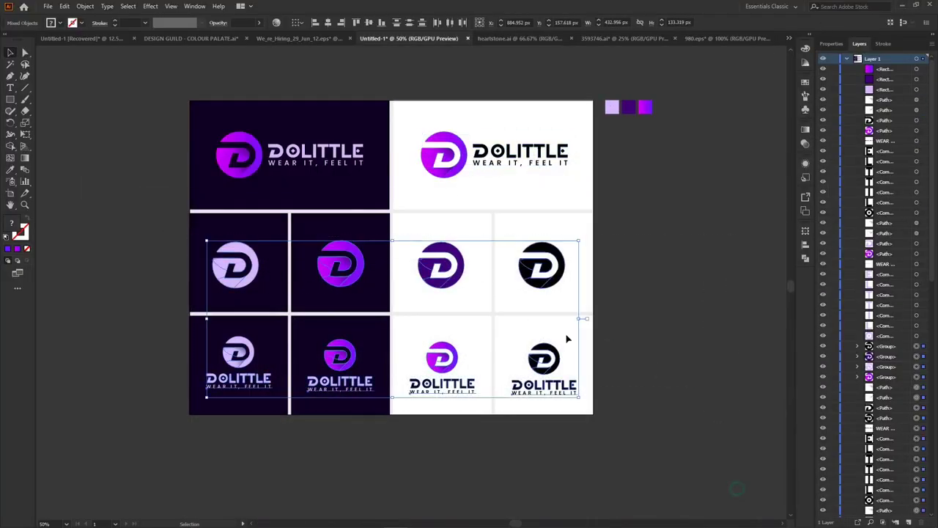
drag(195, 101, 650, 145)
click(901, 5)
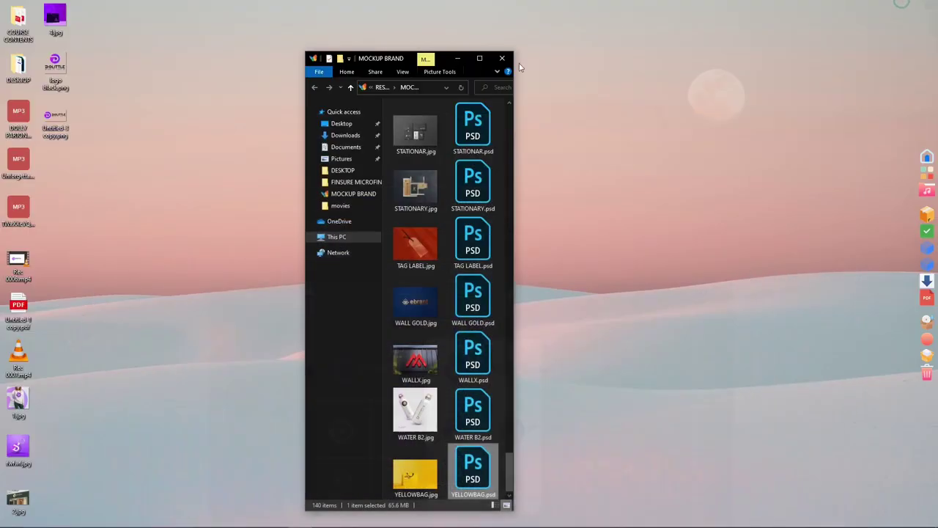
click(110, 135)
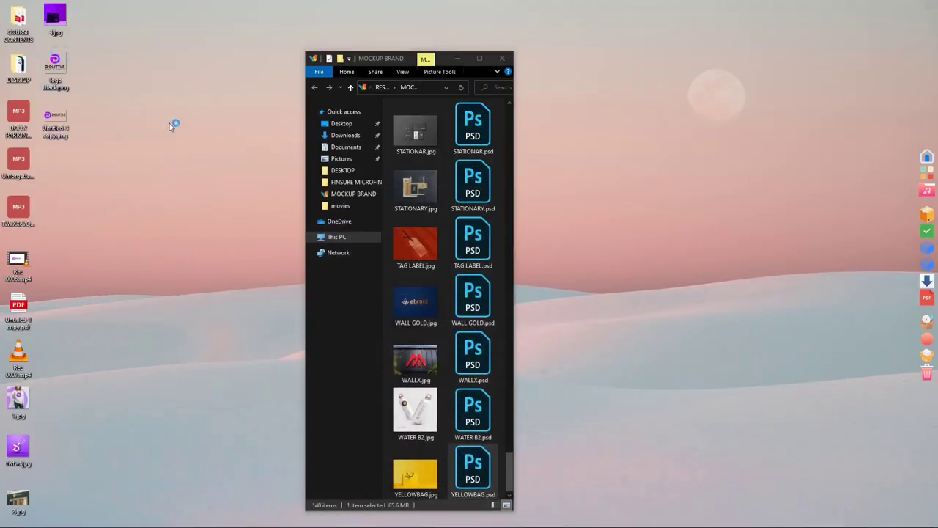
double_click(410, 242)
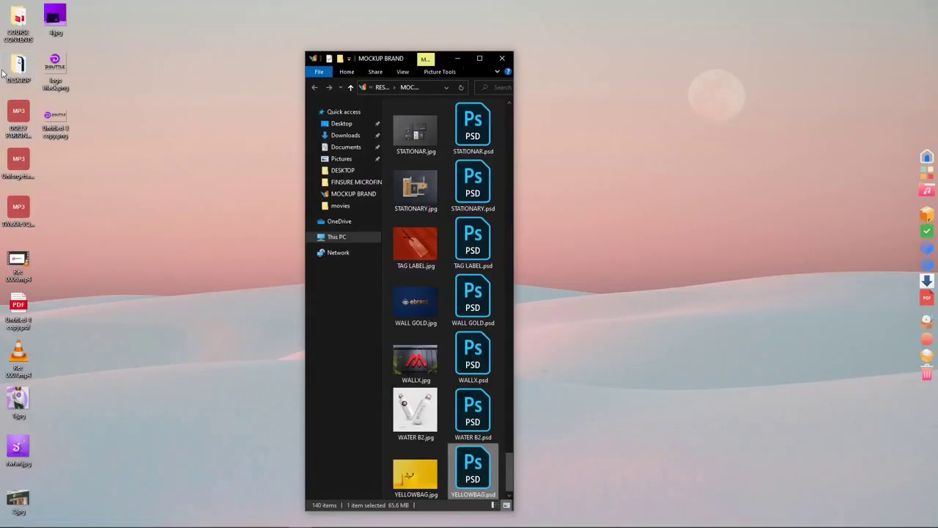
click(54, 65)
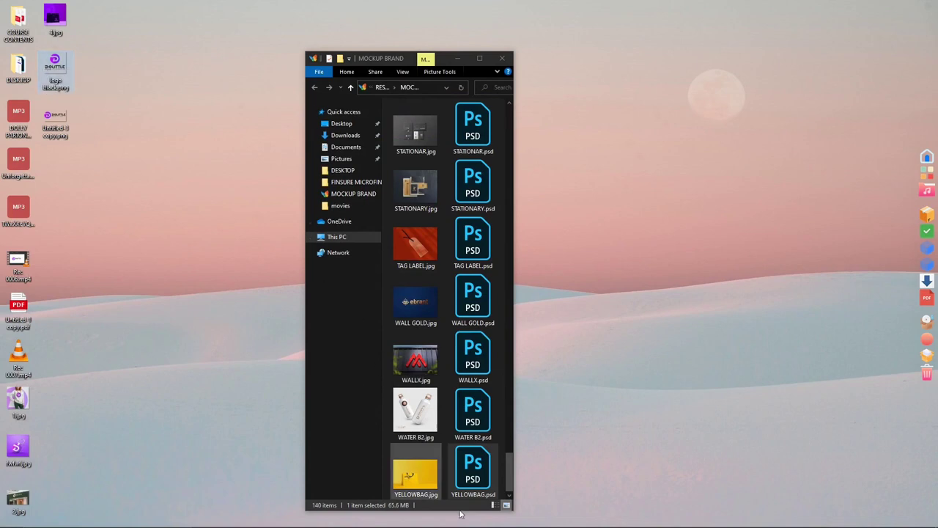
Step: Find the business card mockup CARDEM.psd in the MOCKUP BRAND folder and open it in Photoshop
scroll(475, 359, up, 10)
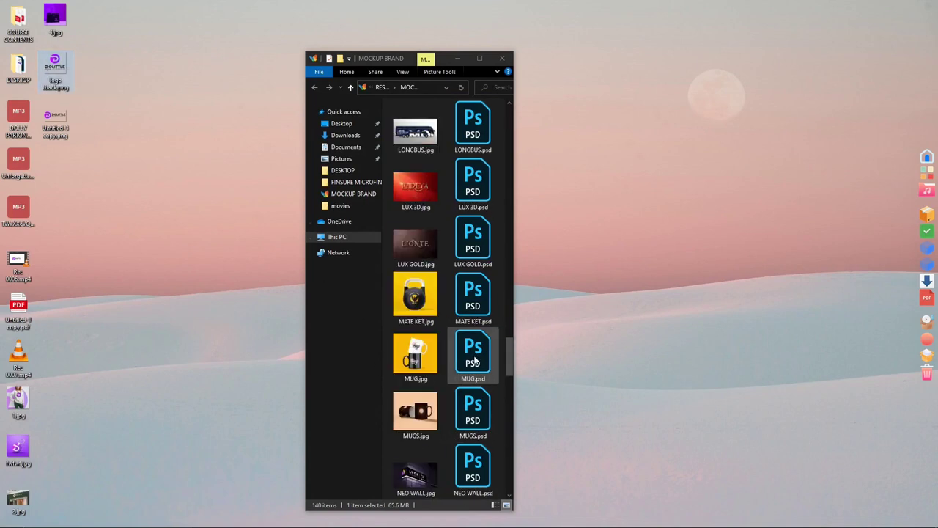
scroll(488, 313, up, 5)
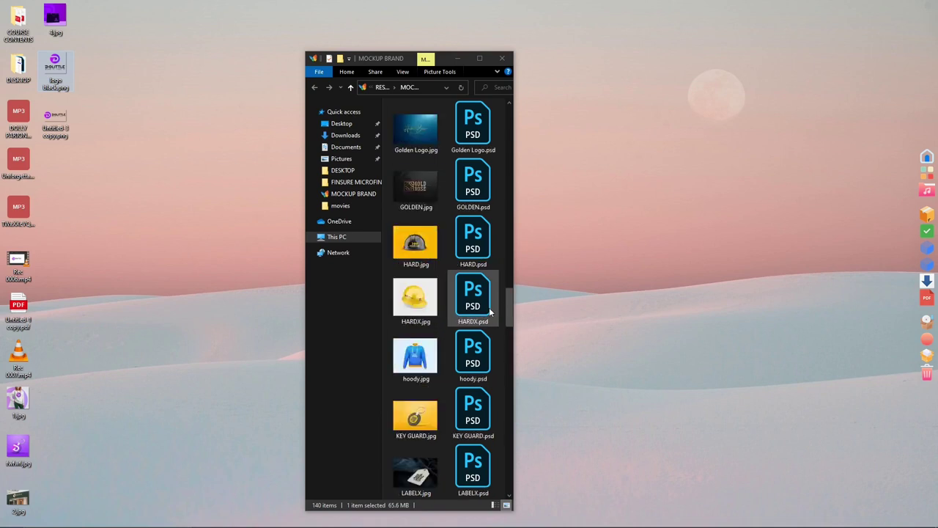
scroll(490, 312, up, 5)
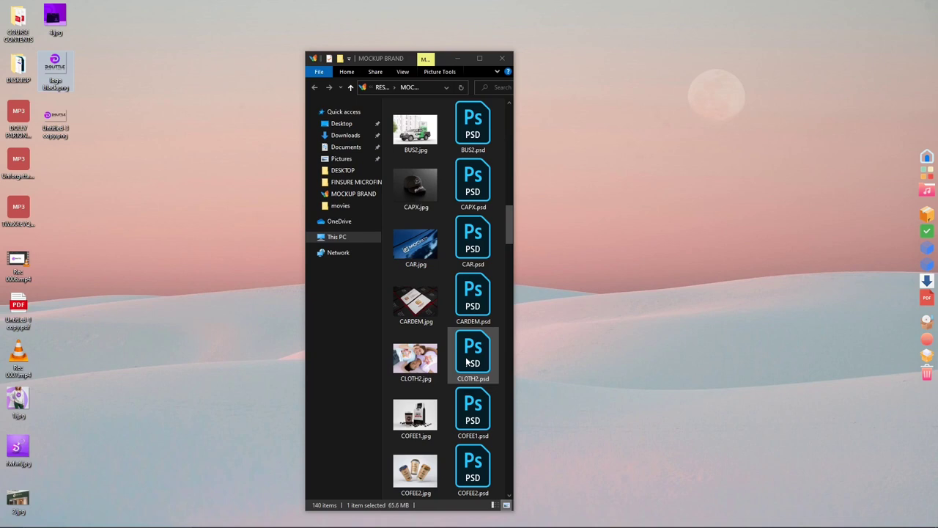
click(473, 304)
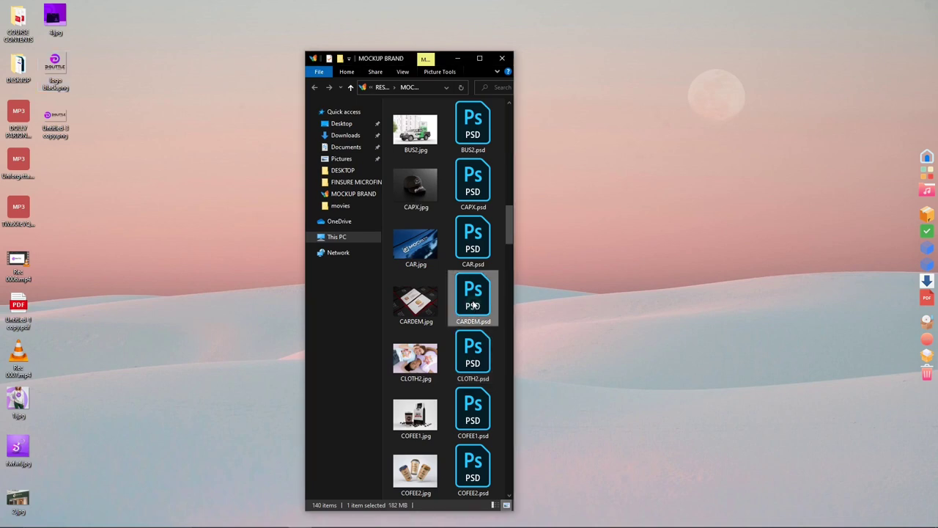
double_click(473, 304)
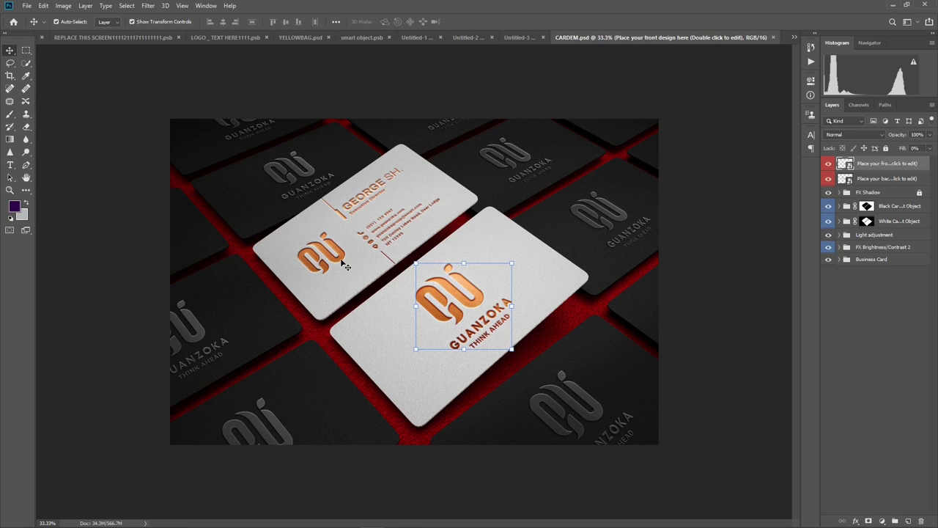
Step: Open the business card's front design smart object for editing and dismiss the missing fonts dialog
click(848, 181)
click(850, 166)
double_click(850, 166)
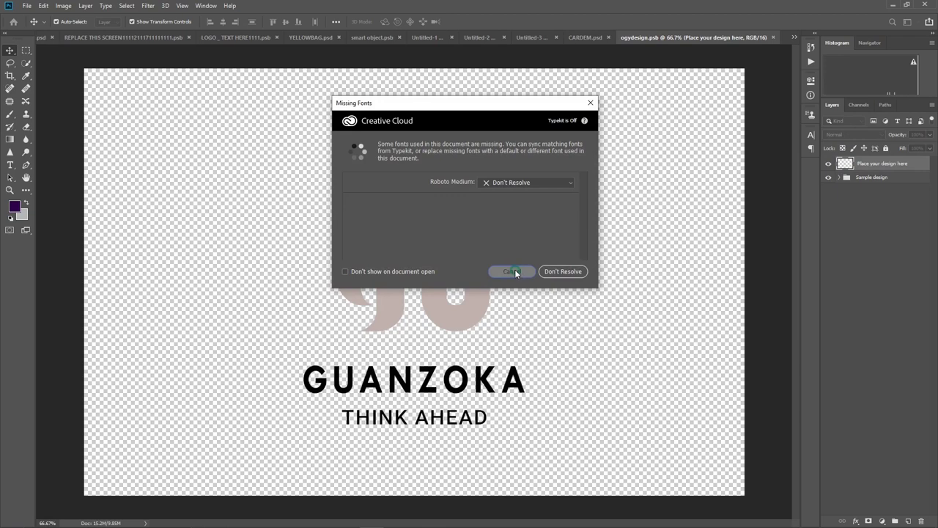
click(514, 269)
Step: Place logo black.png from the desktop into the front design at 65.55% scale, centred, and hide the Sample design group
click(908, 5)
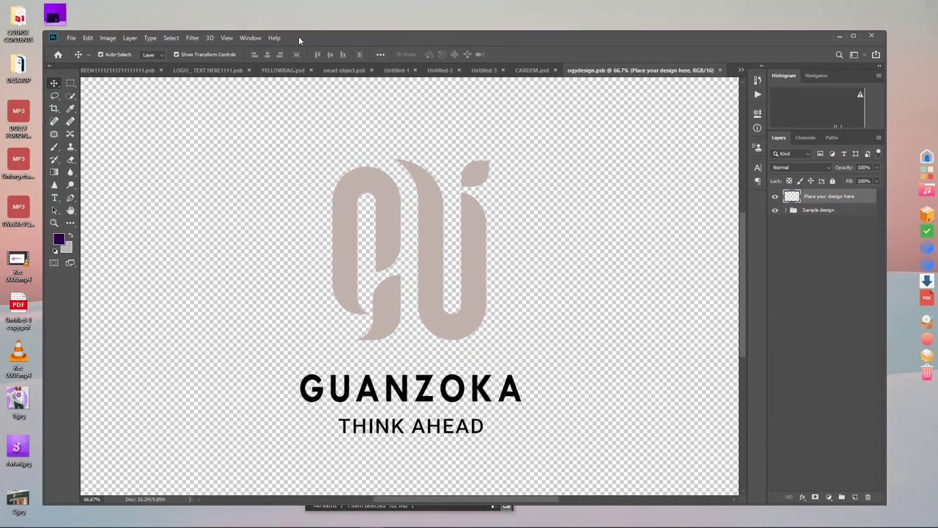
drag(299, 36, 393, 38)
drag(515, 273, 564, 264)
double_click(598, 34)
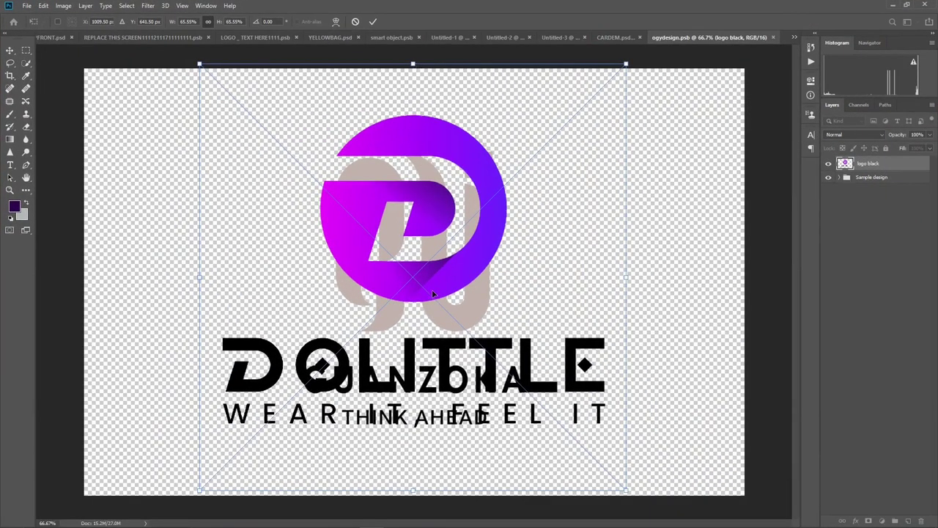
click(829, 178)
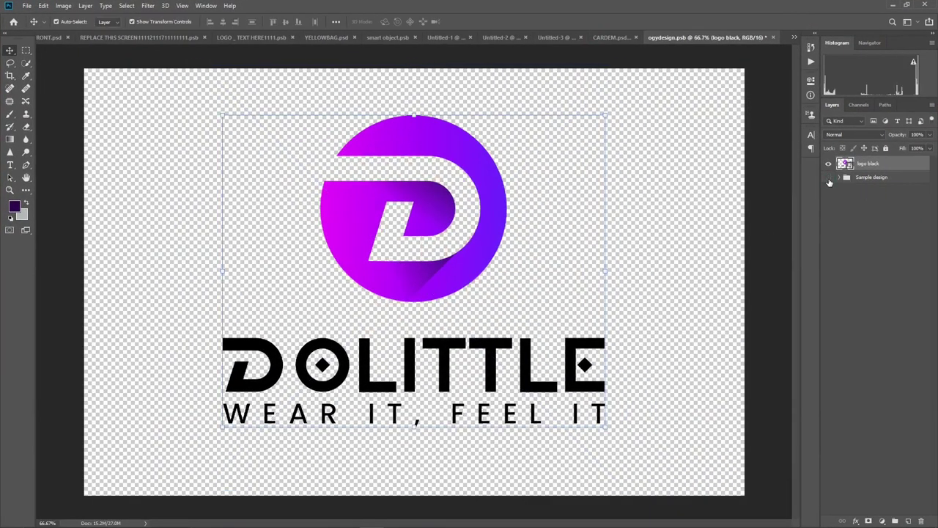
Step: Save the front design and check the updated logo on the CARDEM.psd mockup
key(ctrl+s)
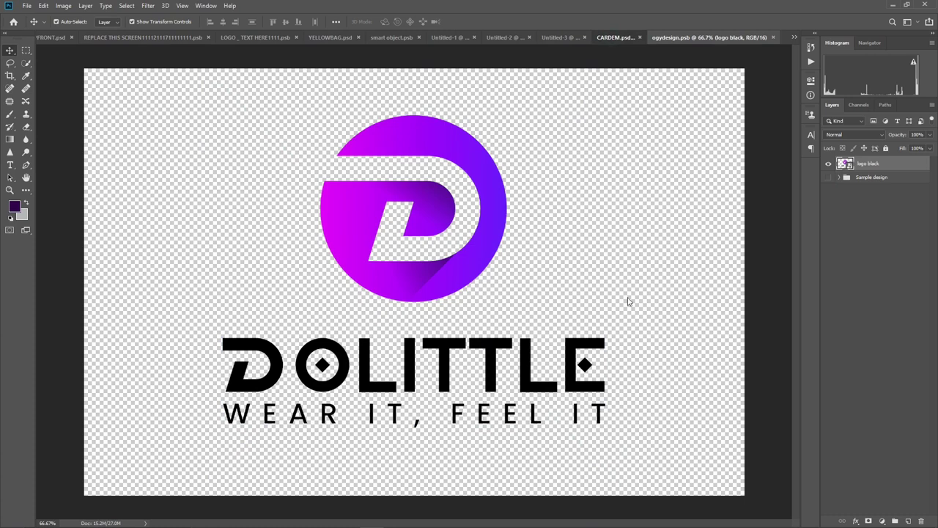
key(ctrl+shift+Tab)
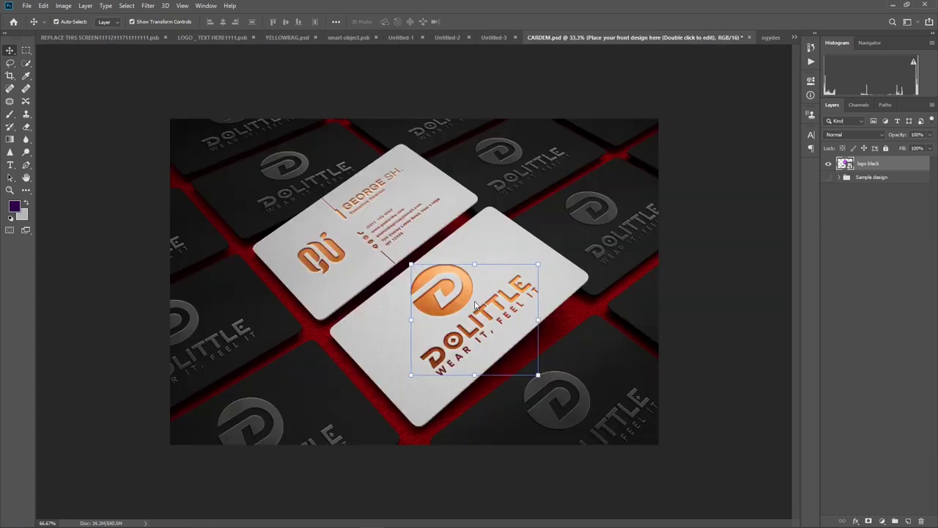
Step: Reduce the logo slightly in the ogydesign.psb front design, recentre it on the canvas, and save
click(771, 38)
drag(409, 111, 423, 165)
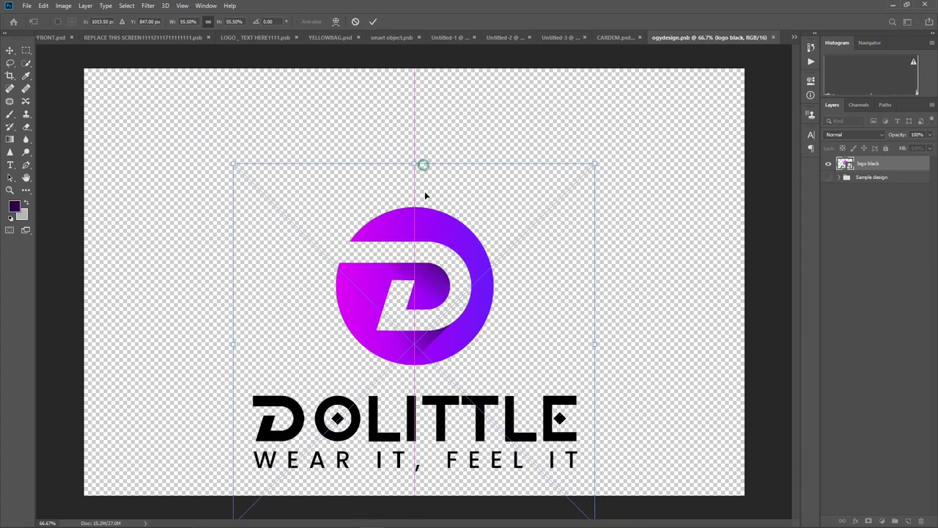
drag(432, 235, 433, 177)
drag(418, 103, 421, 129)
mouse_move(424, 177)
mouse_down()
mouse_move(422, 147)
mouse_move(424, 163)
mouse_up()
key(Return)
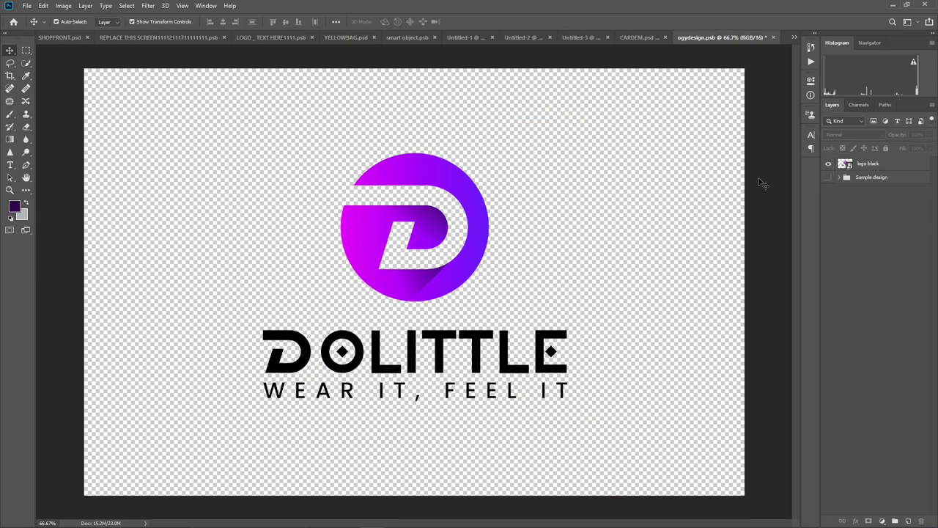
key(ctrl+s)
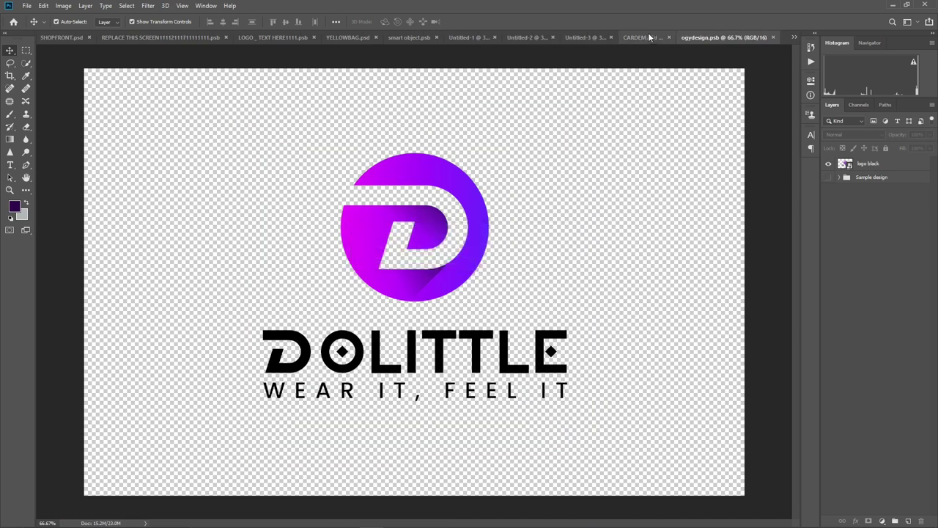
Step: Return to CARDEM.psd and compare the card front with the original sample design and with the Dolittle logo
click(651, 41)
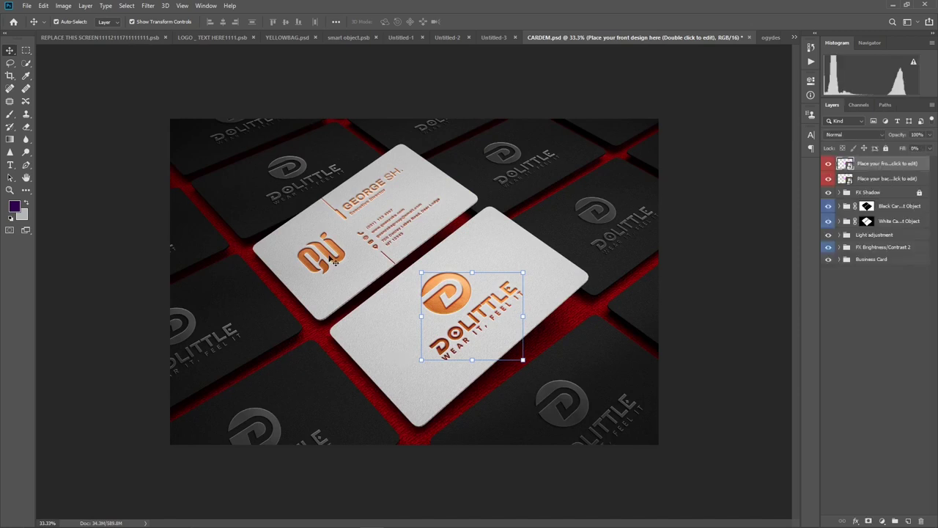
drag(544, 334, 548, 335)
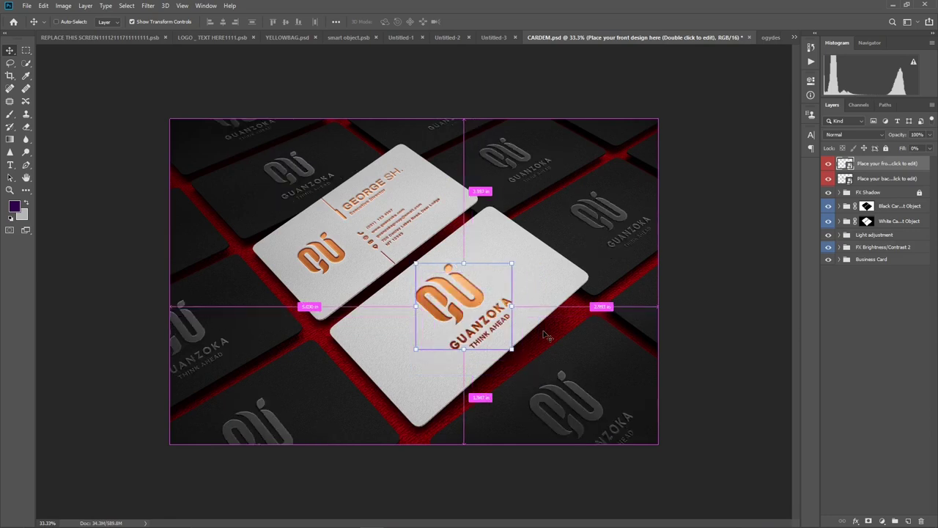
drag(544, 335, 545, 335)
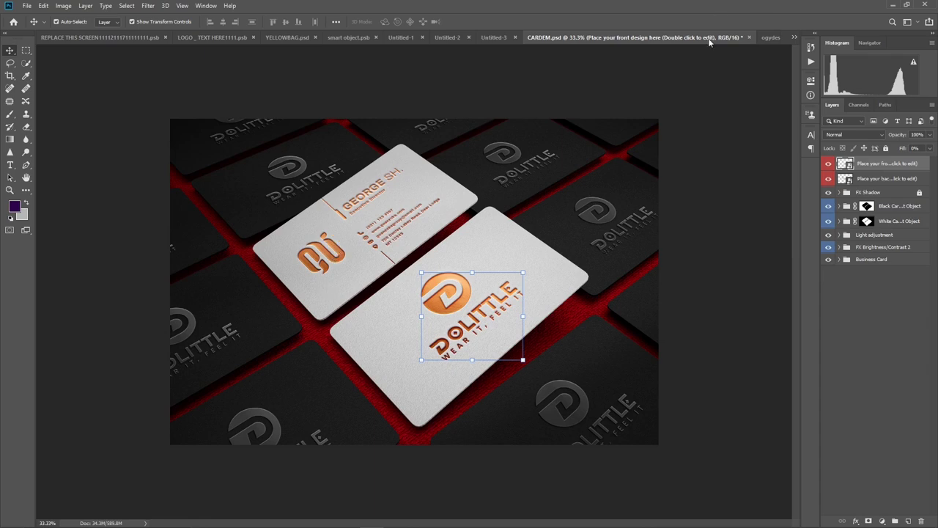
Step: Open the back design smart object, cancel the missing fonts dialog, and delete the sample logo shape
double_click(847, 180)
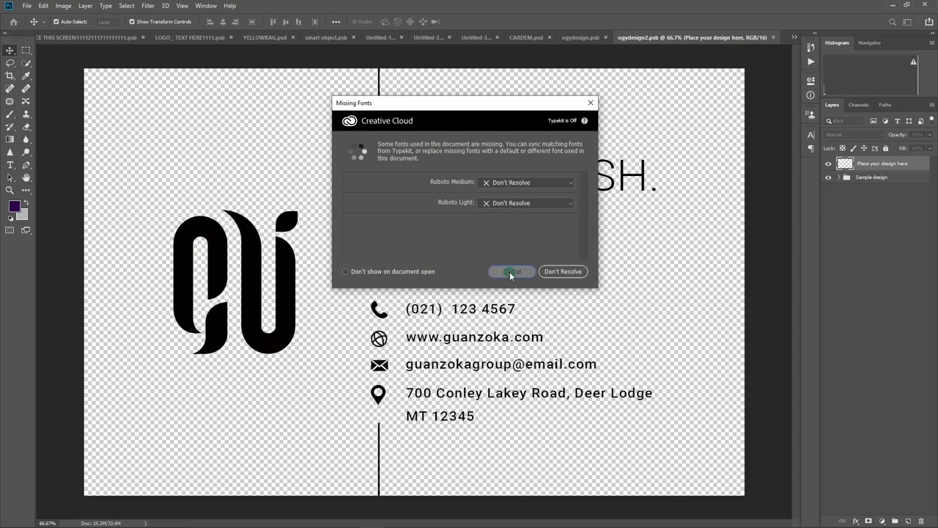
click(512, 271)
click(299, 276)
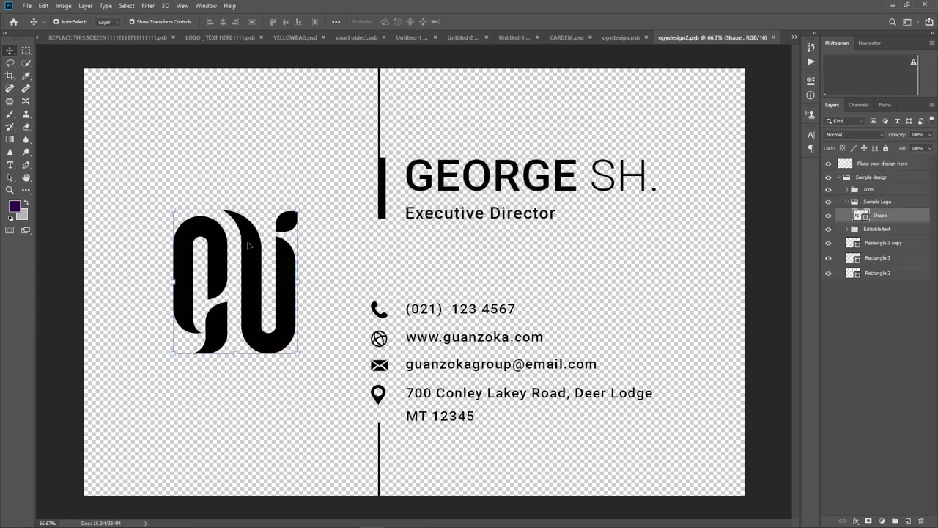
key(Delete)
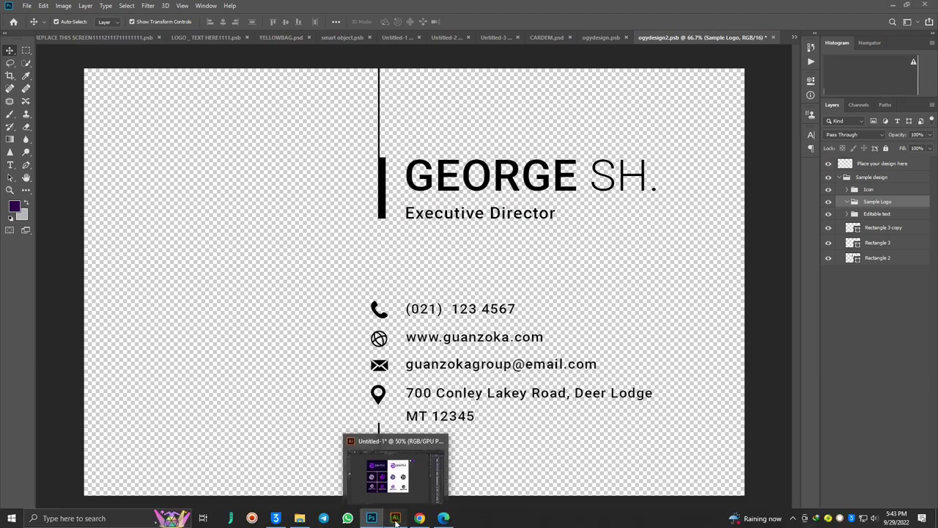
Step: Bring the dark purple D icon from the Illustrator logo sheet into the back design, placing it beside the contact details
click(398, 519)
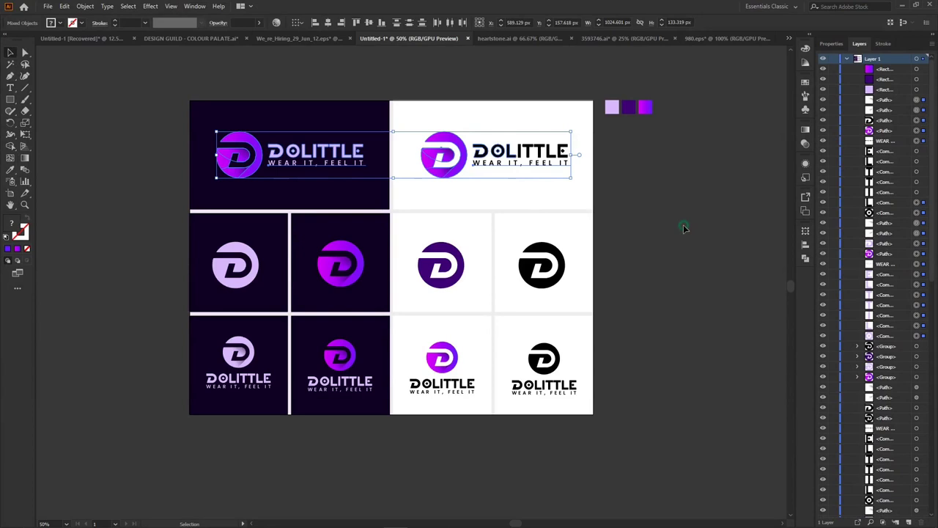
click(683, 229)
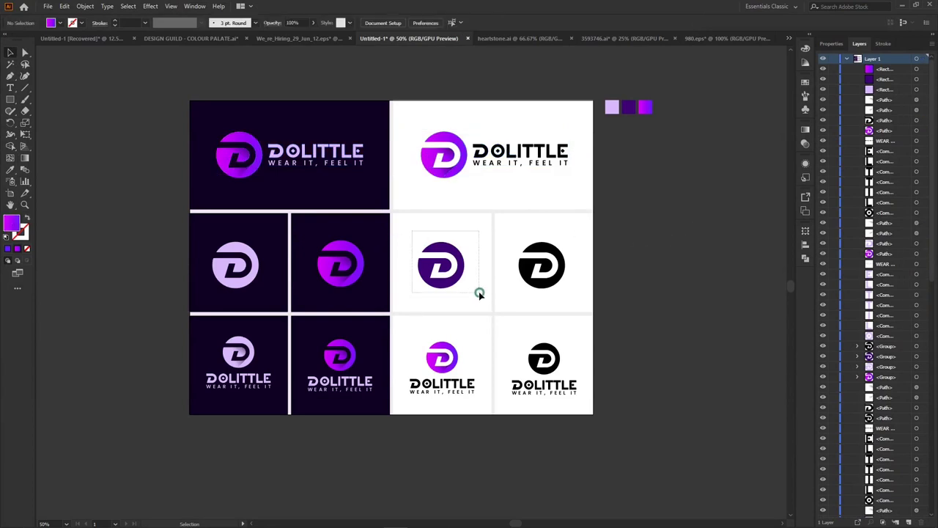
drag(446, 262, 396, 491)
drag(399, 525, 210, 254)
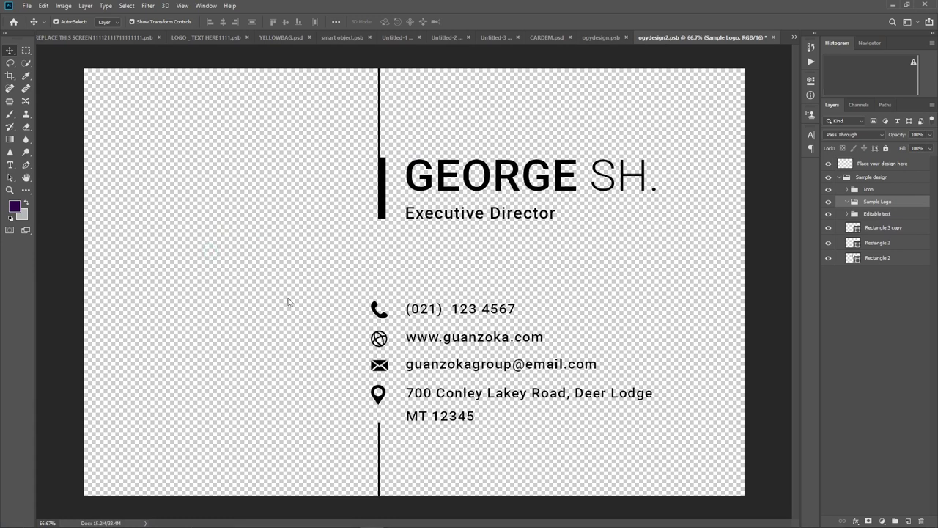
drag(300, 254, 279, 275)
key(Return)
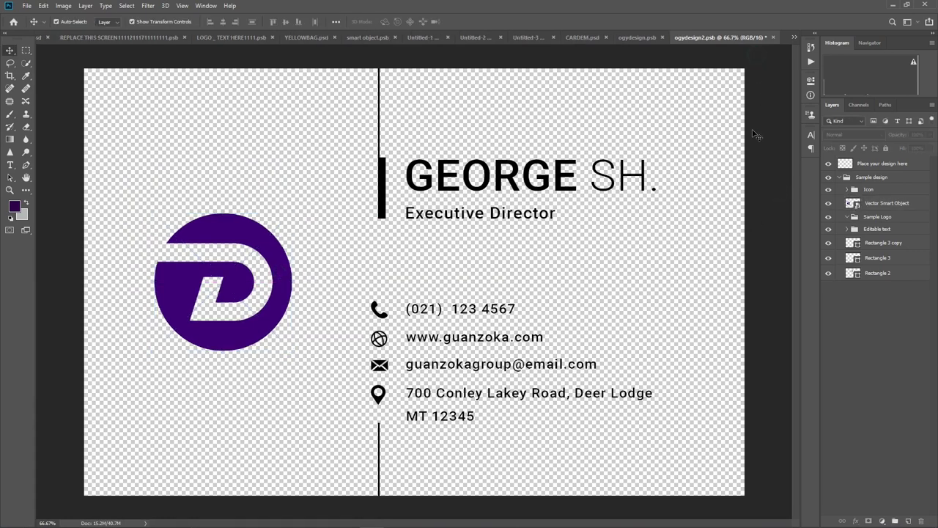
Step: Save the back design and check the updated CARDEM.psd mockup without cropping it
key(ctrl+s)
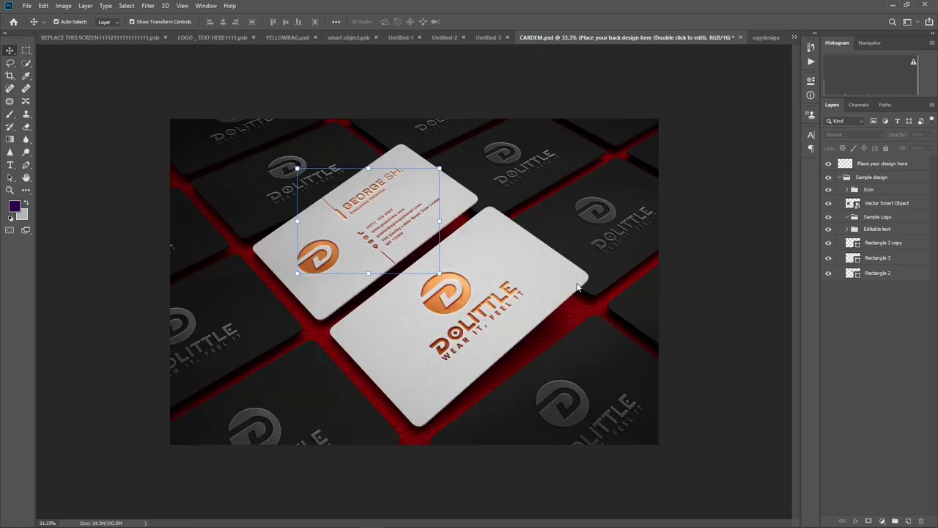
click(706, 253)
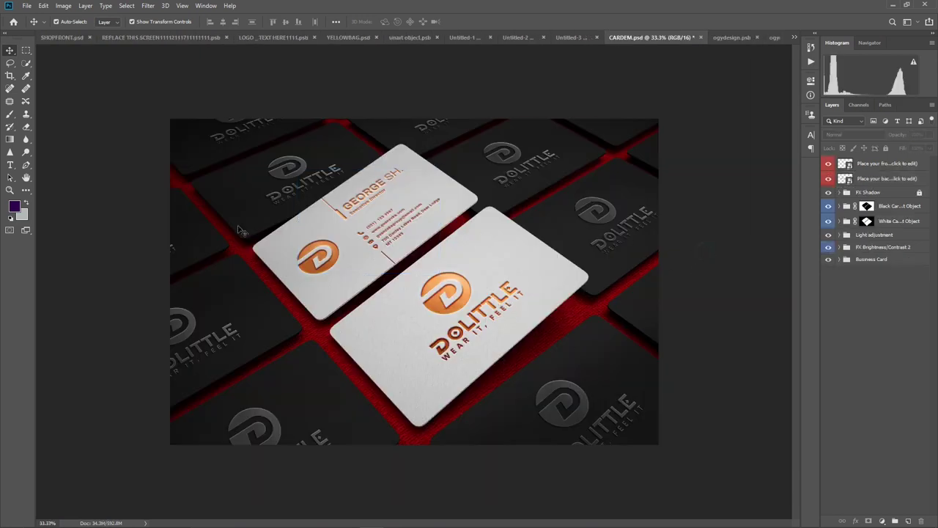
click(10, 77)
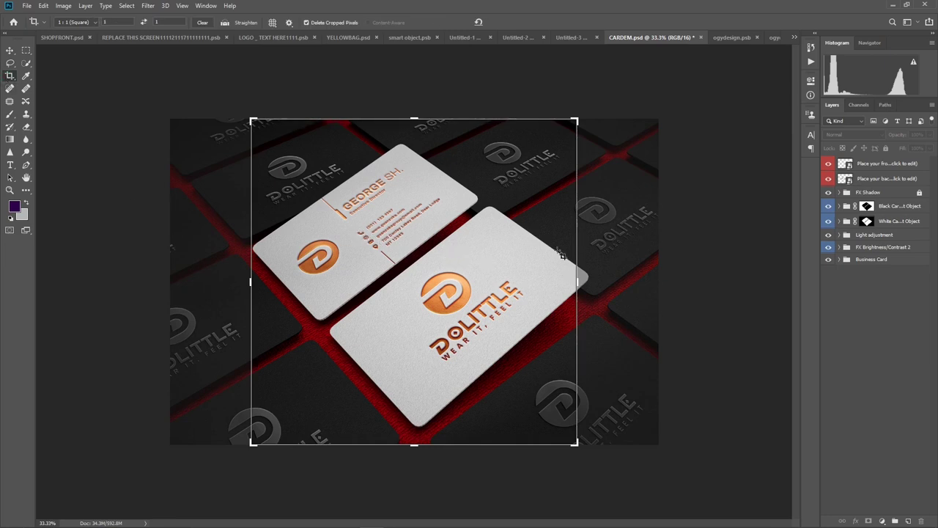
click(9, 50)
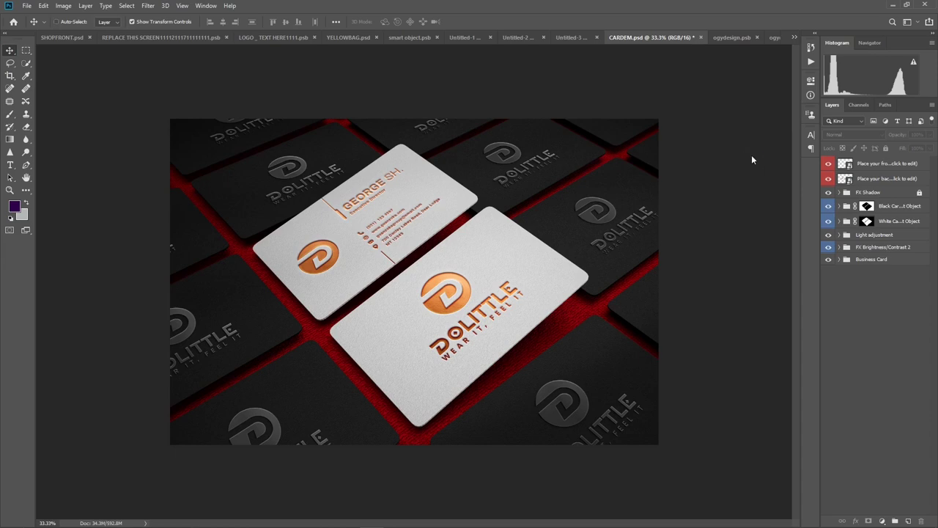
Step: Save the business card mockup to the desktop as a JPEG named egefge at quality 4
key(ctrl+shift+s)
text(egfege)
click(169, 226)
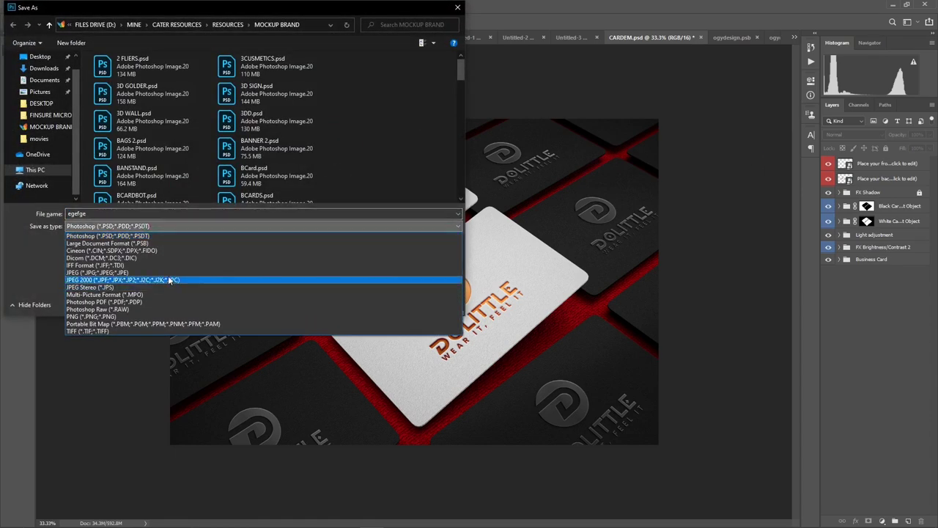
click(124, 272)
click(40, 56)
click(386, 302)
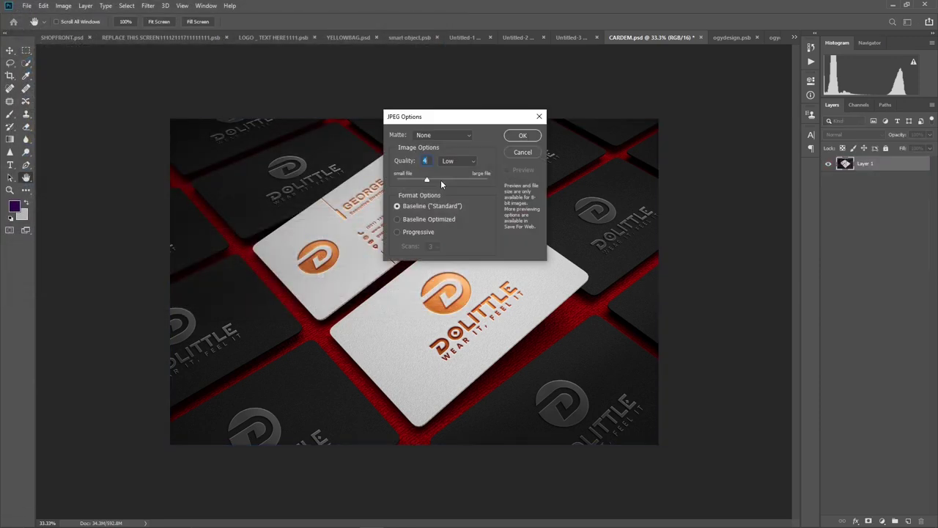
click(523, 135)
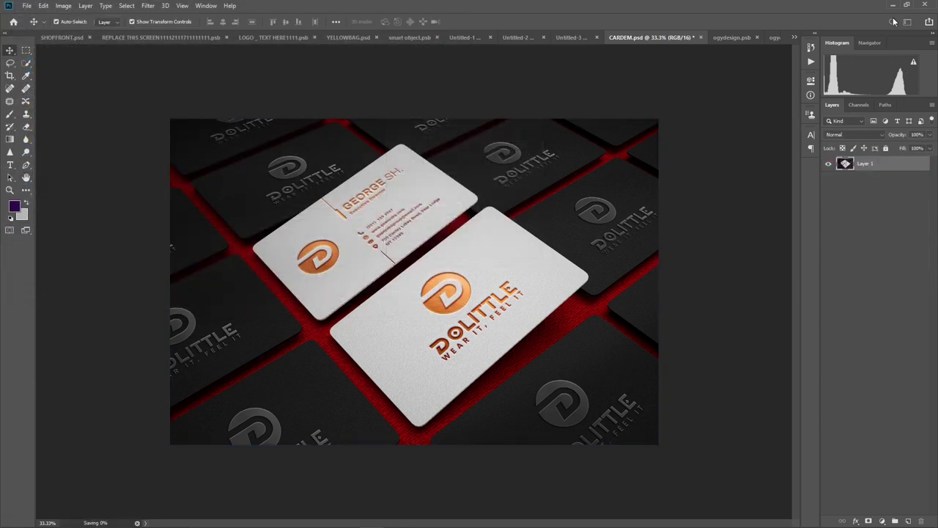
Step: Minimise Photoshop and Illustrator to reach the desktop and select the exported egefge.jpg
key(alt+Tab)
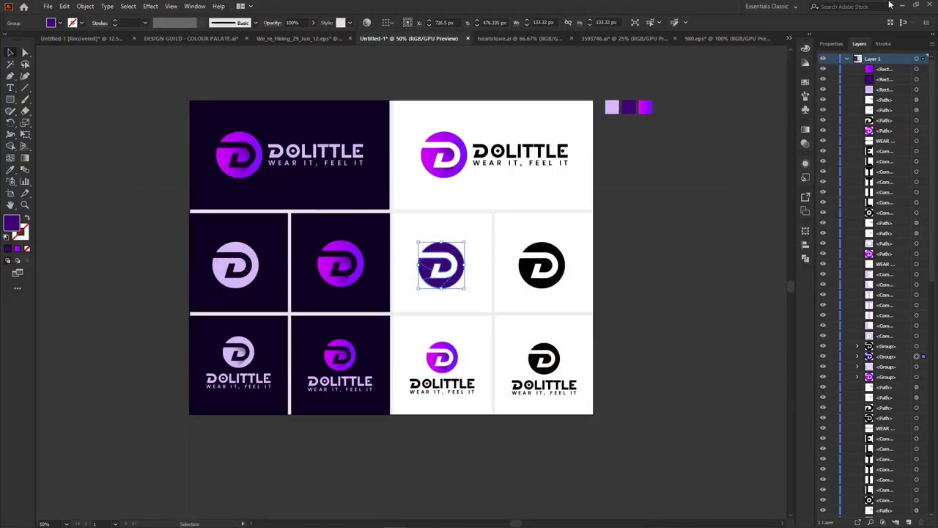
click(903, 5)
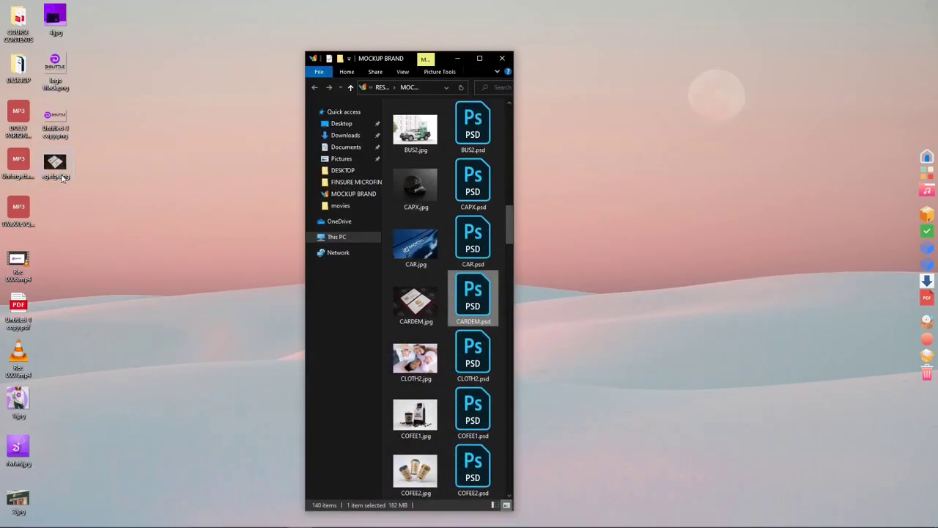
click(62, 168)
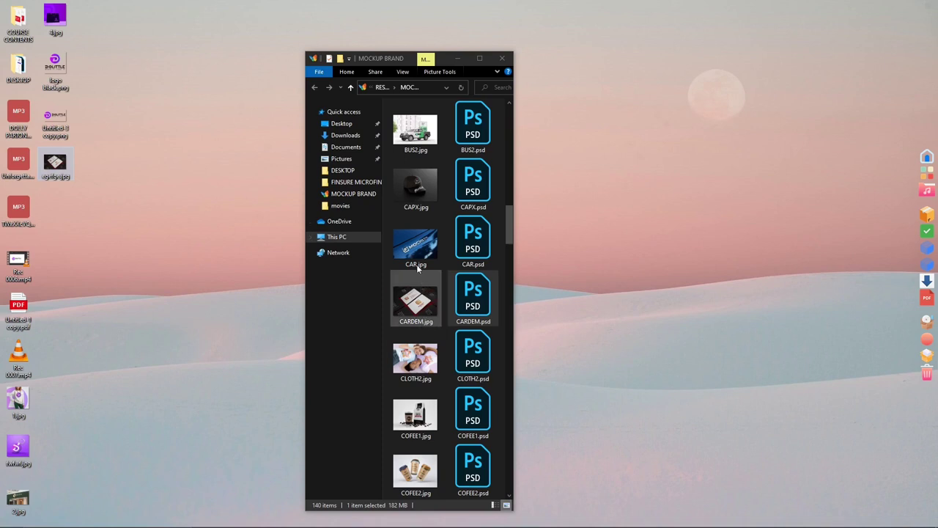
Step: Browse the mockup previews in the MOCKUP BRAND folder, including GOLDEN.jpg
scroll(439, 300, down, 10)
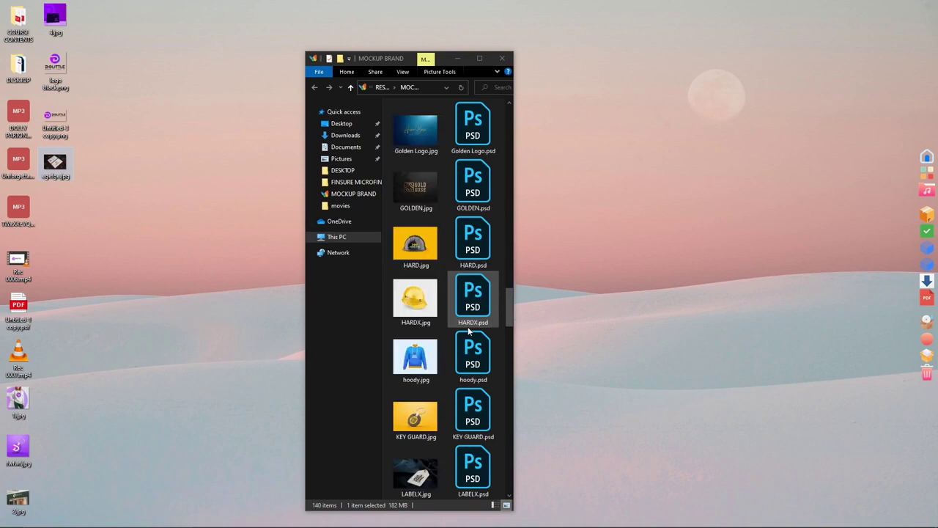
click(422, 187)
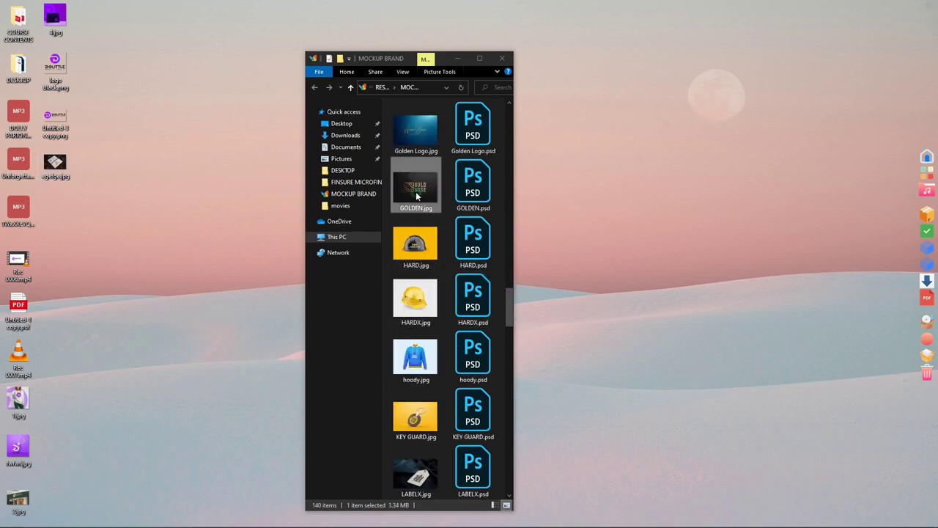
scroll(477, 257, down, 5)
scroll(448, 319, down, 10)
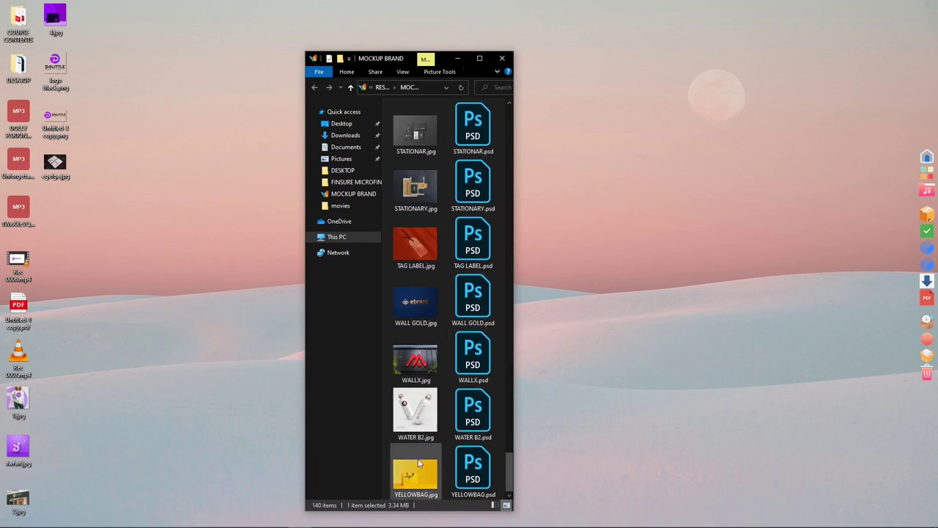
scroll(448, 318, up, 20)
Step: Switch to Chrome to view Freepik's premium PSD food mockups, and minimise the browser
mouse_move(340, 525)
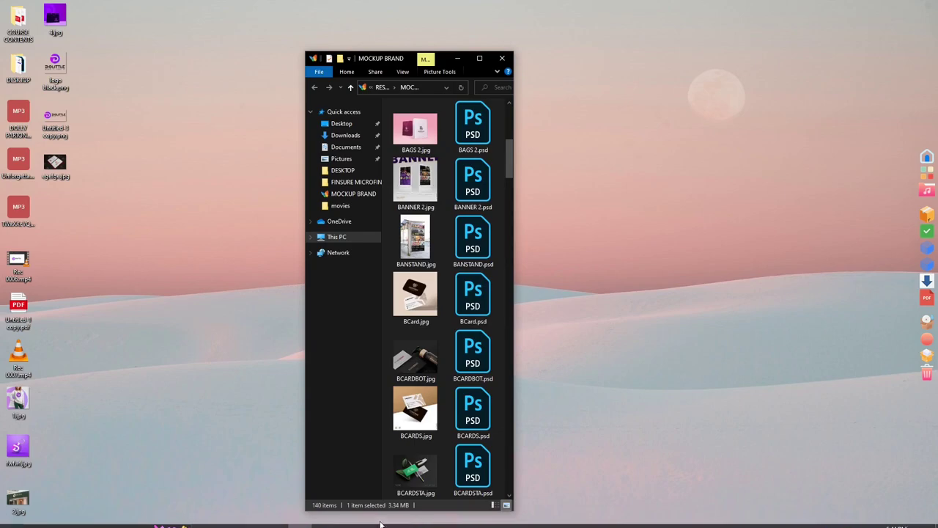
click(420, 518)
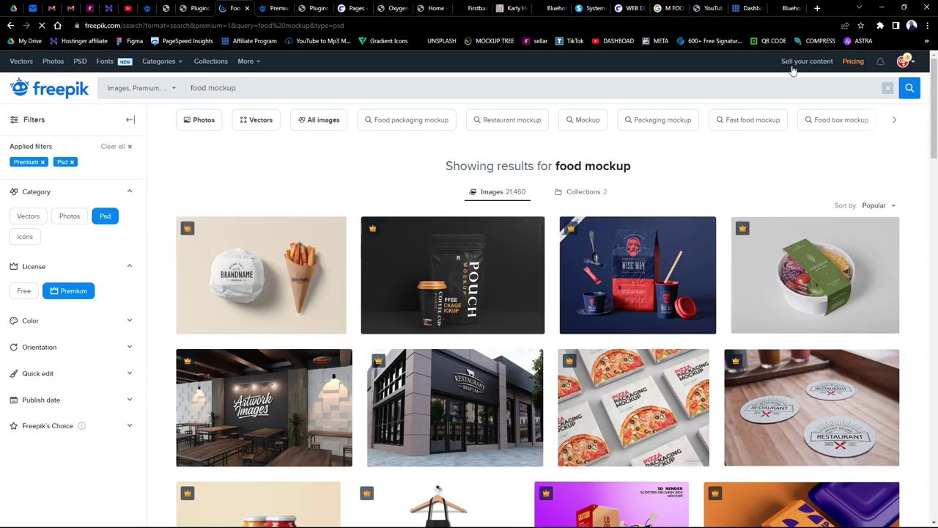
click(883, 8)
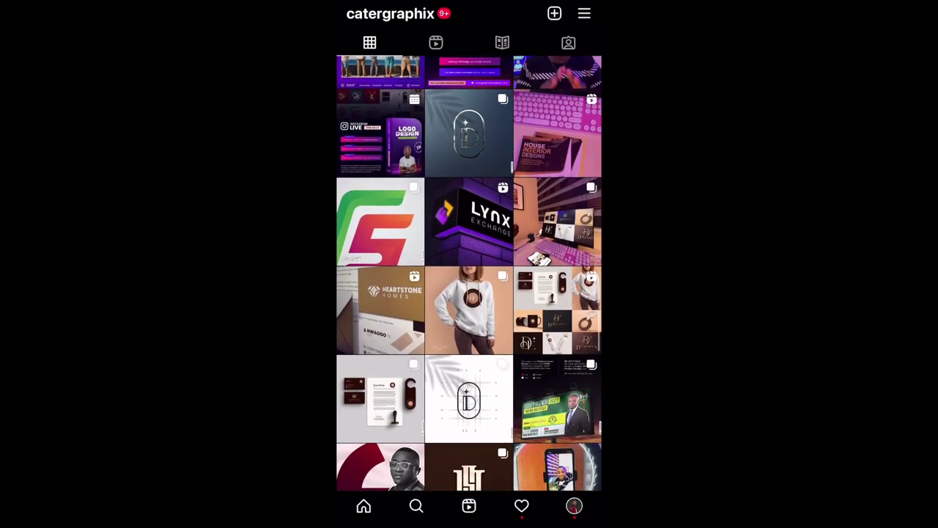
Step: Browse the catergraphix Instagram profile and examine how its posts present logos and brand mockups in collages
click(556, 183)
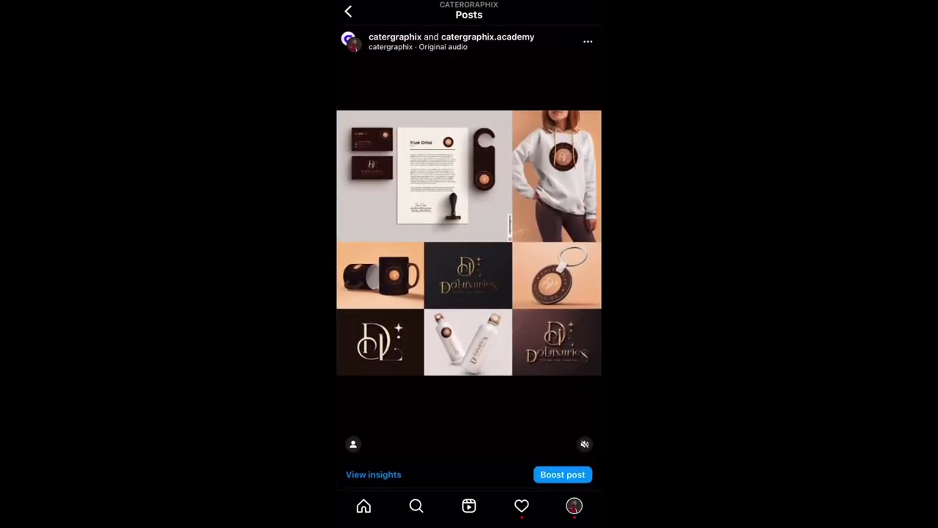
drag(557, 242, 381, 242)
click(348, 11)
scroll(469, 271, down, 3)
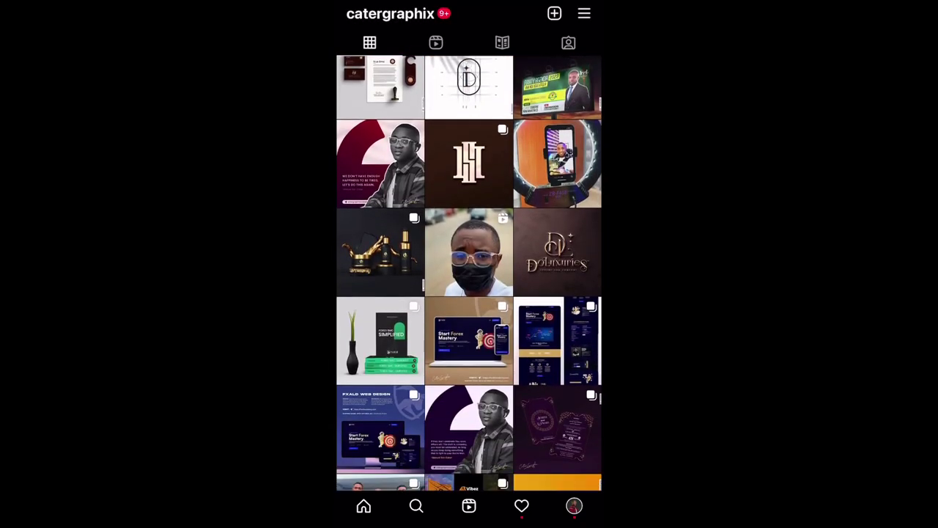
scroll(469, 271, down, 5)
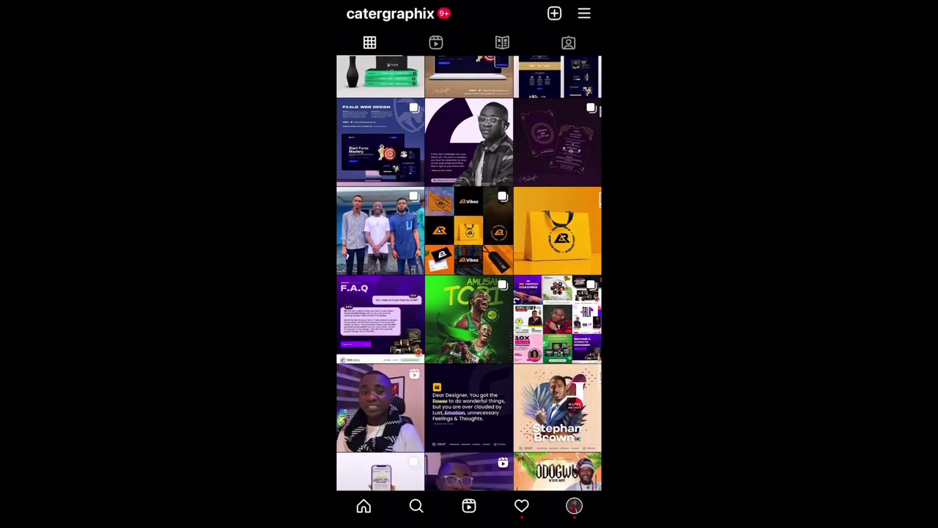
click(469, 231)
click(348, 11)
scroll(469, 272, down, 3)
scroll(469, 271, down, 10)
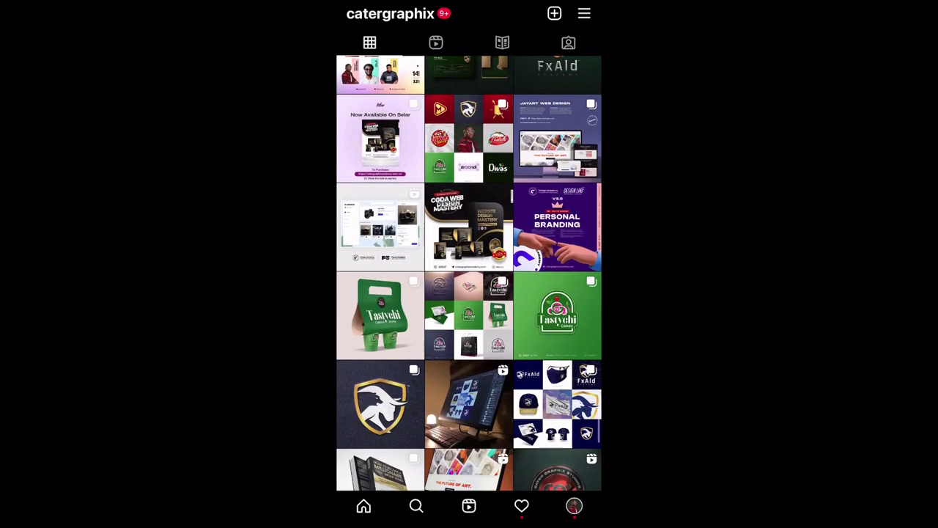
Step: Examine how the catergraphix posts, including the FxAld mask mockup and the Tastychi Cakes collage, present brand mockups
click(469, 139)
click(347, 12)
click(469, 238)
click(320, 12)
click(557, 205)
click(348, 11)
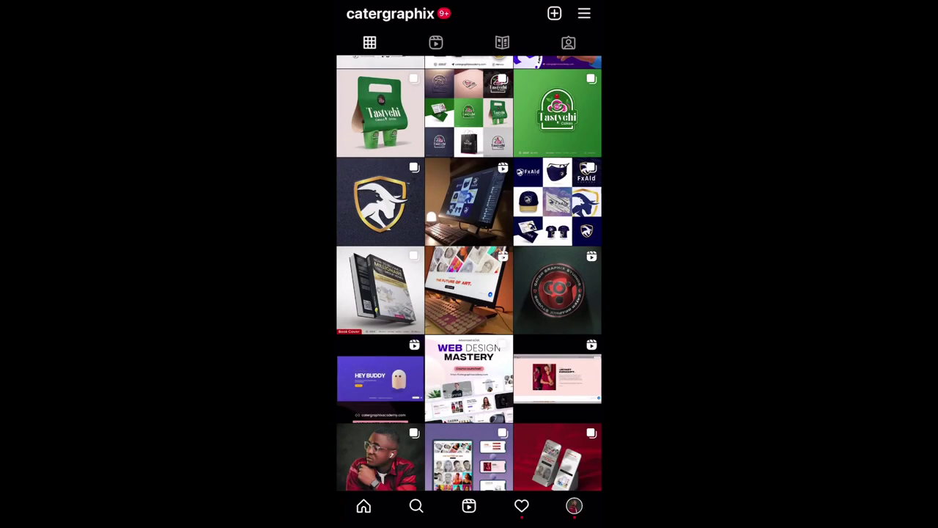
scroll(469, 273, up, 2)
click(557, 297)
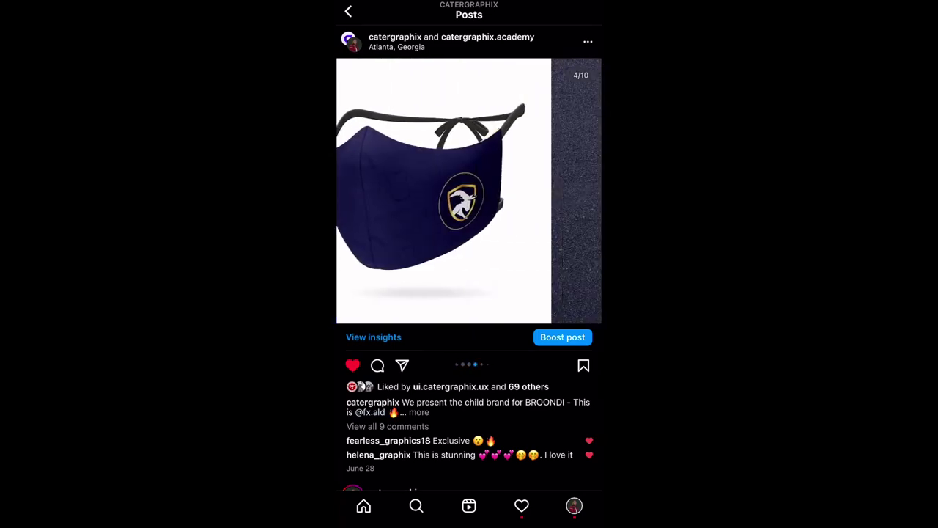
click(348, 11)
scroll(469, 273, up, 2)
click(469, 330)
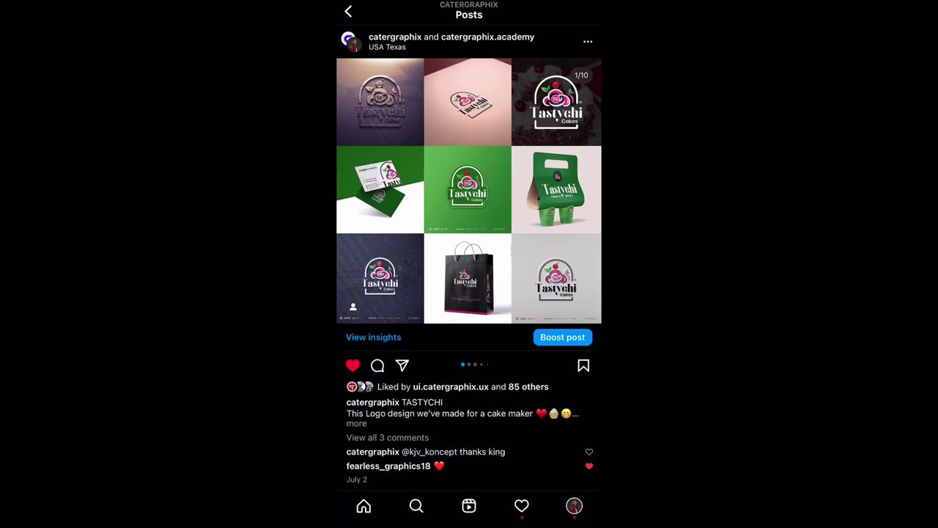
click(348, 11)
Step: View one more catergraphix post and look through the newer designs up the profile grid
scroll(469, 273, up, 3)
click(555, 136)
click(349, 11)
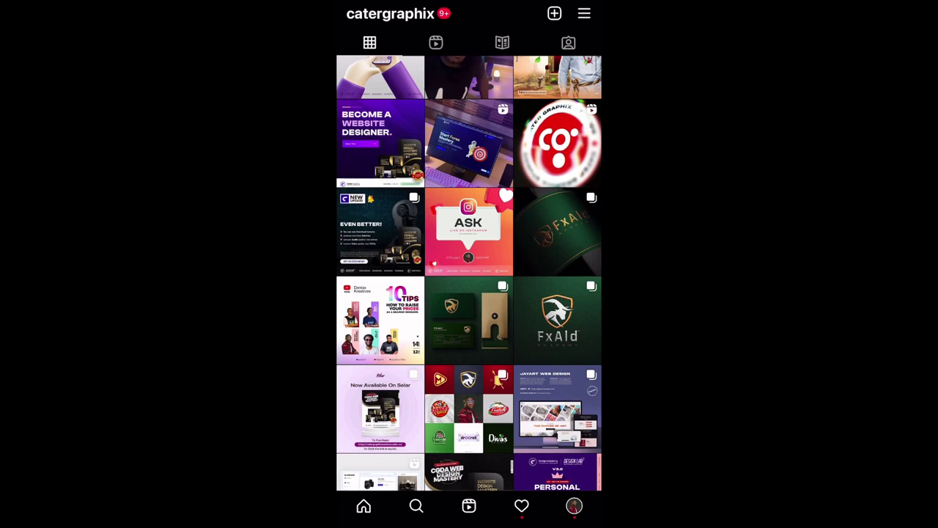
scroll(469, 272, up, 10)
scroll(469, 273, up, 6)
Step: Leave Instagram and open the collage app holding the Dolittle mockup grid from the Photo & Video folder
drag(469, 524, 513, 330)
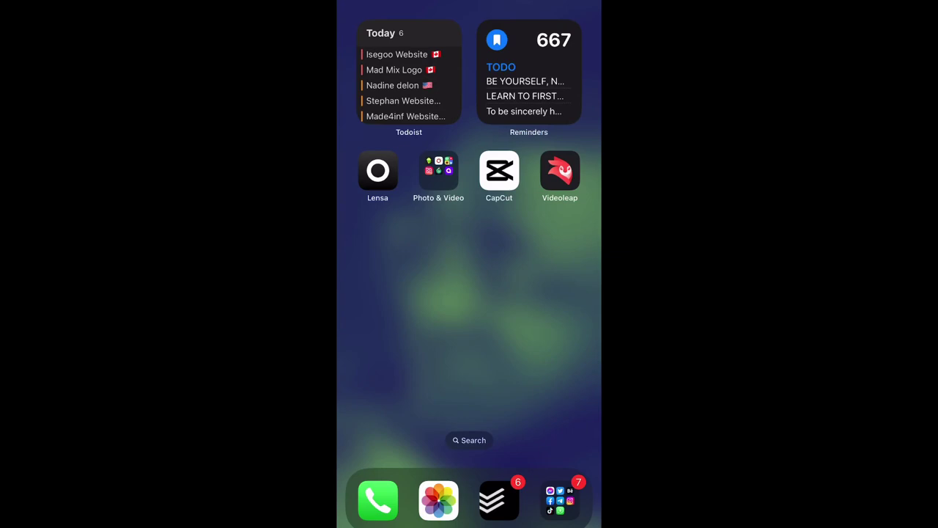
click(438, 170)
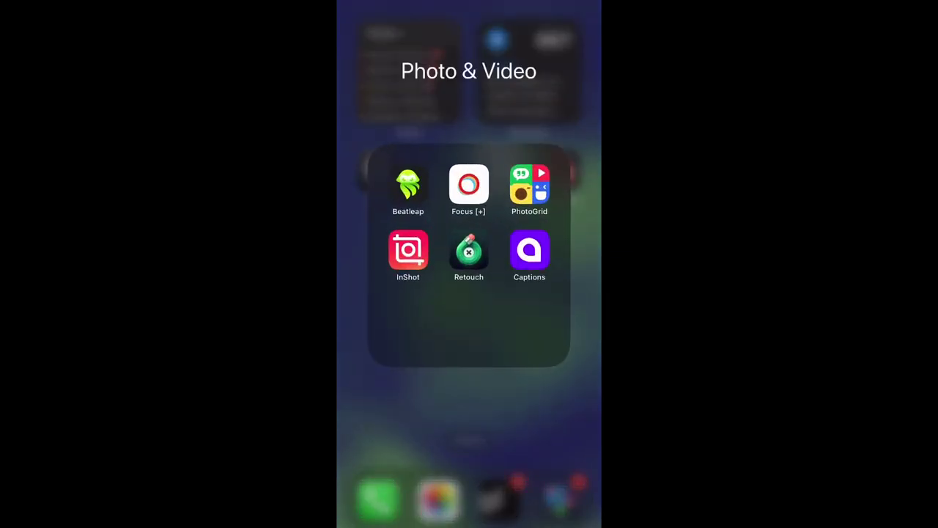
click(529, 184)
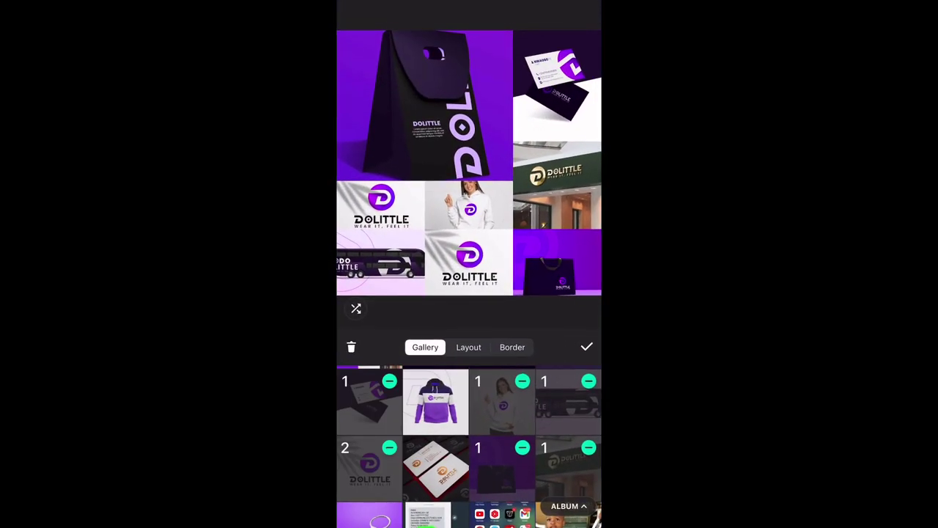
Step: Extend the white hoodie photo's cell upward in the Dolittle collage and raise the shopfront cell's upper edge slightly
click(469, 205)
drag(469, 181, 469, 140)
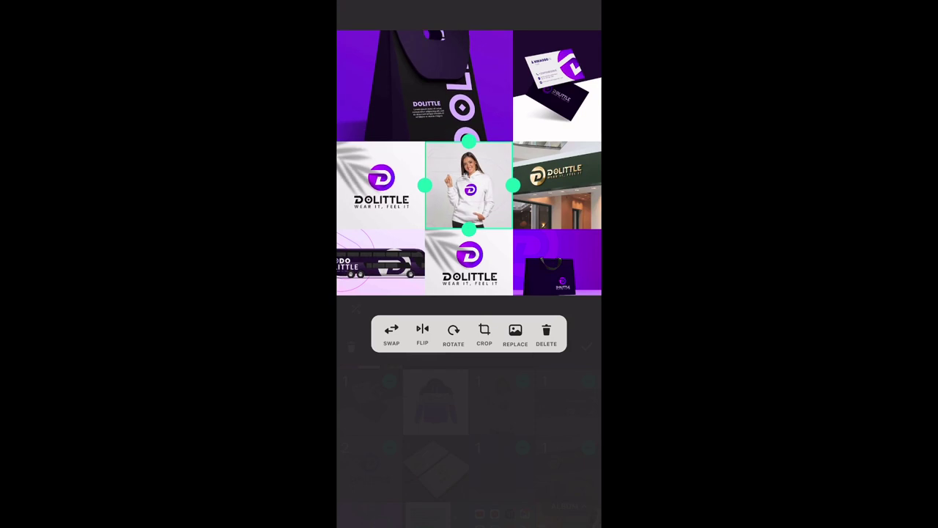
click(557, 185)
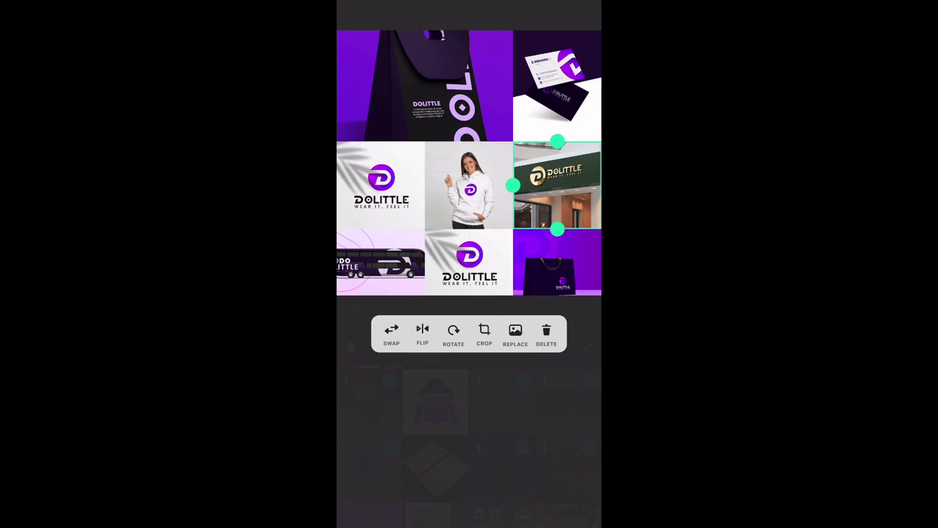
mouse_move(557, 141)
mouse_down()
mouse_move(557, 105)
mouse_move(557, 139)
mouse_up()
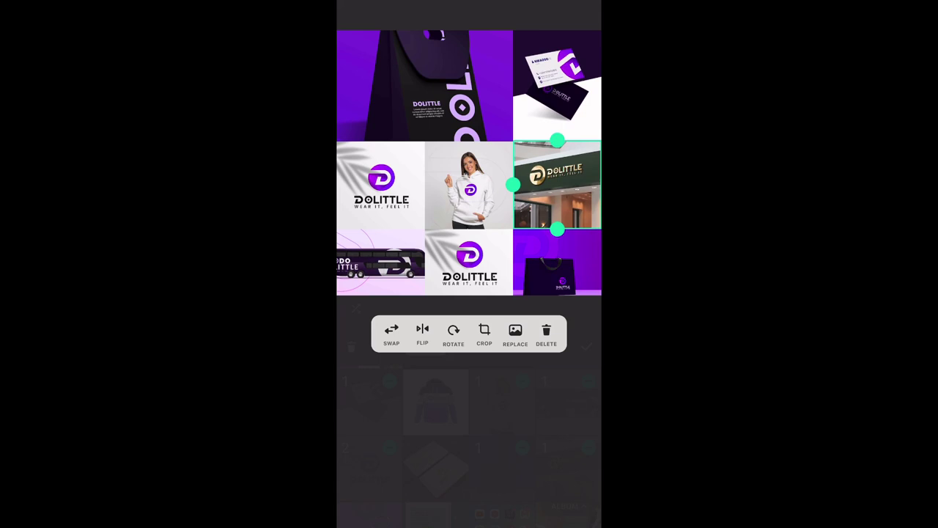
Step: Switch to PhotoGrid and try raising the divider between the two rows of the Heartstone Homes collage
drag(469, 522, 469, 329)
drag(410, 293, 513, 294)
drag(469, 513, 469, 220)
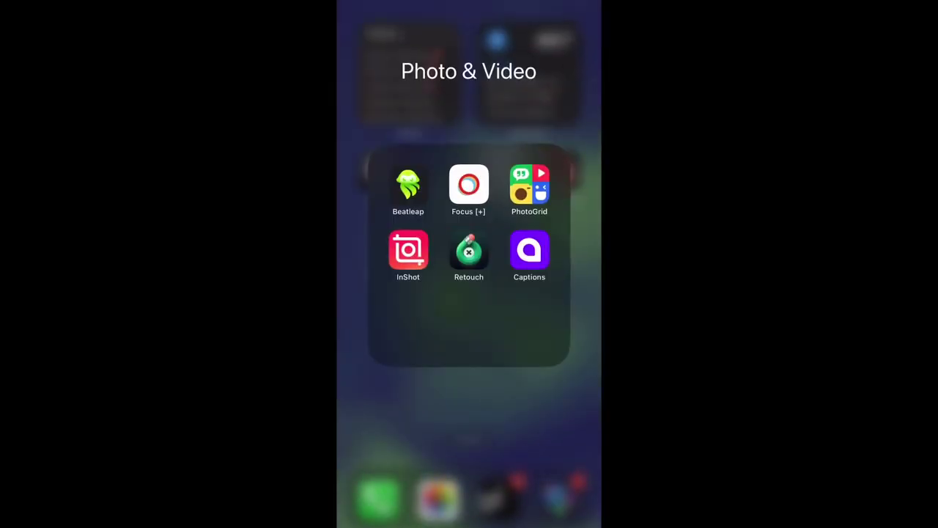
click(529, 185)
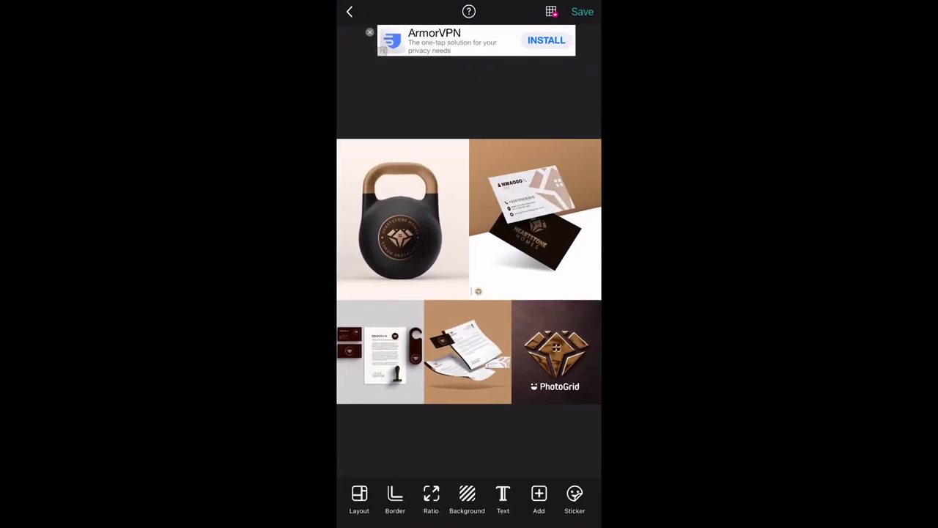
click(535, 220)
mouse_move(535, 299)
mouse_down()
mouse_move(535, 230)
mouse_move(535, 316)
mouse_move(535, 282)
mouse_up()
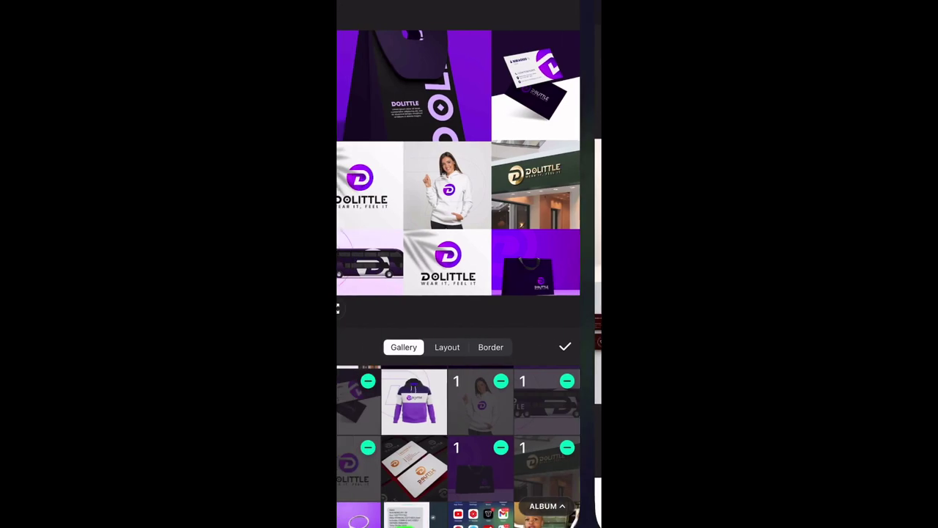
Step: Return to the other app's Dolittle collage and extend the white hoodie photo's cell slightly further upward
click(469, 185)
drag(470, 139, 469, 133)
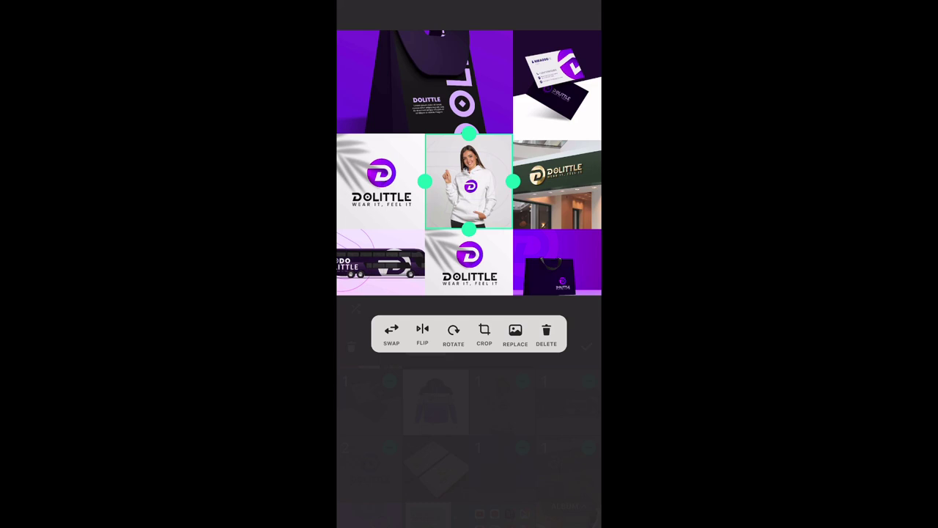
Step: Switch back to PhotoGrid and exit the Heartstone Homes collage and My Works to the home screen
drag(469, 524, 586, 330)
click(461, 220)
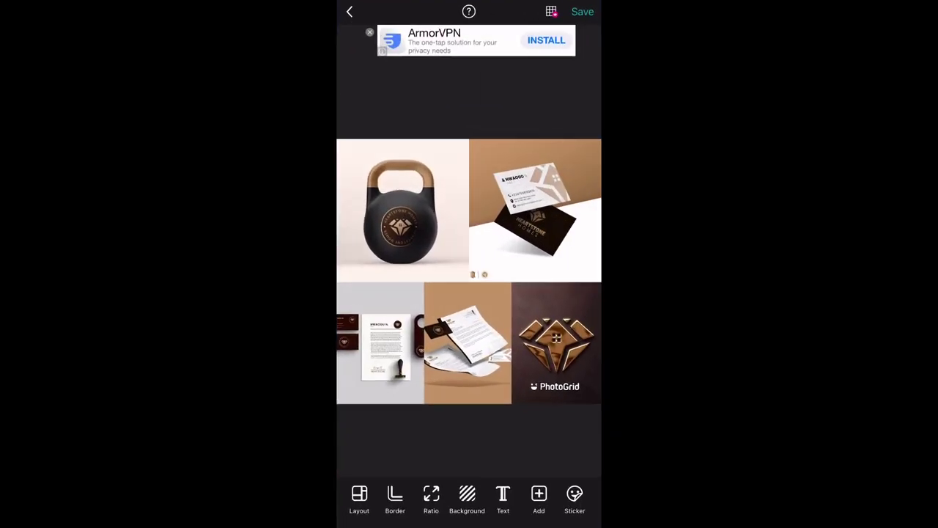
click(349, 11)
click(469, 255)
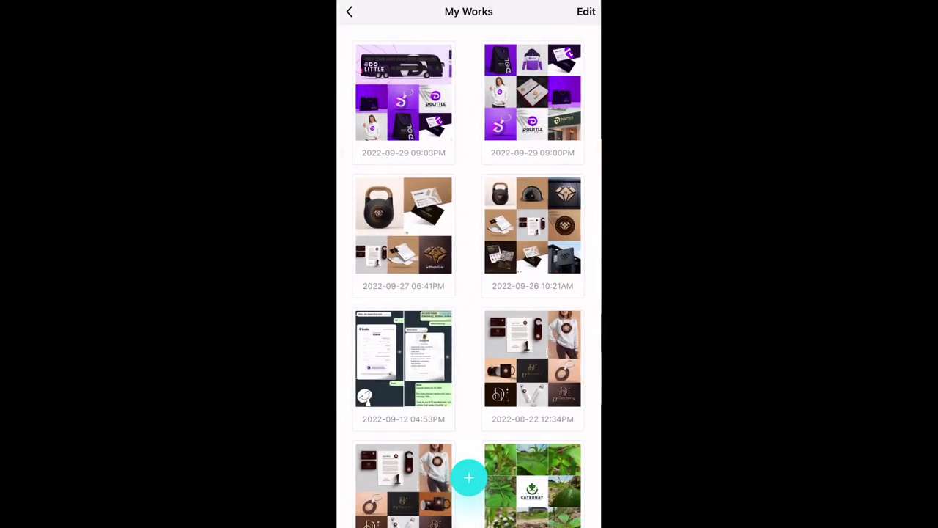
click(349, 11)
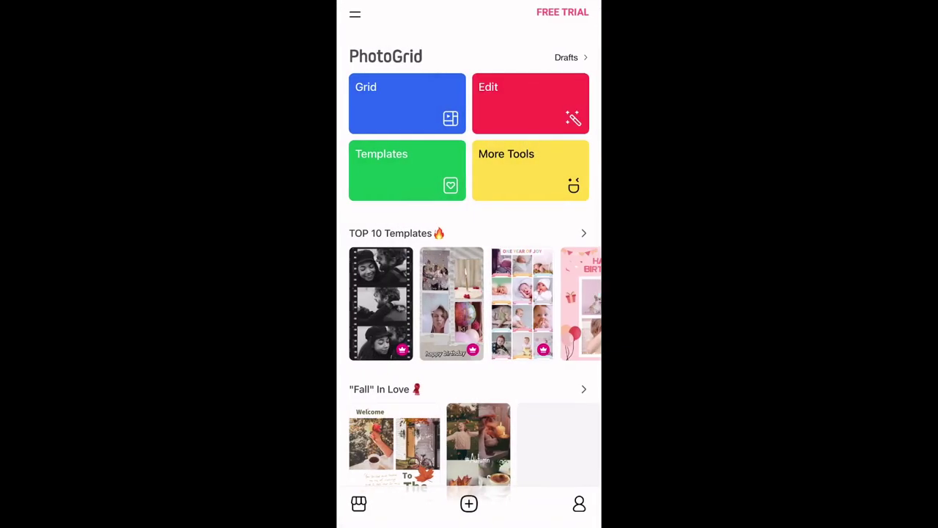
Step: Start a new grid with nine Dolittle mockups: paper bag, two business cards, two hoodies, logo, shopping bag, shopfront and key ring
click(403, 99)
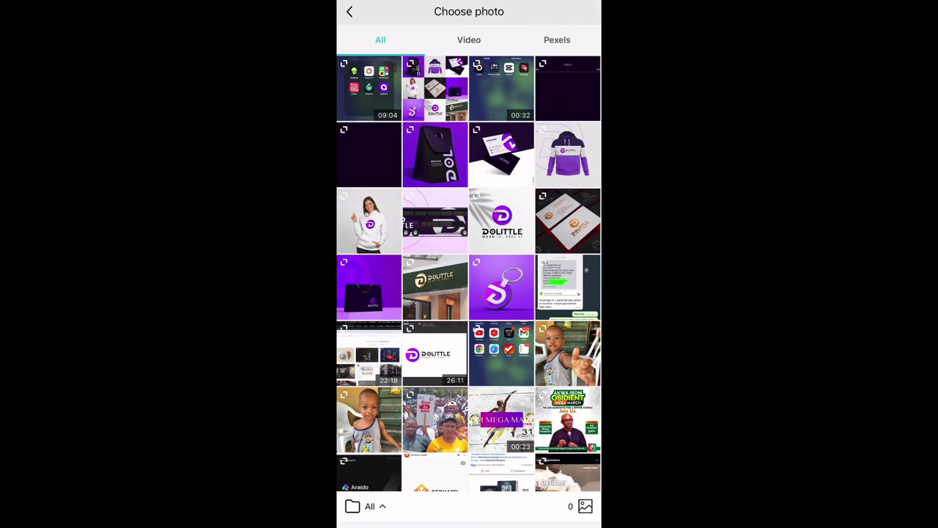
click(435, 154)
click(502, 260)
click(567, 260)
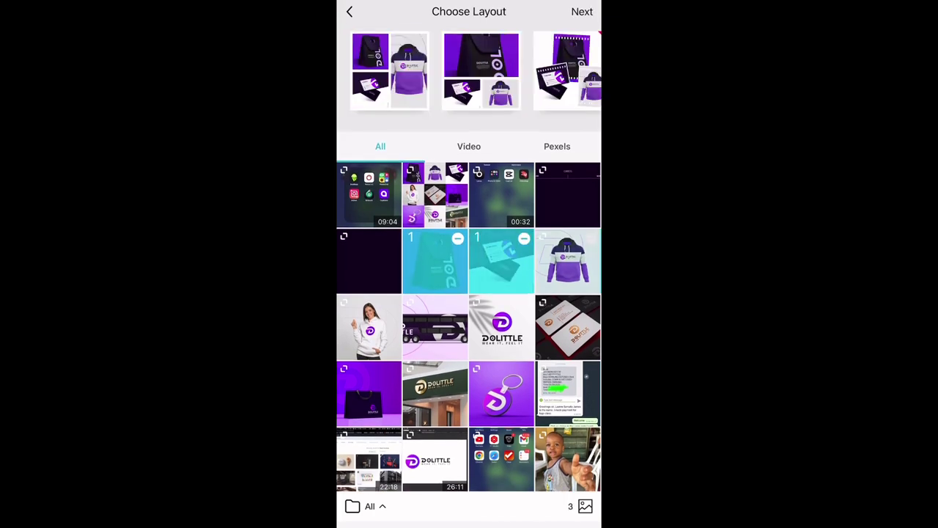
click(568, 326)
click(501, 326)
click(370, 326)
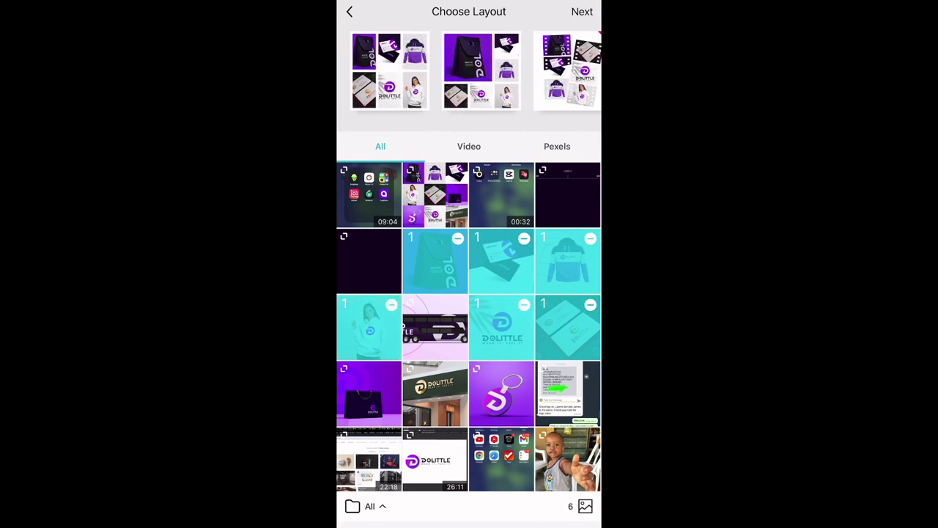
click(369, 392)
click(435, 392)
click(501, 393)
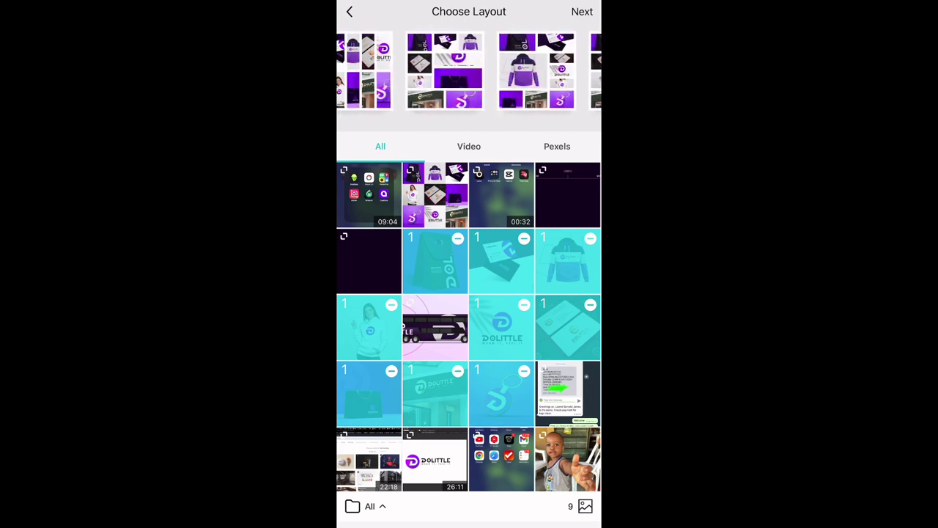
Step: Apply the even three-by-three layout to the nine mockups and delete the PhotoGrid watermark from the key ring photo
drag(513, 69, 454, 70)
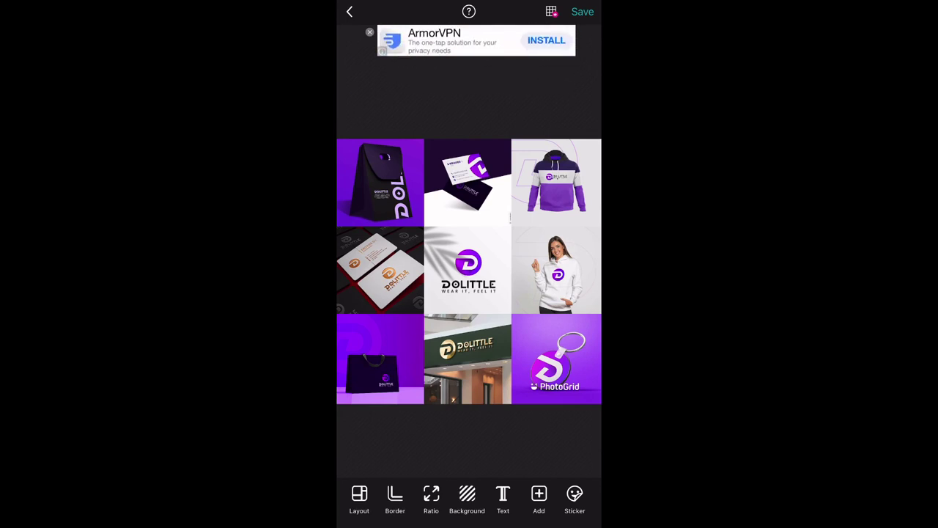
click(556, 386)
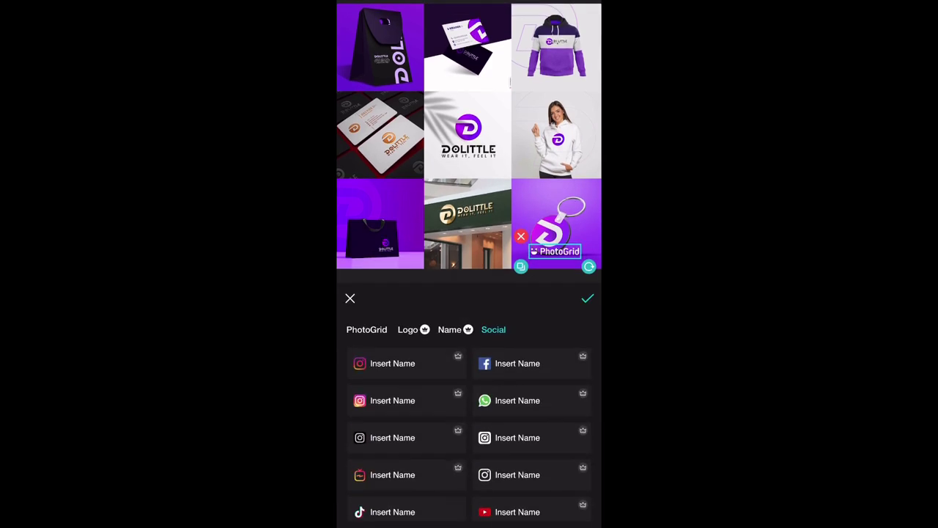
click(521, 236)
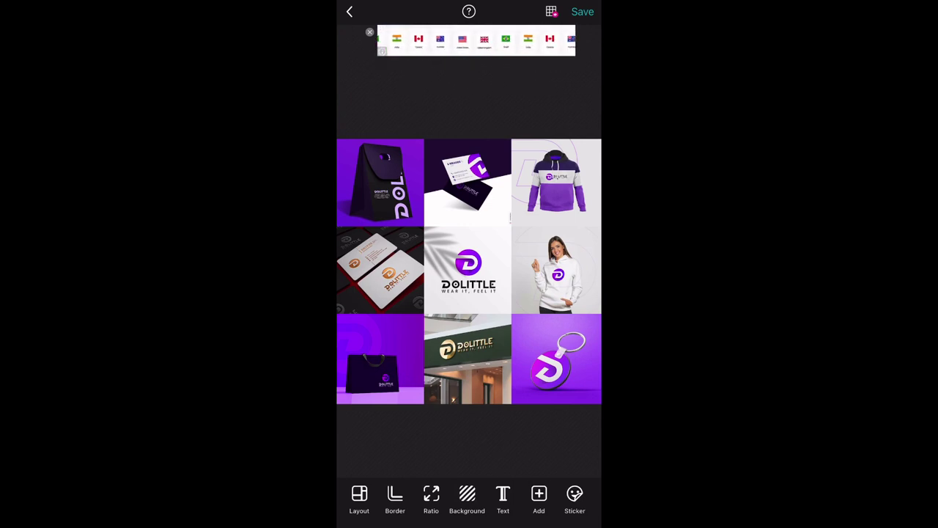
Step: Compare the corner photos of the grid and try swapping the key ring with the woman in the white hoodie
click(380, 359)
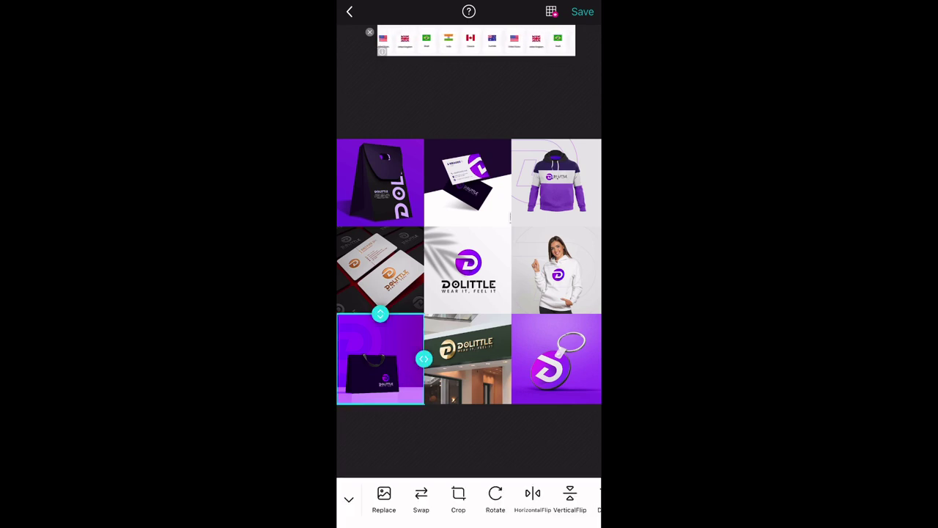
click(379, 182)
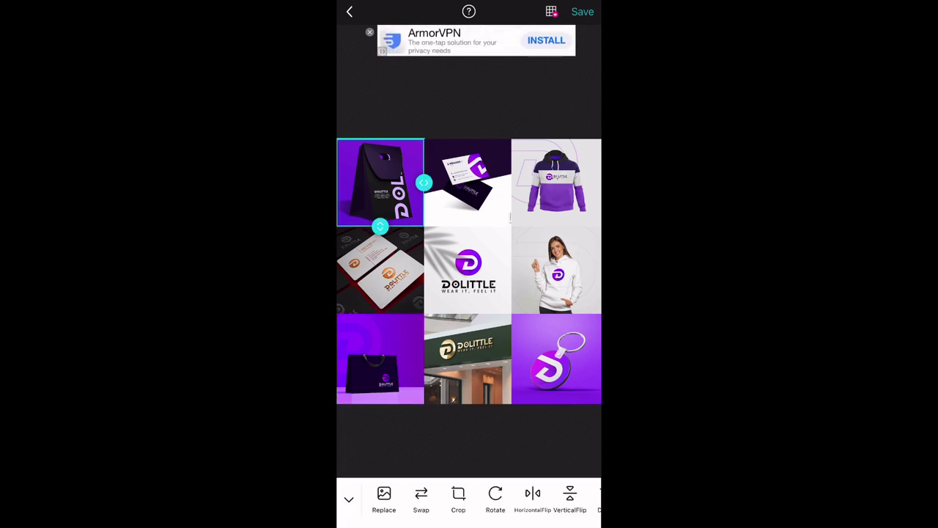
click(556, 359)
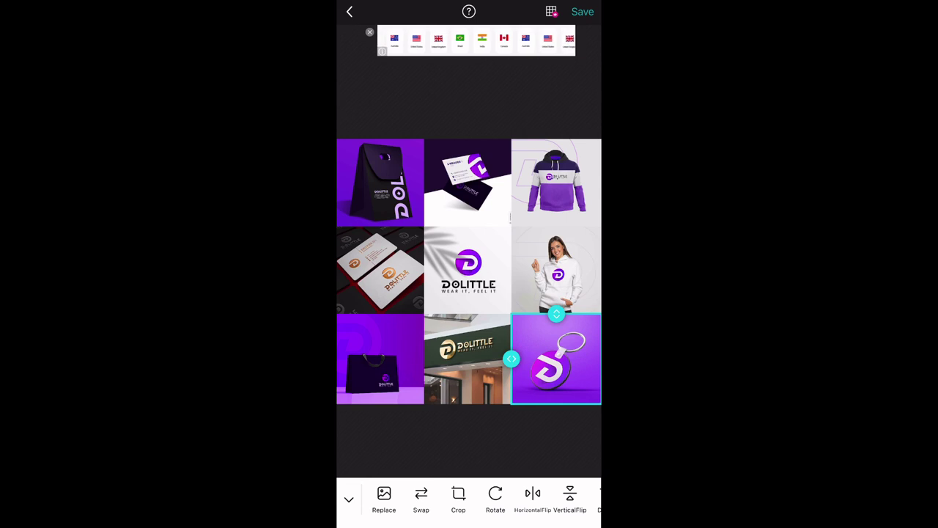
click(556, 182)
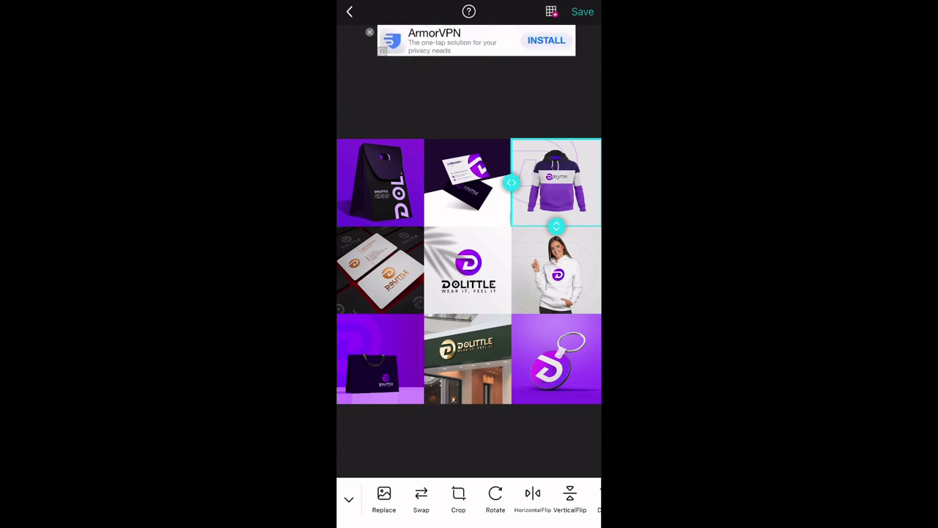
drag(556, 359, 556, 270)
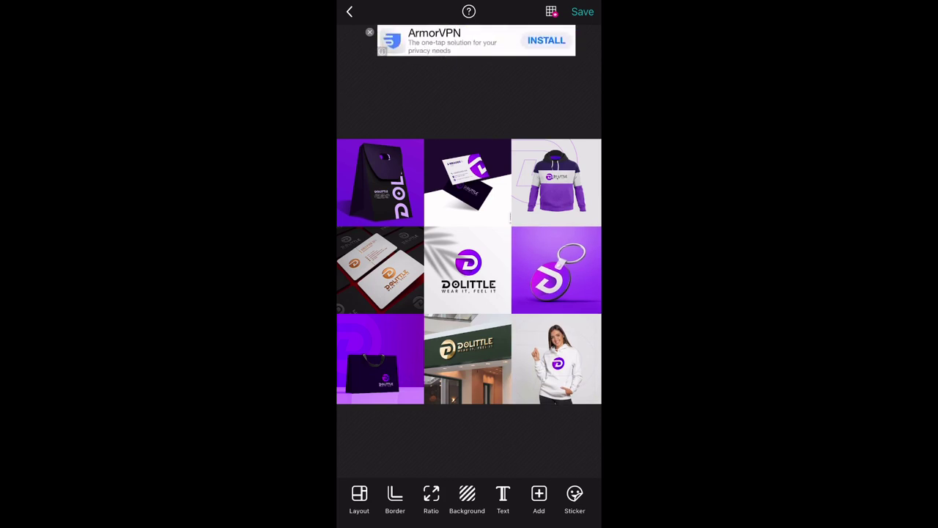
drag(556, 269, 556, 361)
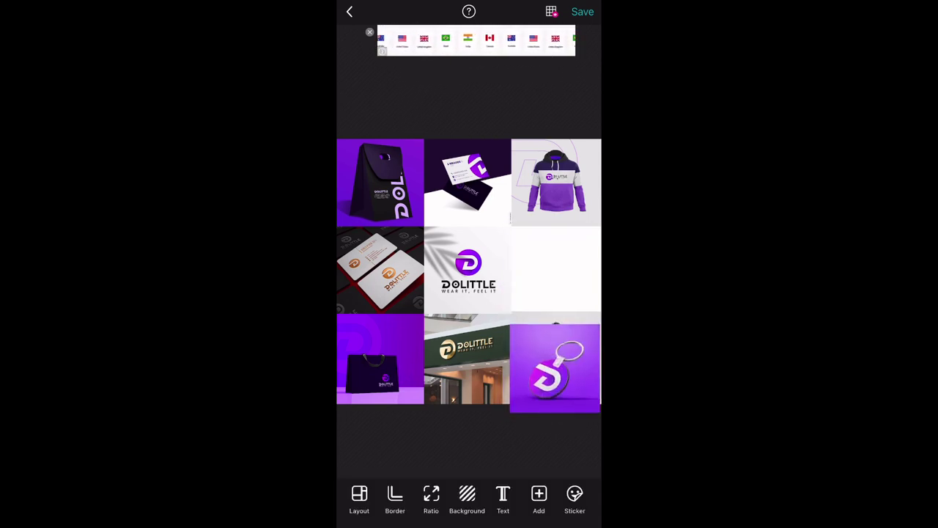
Step: Swap the paper bag with the floating business cards, and swap those cards with the stacked gold-logo business cards
drag(383, 183, 467, 182)
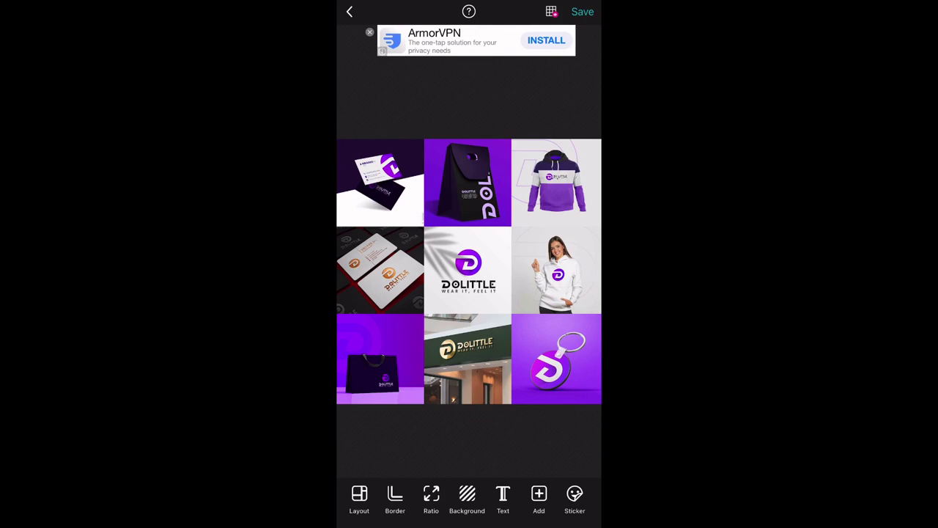
drag(379, 270, 380, 183)
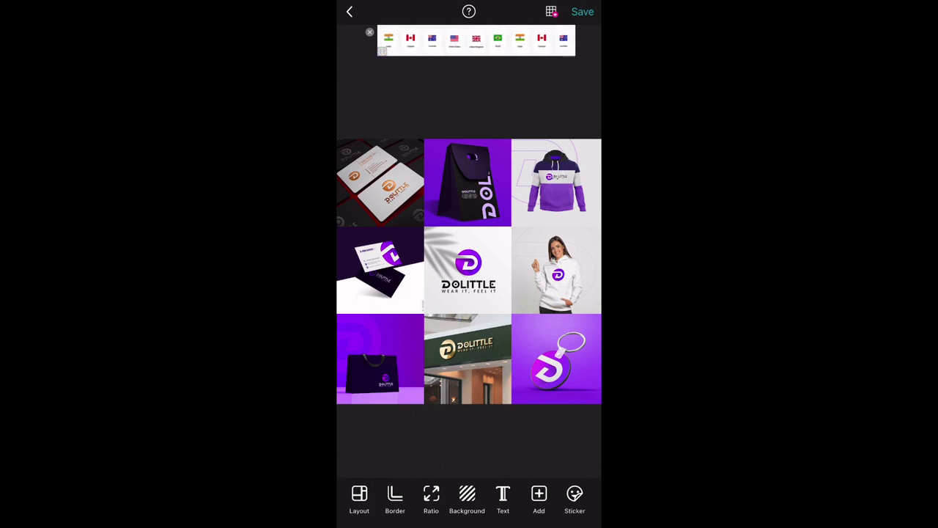
Step: Select the photo of the woman in the white hoodie and reposition it slightly within its grid cell
click(557, 270)
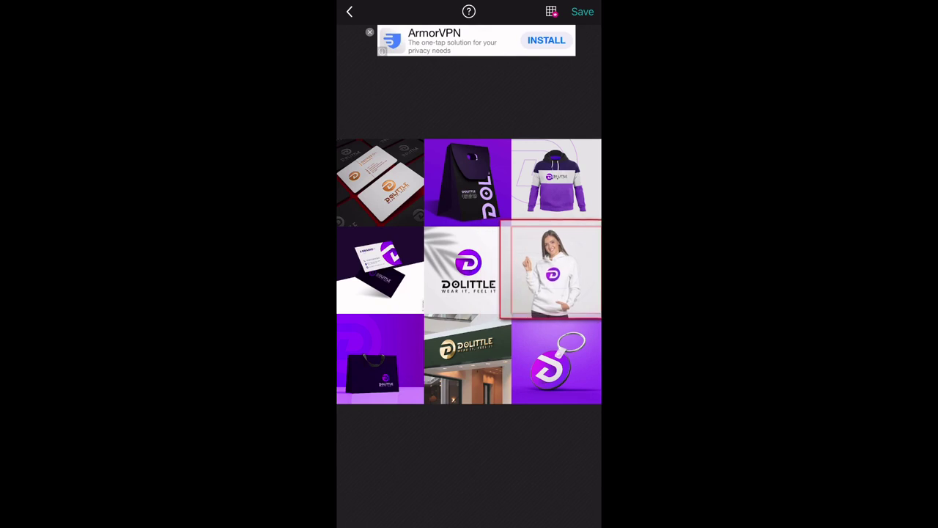
click(556, 270)
click(557, 270)
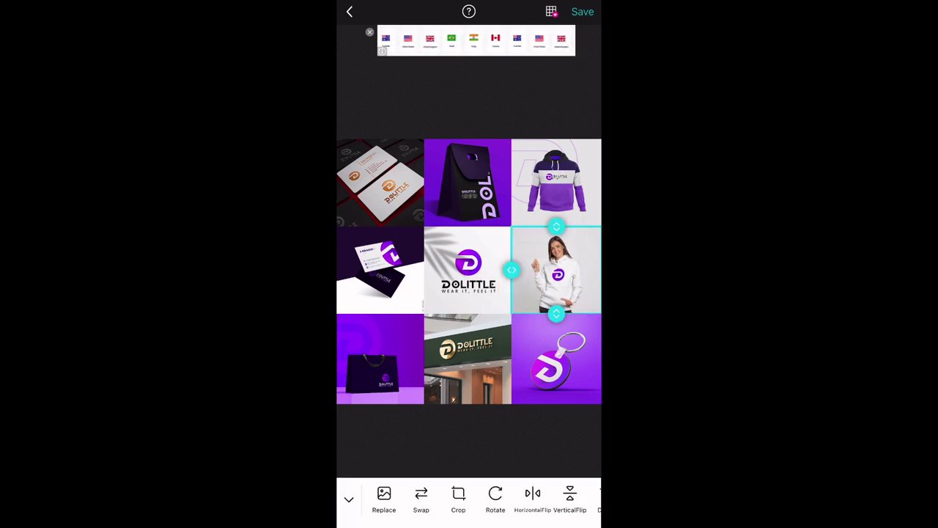
drag(556, 270, 558, 275)
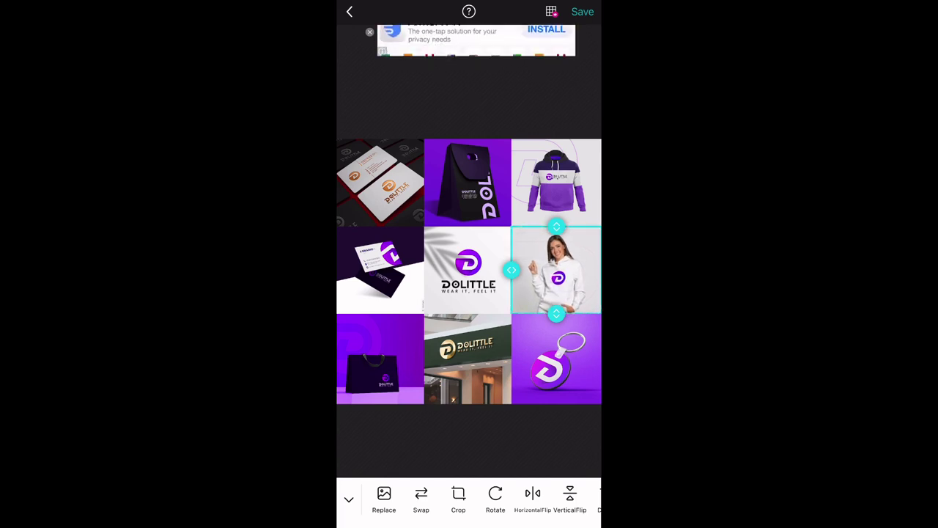
Step: Shorten the collage's middle row by raising its lower edge slightly, and save the nine-mockup collage
mouse_move(556, 314)
mouse_down()
mouse_move(557, 268)
mouse_move(556, 320)
mouse_move(556, 307)
mouse_up()
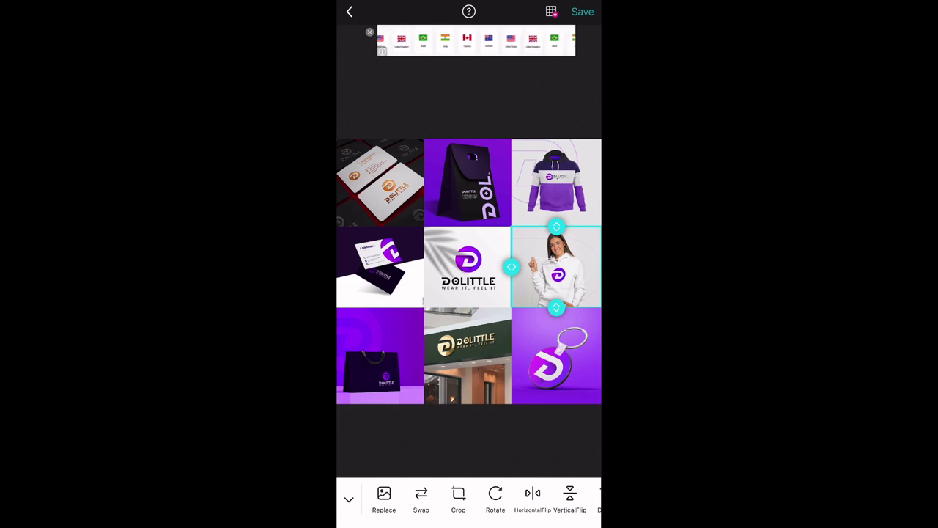
click(582, 12)
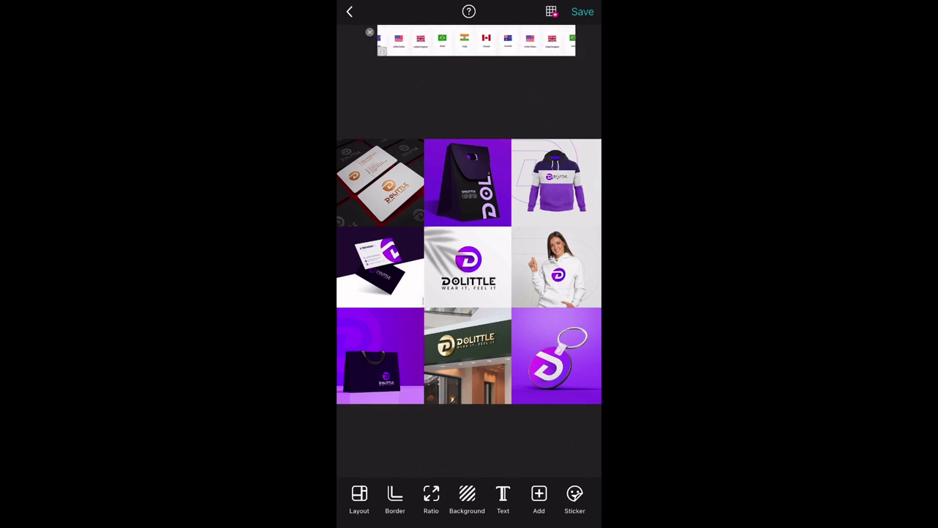
Step: Switch to Photos and look through the bus, woman in white hoodie and purple hoodie mockups
drag(469, 522, 469, 330)
click(470, 455)
click(438, 496)
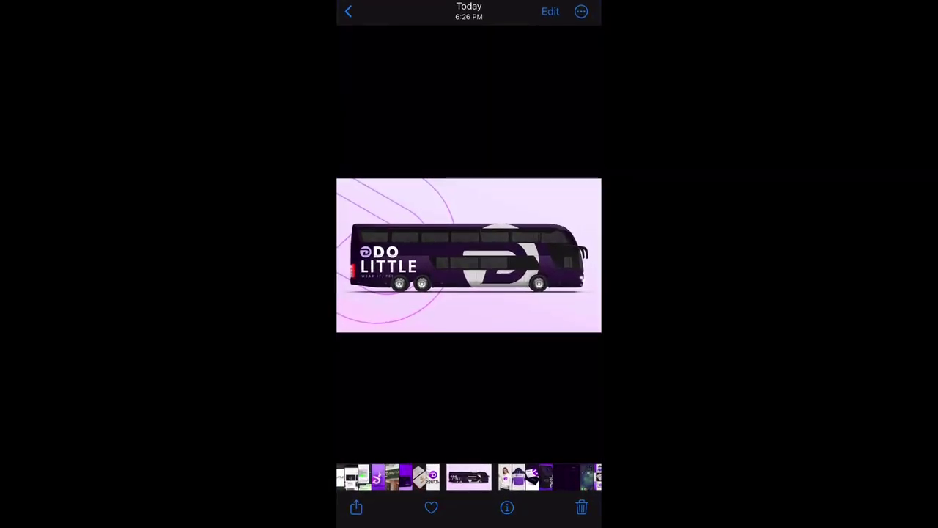
mouse_move(527, 256)
mouse_down()
mouse_move(381, 256)
mouse_move(528, 256)
mouse_up()
click(504, 476)
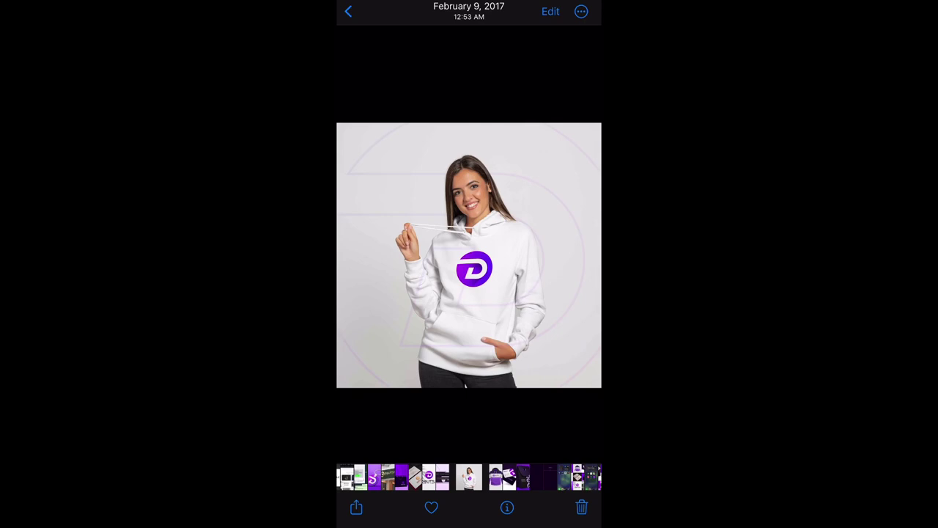
click(496, 477)
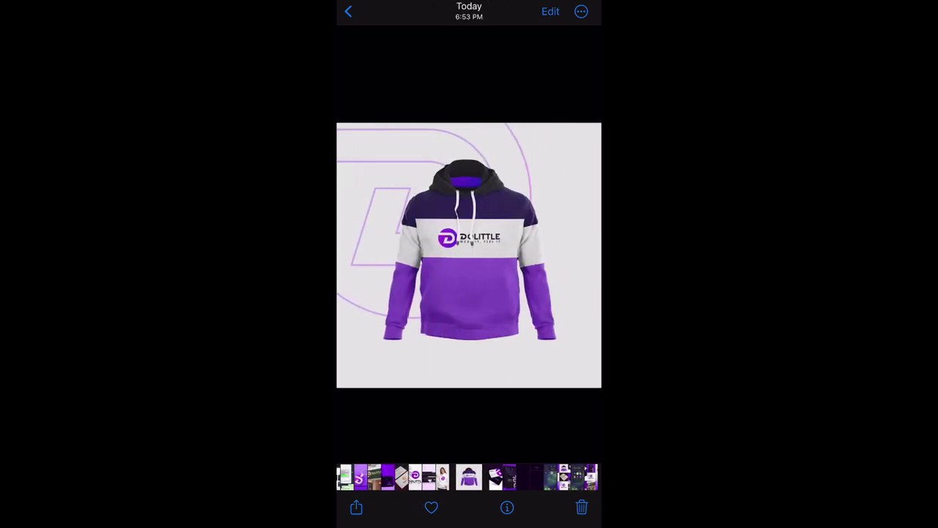
drag(411, 256, 557, 256)
click(348, 11)
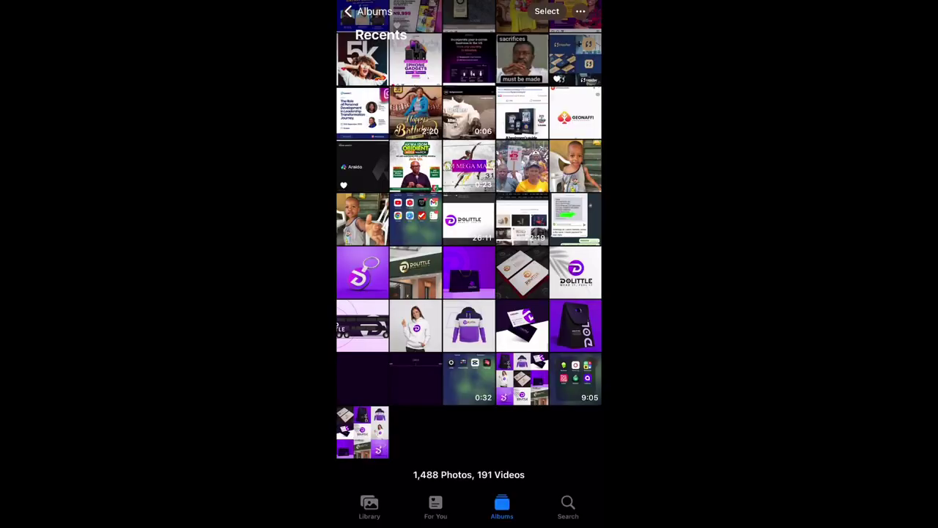
Step: Return to PhotoGrid, leave the saved collage, and start a new grid with the black paper bag photo
drag(470, 524, 469, 308)
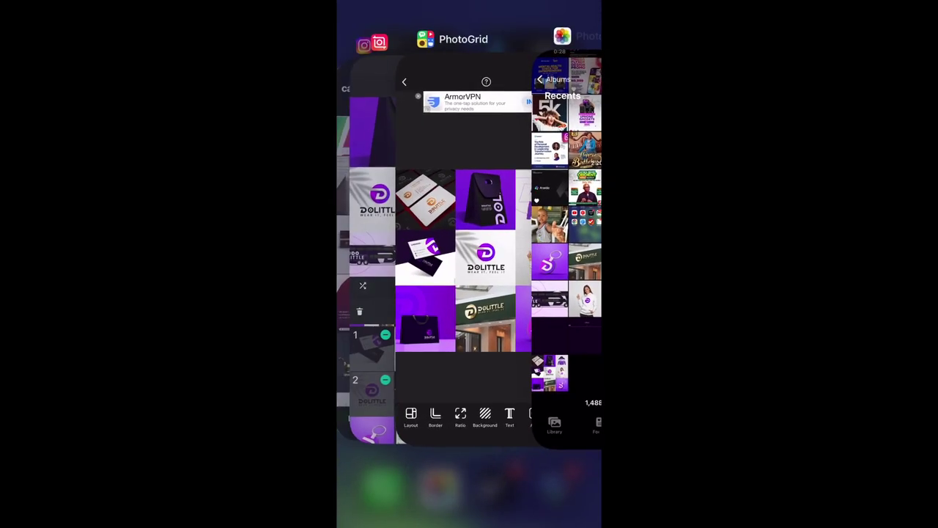
click(454, 220)
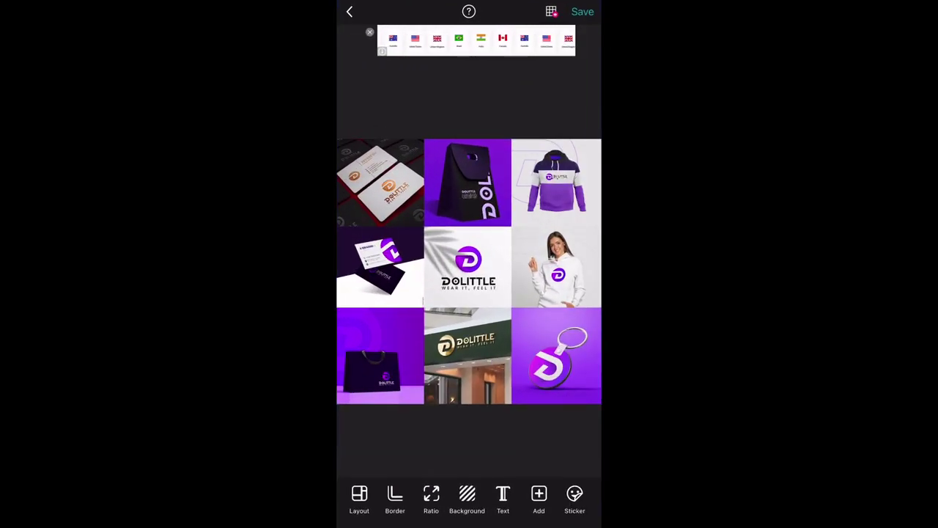
click(349, 11)
click(349, 11)
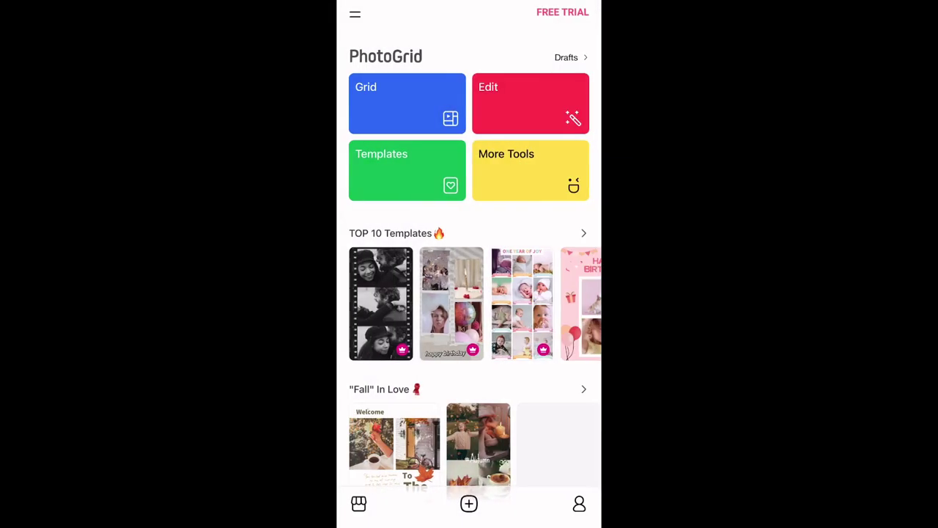
click(399, 98)
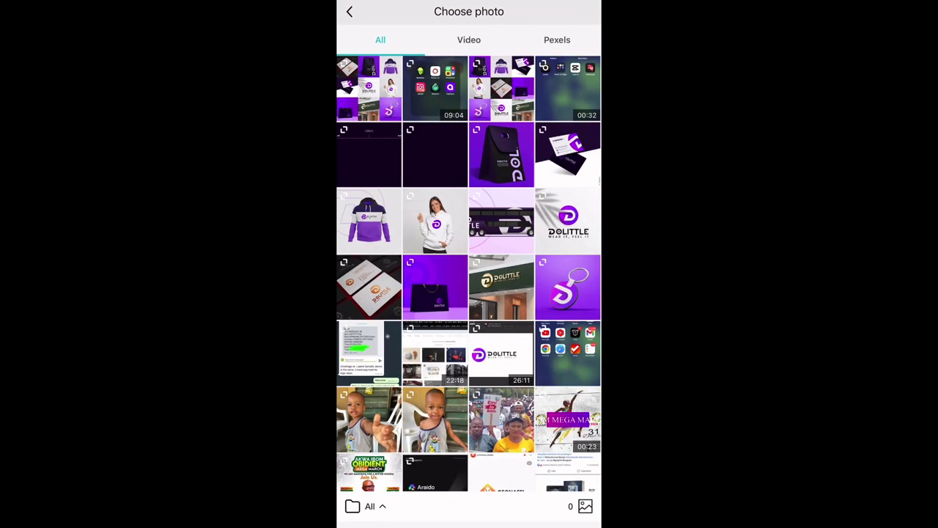
click(501, 154)
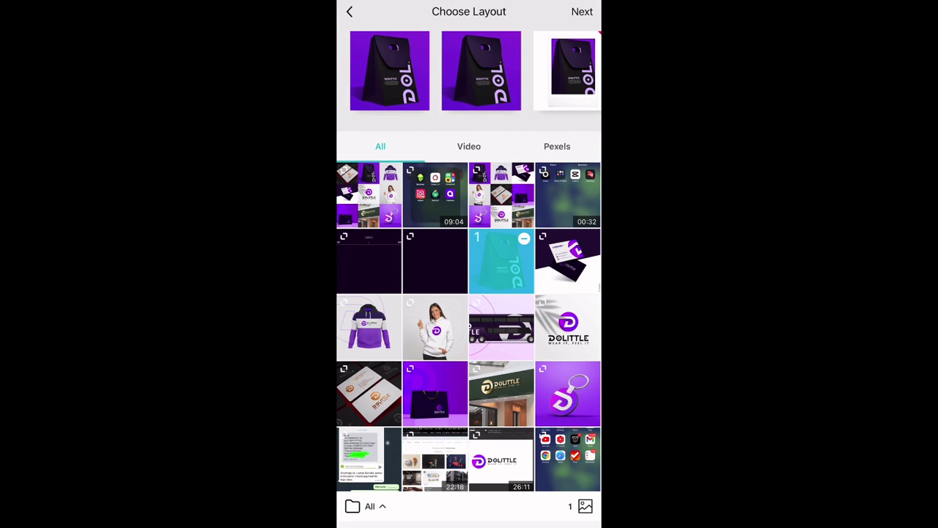
Step: Switch to Photos and review the saved nine-mockup collages
drag(469, 524, 469, 329)
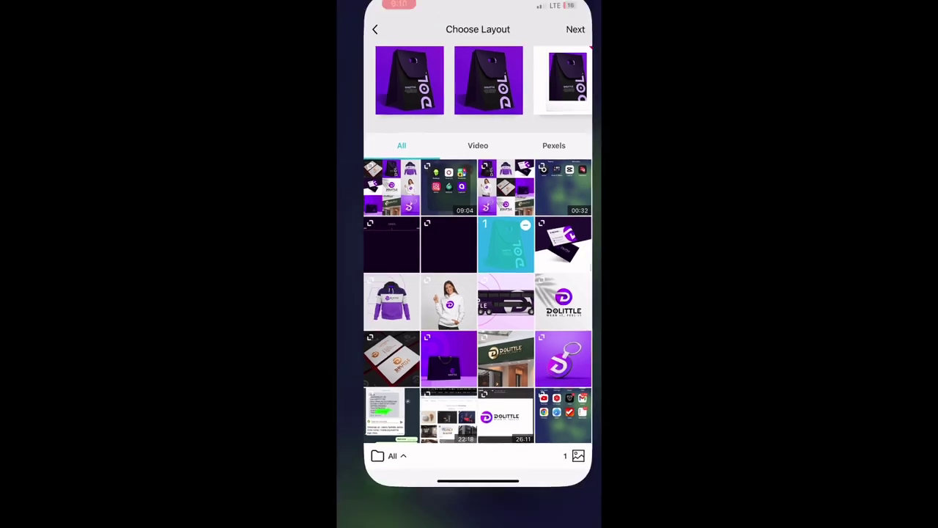
click(437, 497)
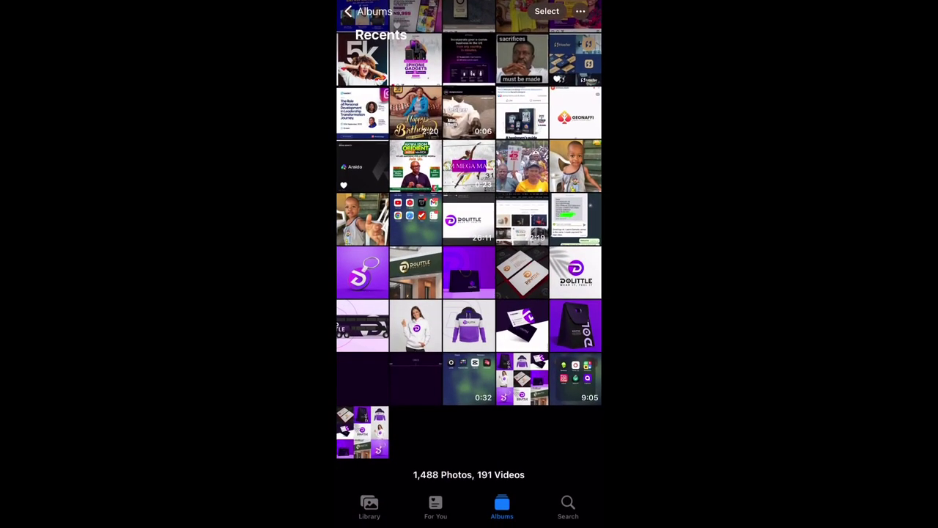
click(362, 432)
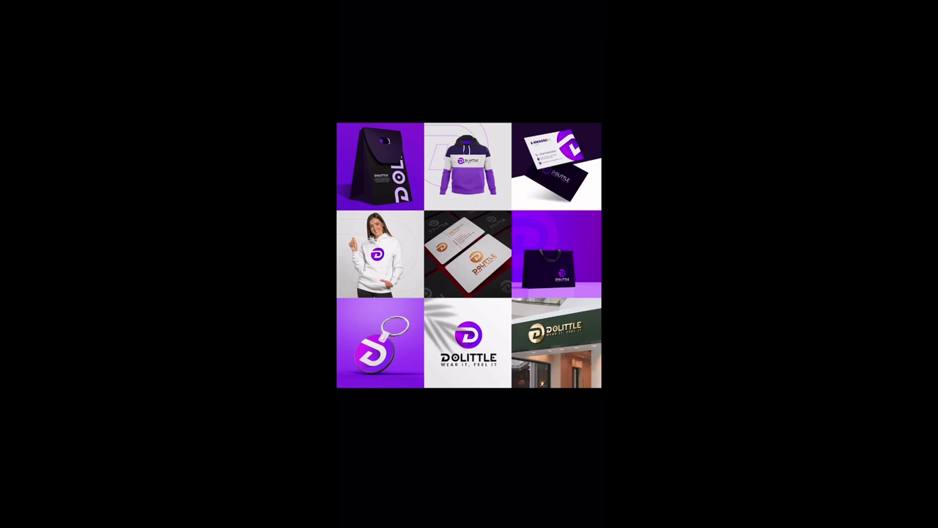
drag(469, 524, 469, 330)
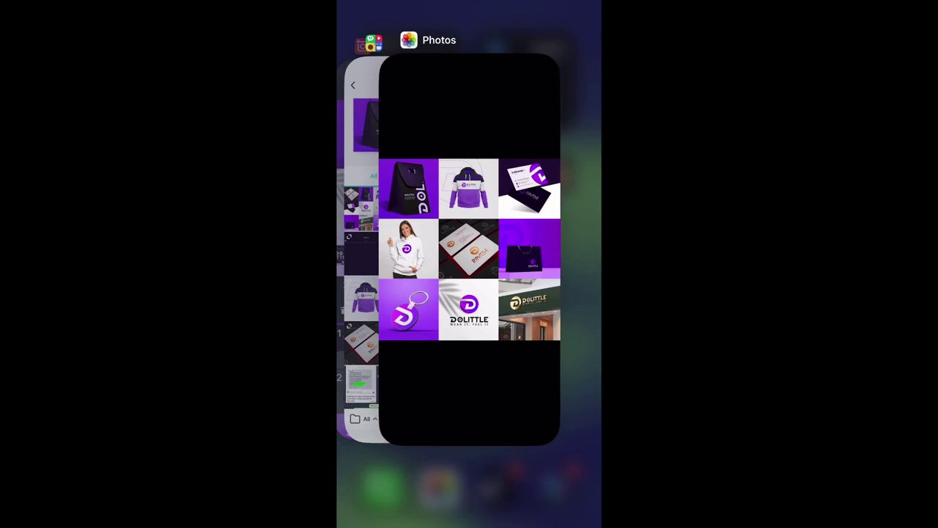
Step: Back in PhotoGrid, add the floating business cards, purple hoodie, woman in white hoodie, Dolittle logo, shopping bag and key ring photos to the grid
click(363, 249)
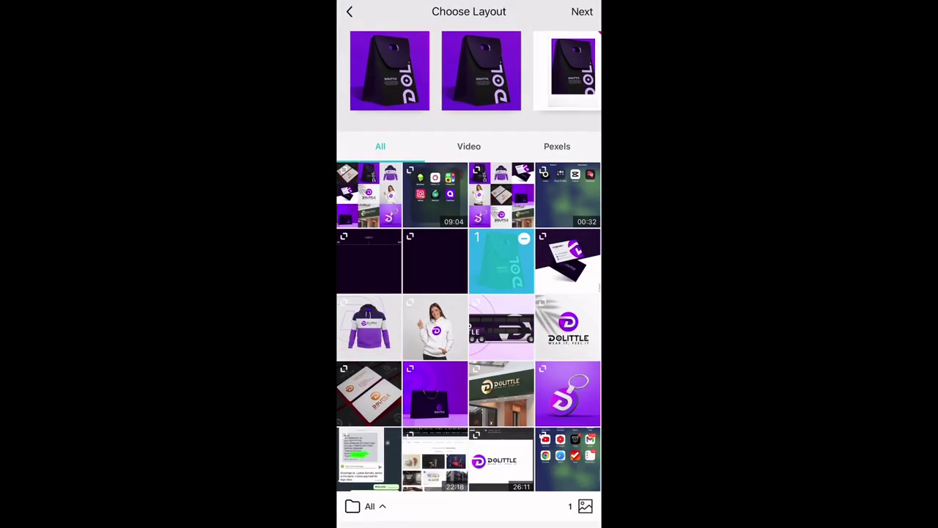
click(568, 260)
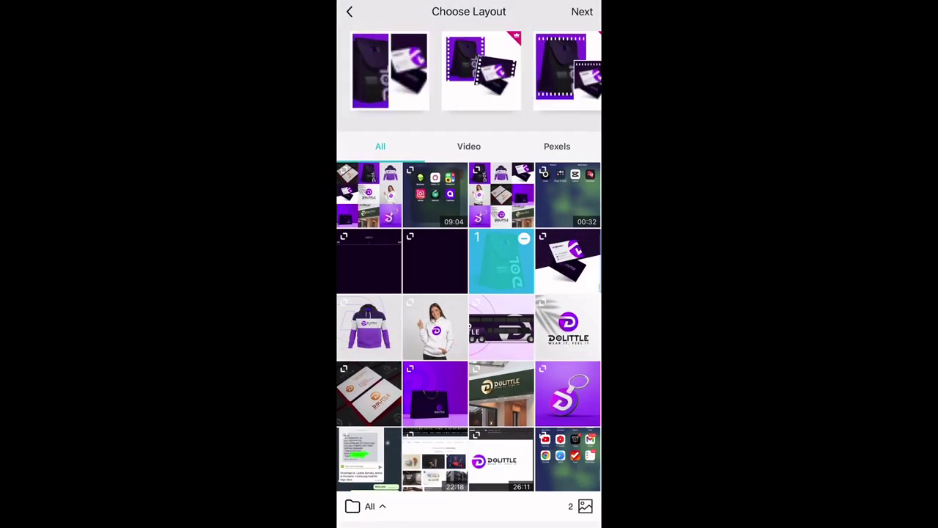
click(369, 328)
click(434, 328)
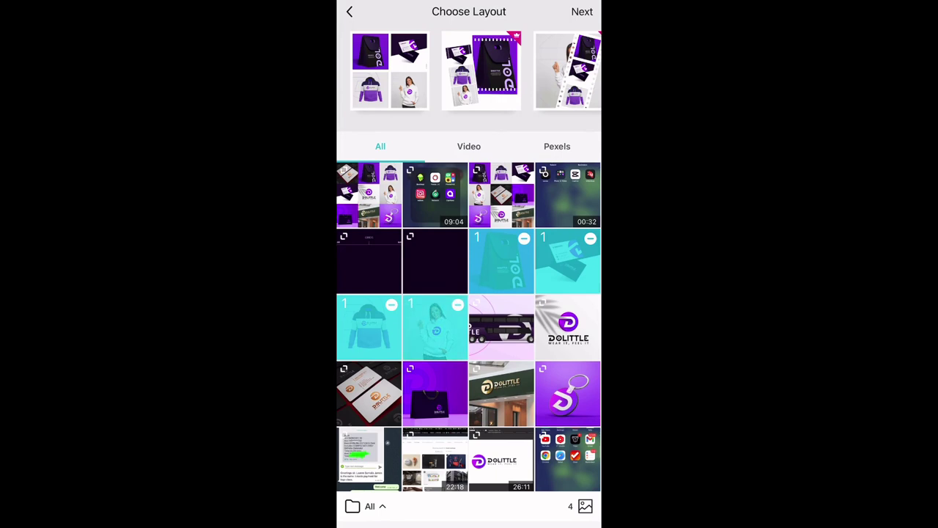
click(568, 328)
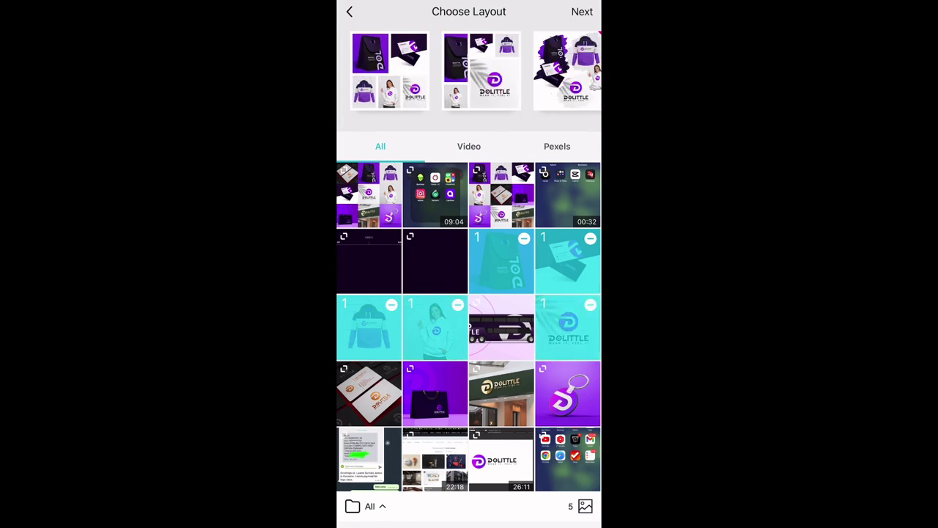
click(435, 394)
click(568, 393)
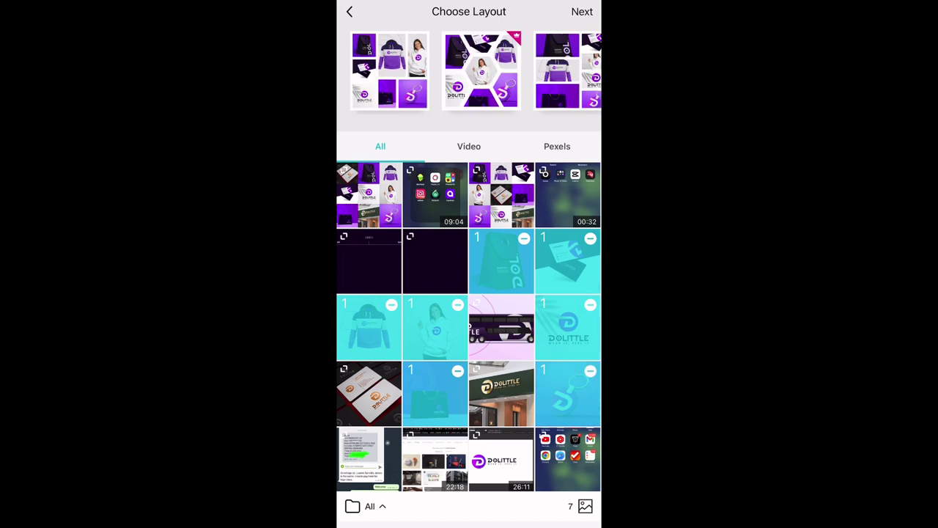
Step: Exchange the woman in the white hoodie for the bus photo and apply the layout with the bus across a full-width bottom row
click(501, 327)
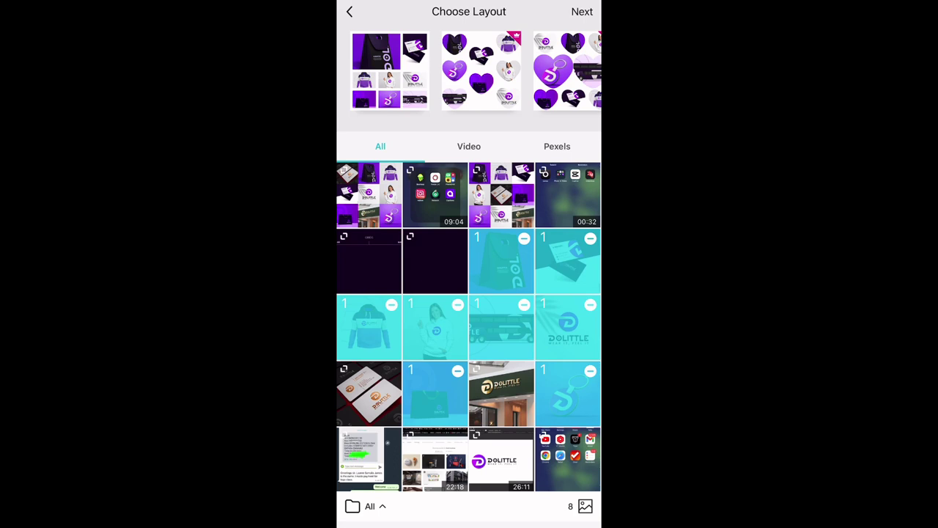
click(434, 327)
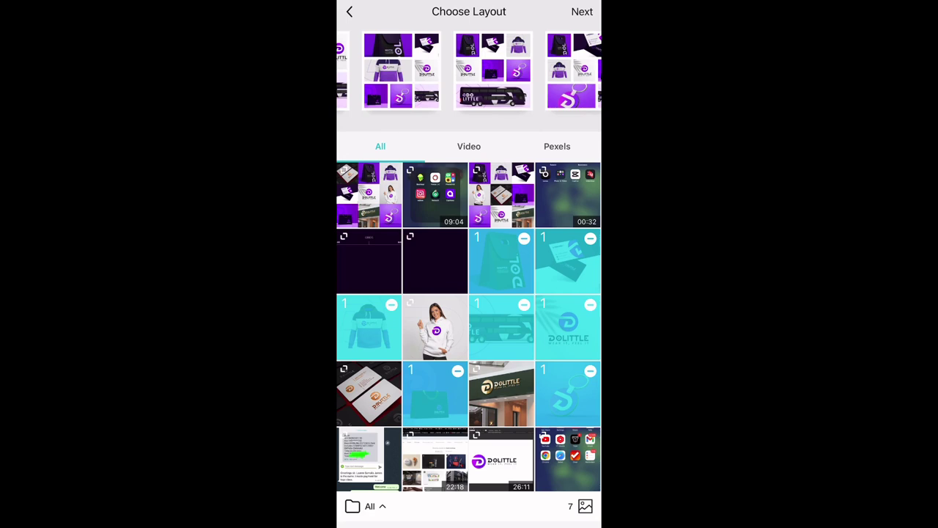
click(582, 11)
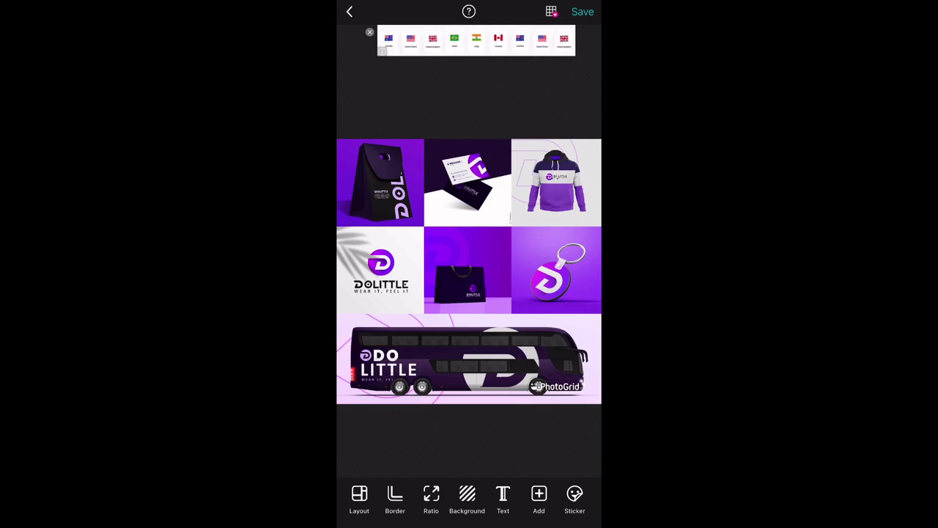
Step: Delete the PhotoGrid watermark from the bus photo
click(558, 386)
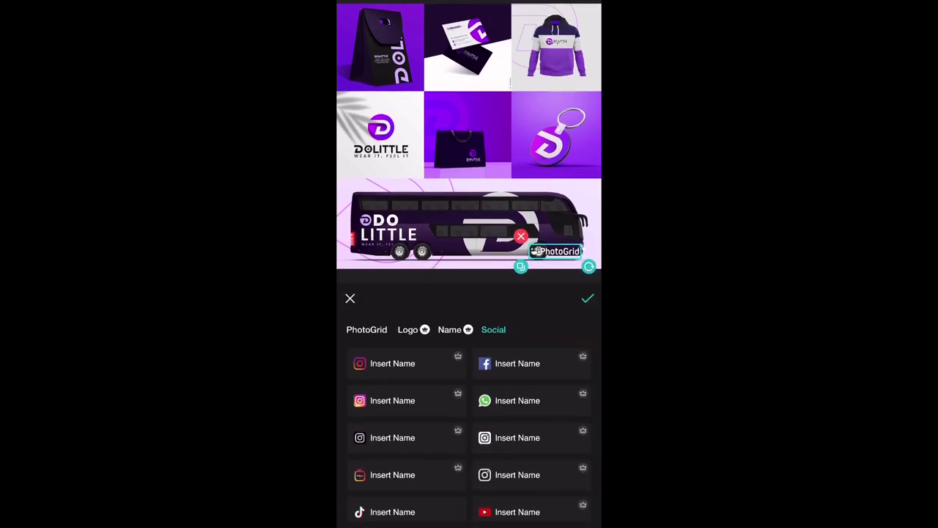
click(521, 236)
click(588, 298)
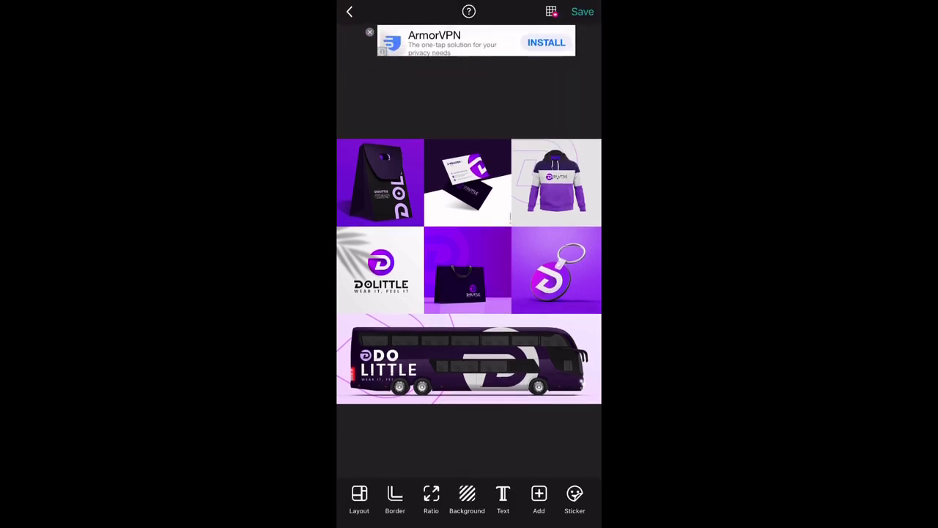
Step: Try an inner border of 6 between the collage photos, and reset it to 0
click(395, 498)
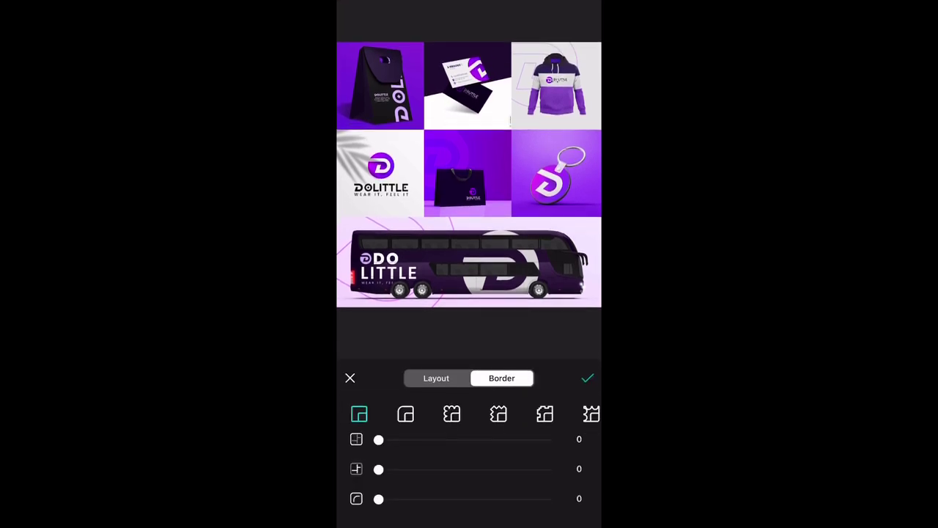
drag(378, 470, 388, 469)
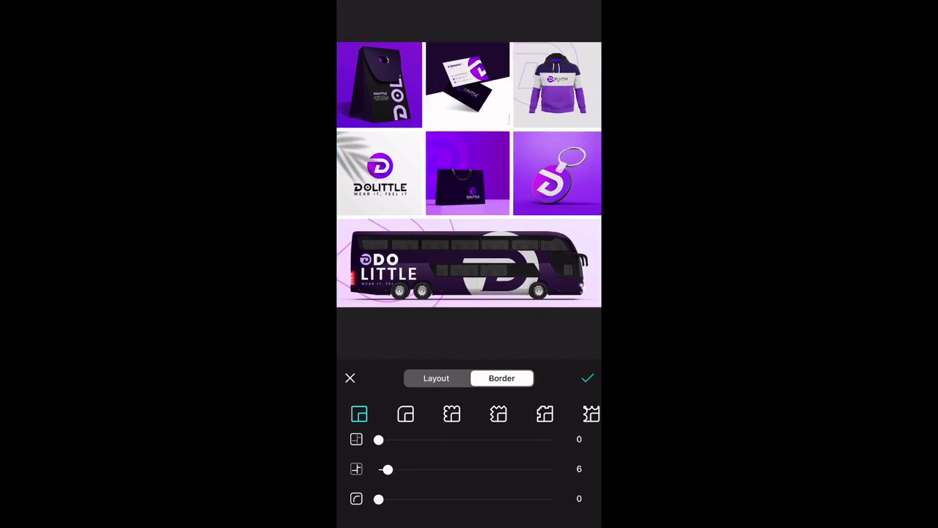
drag(388, 469, 378, 469)
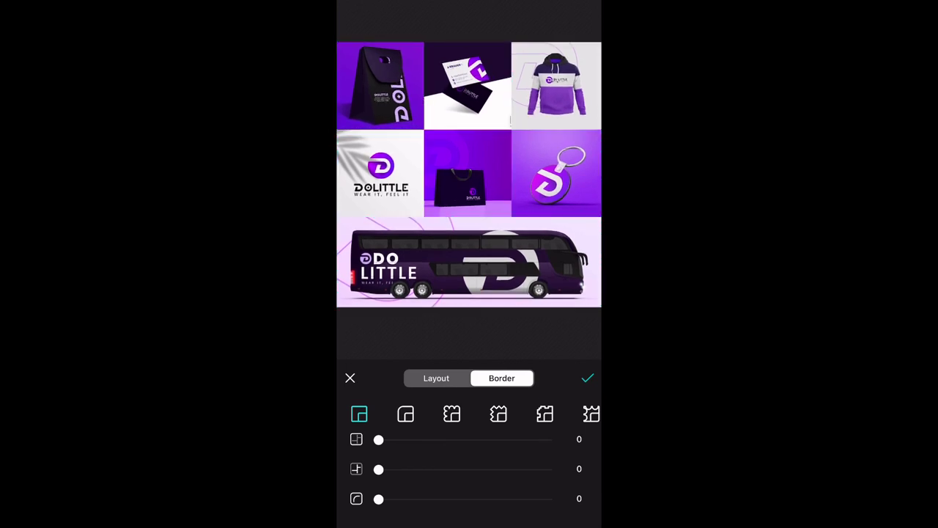
click(587, 378)
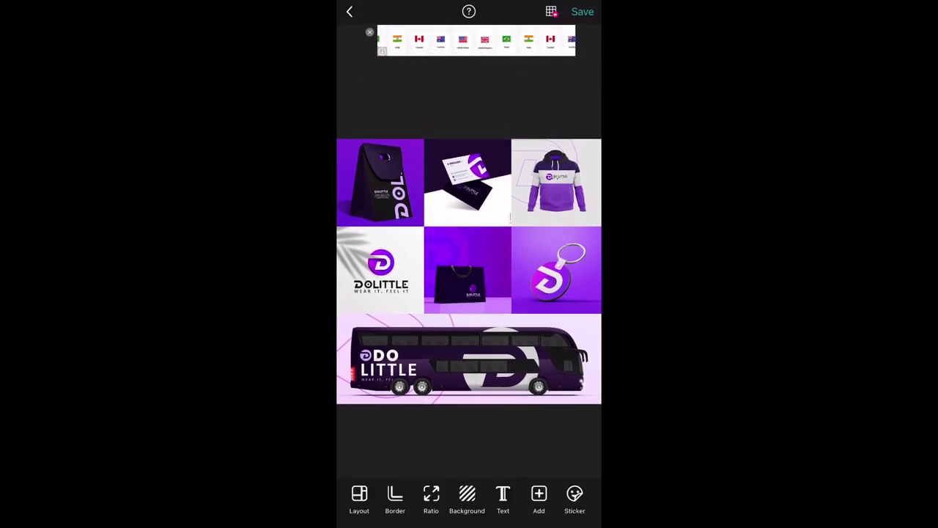
Step: Rearrange the upper rows by swapping the key ring with the hoodie, the hoodie with the business cards, and the logo with the business cards
drag(556, 270, 556, 181)
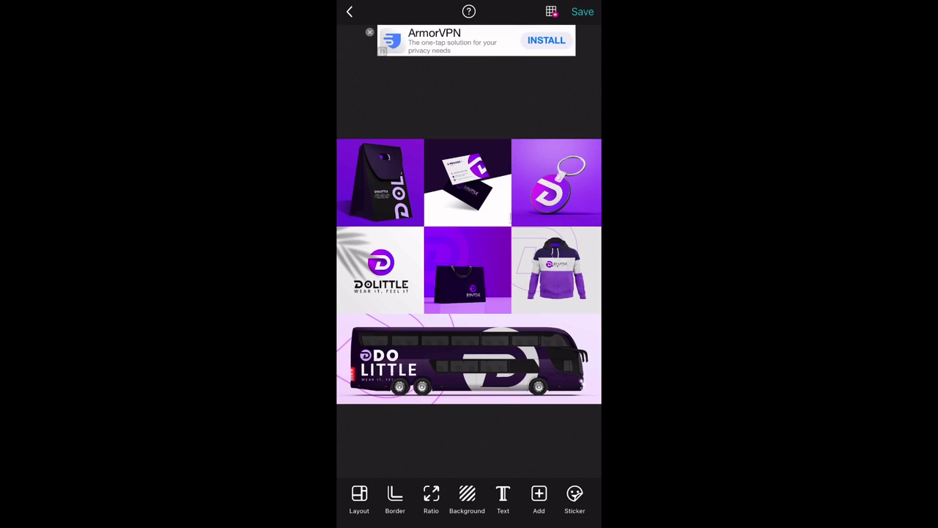
drag(556, 269, 468, 183)
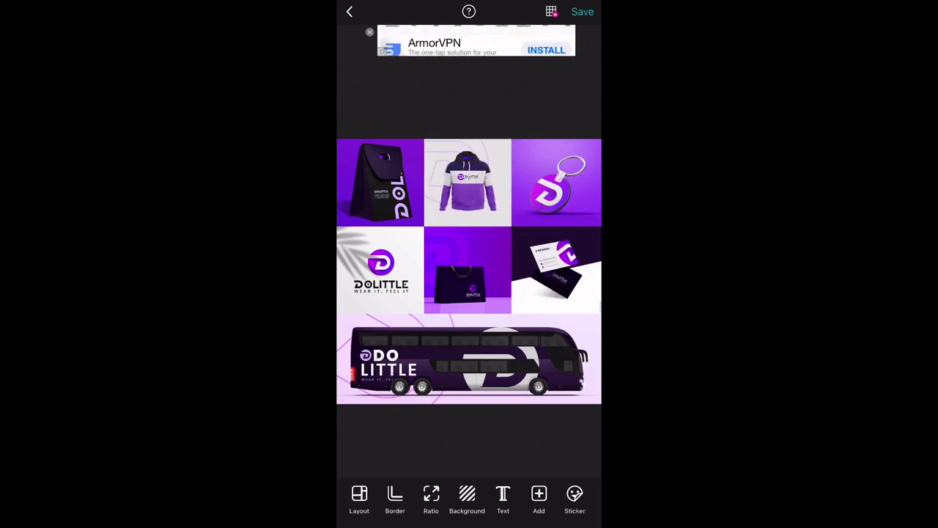
drag(380, 270, 556, 270)
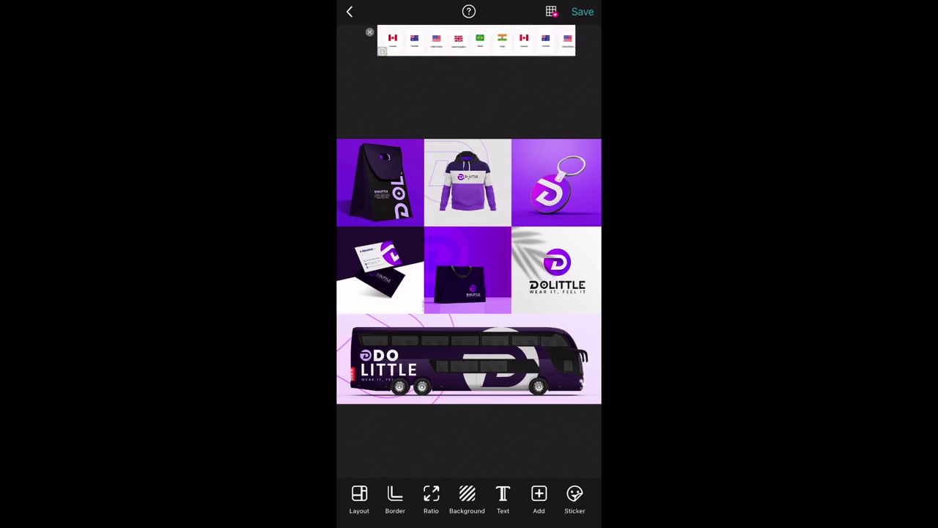
Step: Replace the floating business cards in the middle row with the photo of the woman in the white hoodie
click(380, 269)
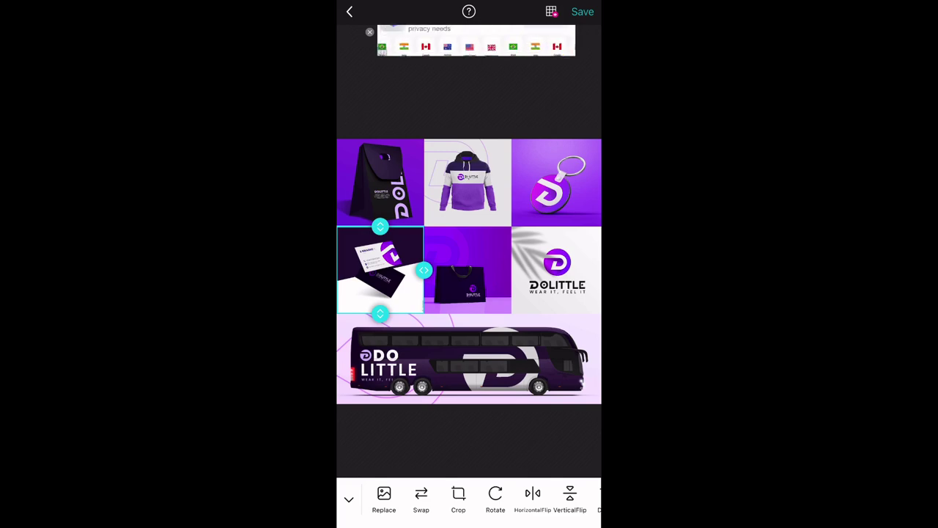
click(384, 498)
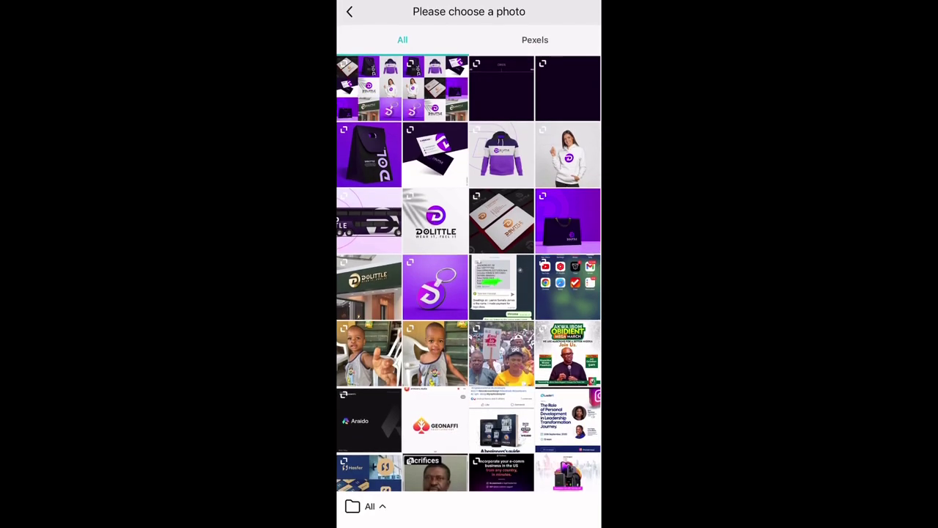
click(567, 154)
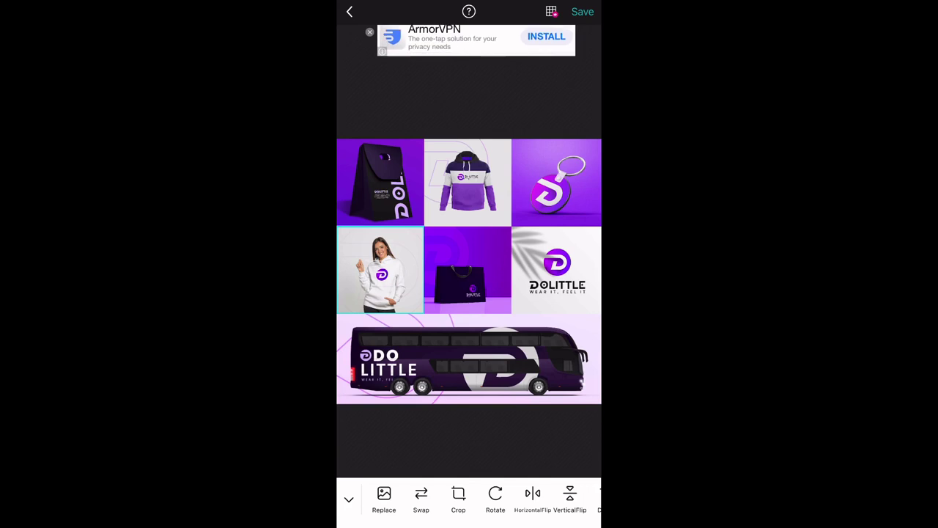
Step: Adjust the collage row heights, making the bus row slightly taller and the middle row slightly shorter than the upper row
click(469, 359)
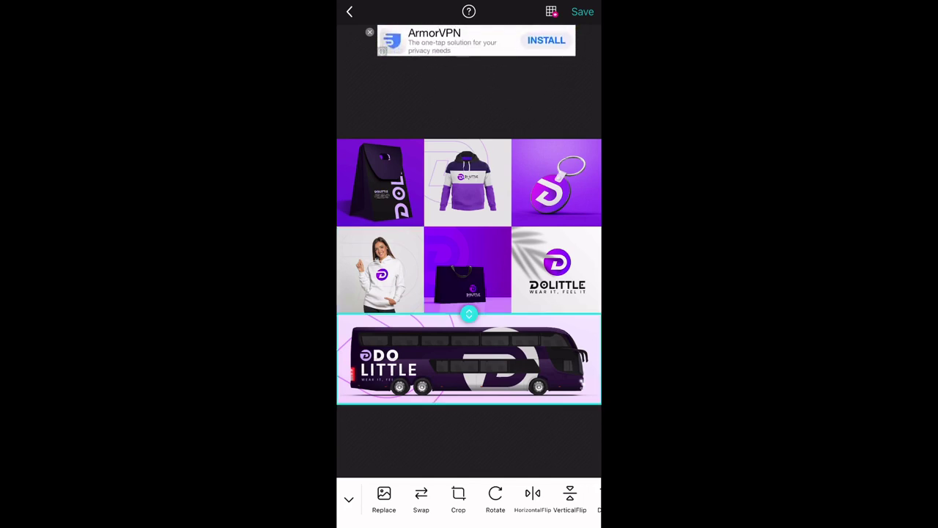
drag(469, 314, 469, 302)
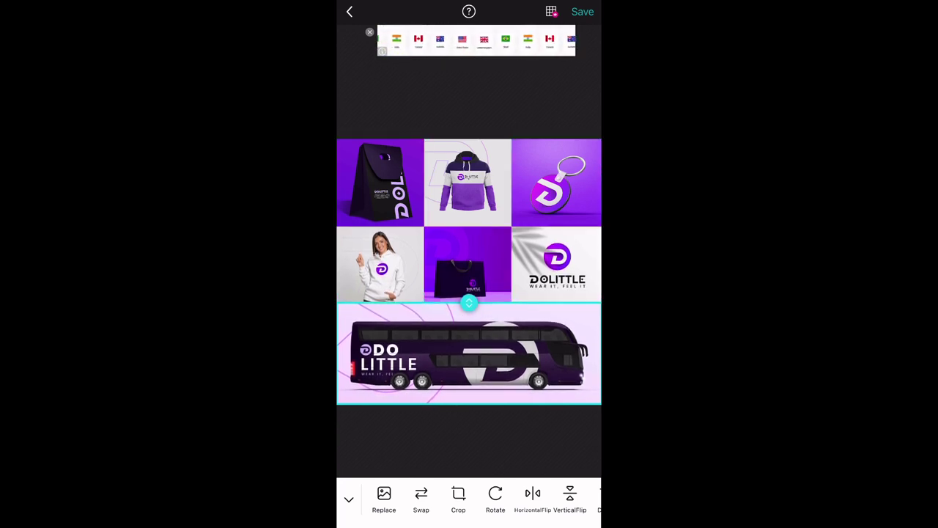
click(467, 182)
drag(468, 226, 467, 223)
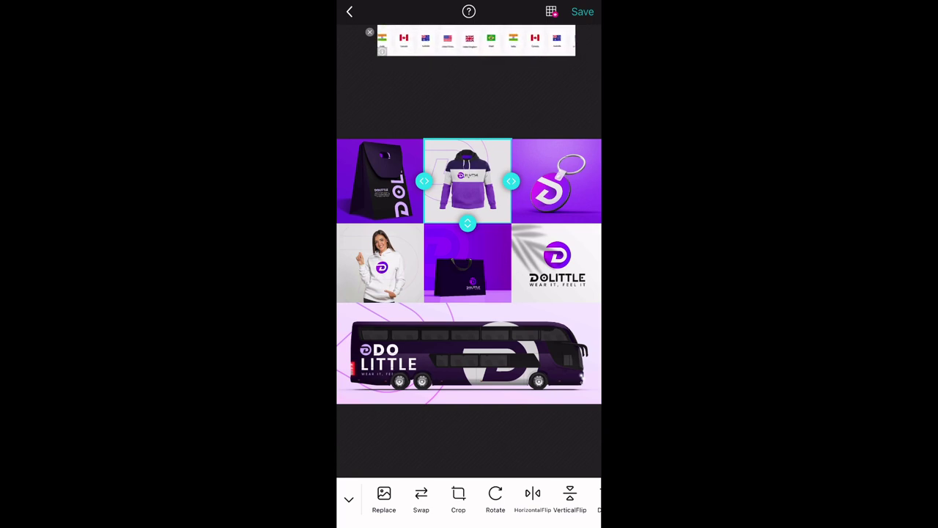
drag(467, 223, 467, 228)
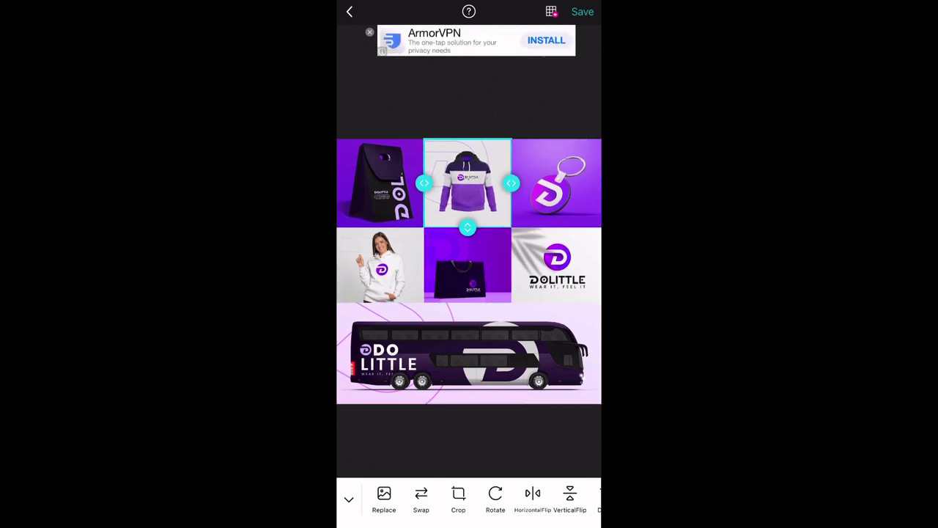
click(467, 264)
drag(468, 301, 468, 308)
click(469, 356)
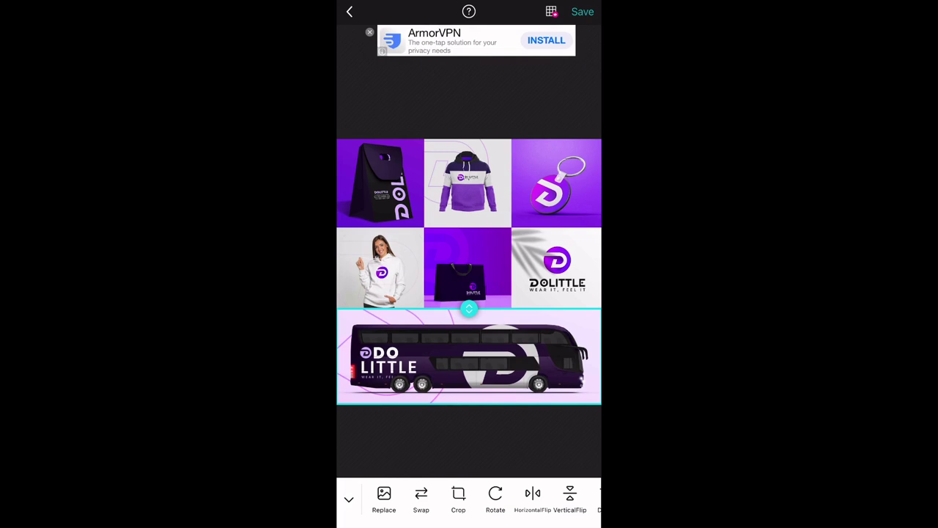
Step: Replace the photo of the woman in the white hoodie with the floating business cards photo
click(379, 267)
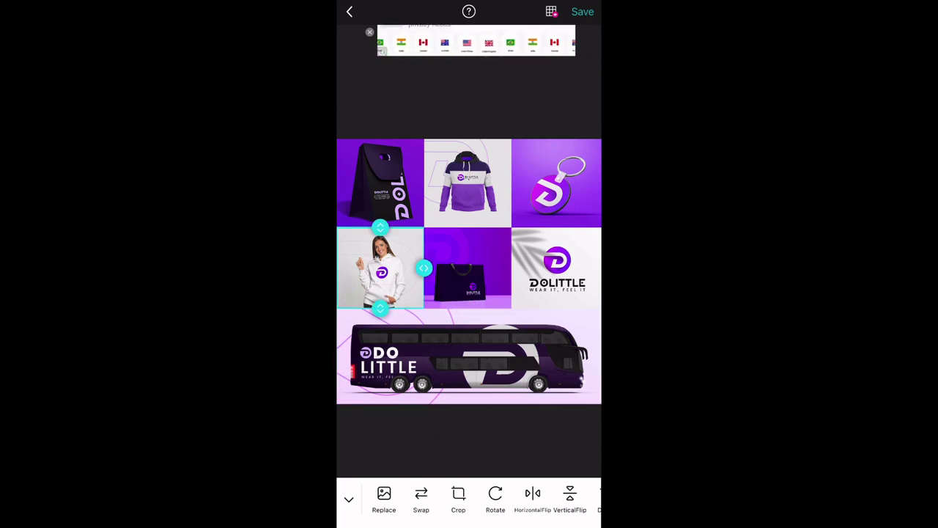
click(384, 498)
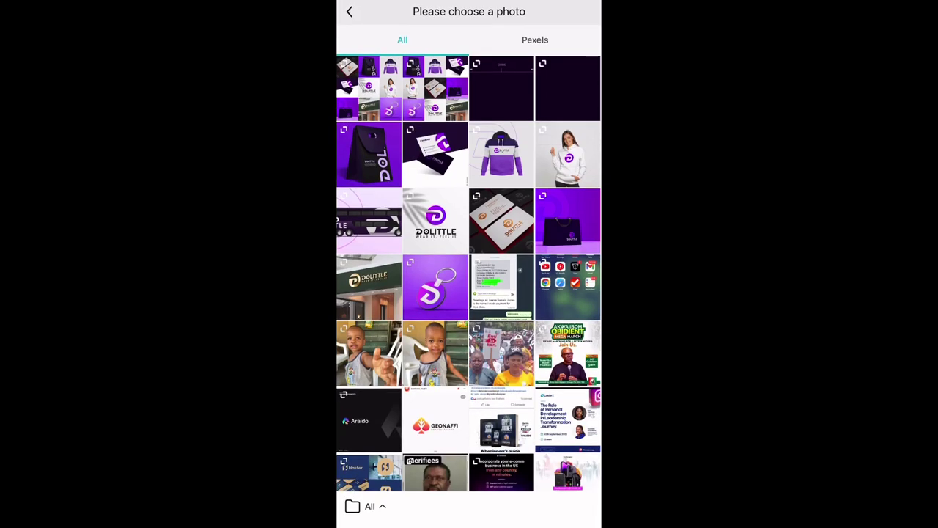
click(434, 154)
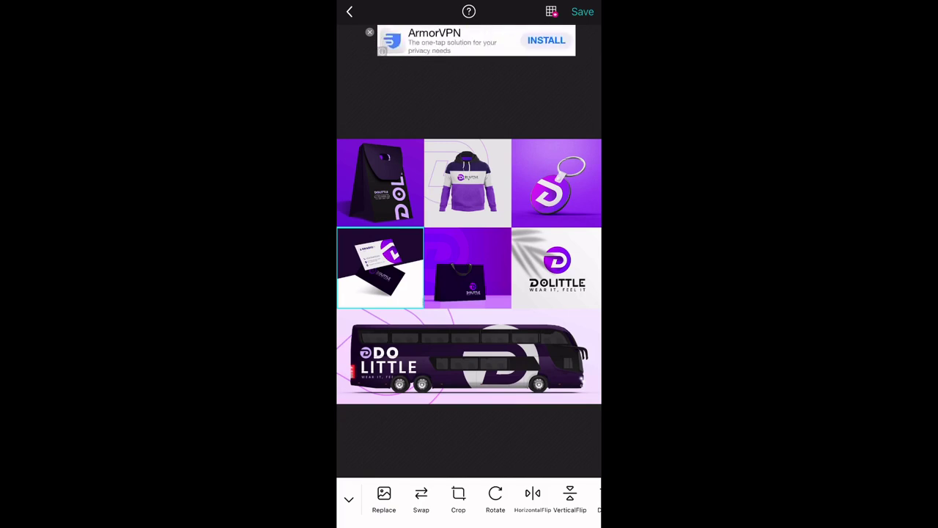
Step: Save the finished collage and return to the phone's home screen
click(582, 12)
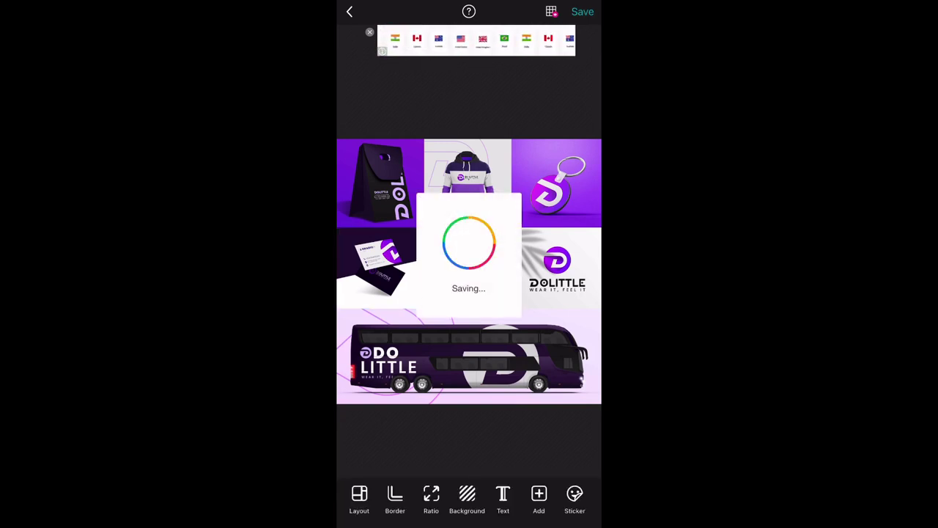
drag(469, 522, 470, 307)
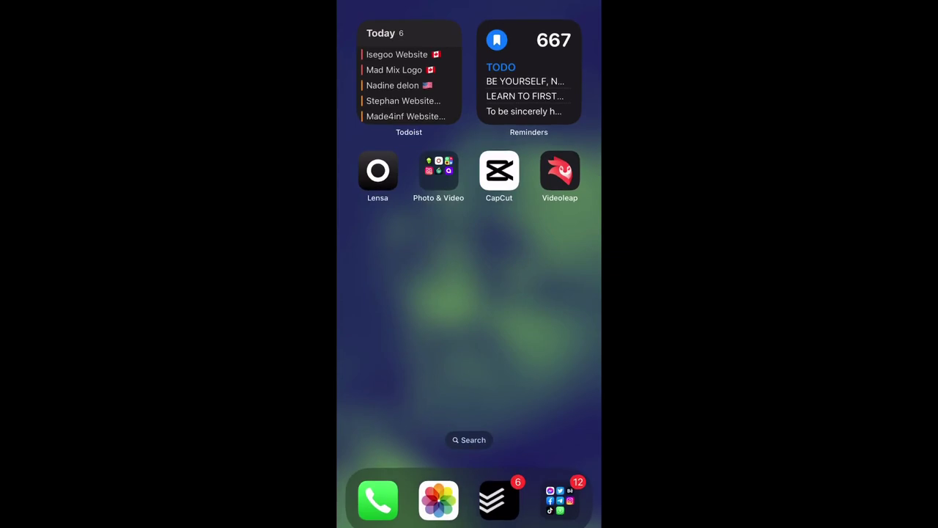